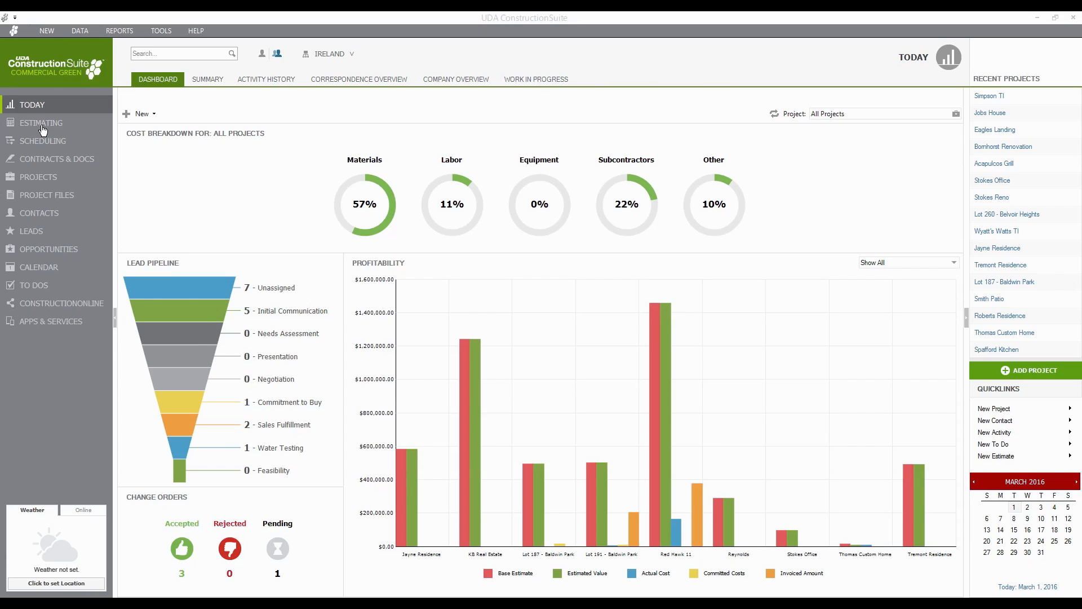
# Go to the Estimating section's page for creating new estimates from templates.
pyautogui.click(41, 129)
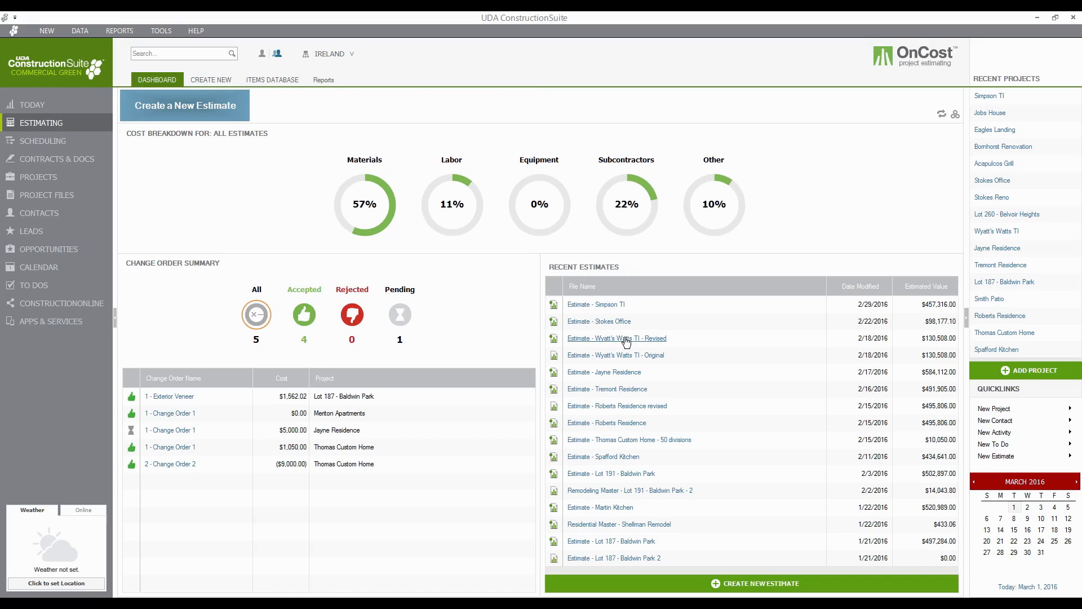
pyautogui.click(206, 82)
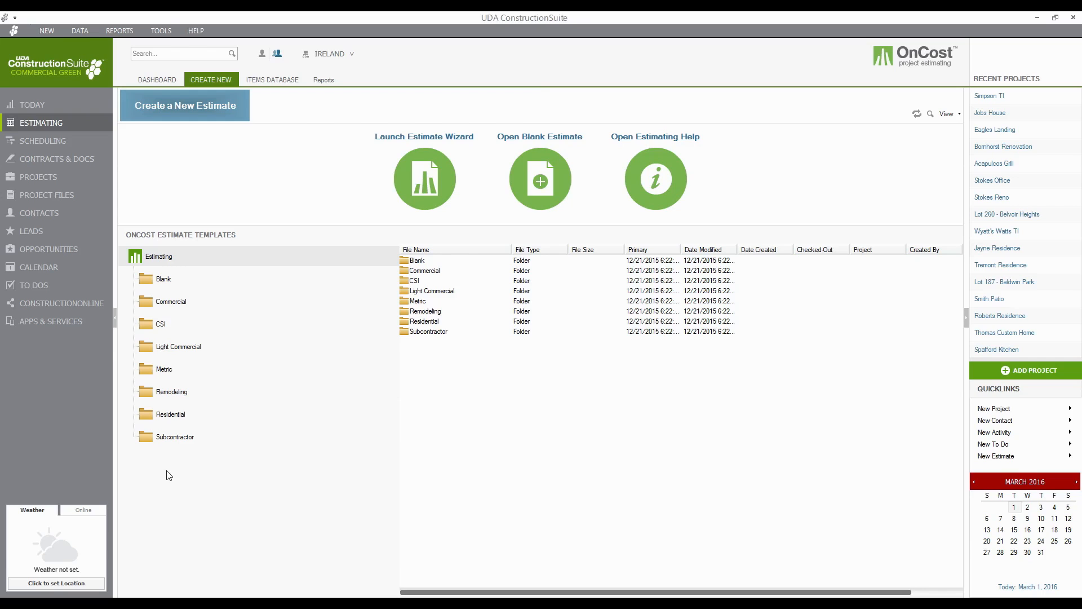
# Browse the Remodeling, Residential, Commercial, Light Commercial, Subcontractor and CSI estimate template folders.
pyautogui.click(169, 392)
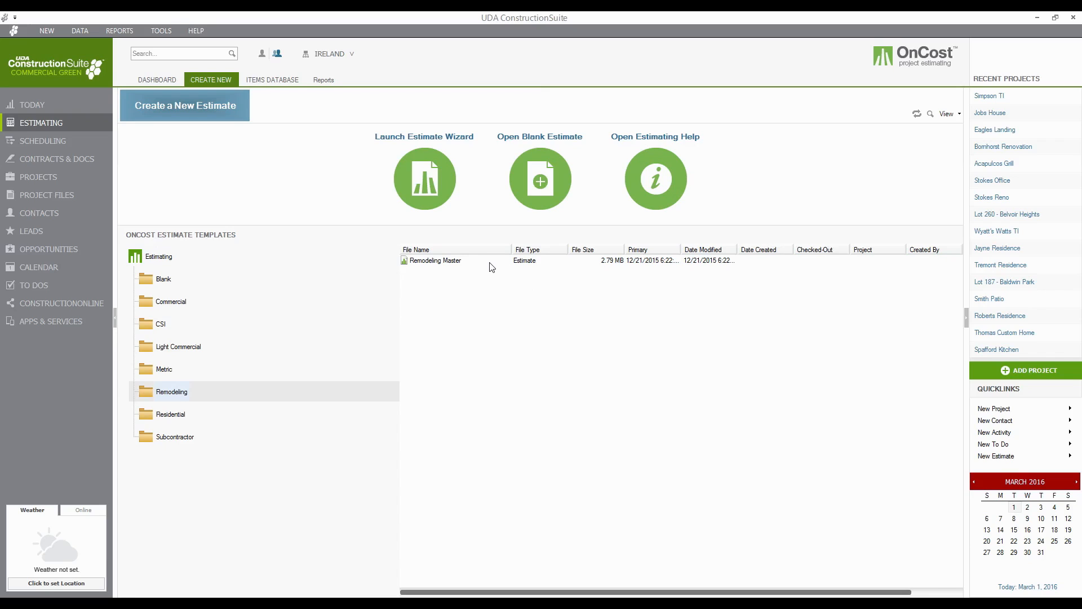
pyautogui.click(170, 417)
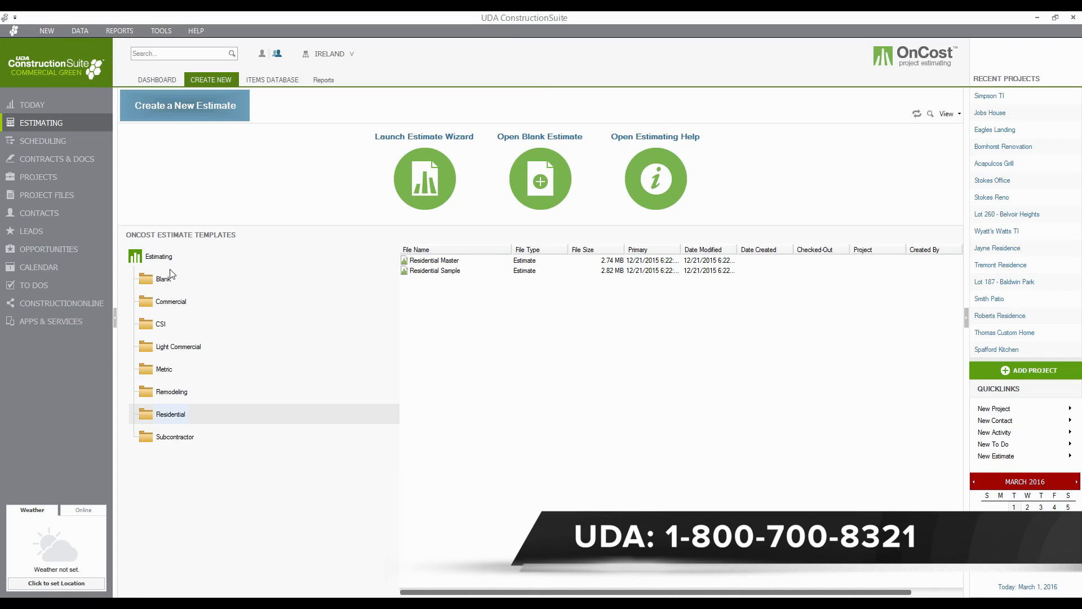
pyautogui.click(169, 309)
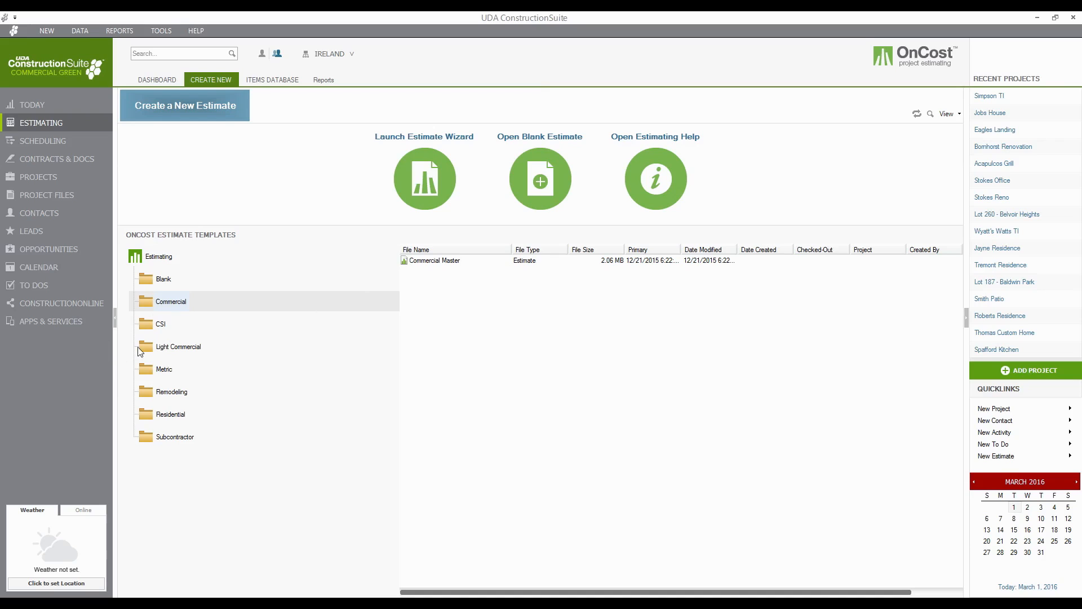
pyautogui.click(174, 351)
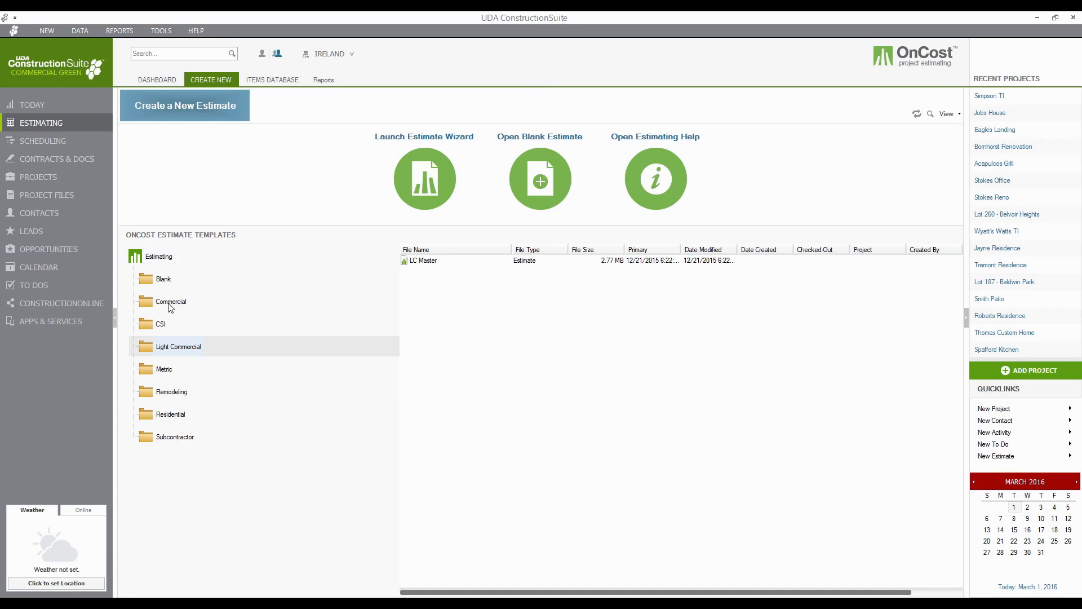
pyautogui.click(188, 442)
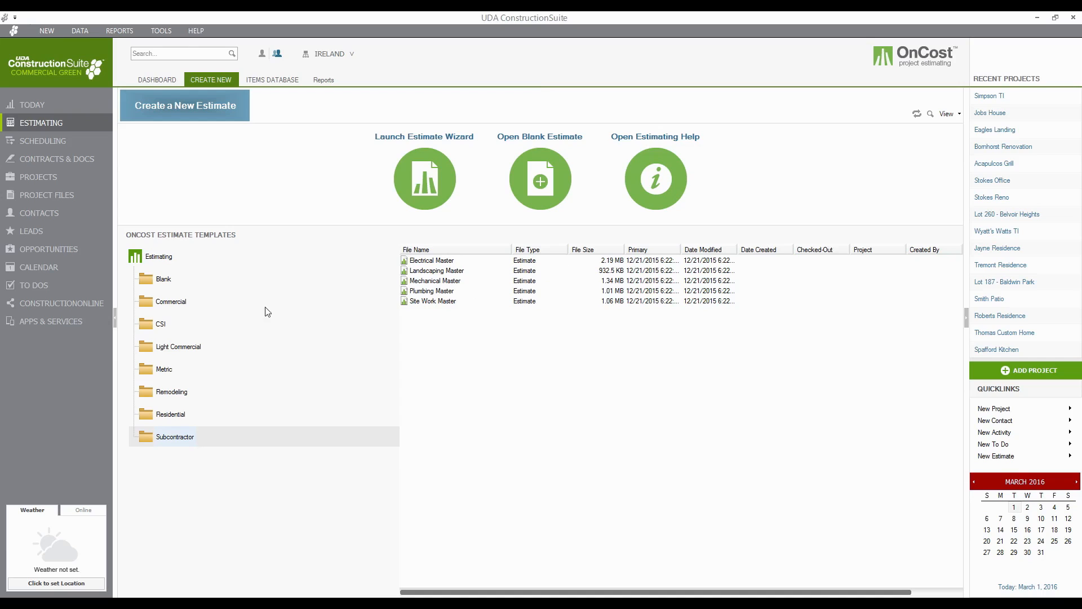
pyautogui.click(157, 328)
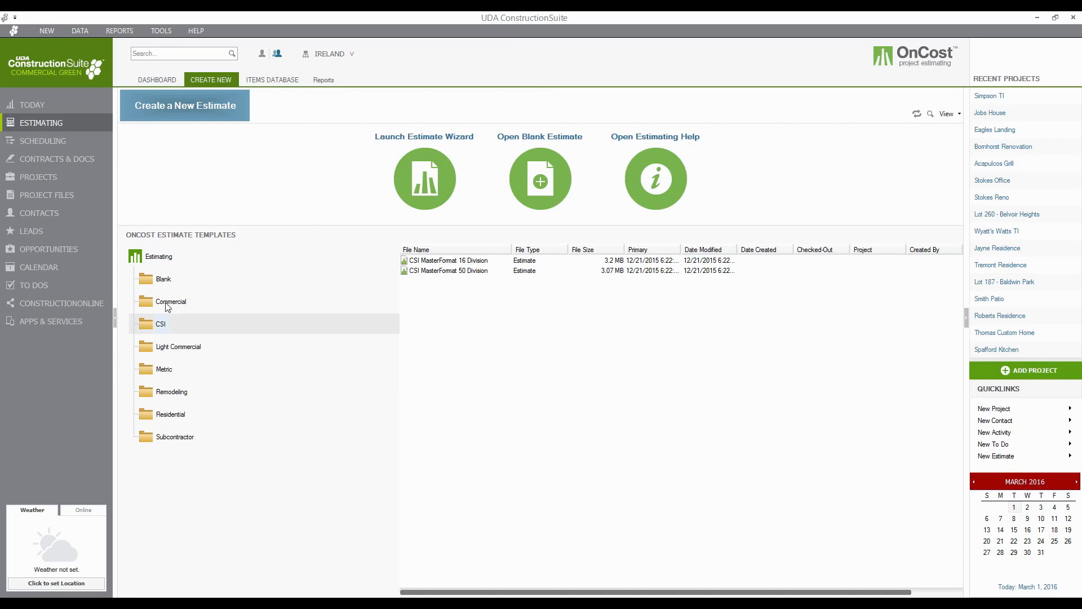
# Open the Residential Master template from the Residential folder for editing.
pyautogui.click(164, 415)
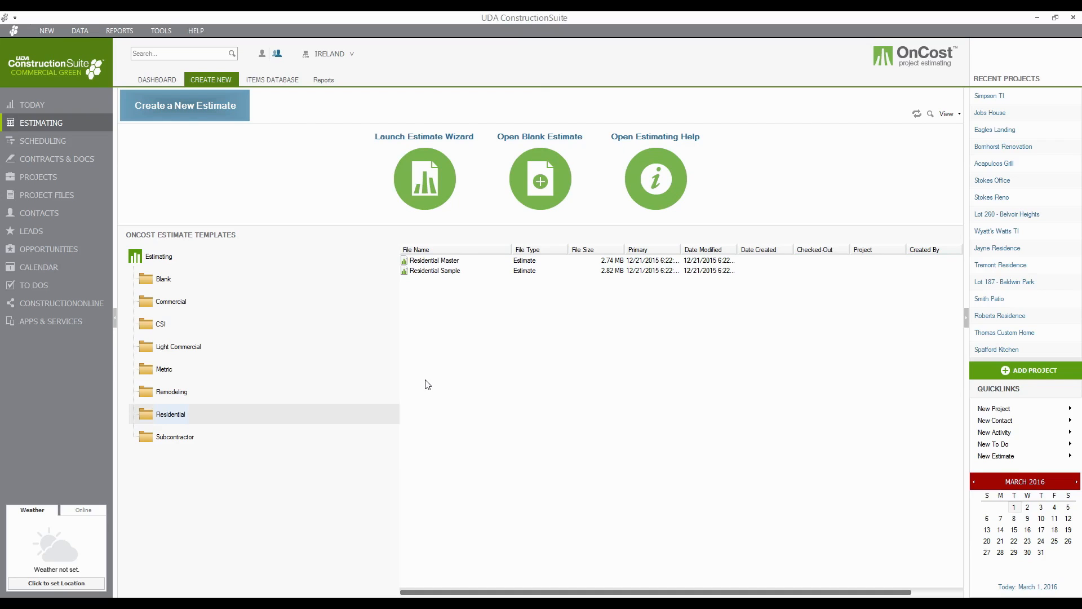
pyautogui.click(431, 263)
pyautogui.rightClick(431, 263)
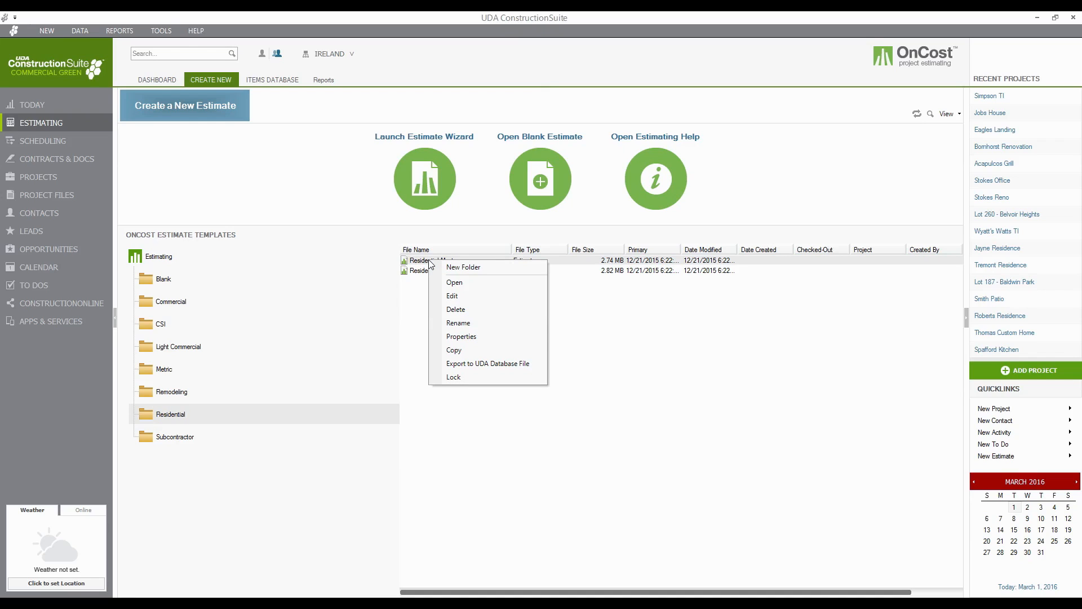
pyautogui.click(457, 297)
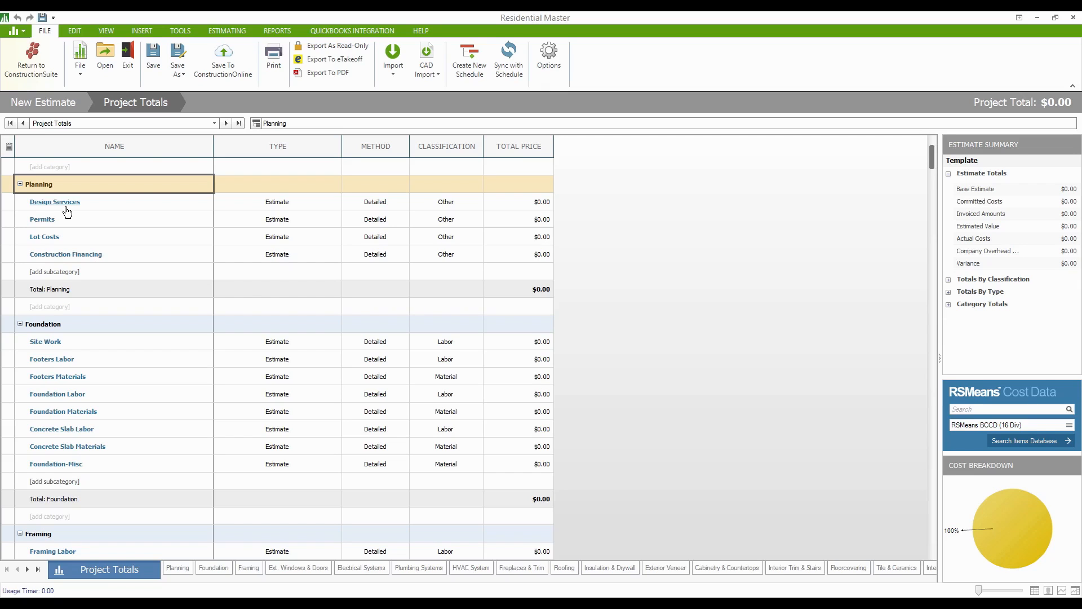
# Open the name of the Design Services subcategory under Planning for renaming.
pyautogui.click(60, 209)
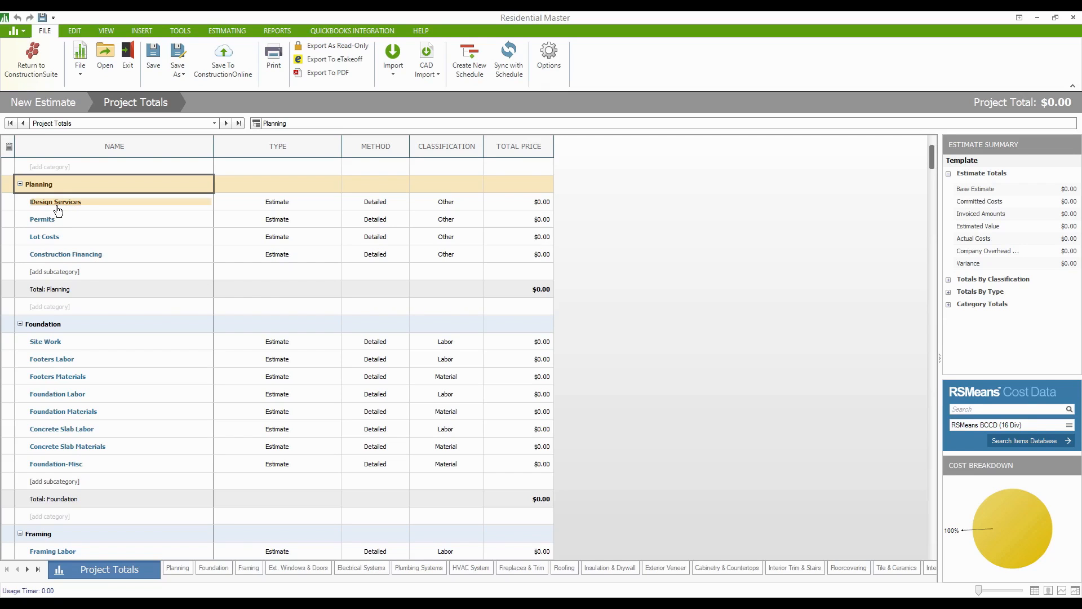
pyautogui.rightClick(58, 210)
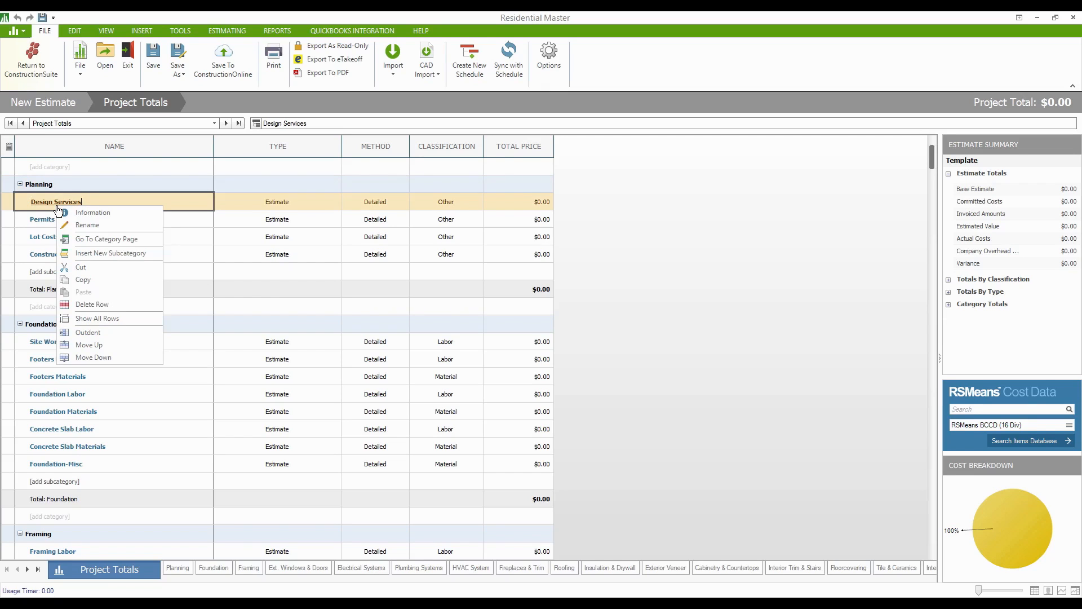
pyautogui.click(87, 225)
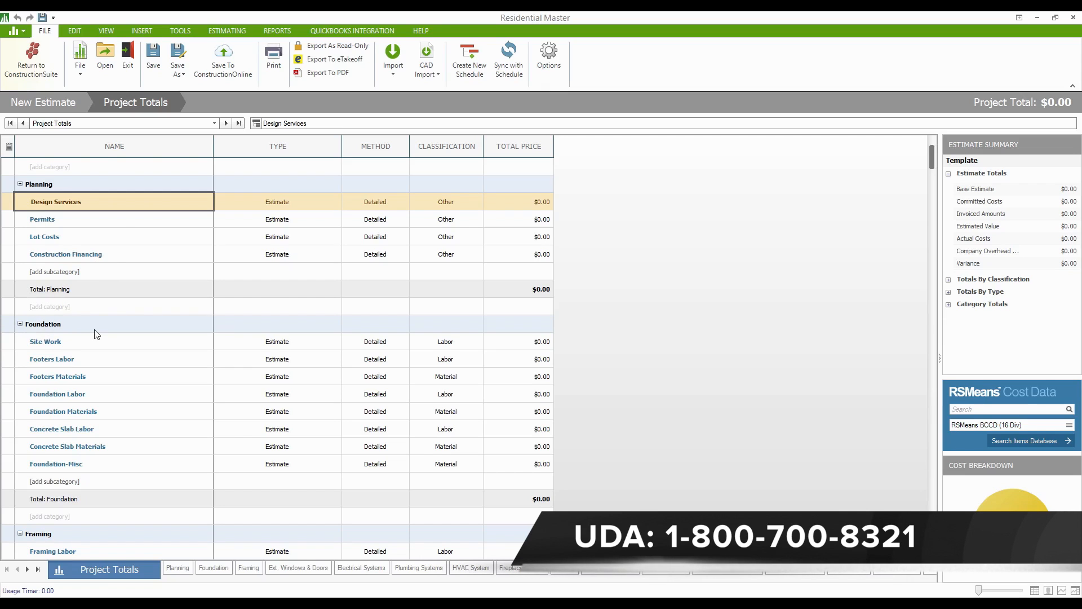
# Add a new category between Planning and Foundation and name it Site Work.
pyautogui.click(49, 305)
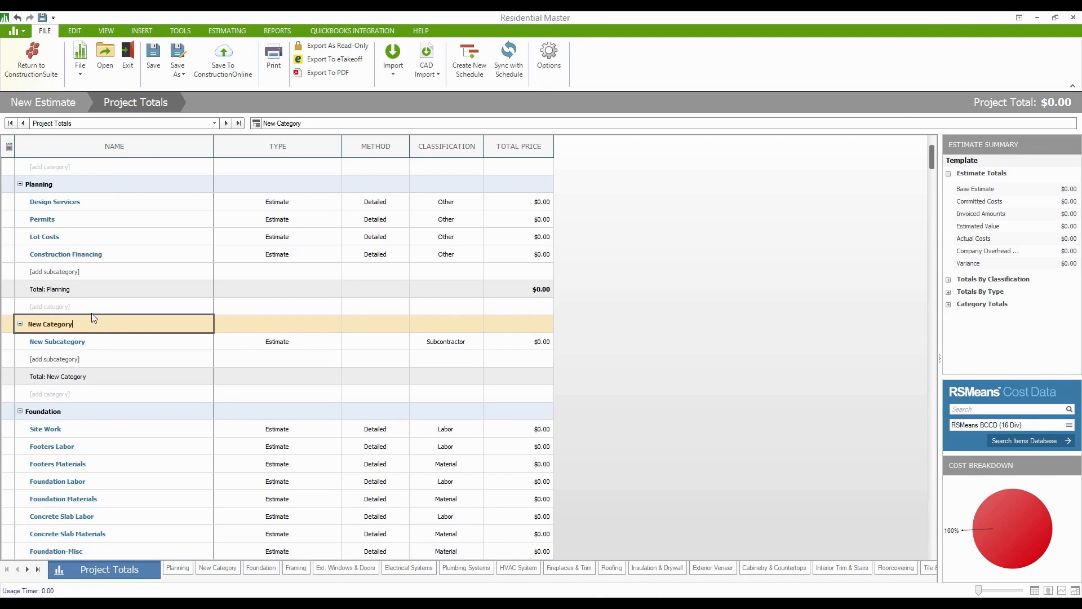
pyautogui.press('BackSpace')
pyautogui.press('BackSpace')
pyautogui.press('BackSpace')
pyautogui.press('BackSpace')
pyautogui.press('BackSpace')
pyautogui.press('BackSpace')
pyautogui.press('BackSpace')
pyautogui.press('BackSpace')
pyautogui.press('BackSpace')
pyautogui.press('BackSpace')
pyautogui.press('BackSpace')
pyautogui.write('Site Wor')
pyautogui.press('Return')
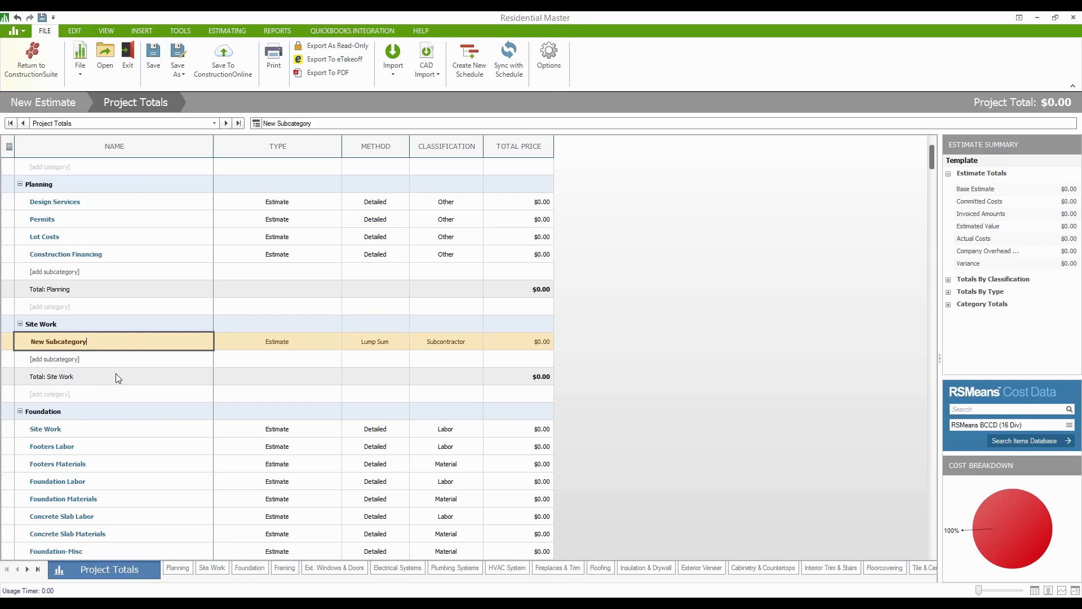
# Rename the new subcategory under Site Work as Site Clearing.
pyautogui.press('BackSpace')
pyautogui.press('BackSpace')
pyautogui.press('BackSpace')
pyautogui.press('BackSpace')
pyautogui.press('BackSpace')
pyautogui.press('BackSpace')
pyautogui.press('BackSpace')
pyautogui.press('BackSpace')
pyautogui.press('BackSpace')
pyautogui.press('BackSpace')
pyautogui.press('BackSpace')
pyautogui.press('BackSpace')
pyautogui.press('BackSpace')
pyautogui.press('BackSpace')
pyautogui.write('Site Cklearing')
pyautogui.press('BackSpace')
# Add a second subcategory below Site Clearing and check the Site Work category page before returning to Project Totals.
pyautogui.click(53, 362)
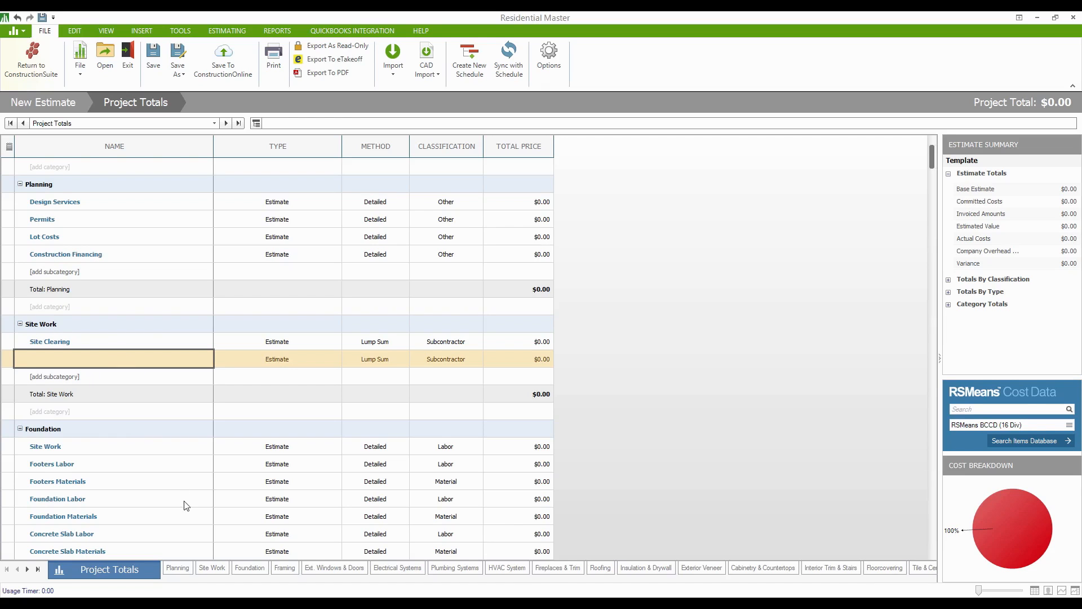
pyautogui.click(214, 568)
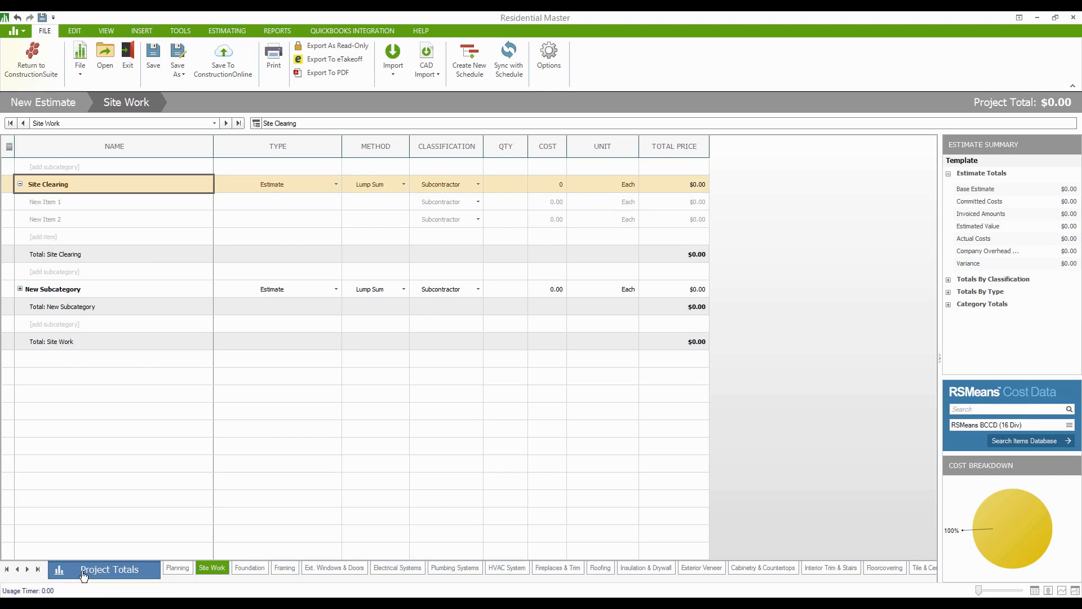
pyautogui.click(123, 564)
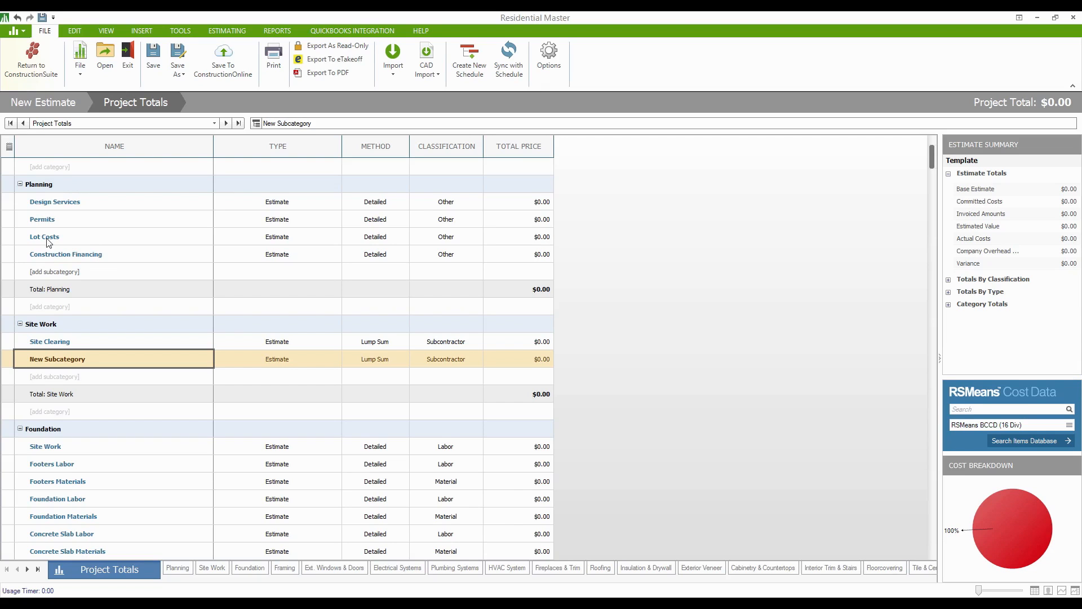
# Review the Project Totals categories and subcategories from Site Work down to Supervision and Company Overhead & Margin.
pyautogui.scroll(-3, 62, 237)
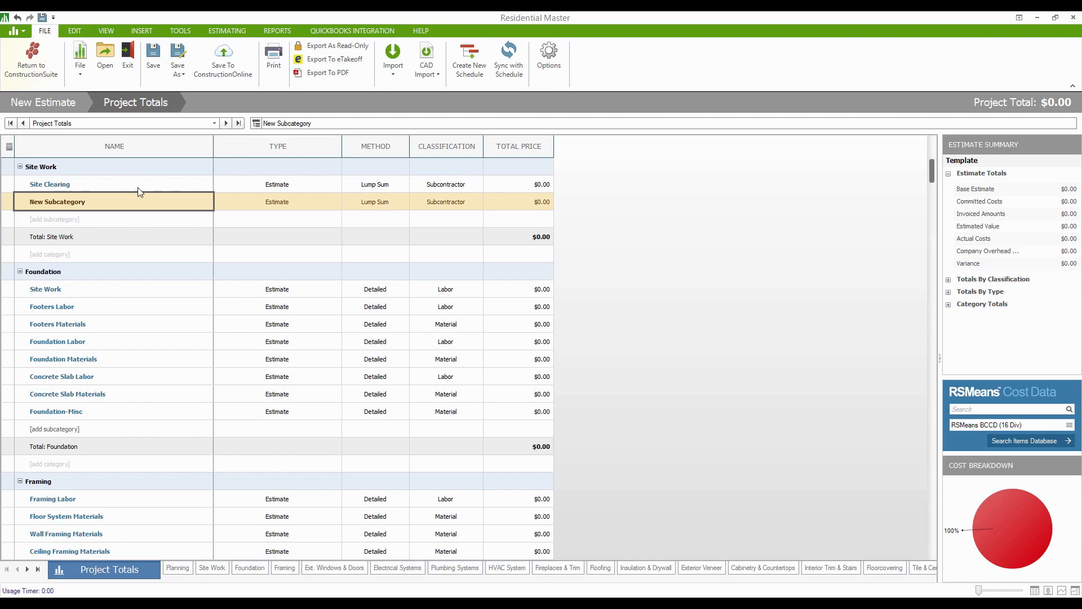
pyautogui.scroll(-6, 73, 282)
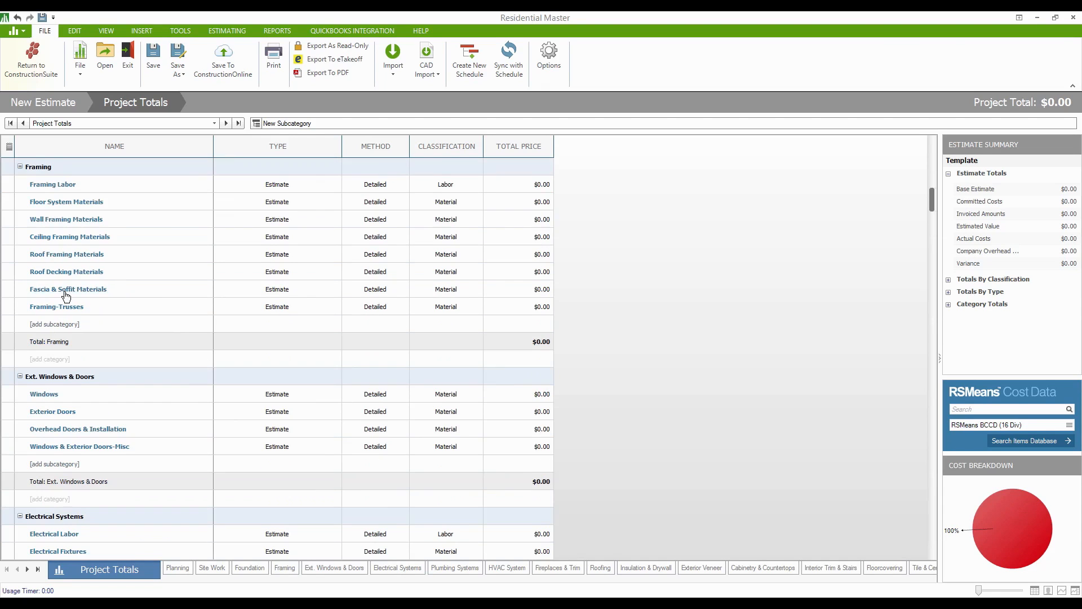
pyautogui.scroll(-12, 130, 259)
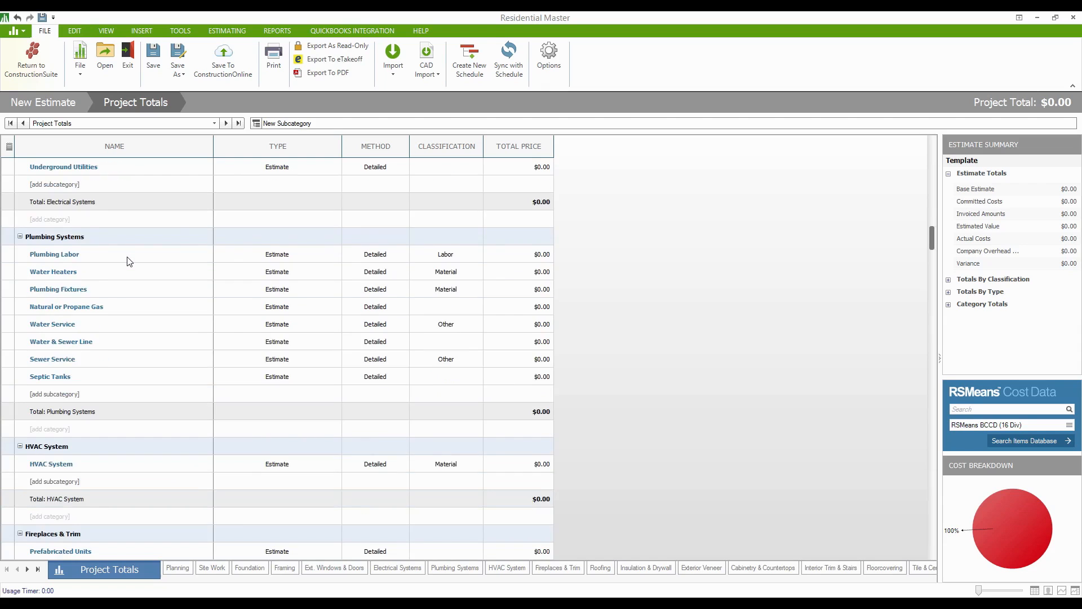
pyautogui.scroll(-5, 130, 261)
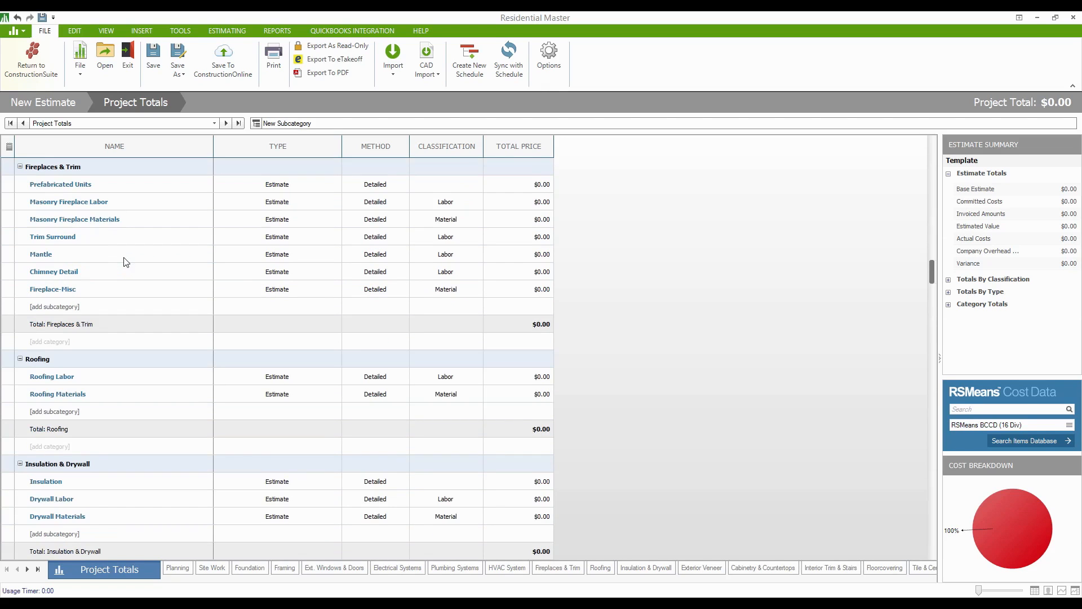
pyautogui.scroll(-7, 125, 262)
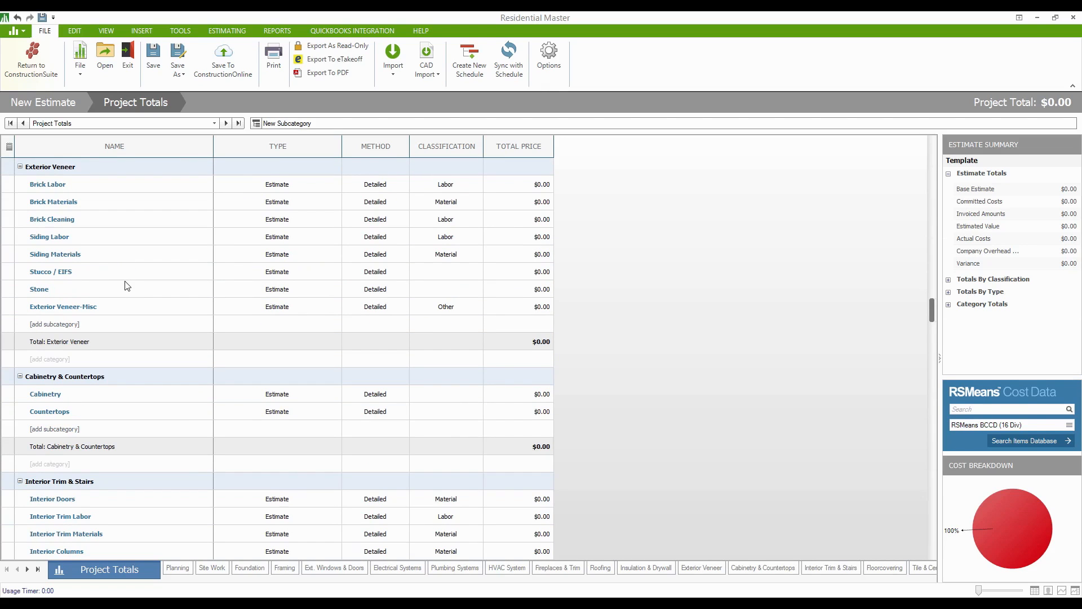
pyautogui.scroll(-6, 127, 286)
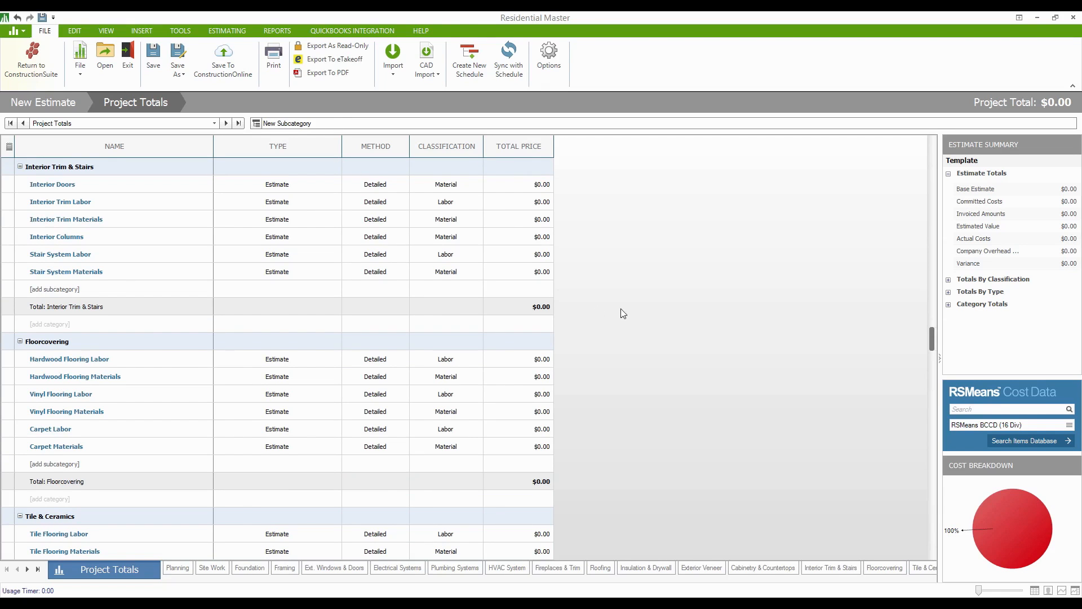
pyautogui.scroll(-5, 634, 334)
pyautogui.scroll(-8, 634, 332)
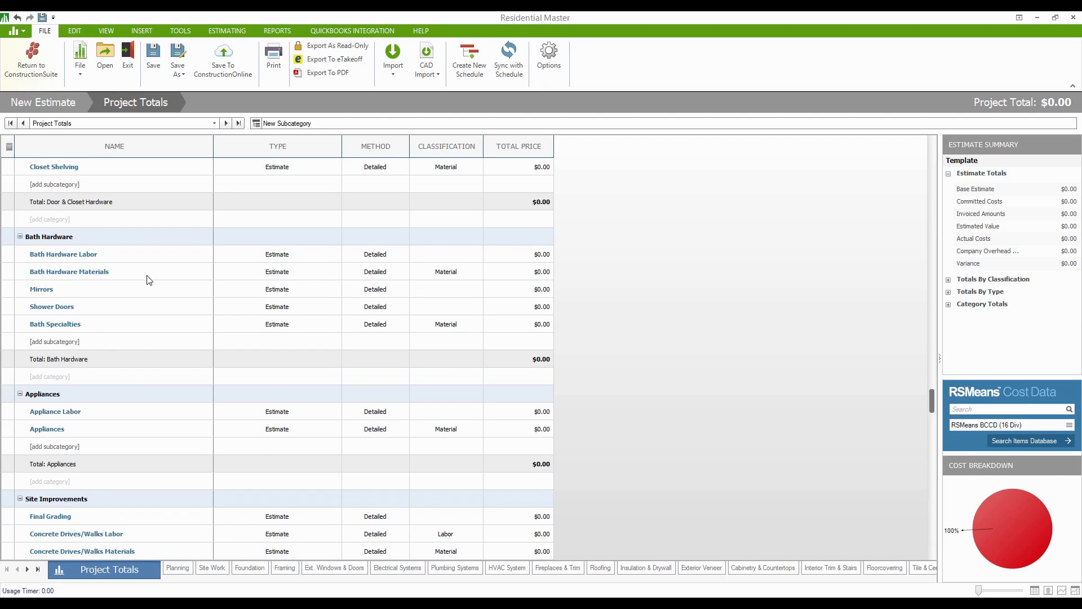
pyautogui.scroll(-9, 149, 281)
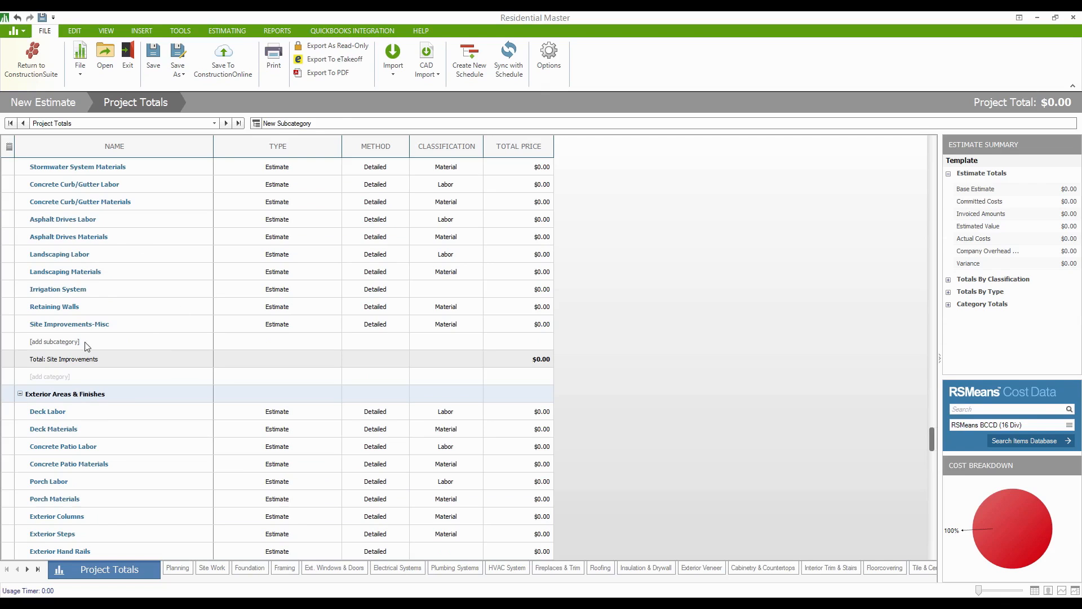
pyautogui.scroll(-5, 216, 457)
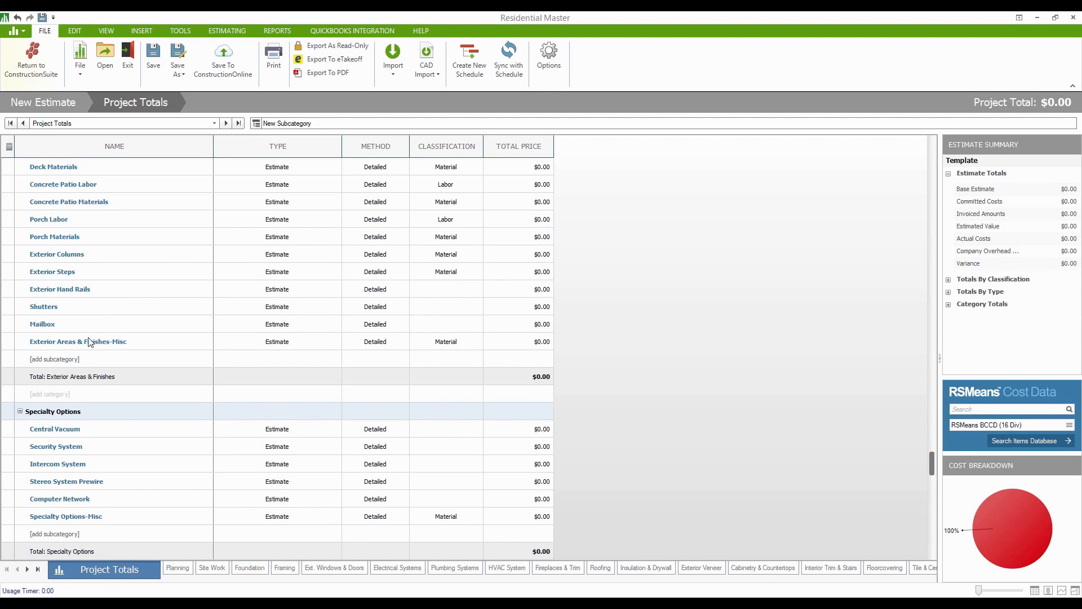
pyautogui.scroll(-4, 134, 363)
pyautogui.scroll(-2, 133, 363)
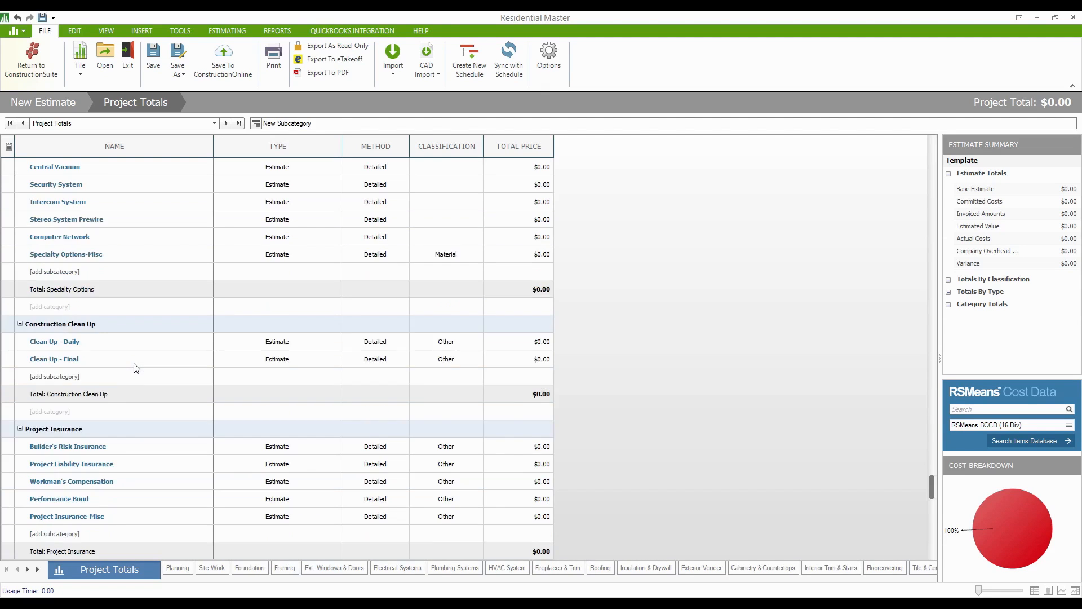
pyautogui.scroll(2, 134, 363)
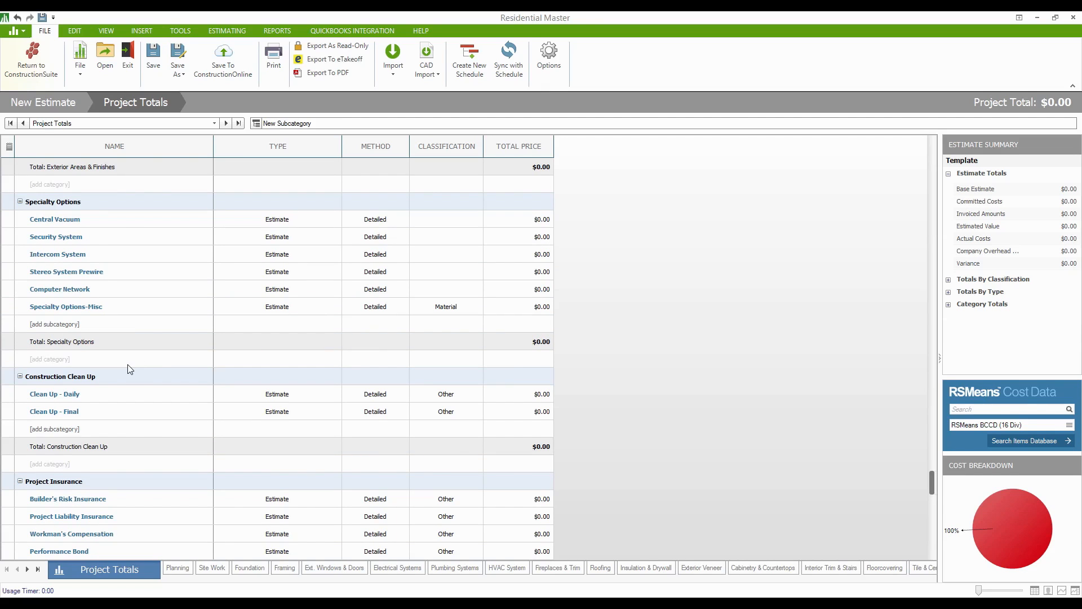
pyautogui.scroll(-4, 167, 431)
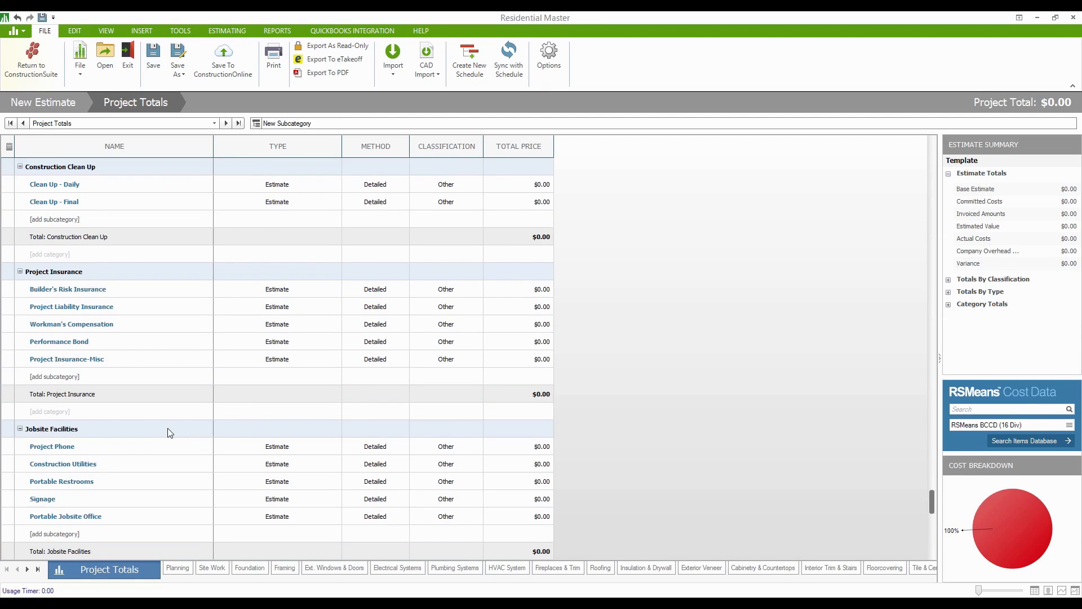
pyautogui.scroll(-3, 140, 349)
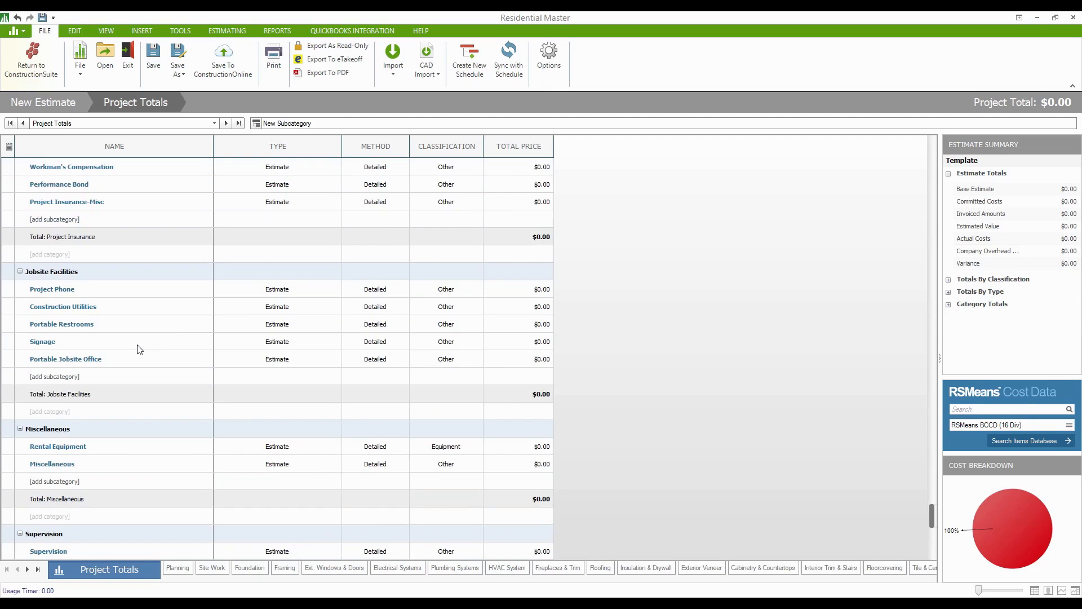
pyautogui.scroll(-3, 139, 349)
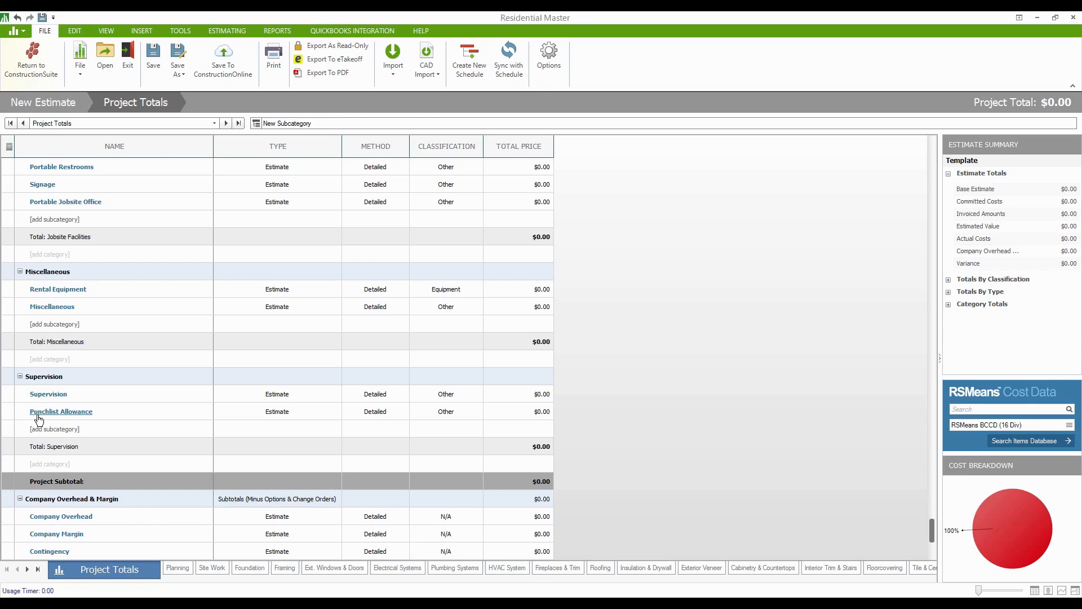
# Collapse the Company Overhead & Margin category at the end of the Project Totals sheet.
pyautogui.scroll(-1, 39, 418)
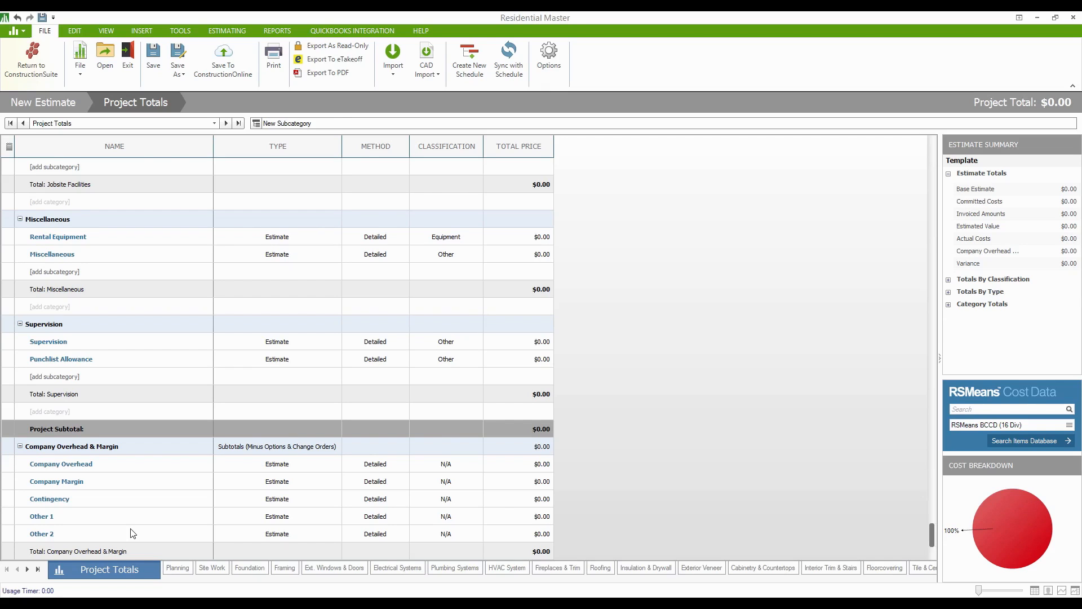
pyautogui.click(20, 447)
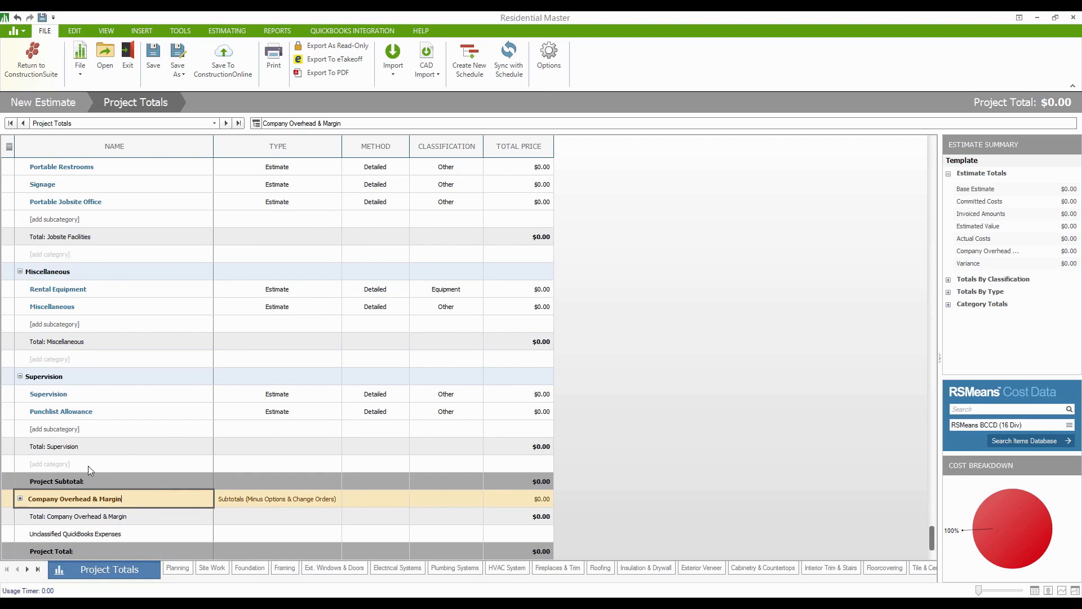
# Review the Project Totals categories upward from Company Overhead & Margin to Interior Finishes.
pyautogui.click(39, 503)
pyautogui.scroll(12, 116, 399)
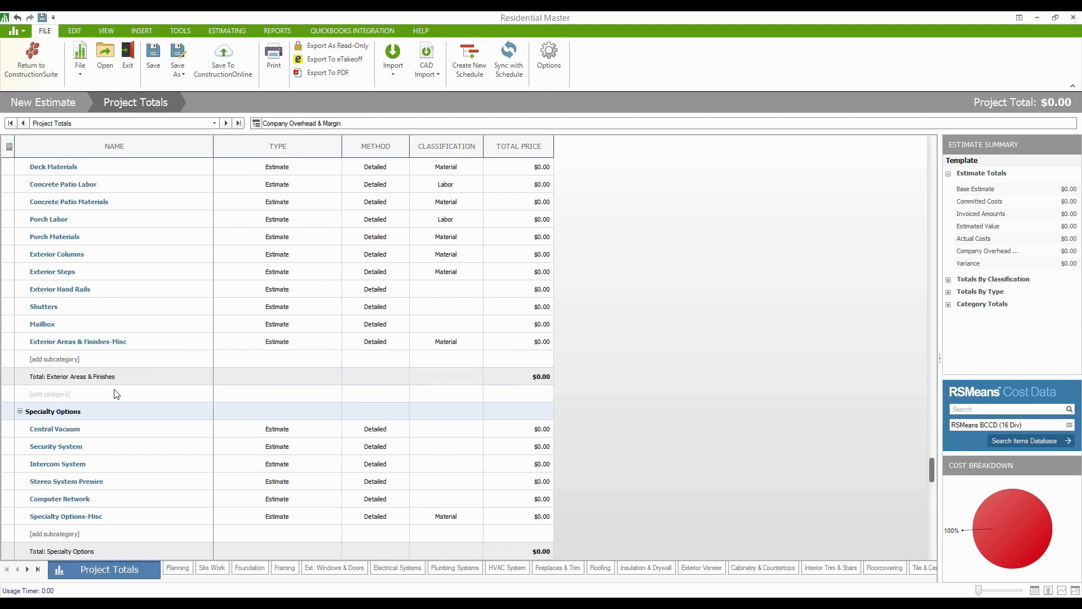
pyautogui.scroll(1, 116, 393)
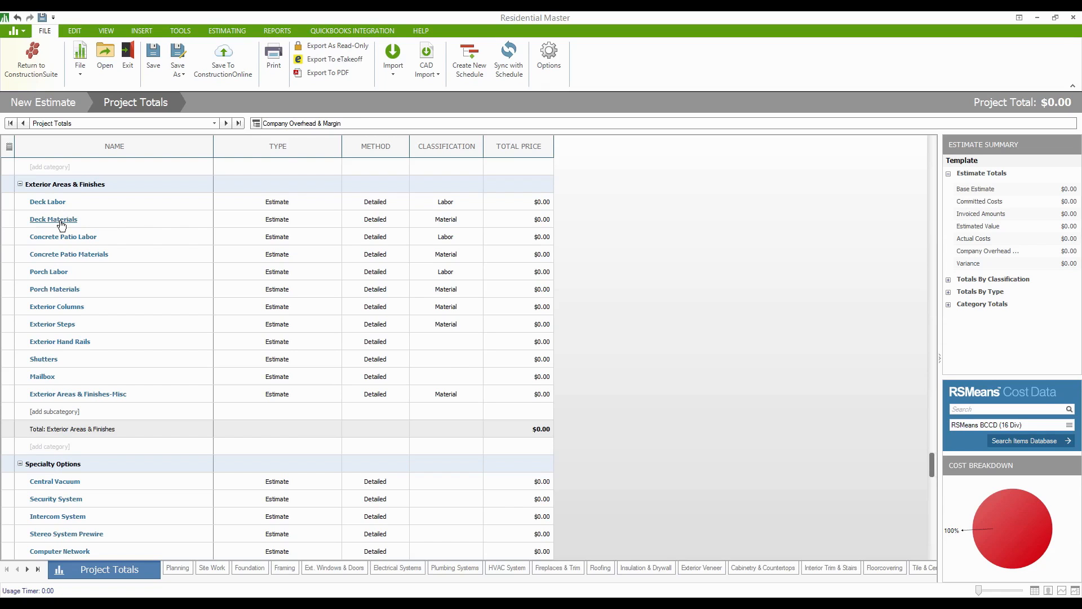
pyautogui.scroll(15, 62, 224)
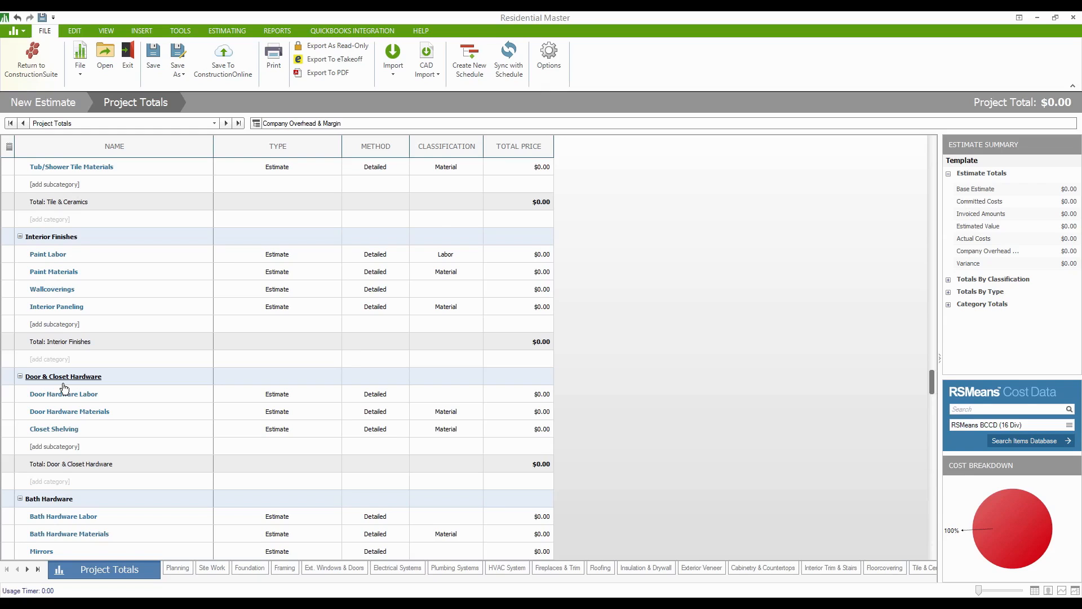
# View the Save As choices for project file or template and open the Planning category near the start of Project Totals.
pyautogui.click(177, 75)
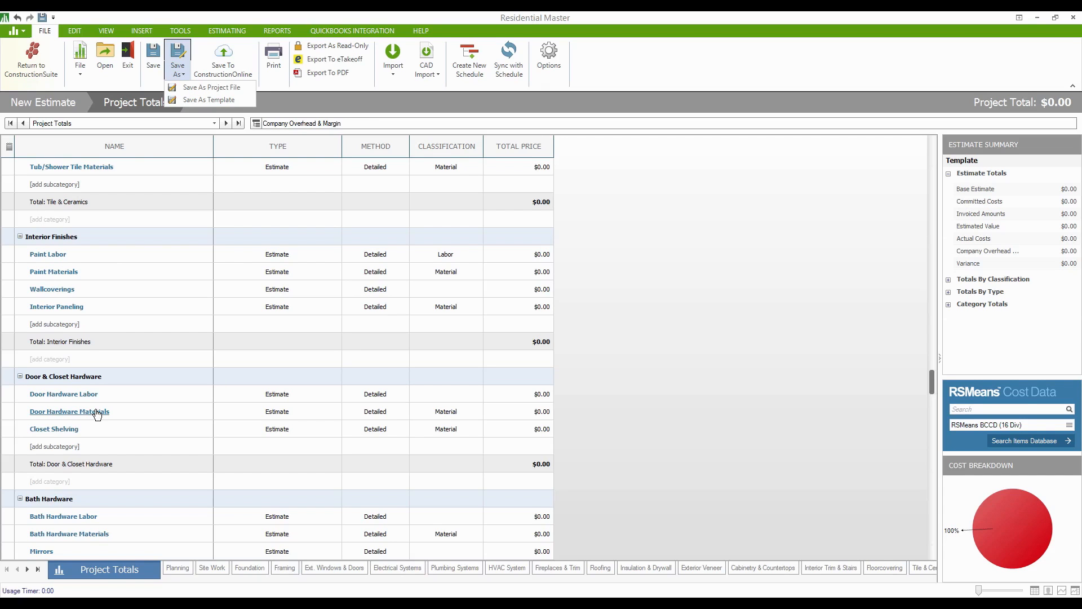
pyautogui.scroll(7, 141, 389)
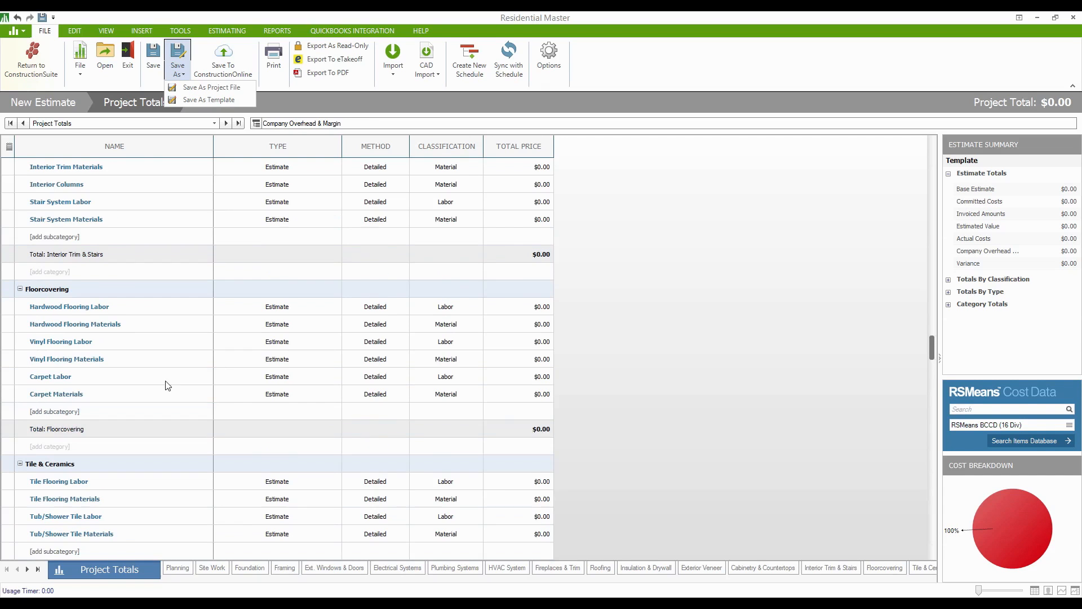
pyautogui.click(932, 343)
pyautogui.moveTo(932, 343); pyautogui.dragTo(929, 137)
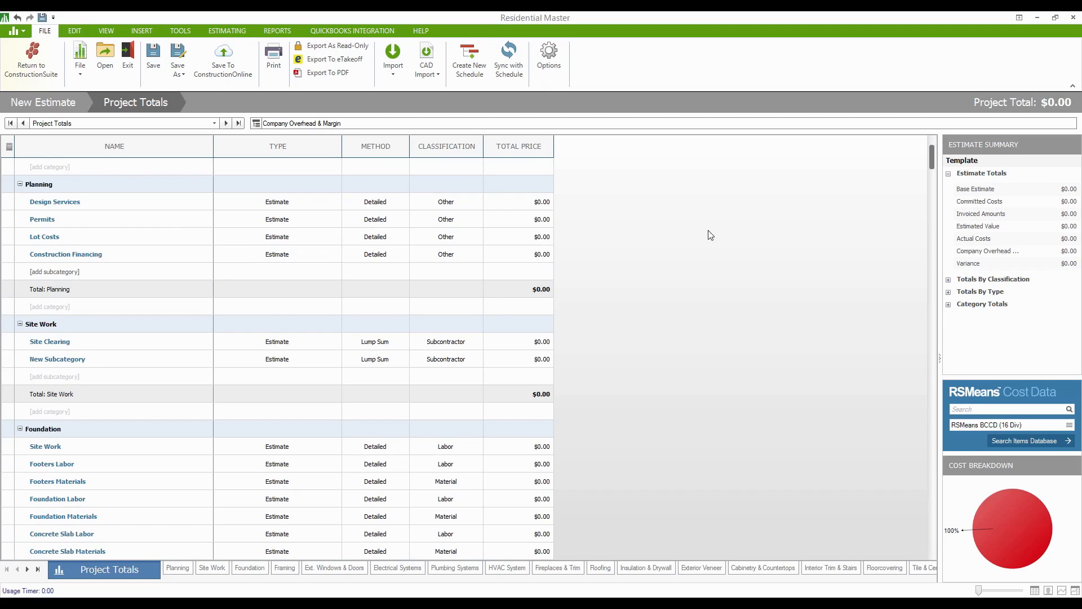
pyautogui.doubleClick(39, 186)
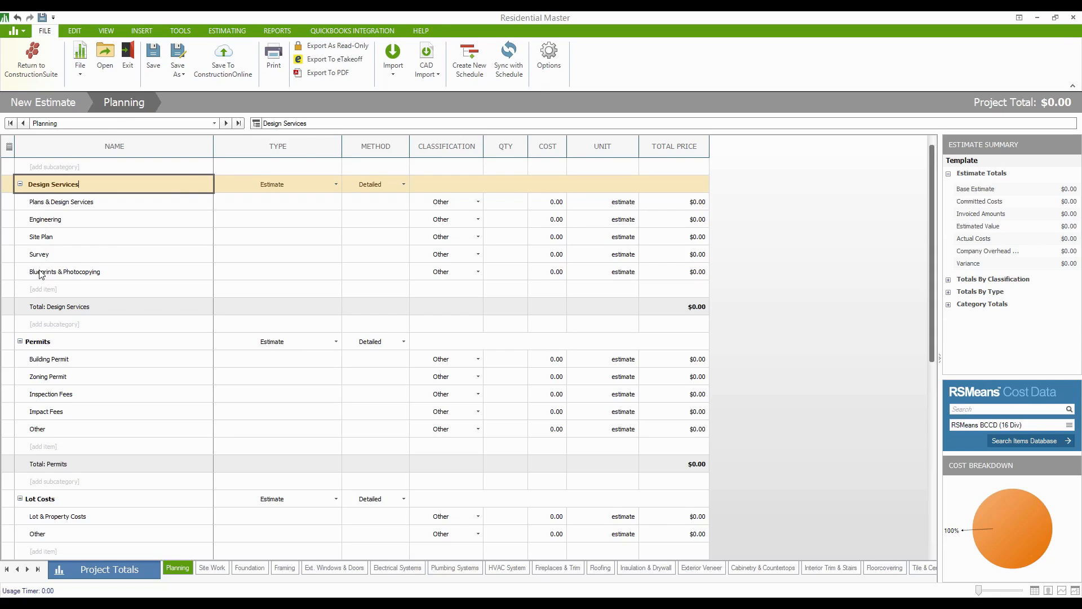
# Add an item named Engineering below Blueprints & Photocopying in Design Services and delete its row again.
pyautogui.click(121, 253)
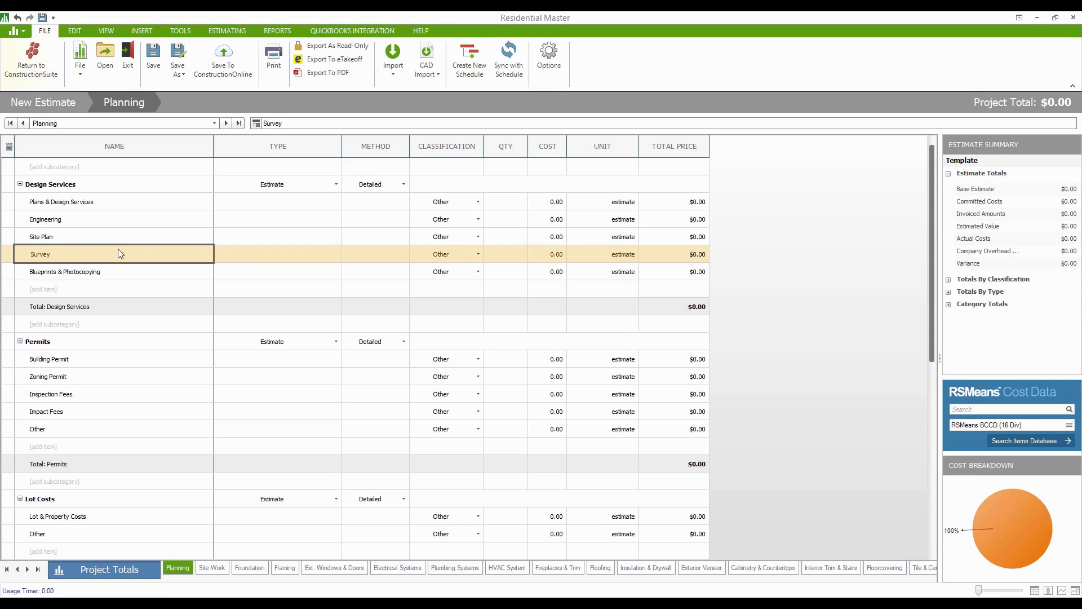
pyautogui.click(86, 289)
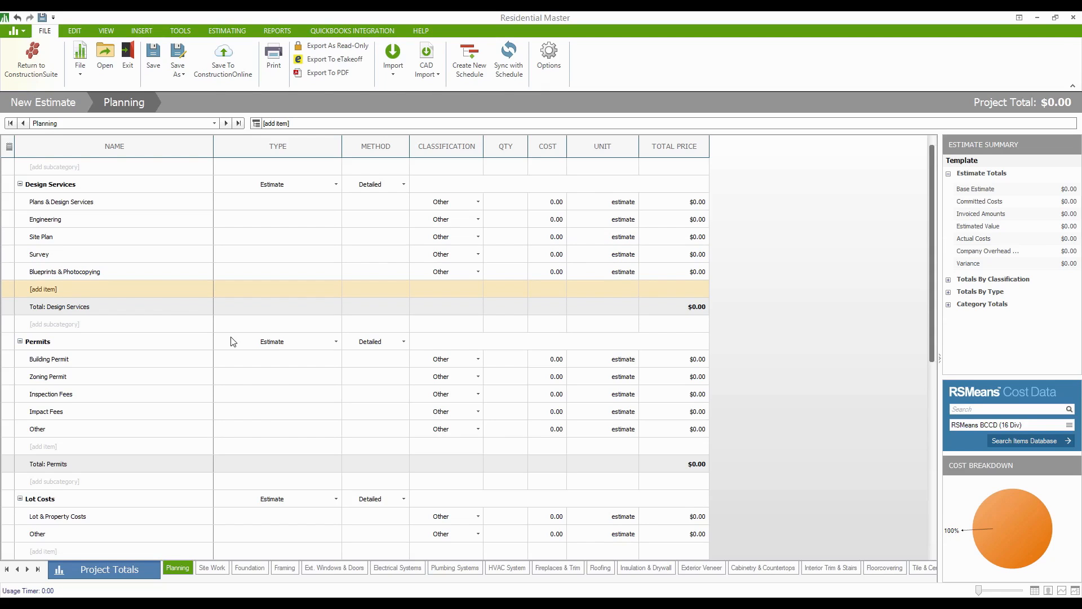
pyautogui.click(39, 285)
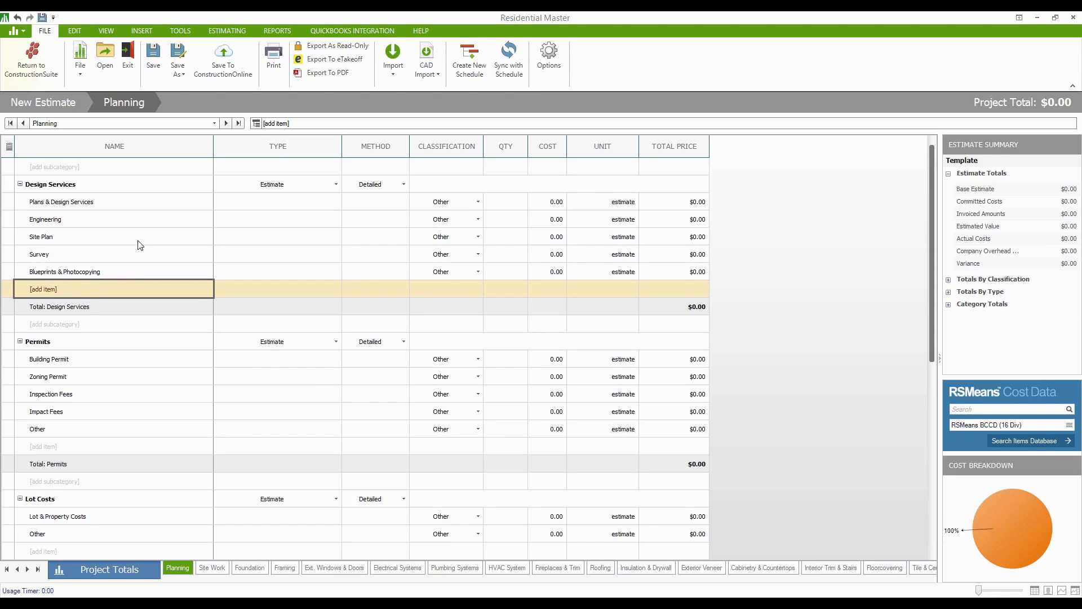
pyautogui.write('New Item')
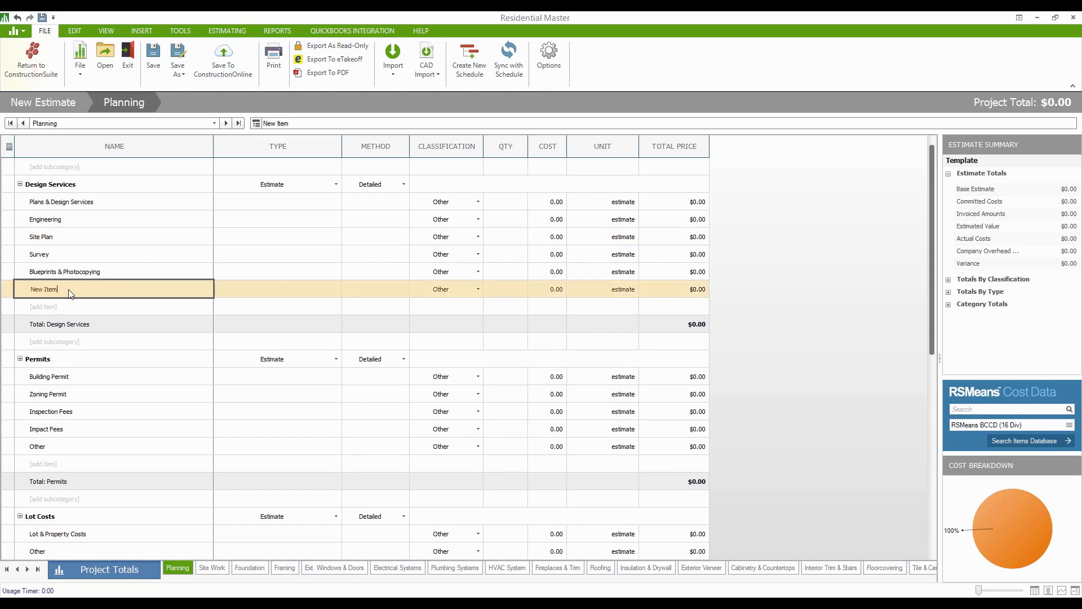
pyautogui.press('BackSpace')
pyautogui.press('BackSpace')
pyautogui.press('BackSpace')
pyautogui.press('BackSpace')
pyautogui.press('BackSpace')
pyautogui.press('BackSpace')
pyautogui.press('BackSpace')
pyautogui.write('Engineering')
pyautogui.rightClick(67, 298)
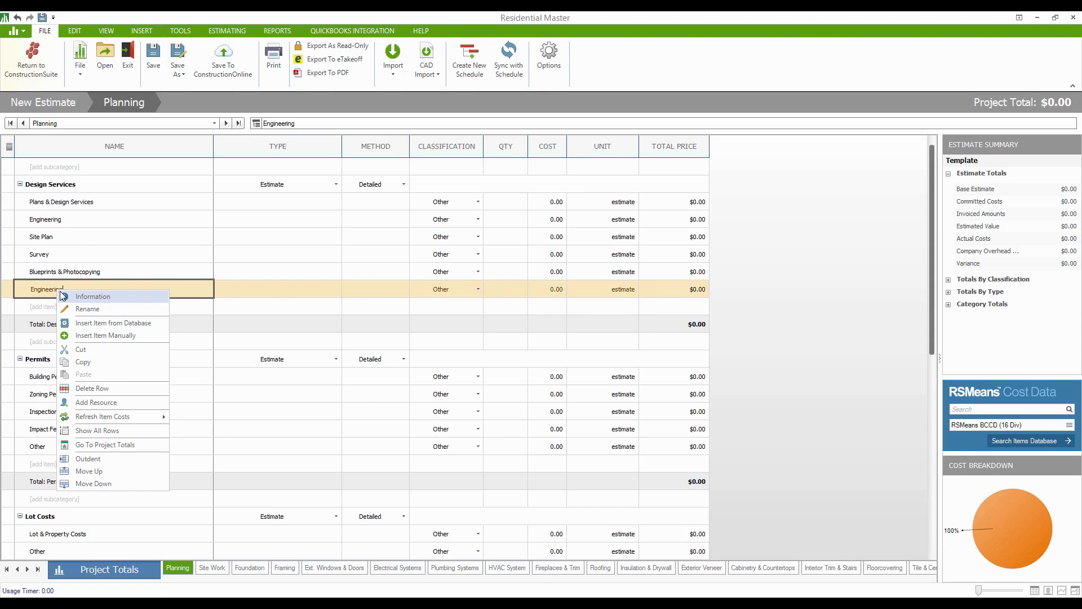
pyautogui.click(100, 393)
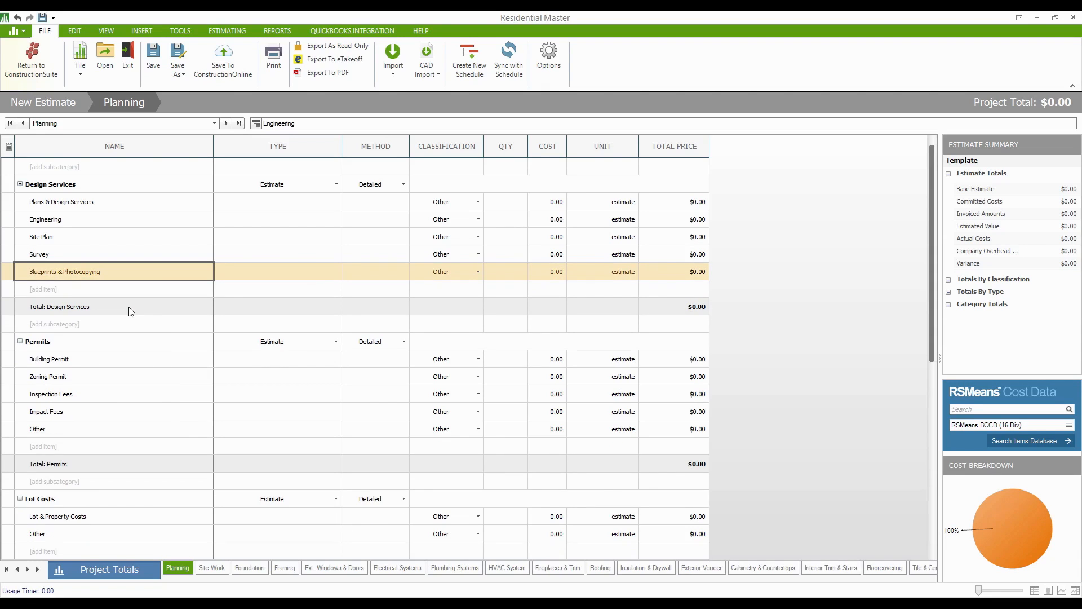
# Add a default-named item at the end of Design Services and remove its row.
pyautogui.click(54, 291)
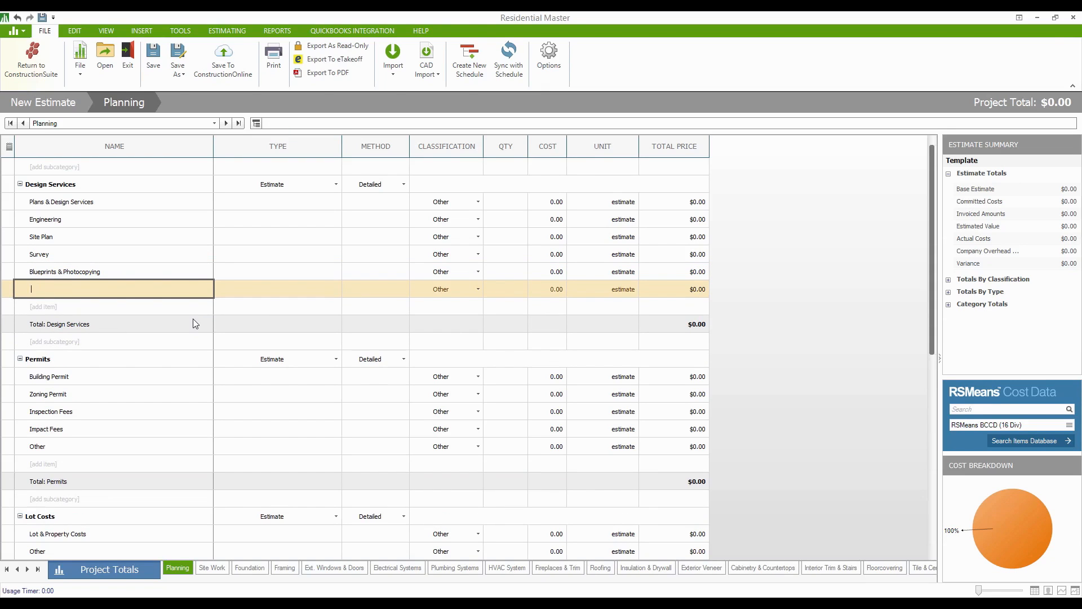
pyautogui.click(163, 255)
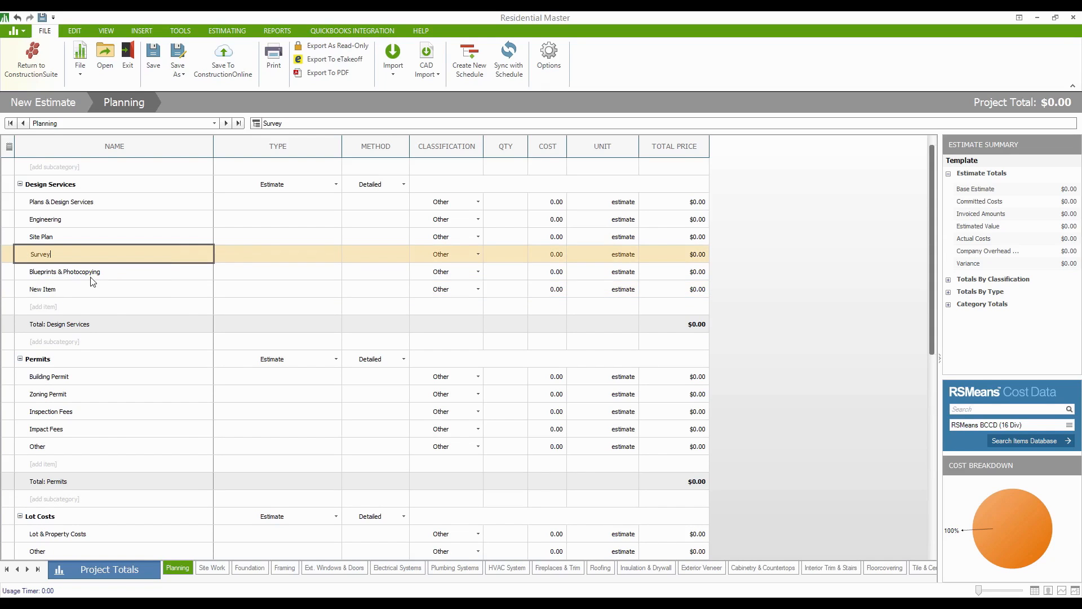
pyautogui.click(77, 291)
pyautogui.rightClick(78, 292)
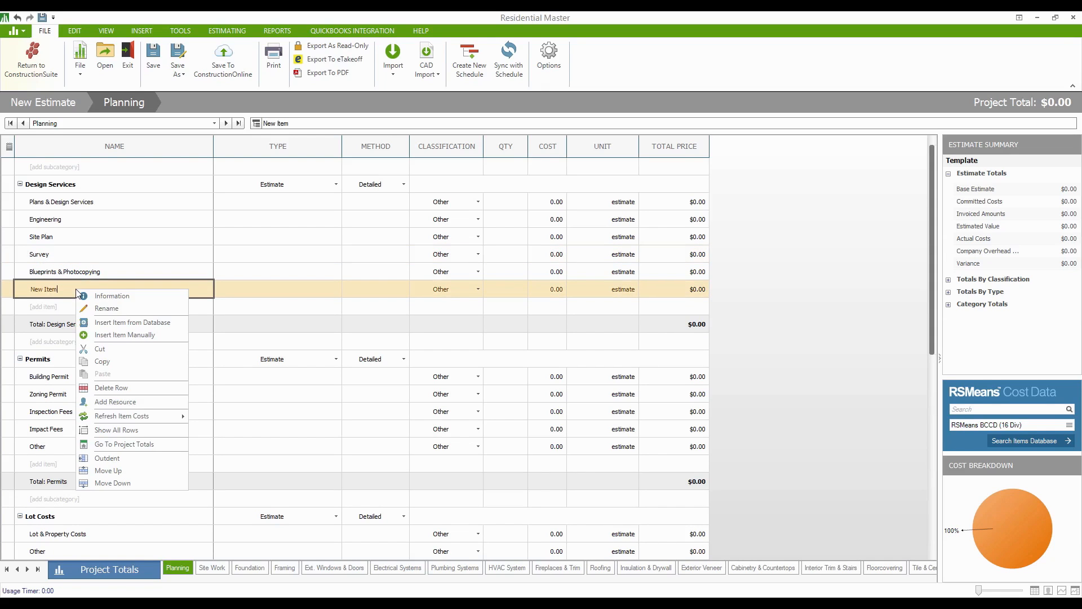
pyautogui.click(120, 389)
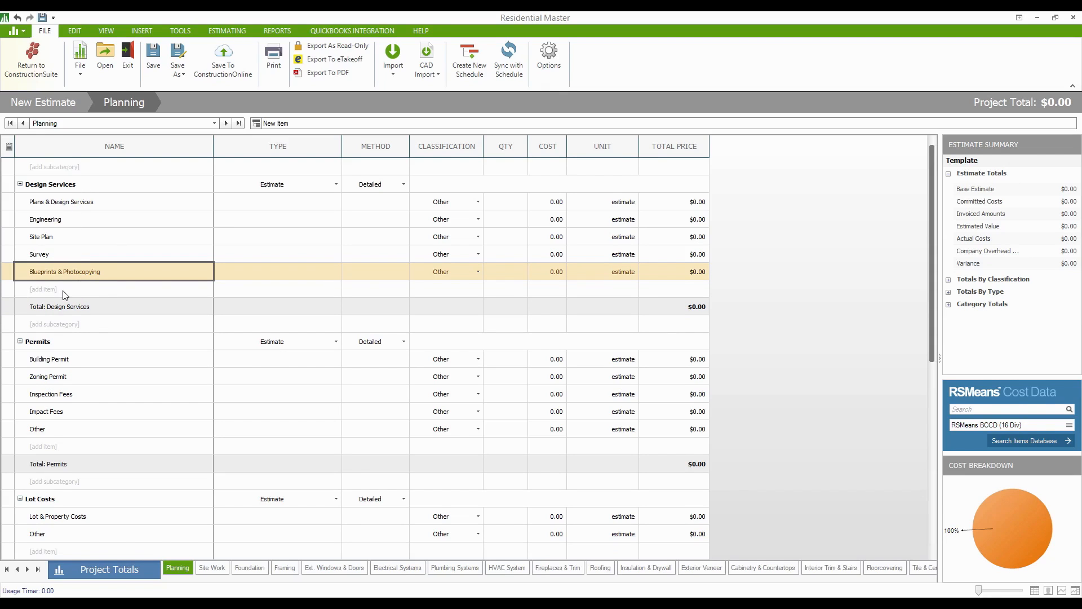
# Open the items database from the Survey item and search it for Windows.
pyautogui.rightClick(66, 255)
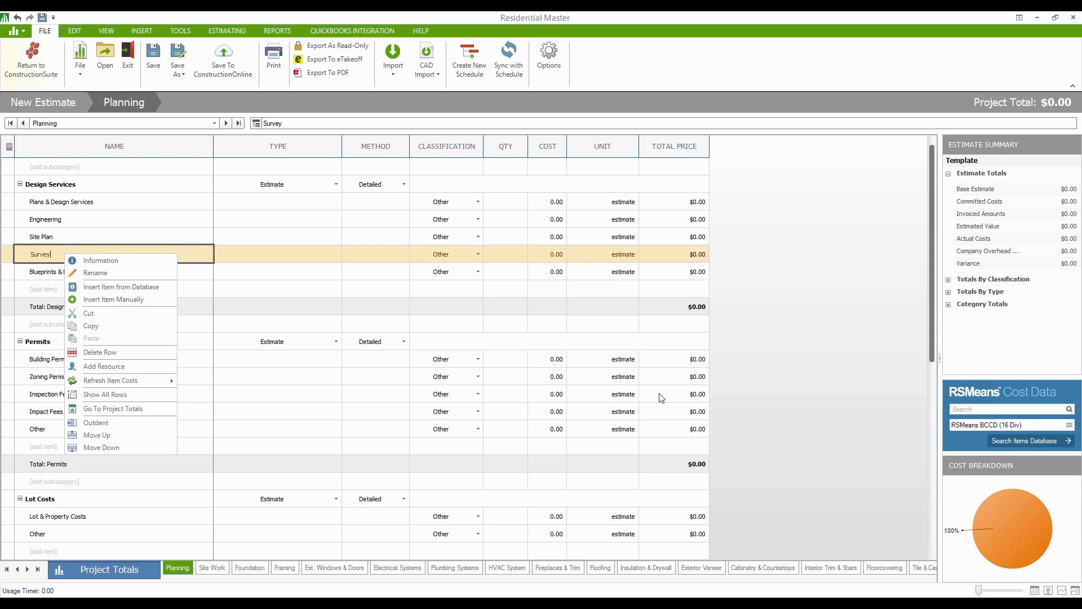
pyautogui.click(1009, 409)
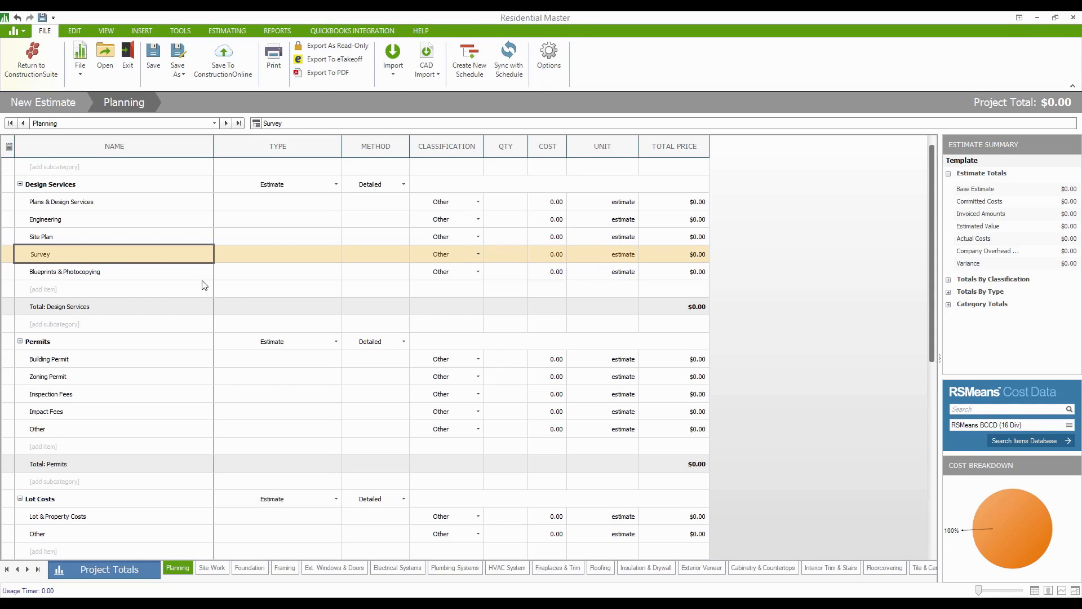
pyautogui.rightClick(59, 249)
pyautogui.click(104, 280)
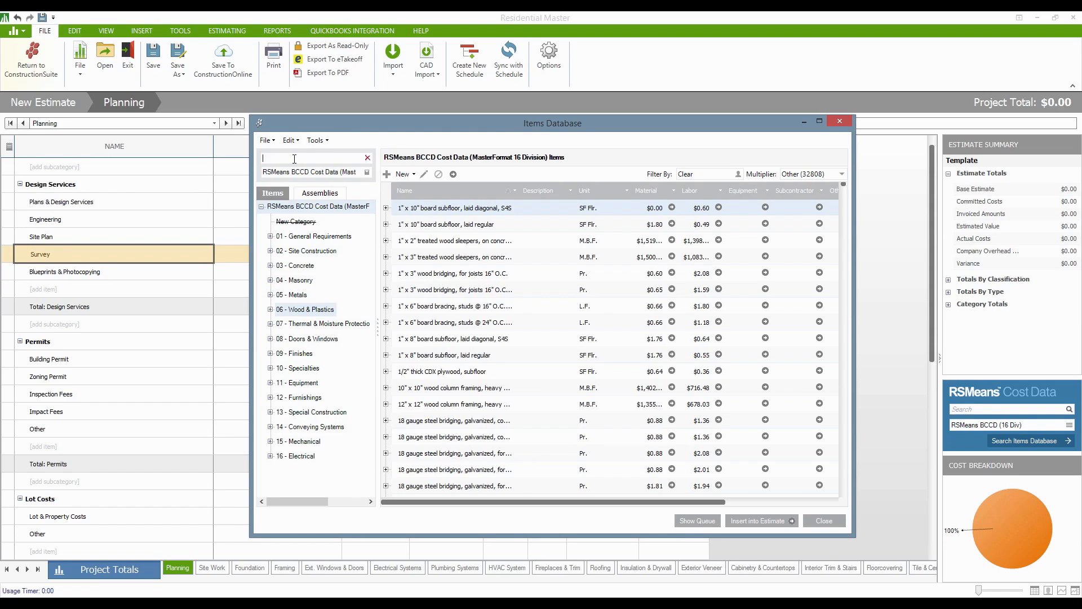
pyautogui.write('Windows')
pyautogui.press('Return')
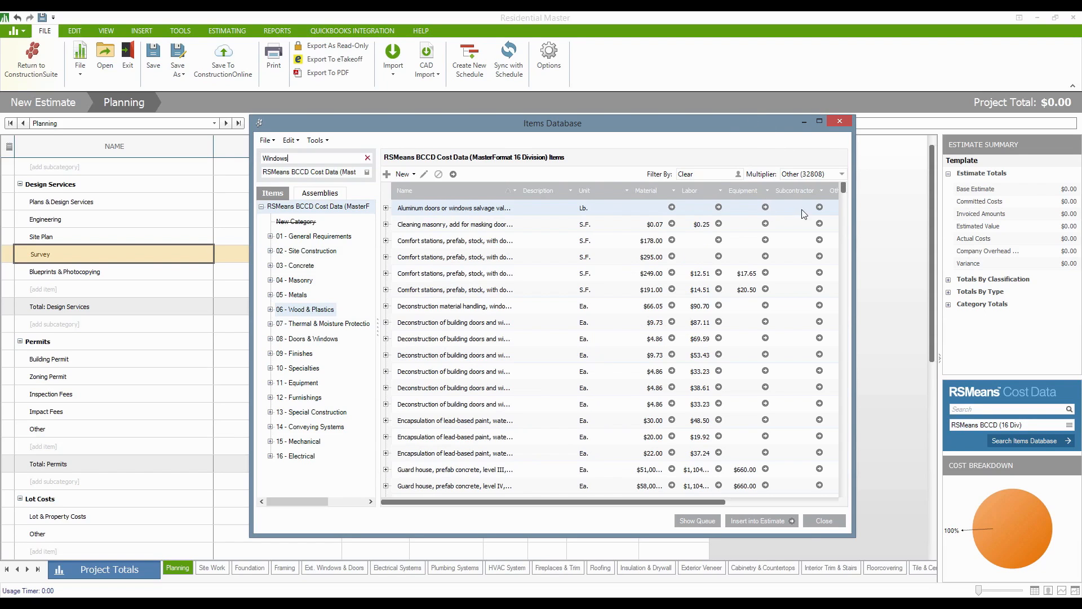
# View the cost multiplier choices, including the Canadian multipliers by province, and display the estimating commands.
pyautogui.click(841, 175)
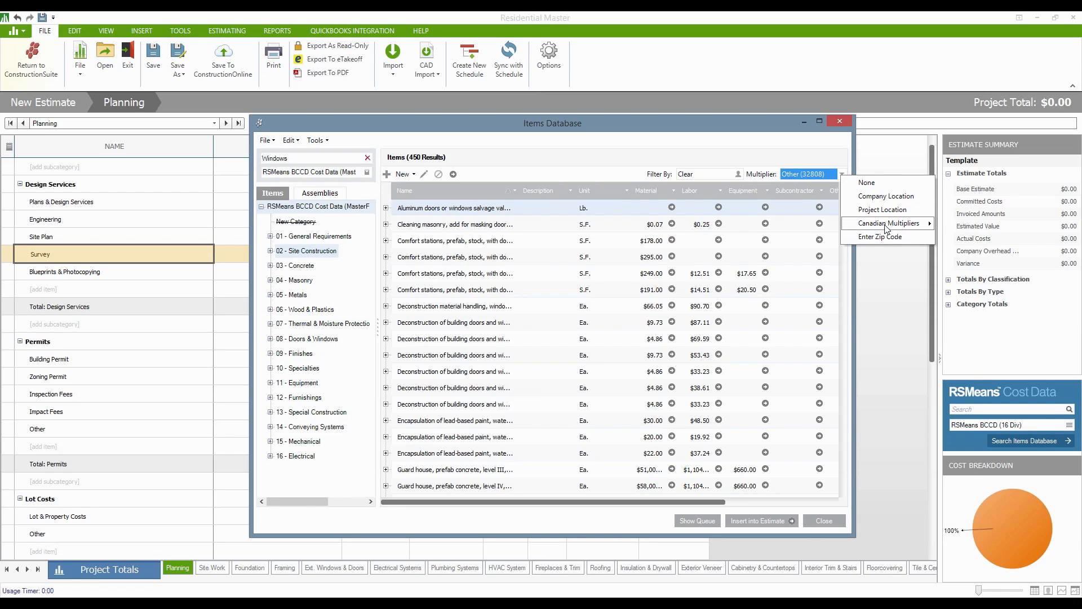
pyautogui.moveTo(888, 224)
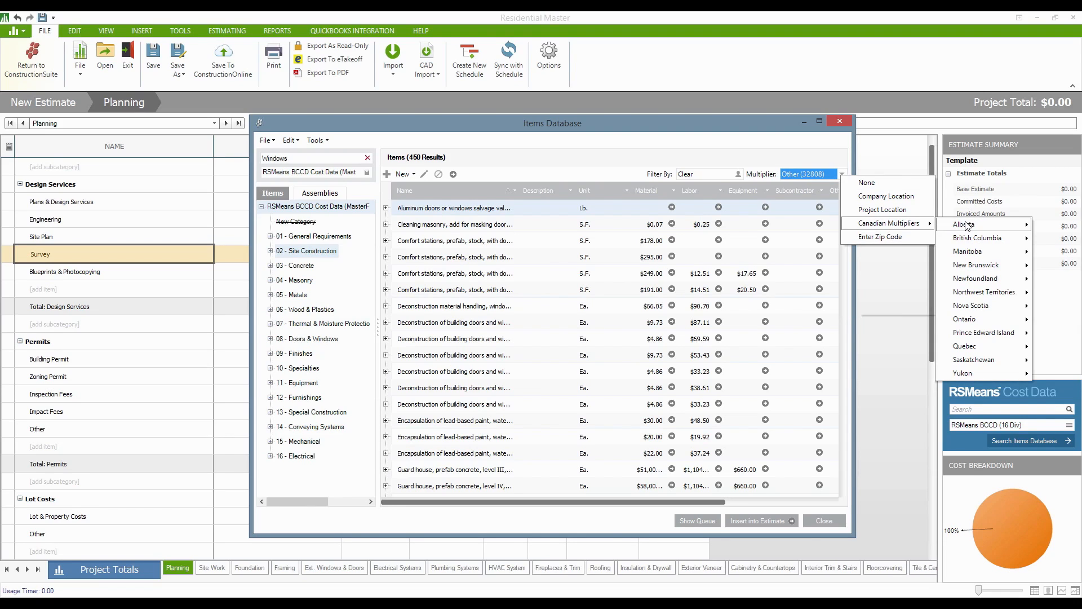
pyautogui.moveTo(970, 264)
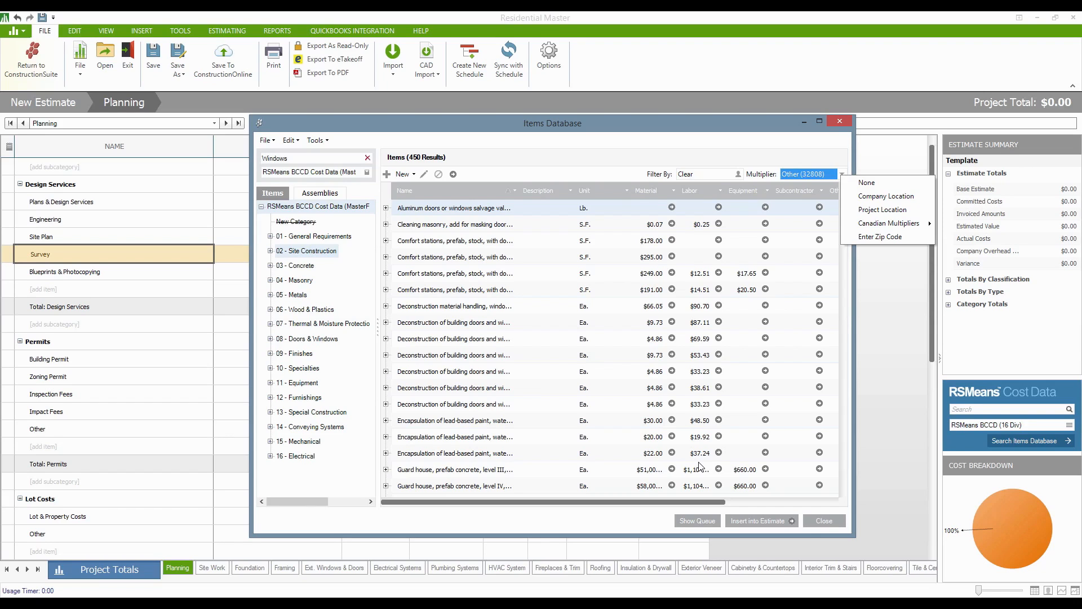
pyautogui.click(634, 15)
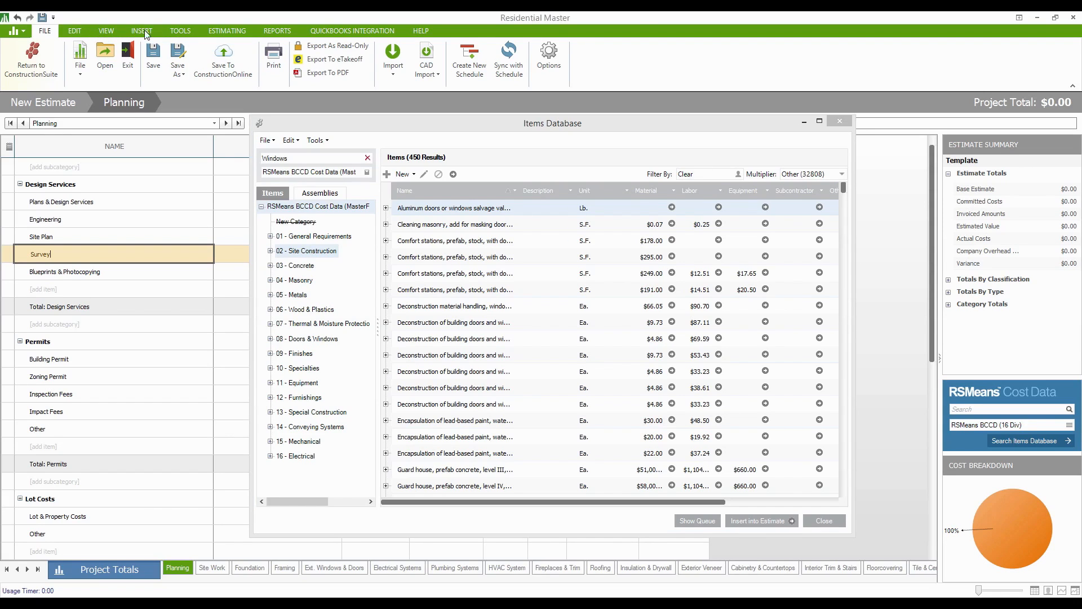
pyautogui.click(225, 31)
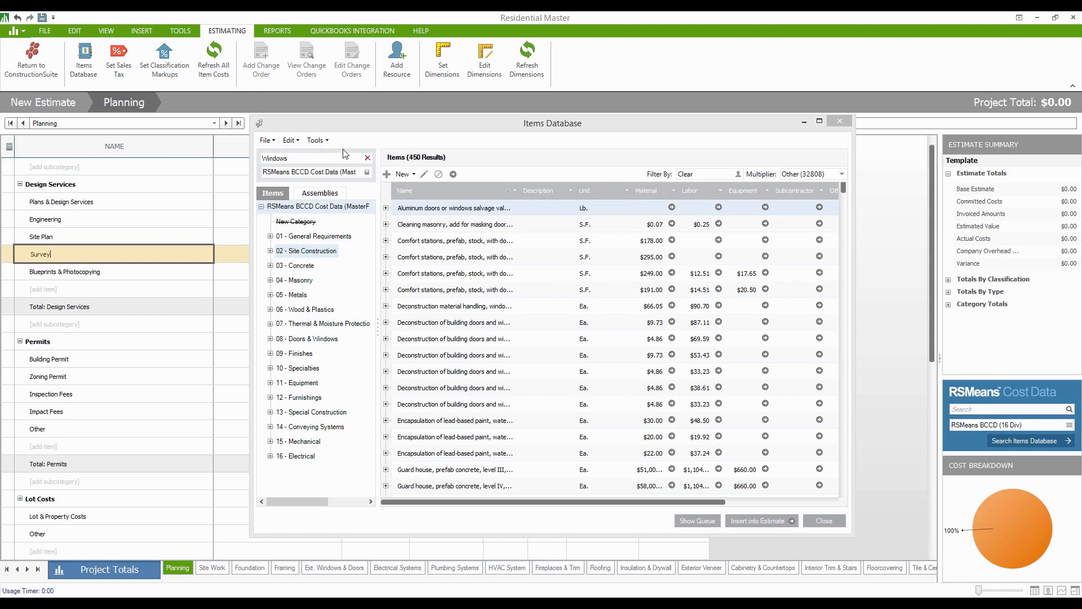
# Try to import a costbook CSV from within the items database.
pyautogui.click(316, 140)
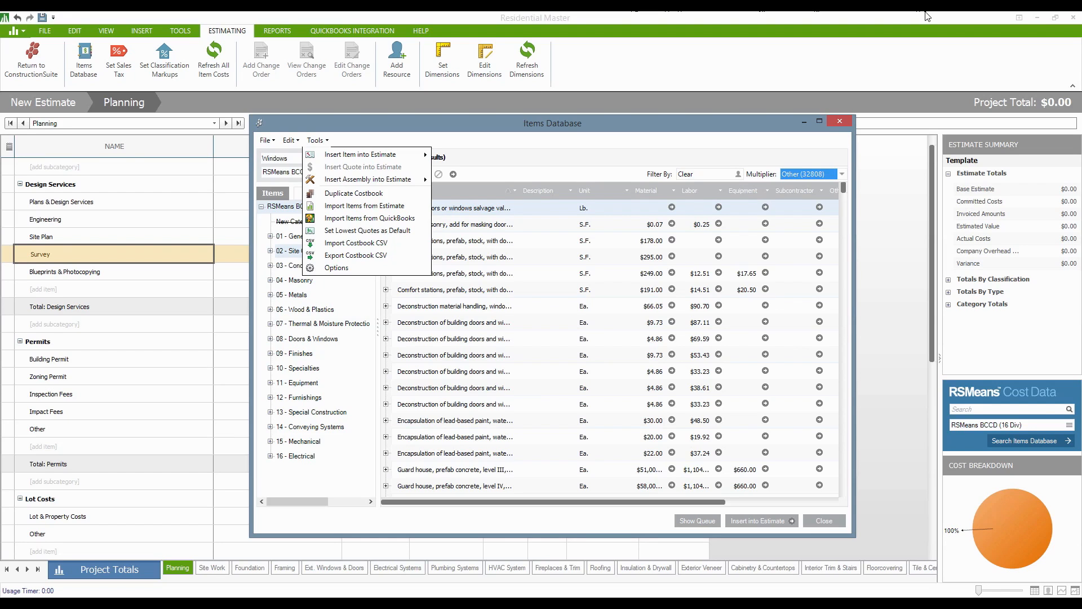
pyautogui.click(350, 243)
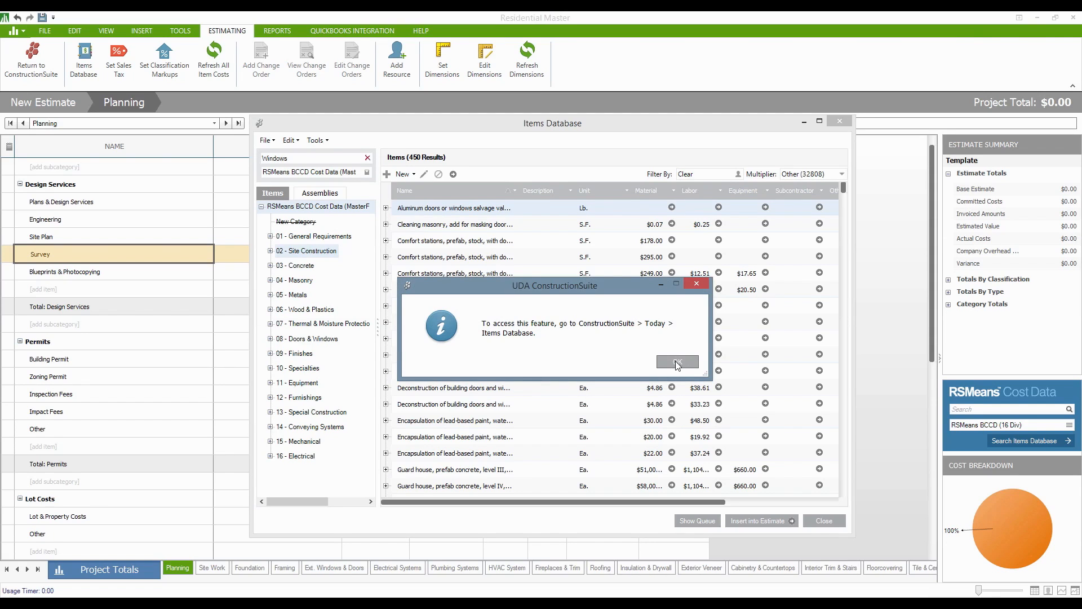
pyautogui.click(678, 364)
# Review the list of selectable costbooks without changing the selection, and view the database's costbook import and export tools.
pyautogui.click(368, 173)
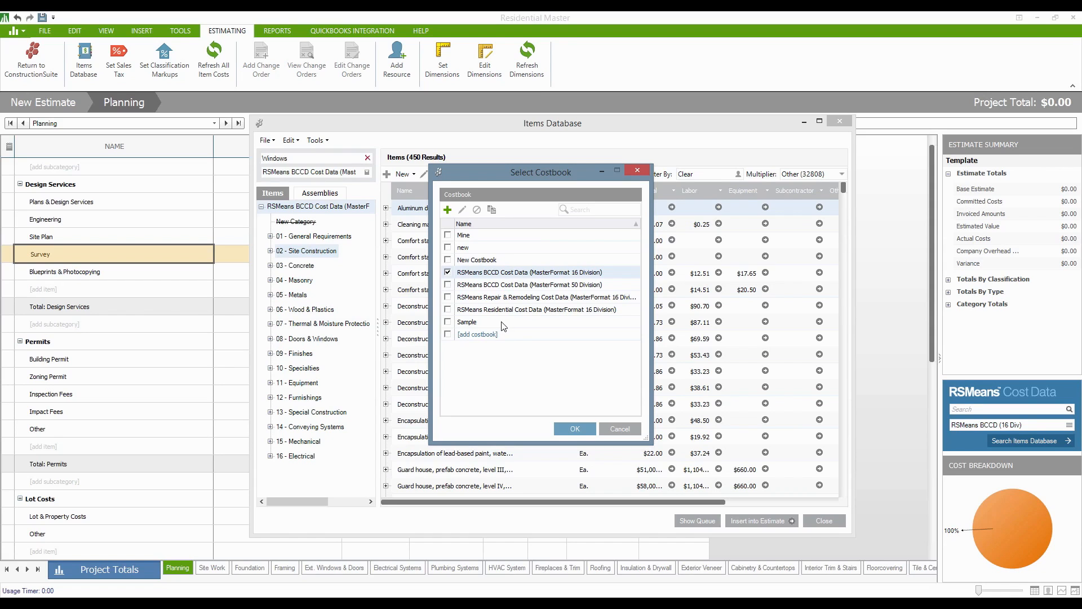
pyautogui.click(620, 429)
pyautogui.click(315, 140)
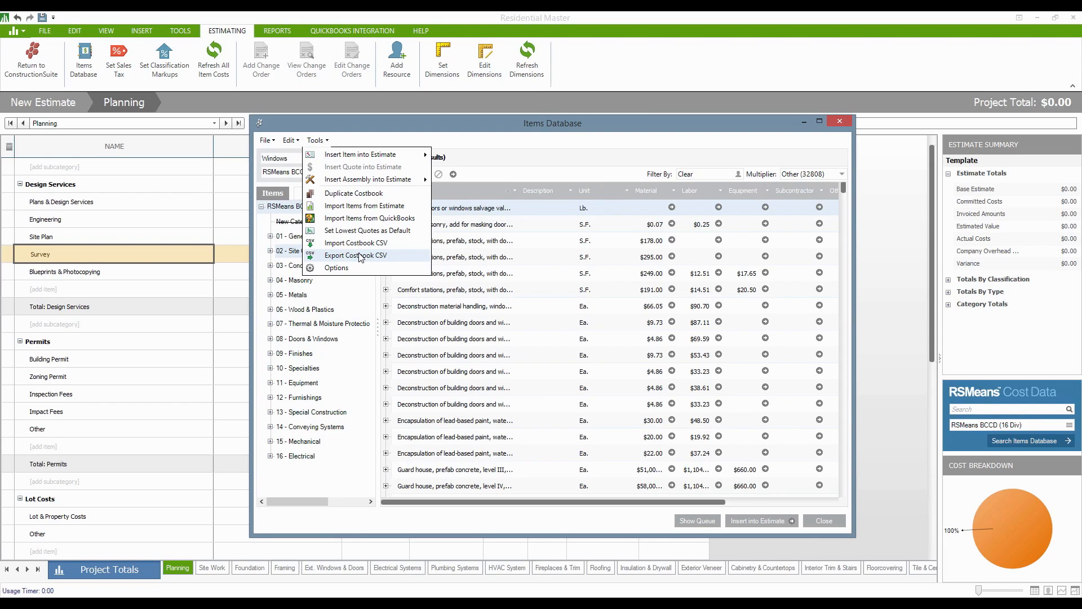
# Expand the material, labor and equipment quotes of the $191.00 Comfort stations item and view its available item commands.
pyautogui.click(386, 289)
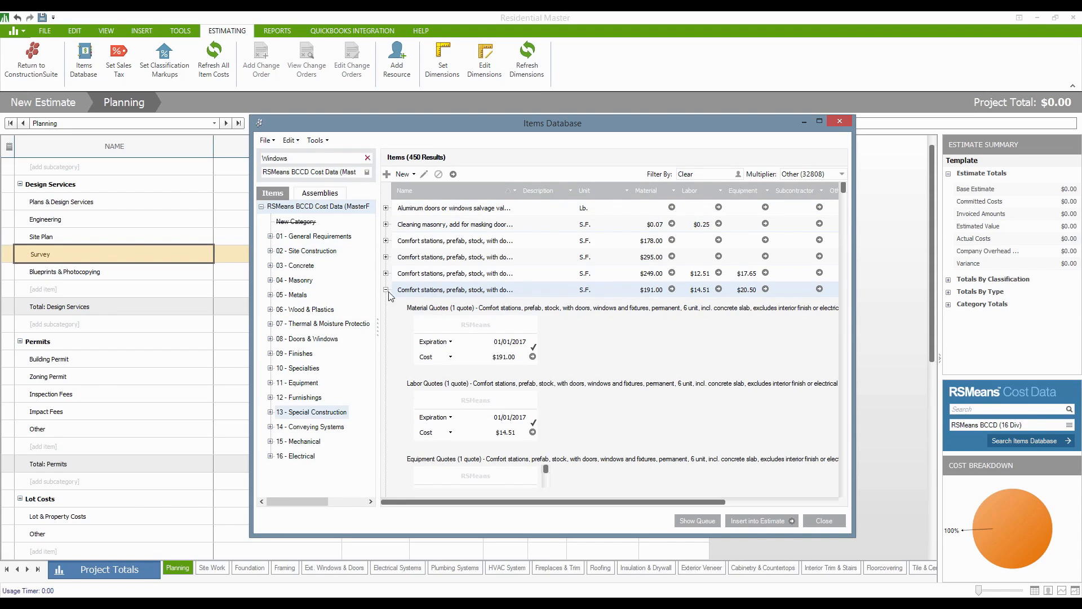
pyautogui.rightClick(420, 295)
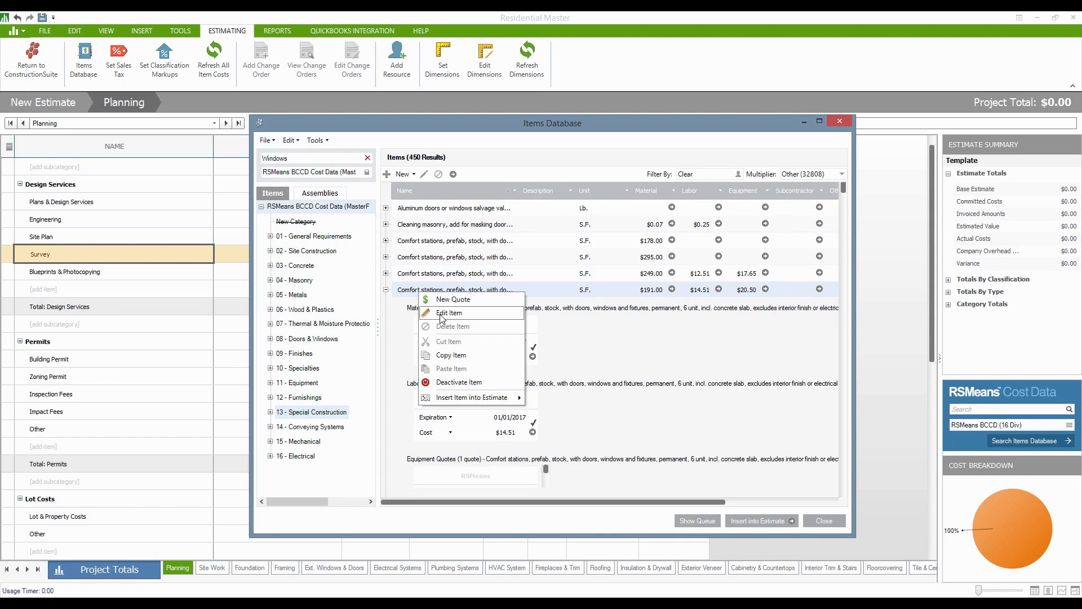
pyautogui.click(756, 349)
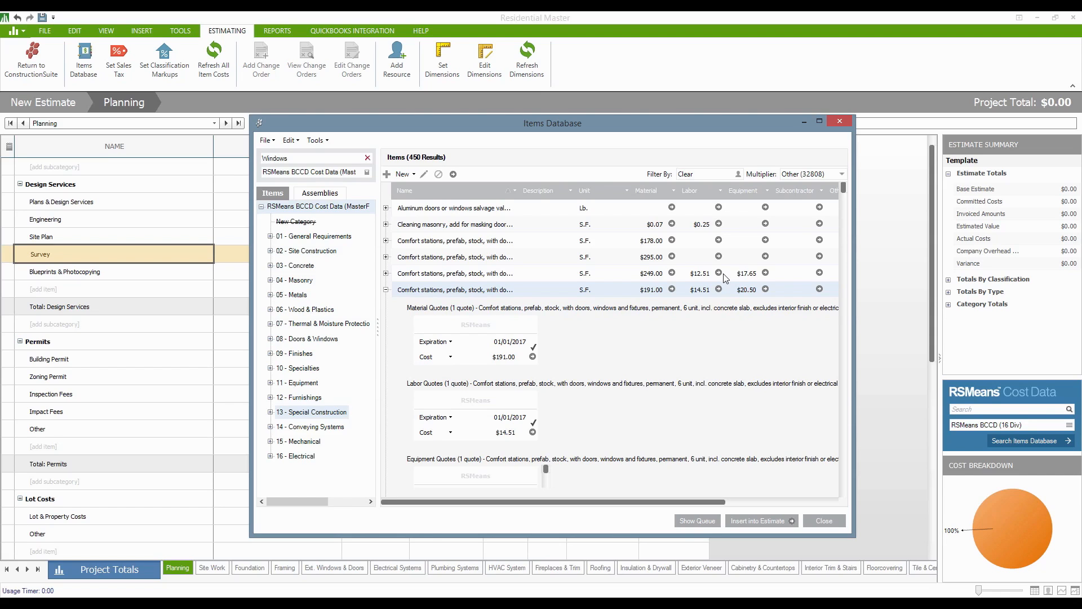
# Switch the items database to the RSMeans Residential Cost Data (MasterFormat 16 Division) costbook.
pyautogui.click(366, 173)
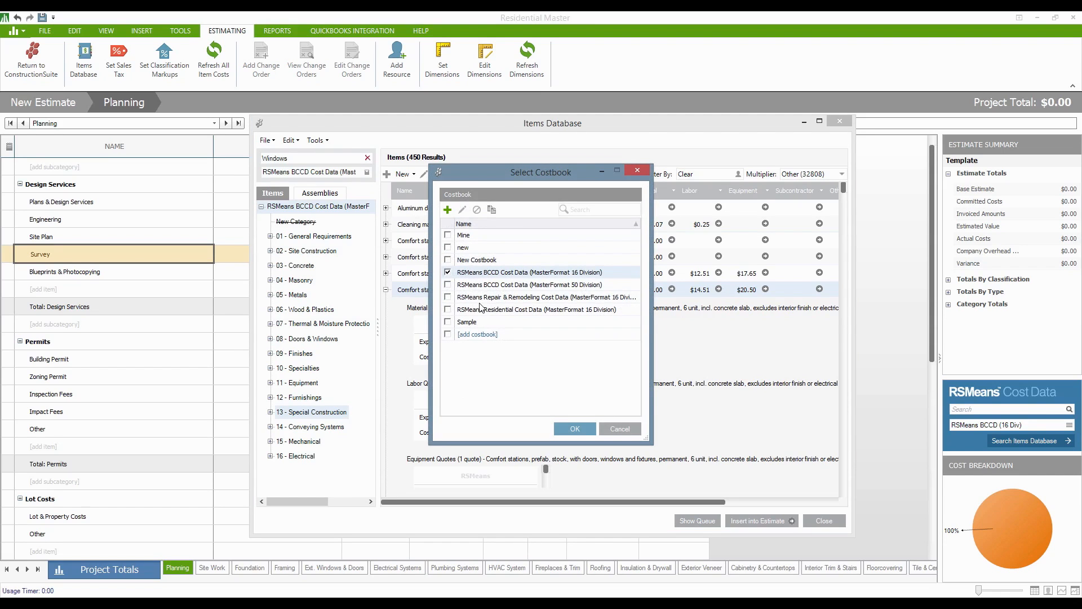
pyautogui.click(448, 309)
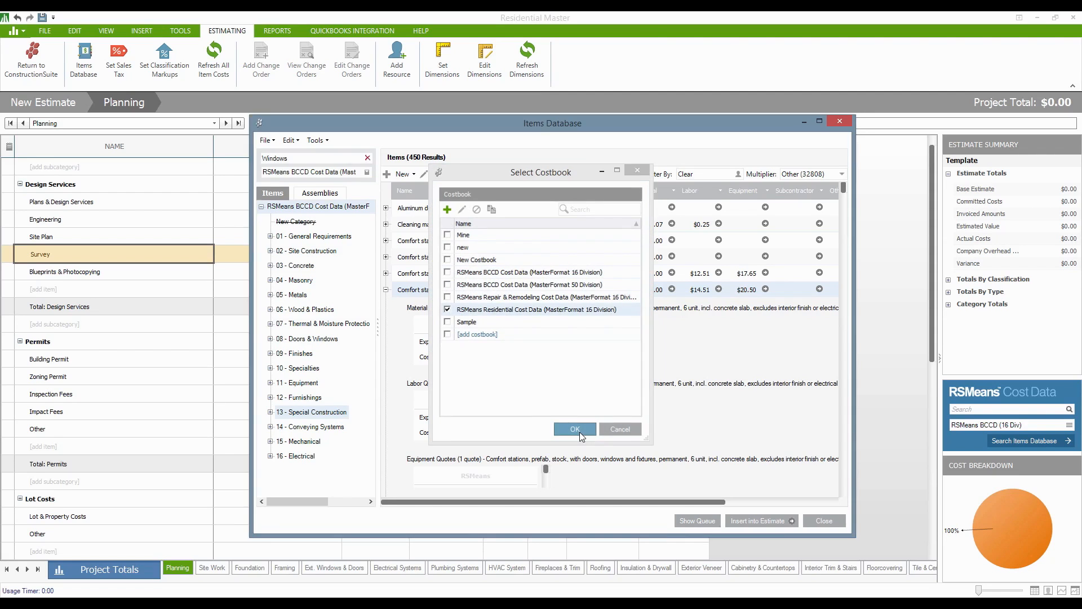
pyautogui.click(579, 431)
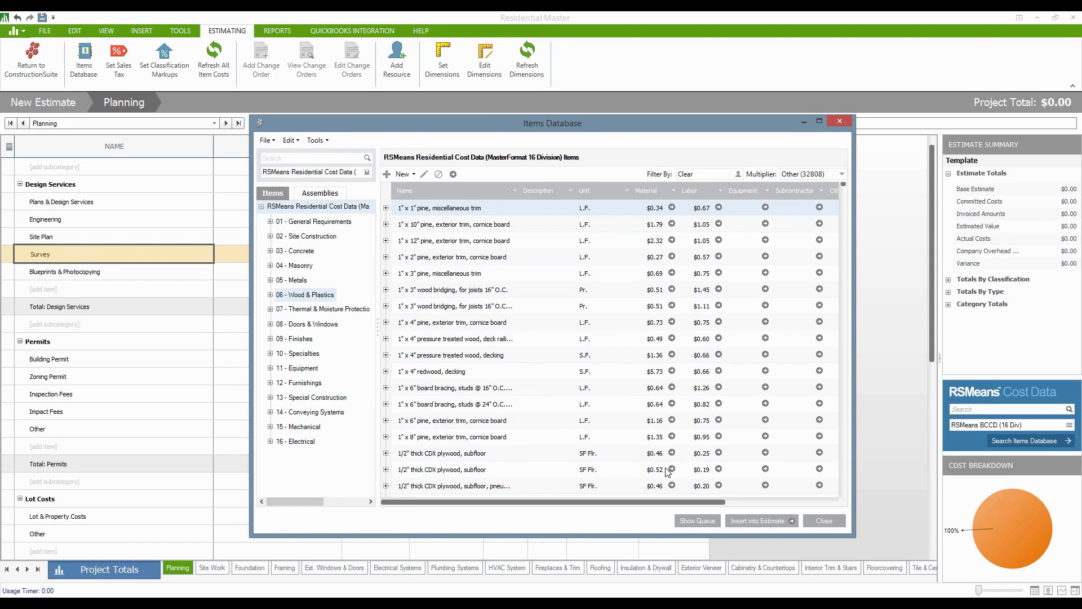
# View the assemblies under 06 - Interiors, 0604 - Drywall & Thincoat Wall, and expand the 5/8" sheetrock wall system's material and labor quotes.
pyautogui.click(324, 195)
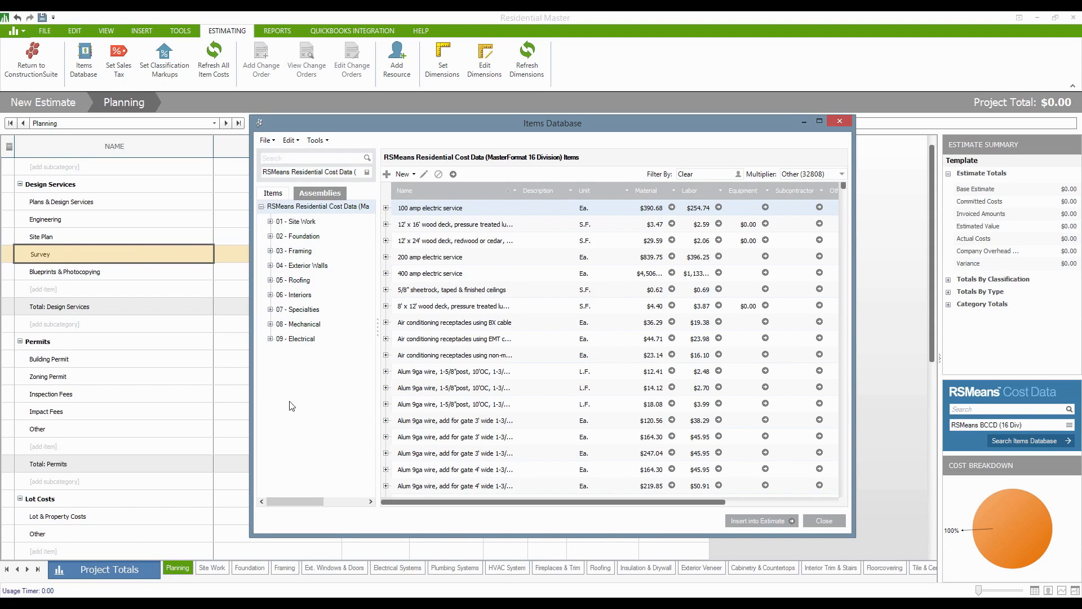
pyautogui.click(270, 295)
pyautogui.click(339, 310)
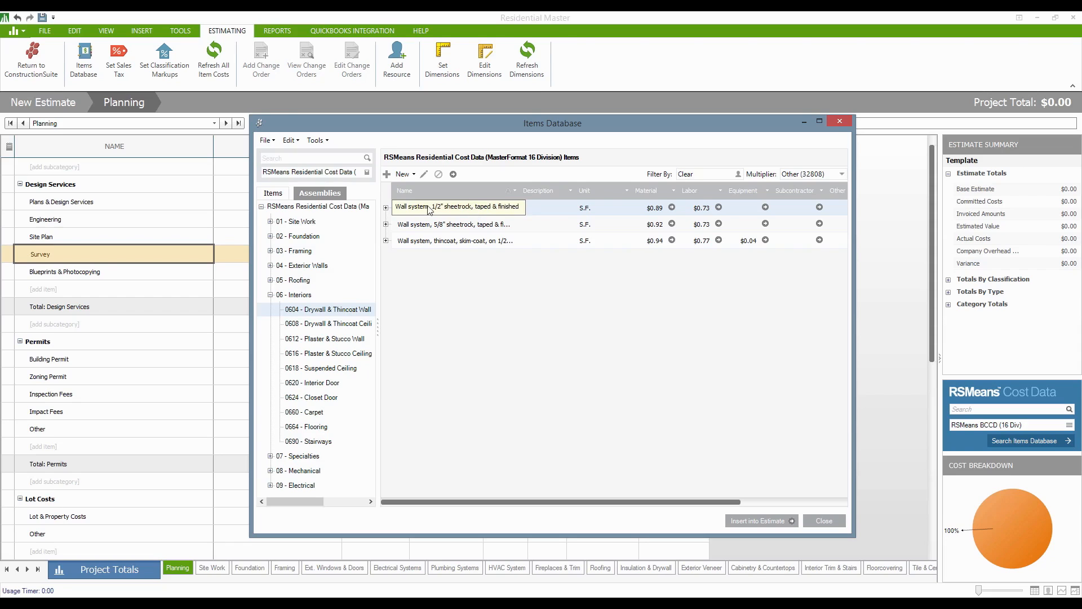
pyautogui.click(387, 224)
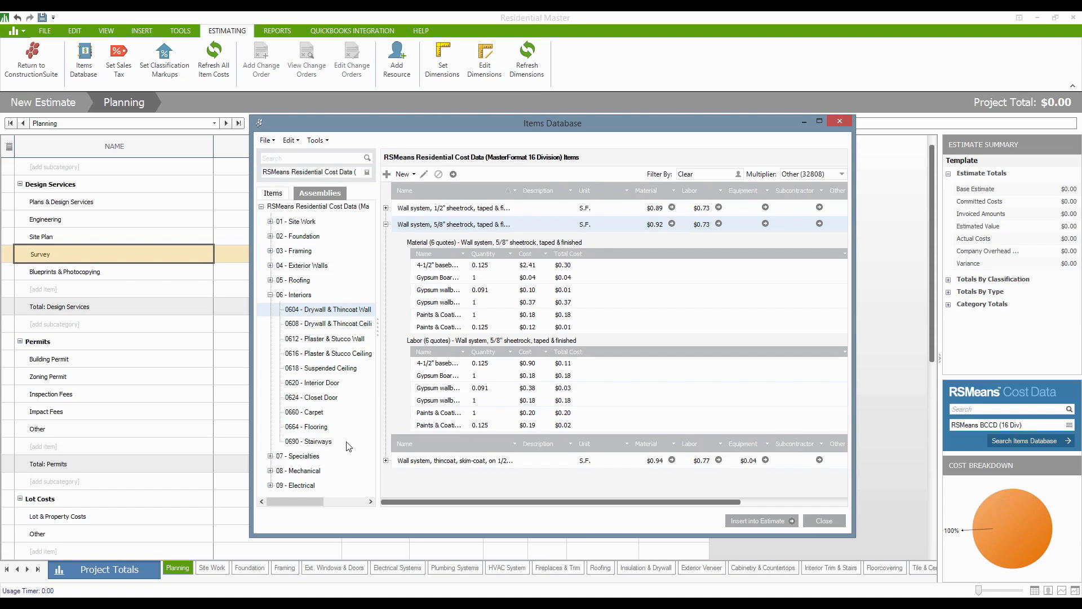
# Browse the 0910 - Electric Service assemblies under 09 - Electrical and expand the 100 amp electric service's material and labor quotes.
pyautogui.click(270, 486)
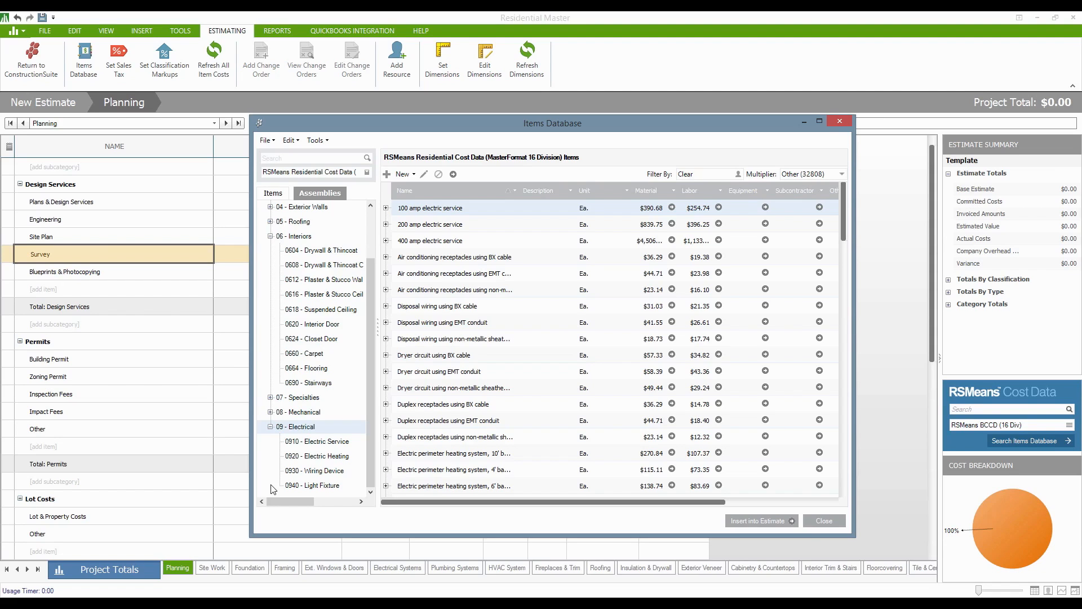
pyautogui.click(314, 443)
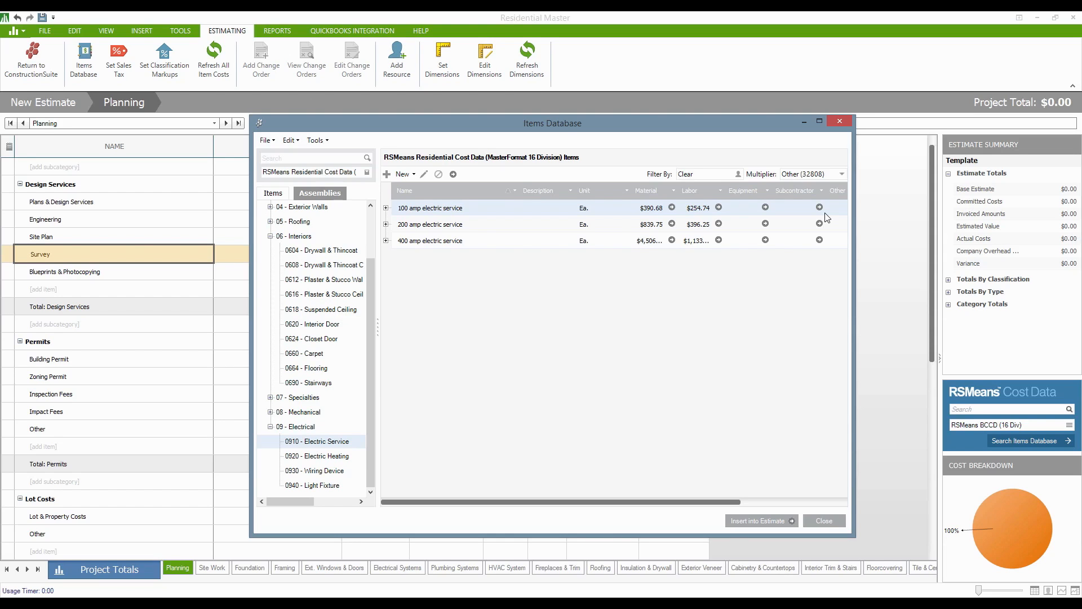
pyautogui.click(386, 208)
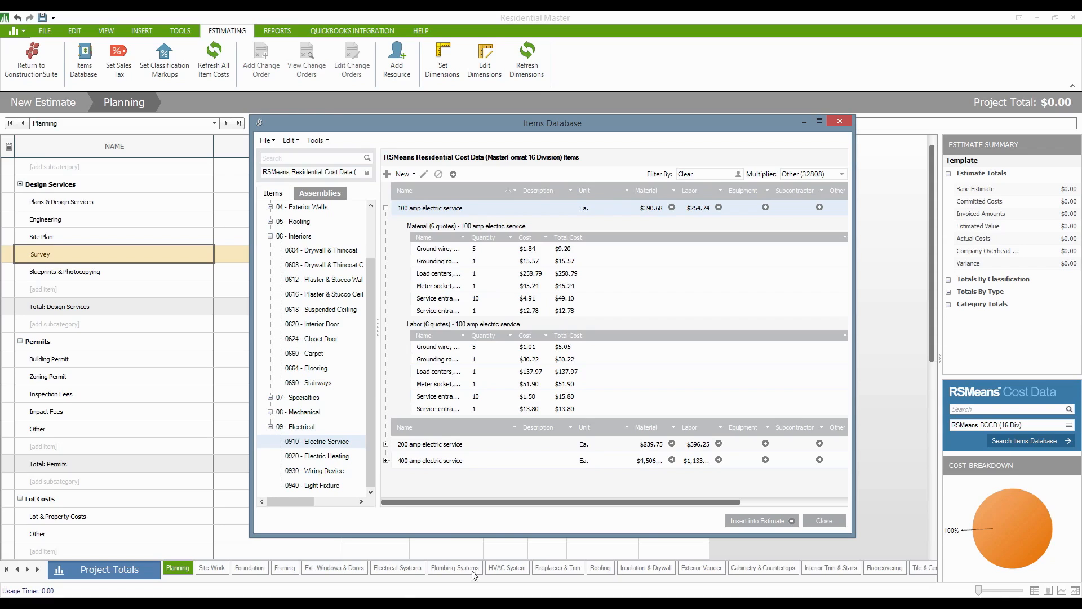
# Insert the 200 amp electric service assembly into the Electrical Systems category with a quantity of 1.
pyautogui.click(398, 568)
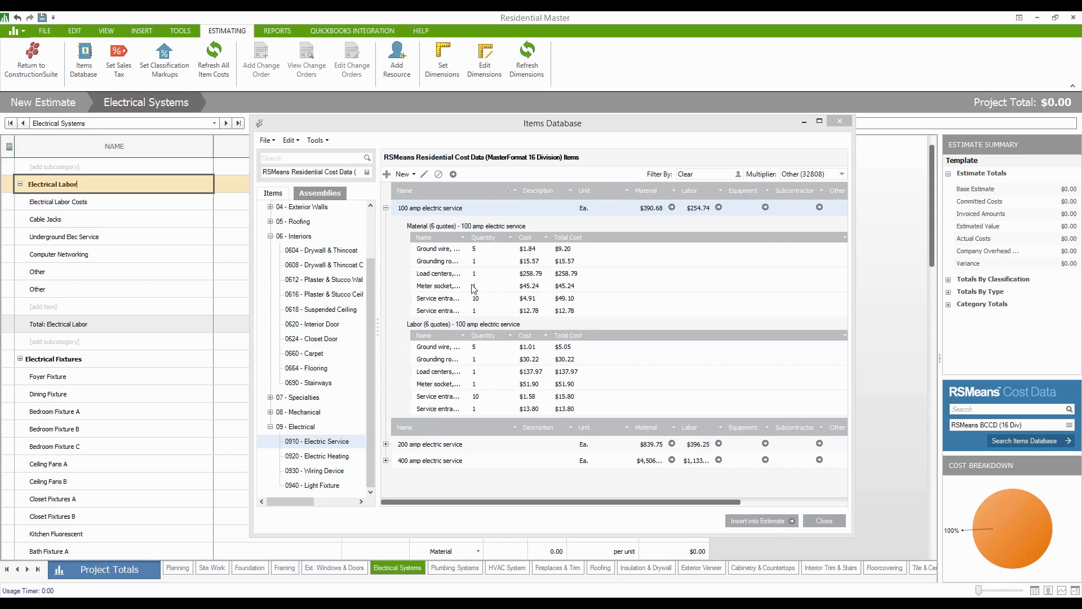
pyautogui.doubleClick(427, 445)
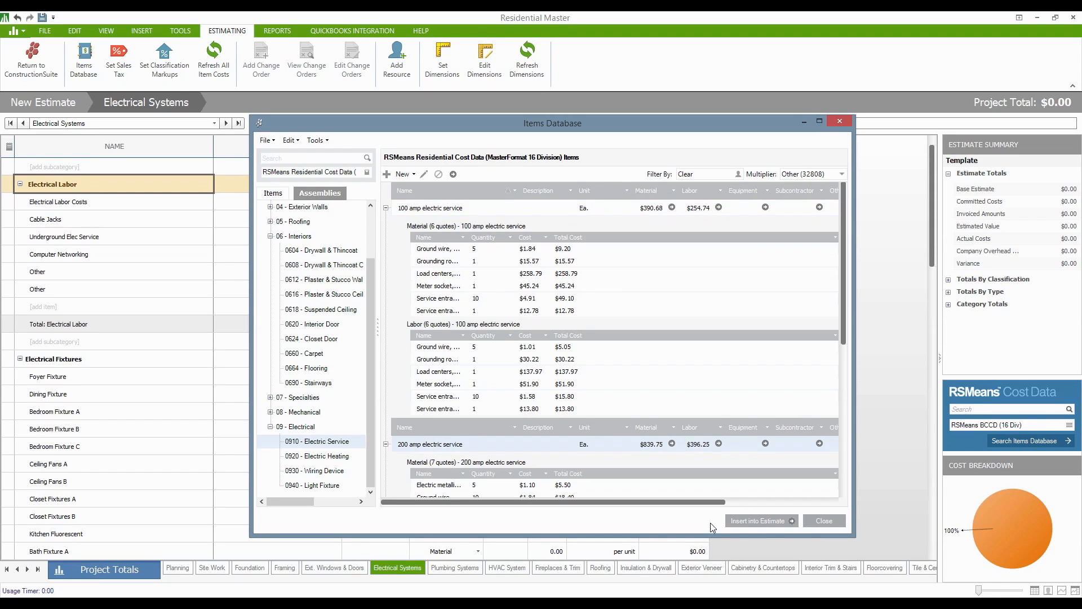
pyautogui.click(760, 519)
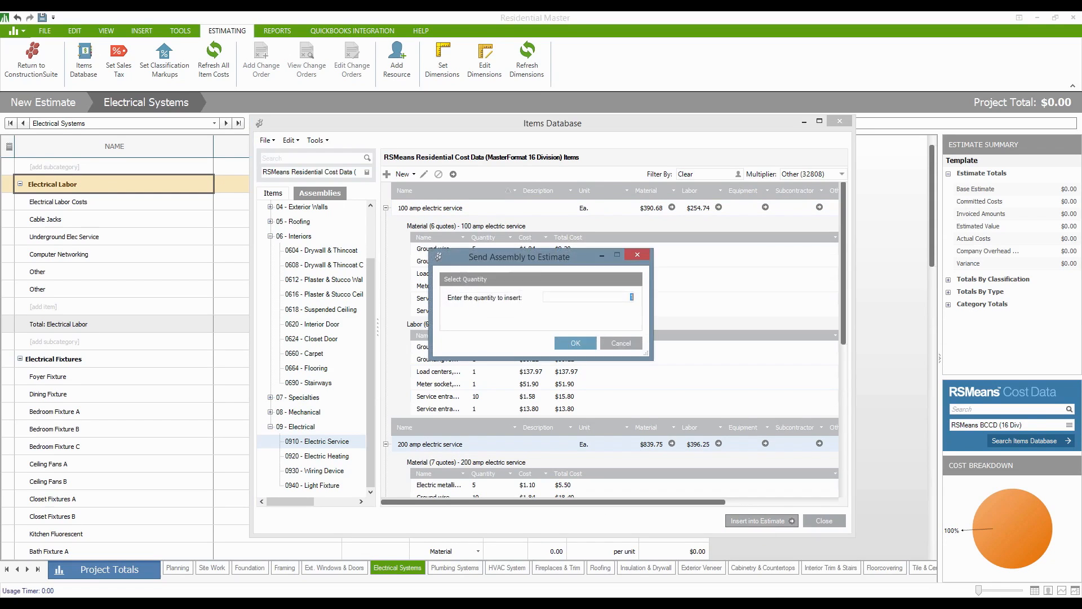
pyautogui.click(578, 344)
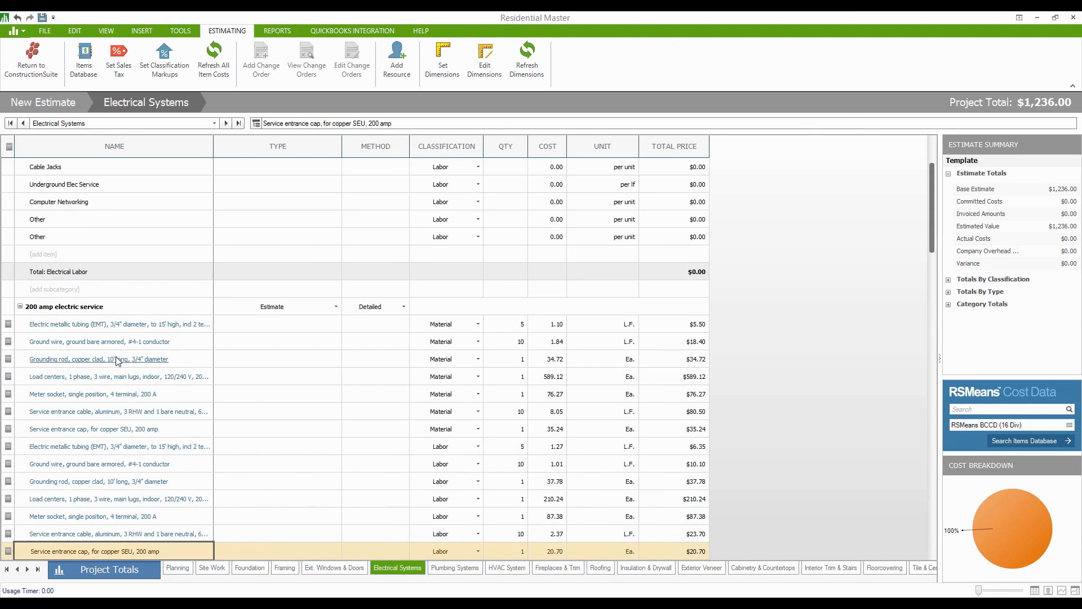
# View the general notes of the first electric metallic tubing item in the 200 amp electric service subcategory, making no changes.
pyautogui.scroll(-2, 732, 410)
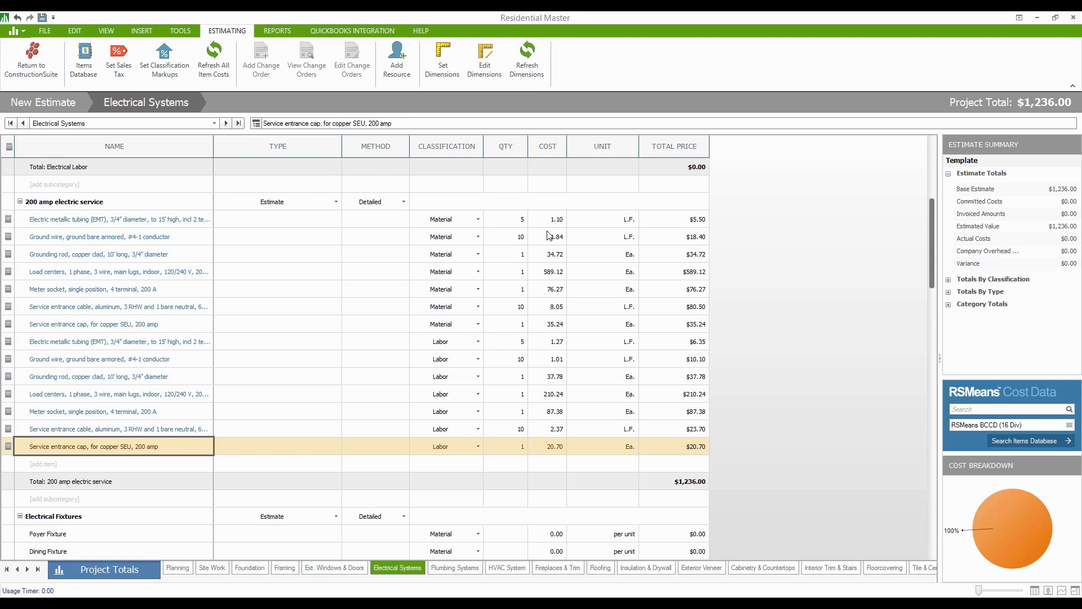
pyautogui.click(10, 220)
pyautogui.click(10, 220)
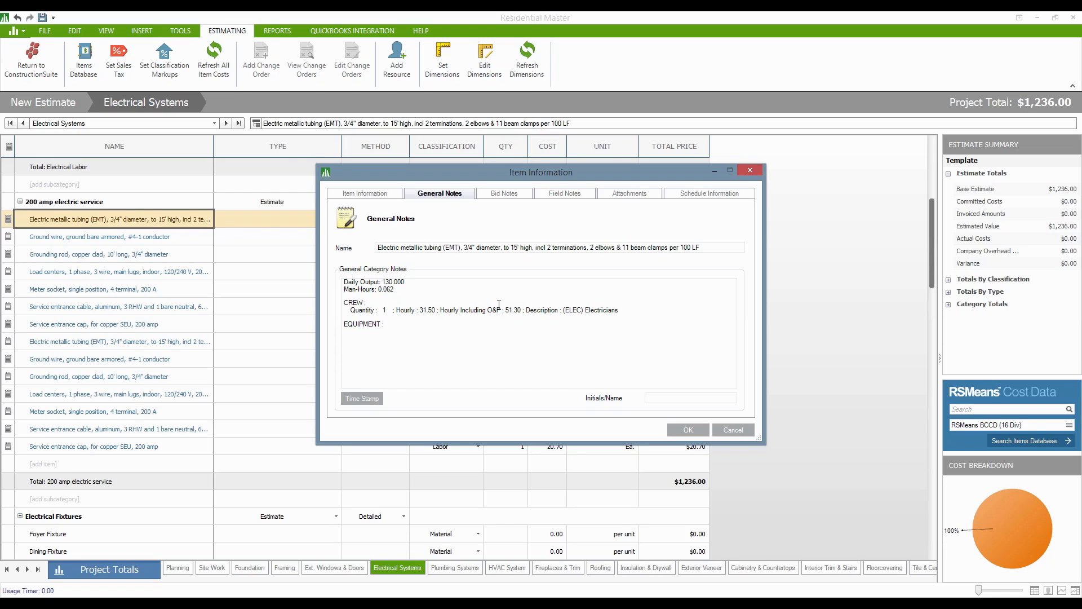
pyautogui.click(737, 432)
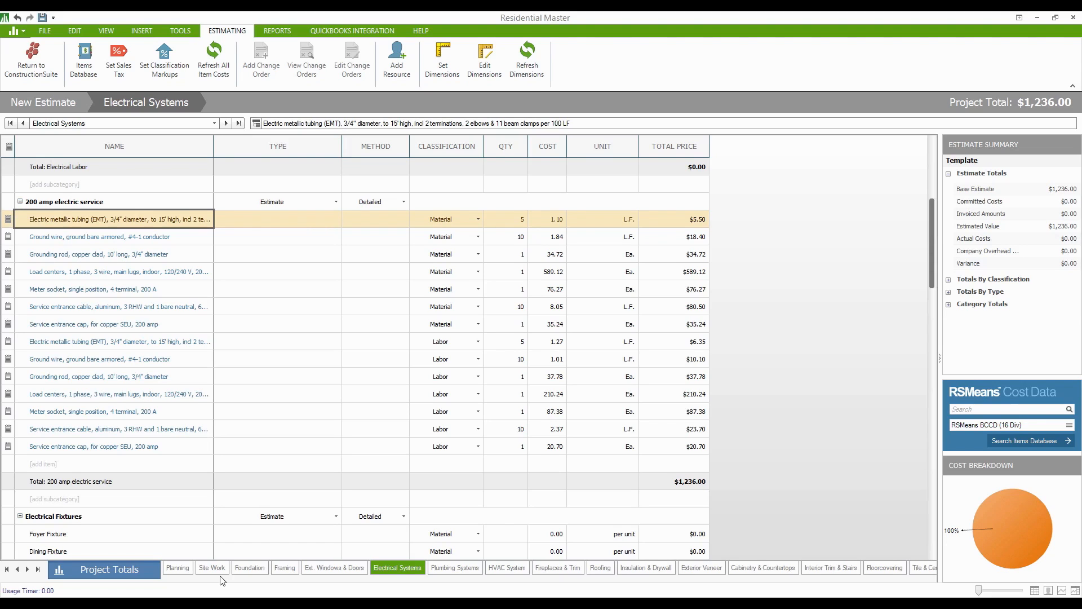
# Review the general, bid and field notes and the attachments of the HVAC System subcategory without saving changes.
pyautogui.click(507, 568)
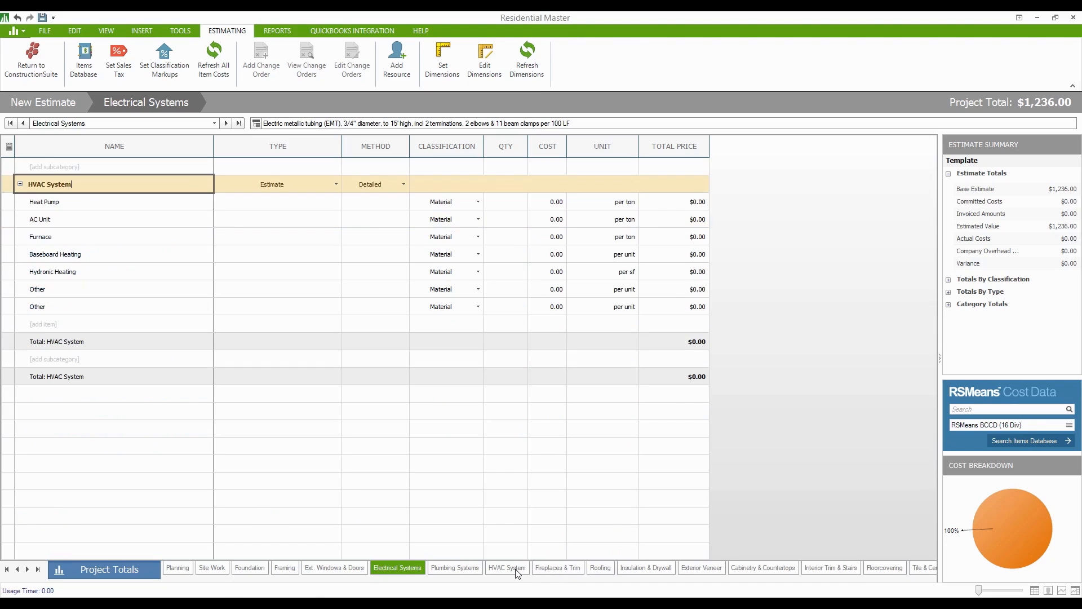
pyautogui.click(9, 195)
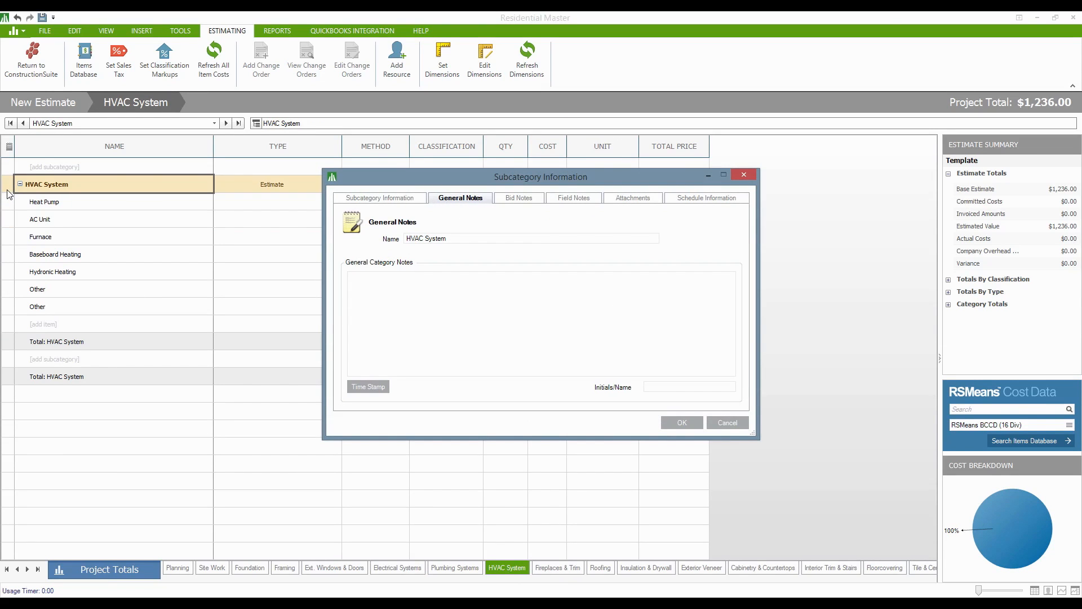
pyautogui.click(400, 281)
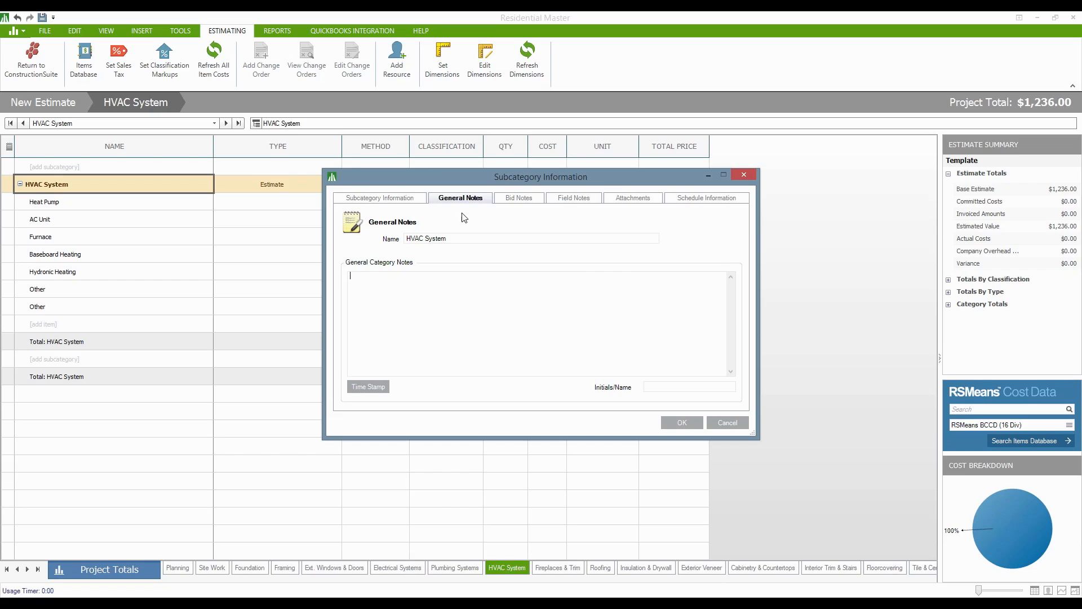
pyautogui.click(533, 200)
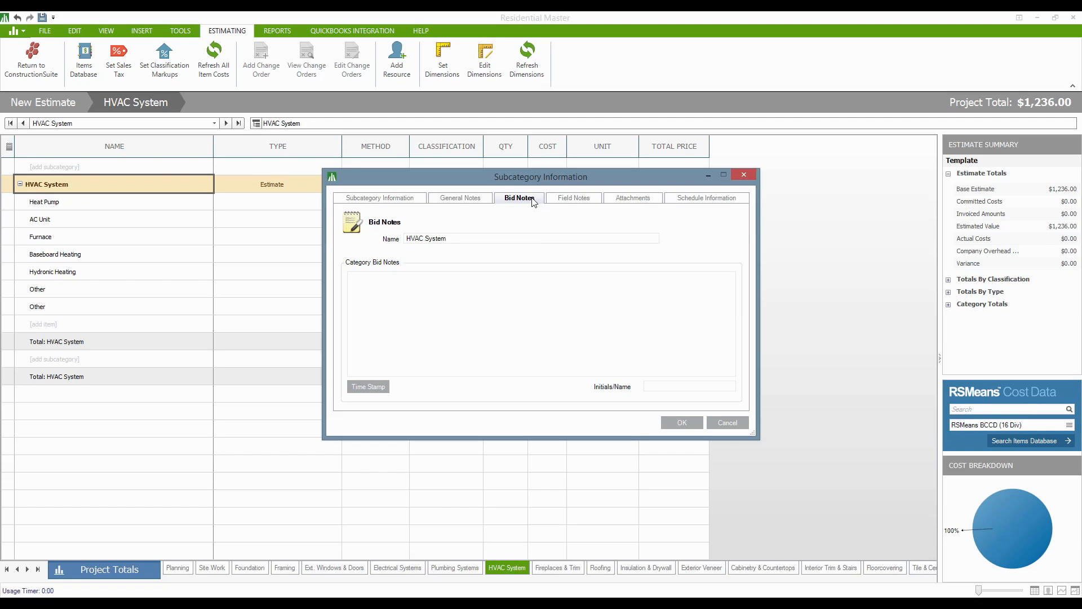
pyautogui.click(574, 200)
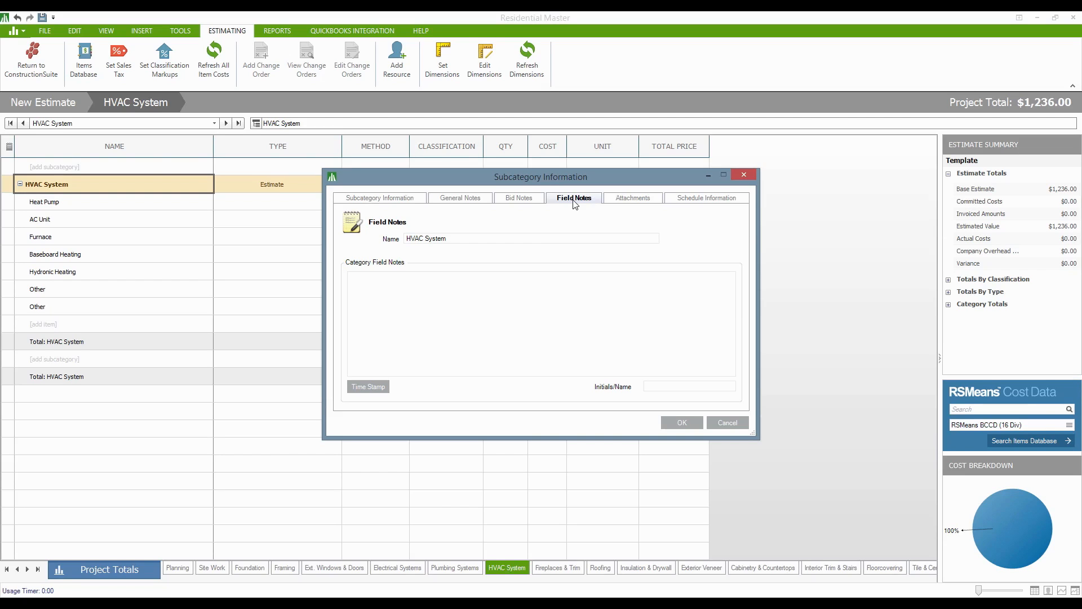
pyautogui.click(633, 201)
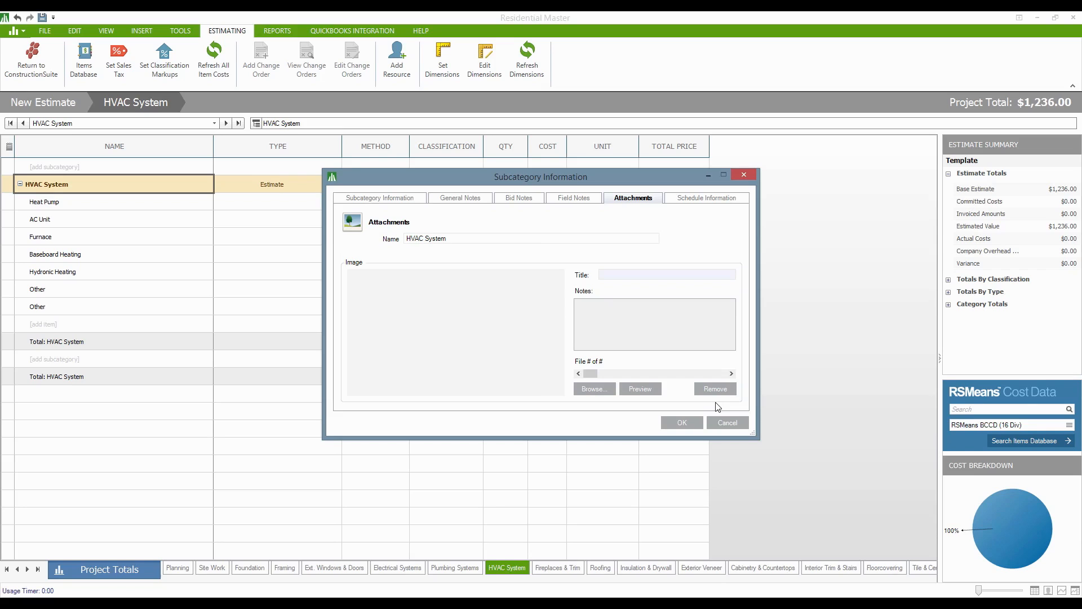
pyautogui.click(727, 422)
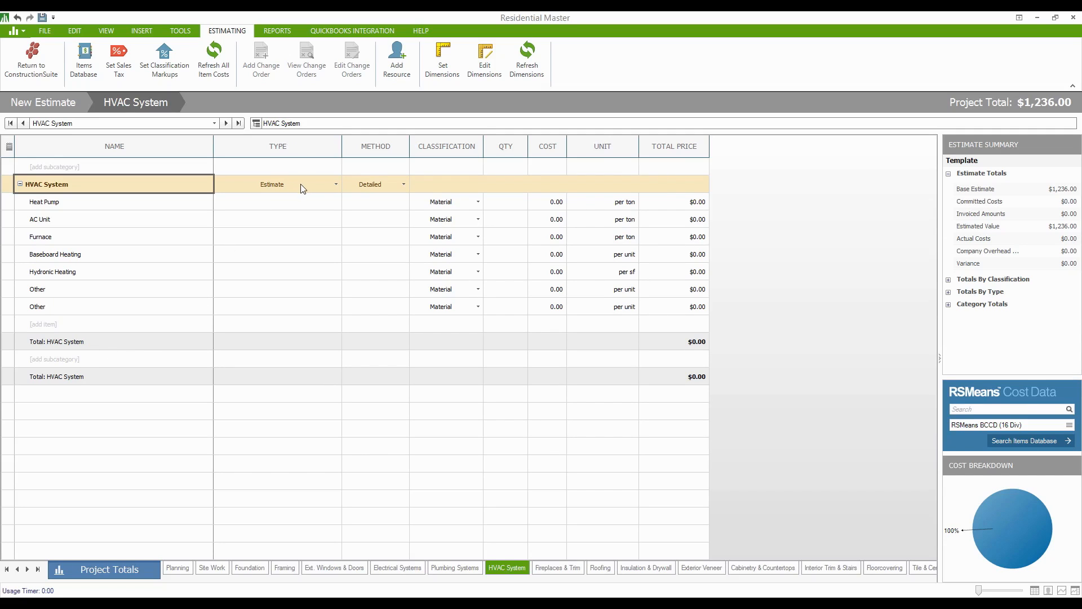
# Try the Allowance type and the Option type on the HVAC System subcategory.
pyautogui.click(325, 191)
pyautogui.click(325, 191)
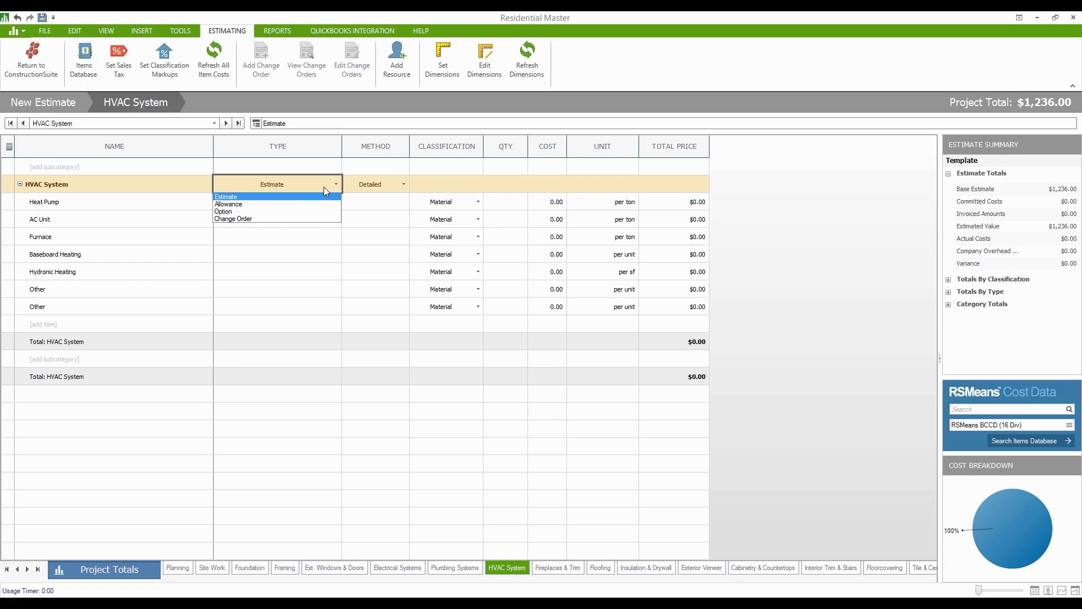
pyautogui.click(230, 207)
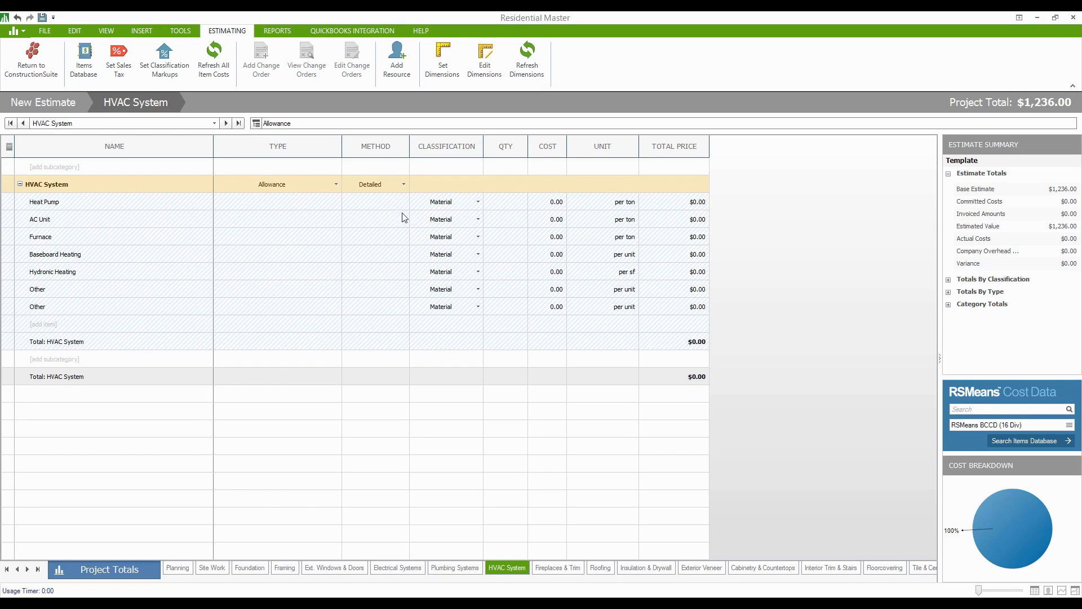
pyautogui.click(332, 191)
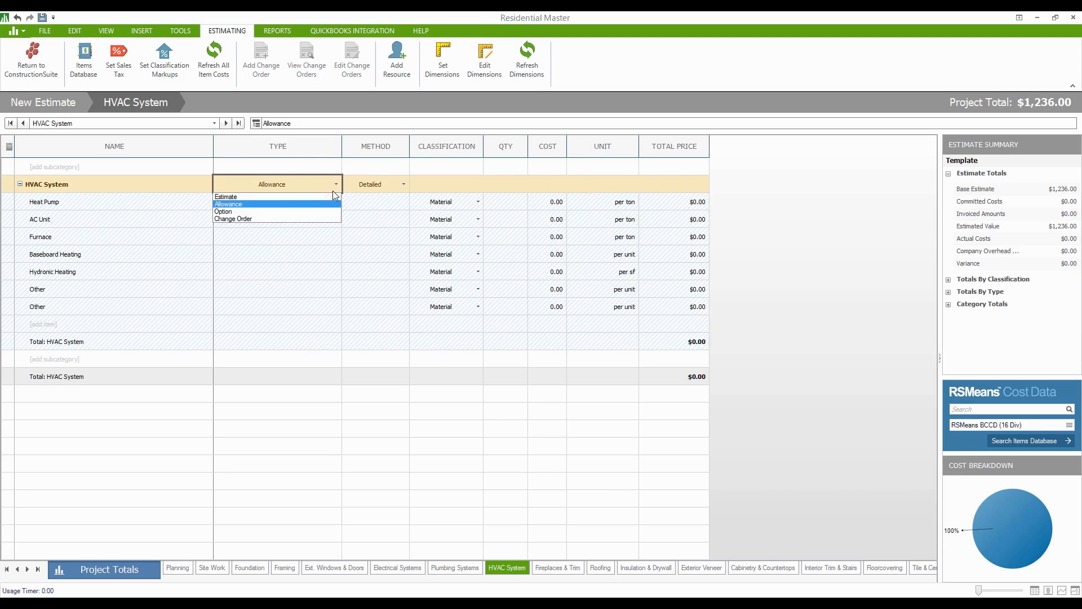
pyautogui.click(239, 208)
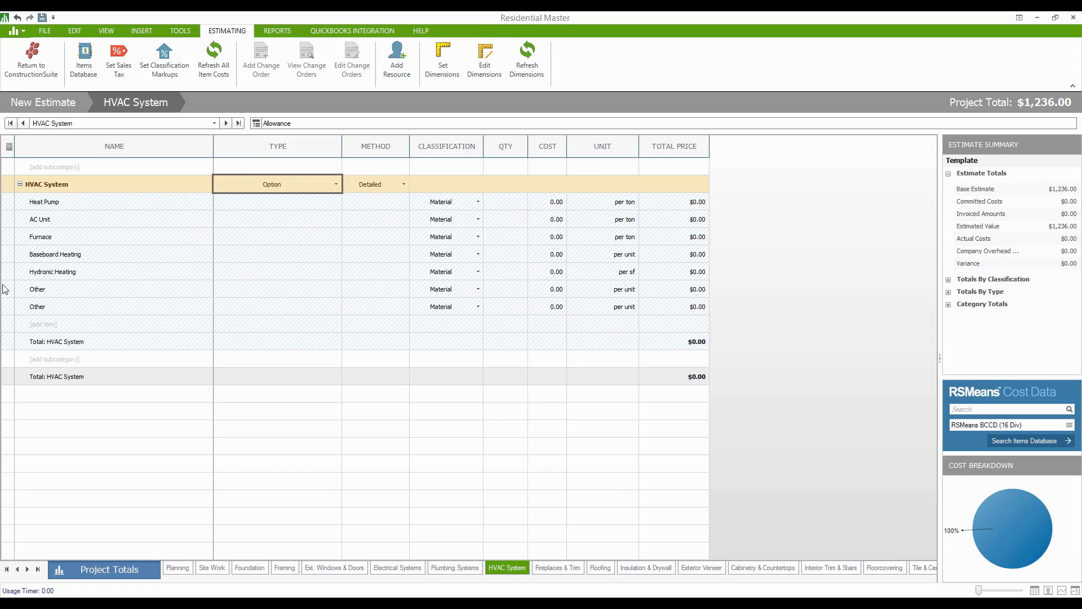
# View the type choices for the HVAC System subcategory, including Change Order, and restore its type to Estimate.
pyautogui.click(327, 184)
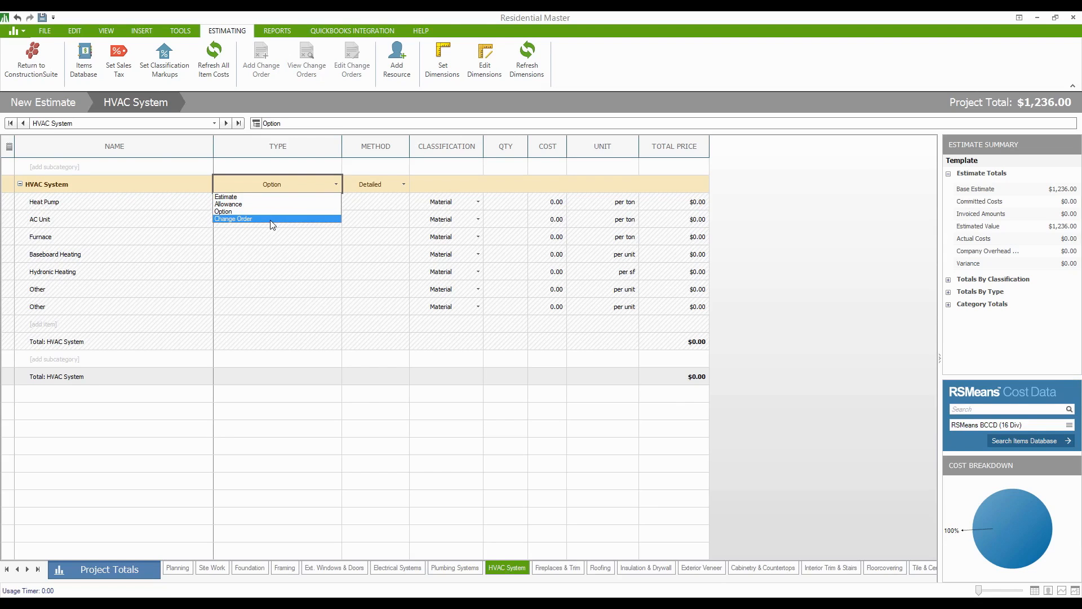
pyautogui.click(275, 283)
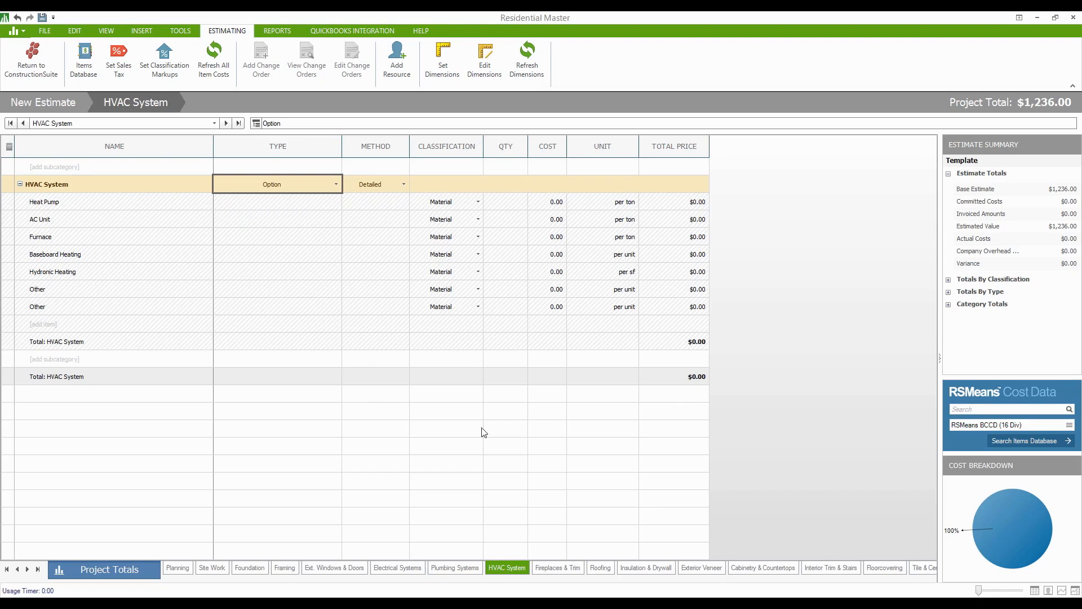
pyautogui.click(416, 229)
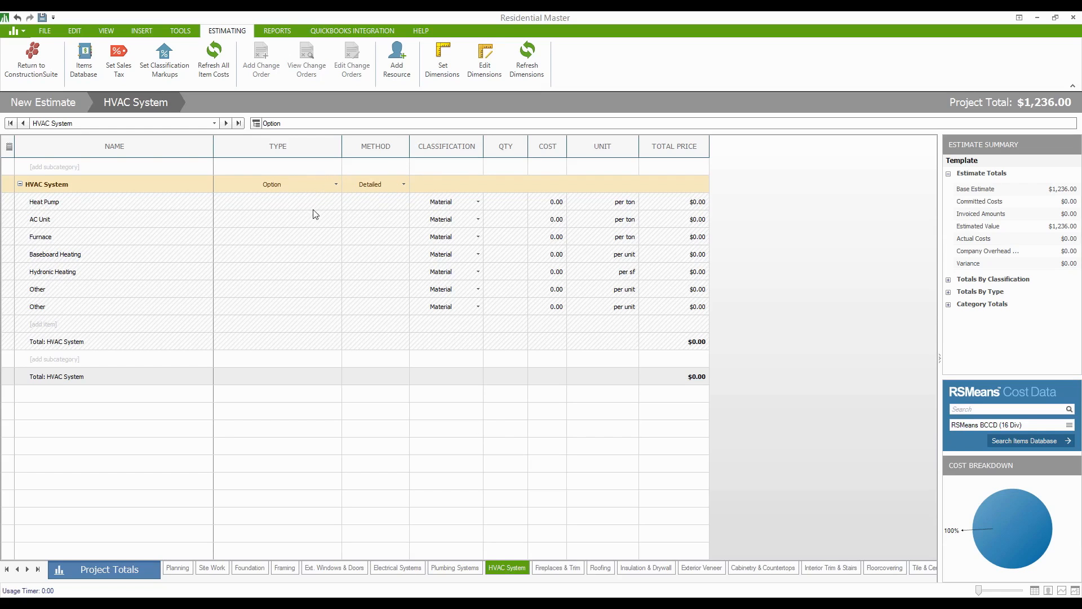
pyautogui.click(319, 184)
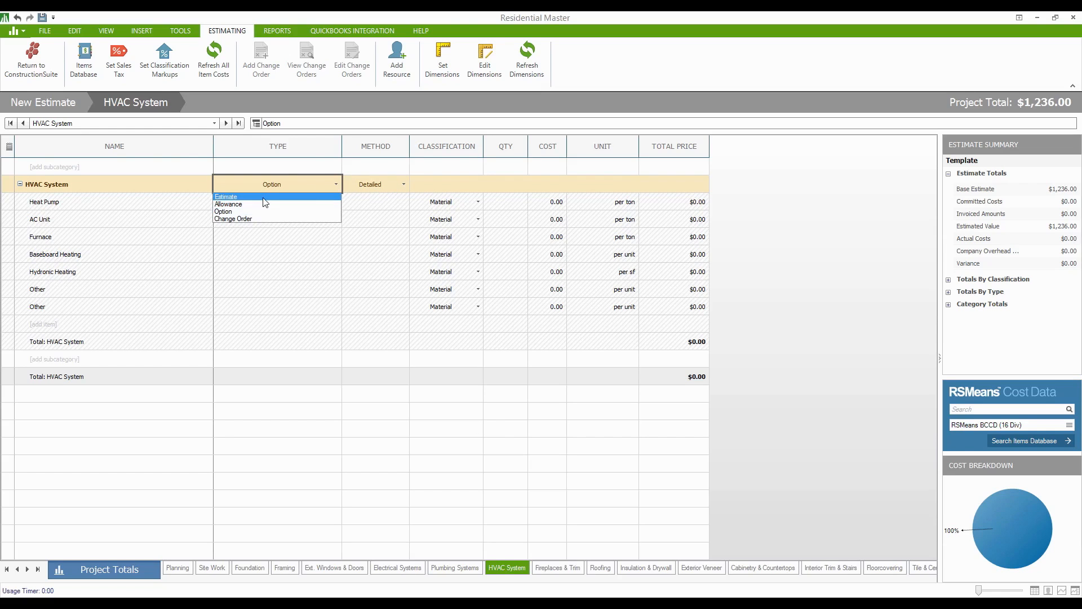
pyautogui.click(288, 206)
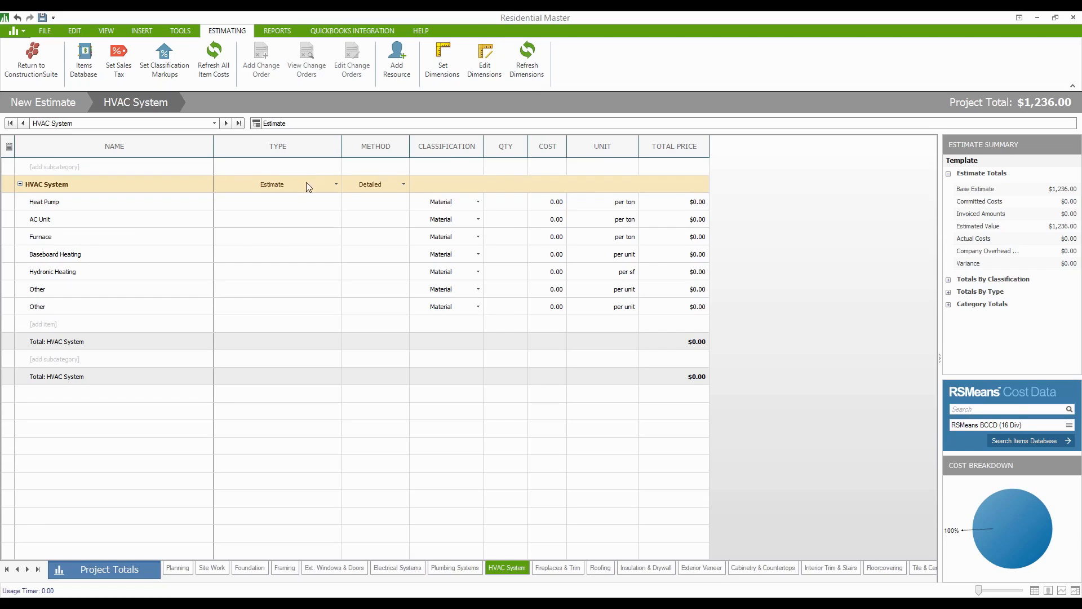
# Try the Lump Sum method on the HVAC System subcategory and return its method to Detailed.
pyautogui.click(404, 181)
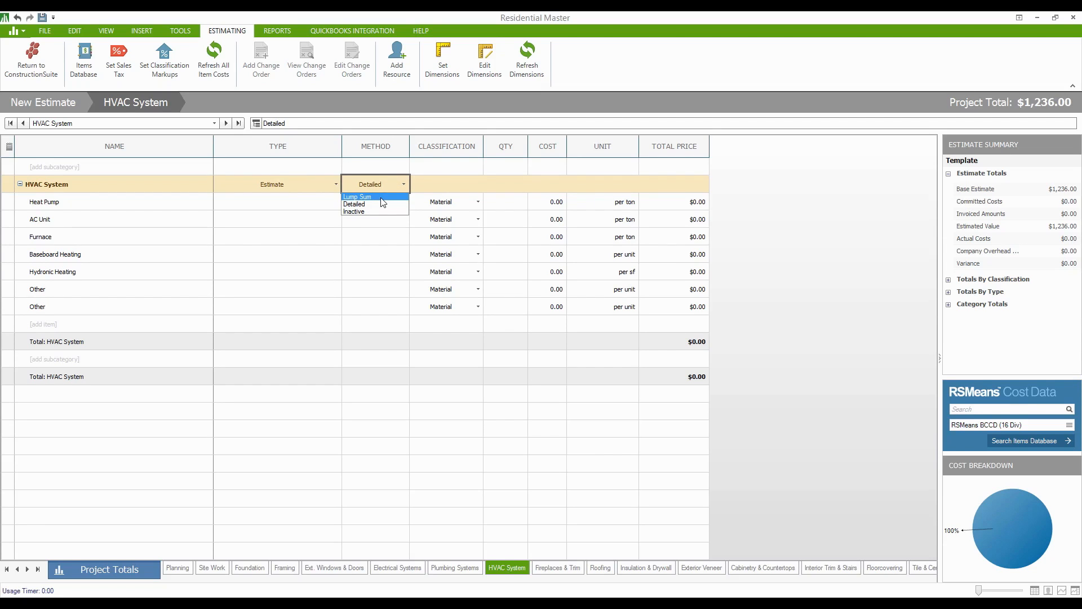
pyautogui.click(383, 202)
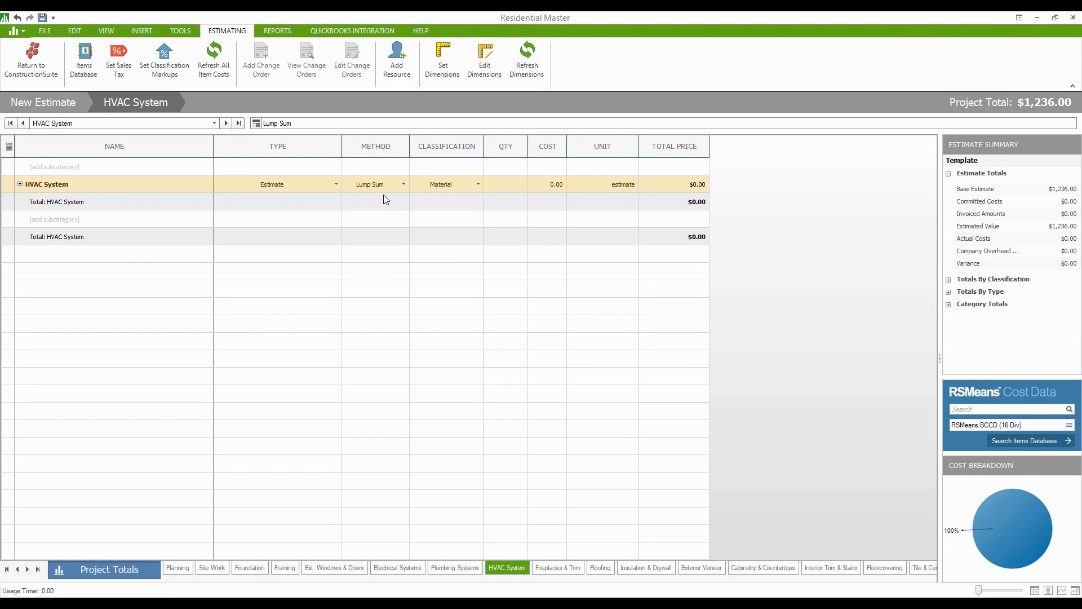
pyautogui.click(394, 185)
pyautogui.click(375, 209)
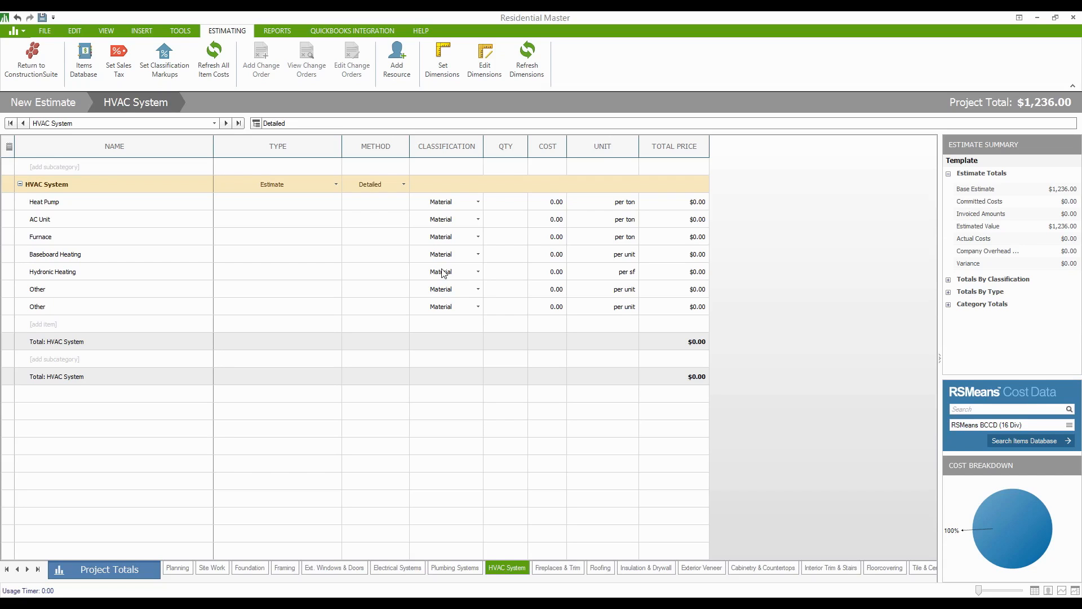
# View the classification choices of the Heat Pump item and expand Totals By Classification in the estimate summary.
pyautogui.click(478, 203)
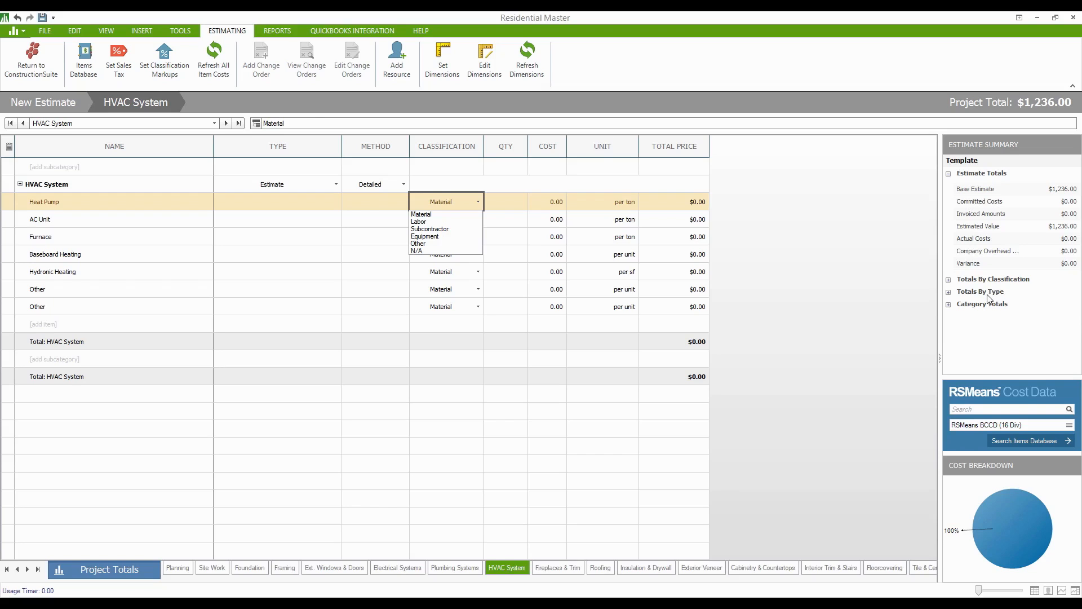
pyautogui.click(950, 280)
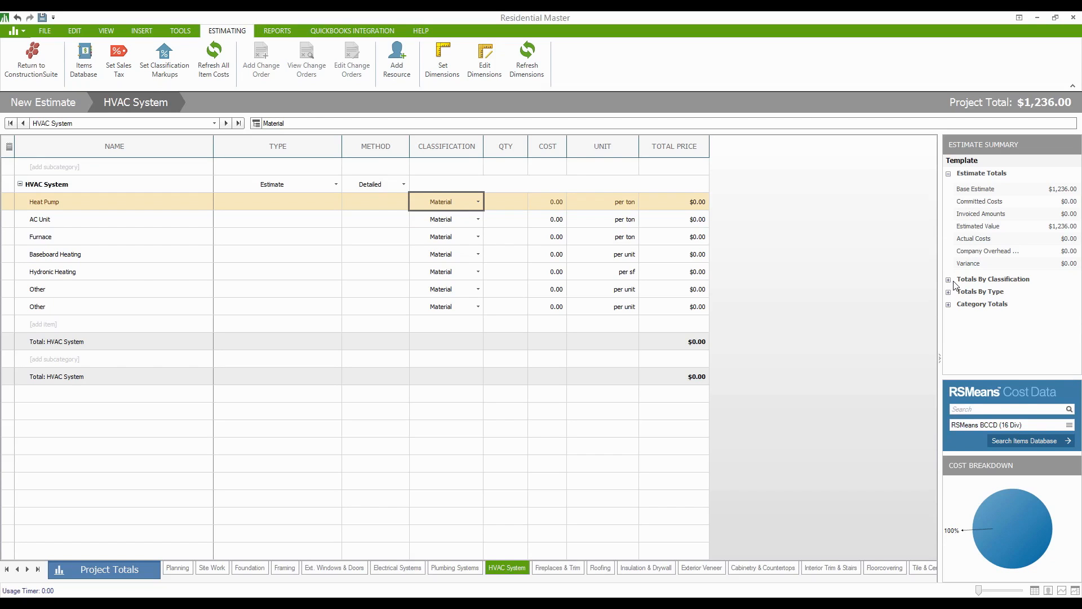
pyautogui.click(949, 280)
pyautogui.click(950, 280)
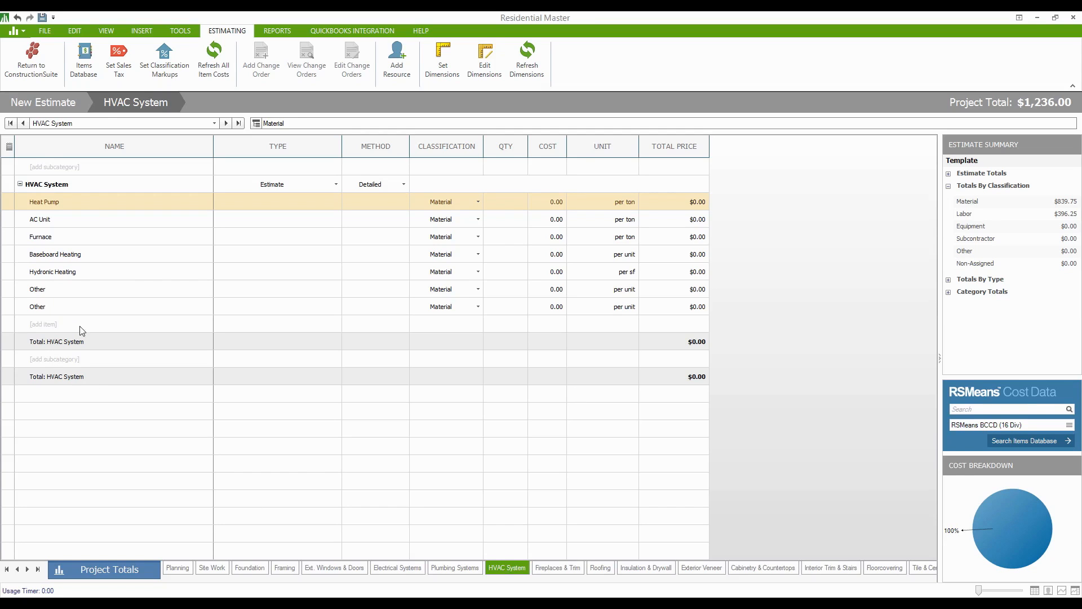
# Add a subcategory named HVAC Installation below the HVAC System subcategory and keep its classification as Subcontractor.
pyautogui.click(85, 361)
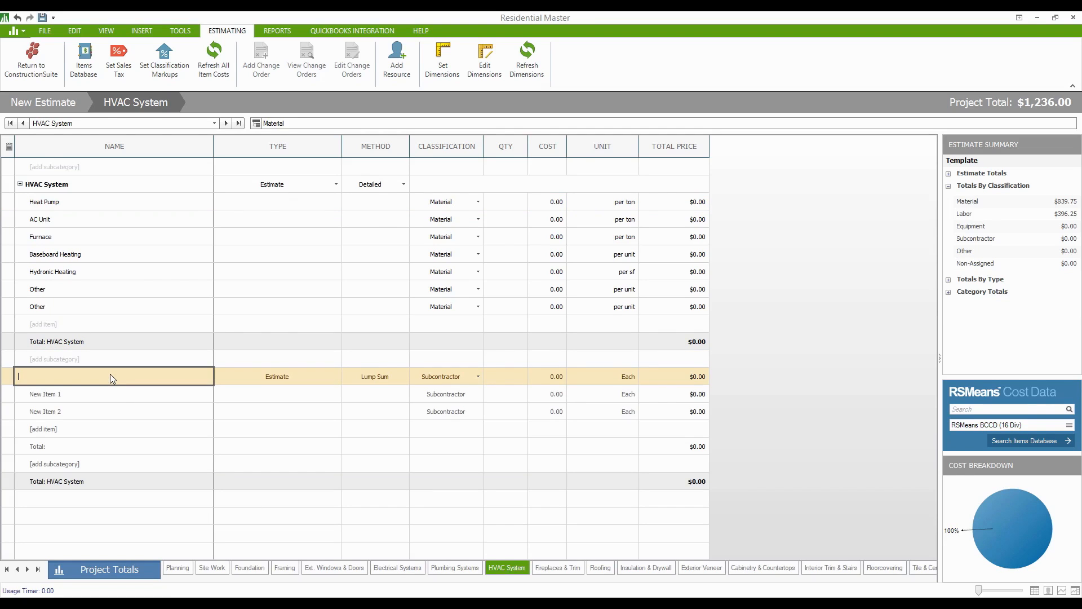
pyautogui.write('HVAC I')
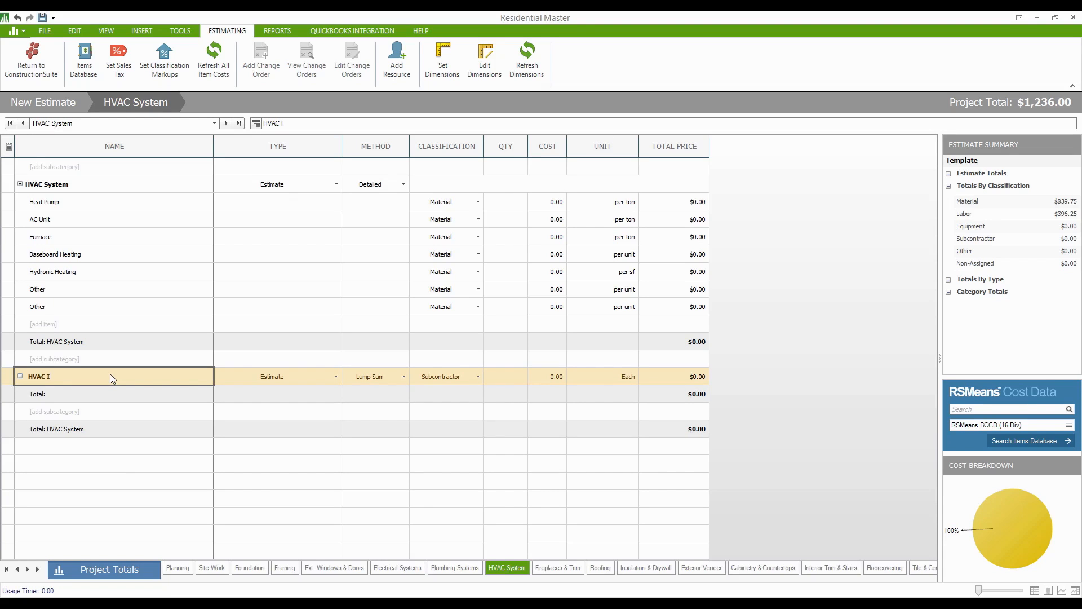
pyautogui.write('nstallsation')
pyautogui.press('BackSpace')
pyautogui.press('BackSpace')
pyautogui.press('BackSpace')
pyautogui.press('BackSpace')
pyautogui.press('BackSpace')
pyautogui.write('ation')
pyautogui.click(475, 377)
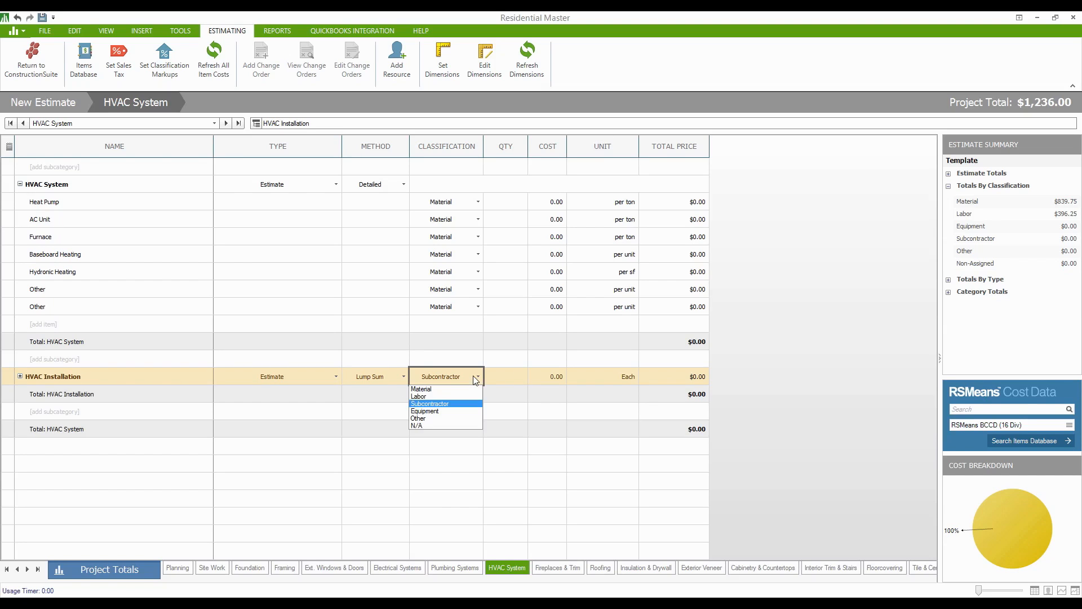
pyautogui.click(457, 404)
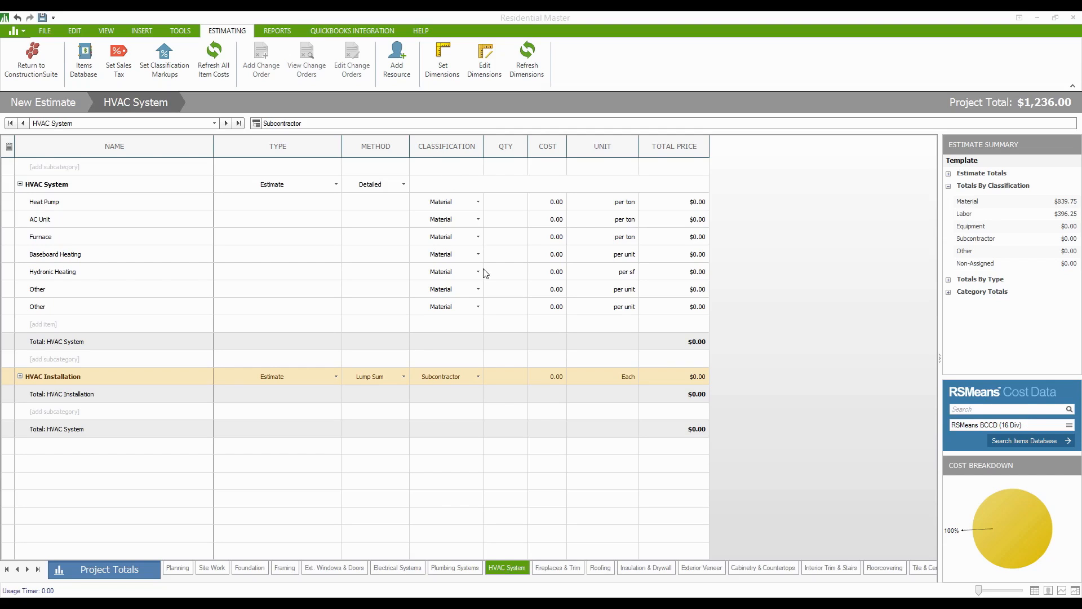
# Review the Heat Pump item's classification choices and the available project management reports, including the Classification Report.
pyautogui.click(472, 203)
pyautogui.click(464, 201)
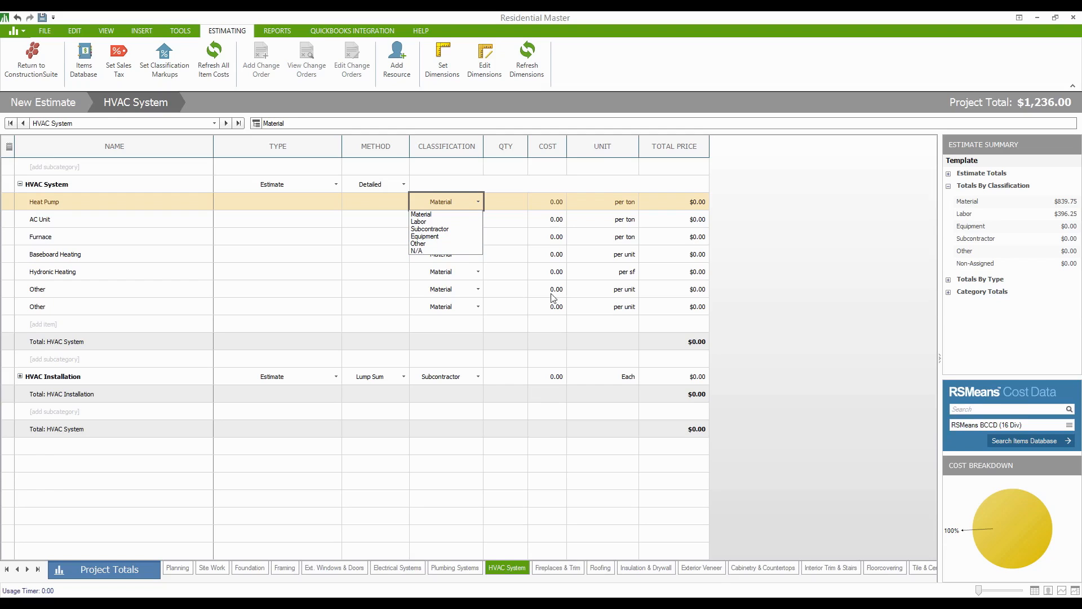
pyautogui.click(772, 286)
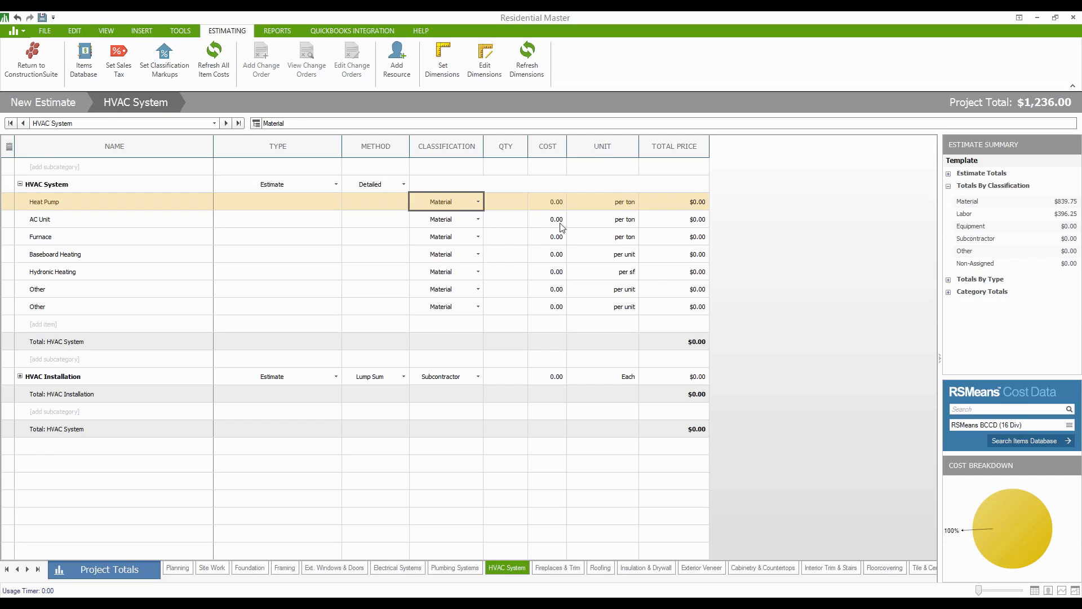
pyautogui.click(279, 31)
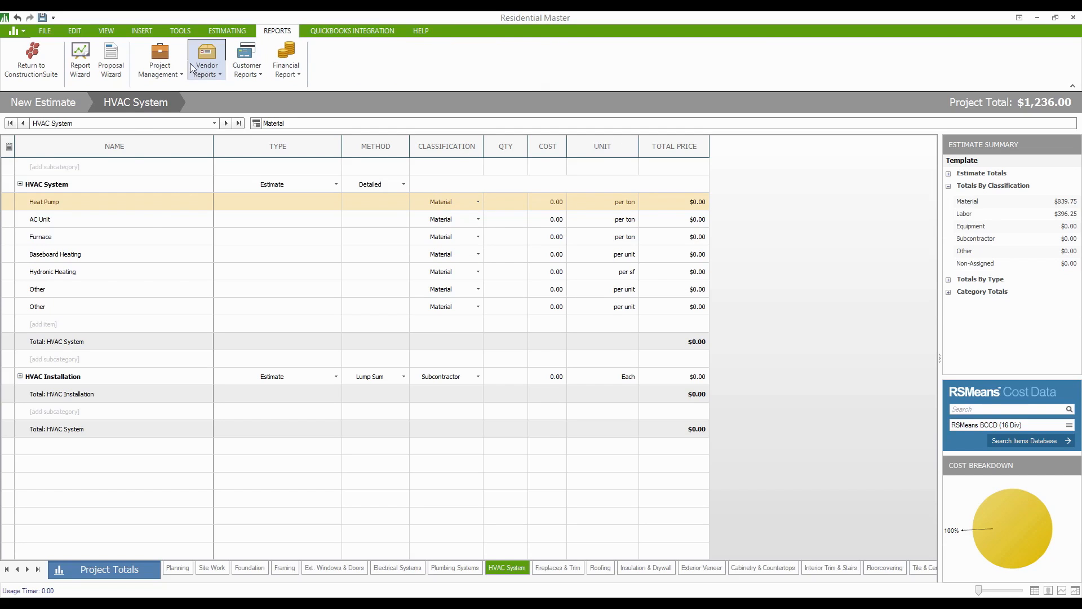
pyautogui.click(169, 71)
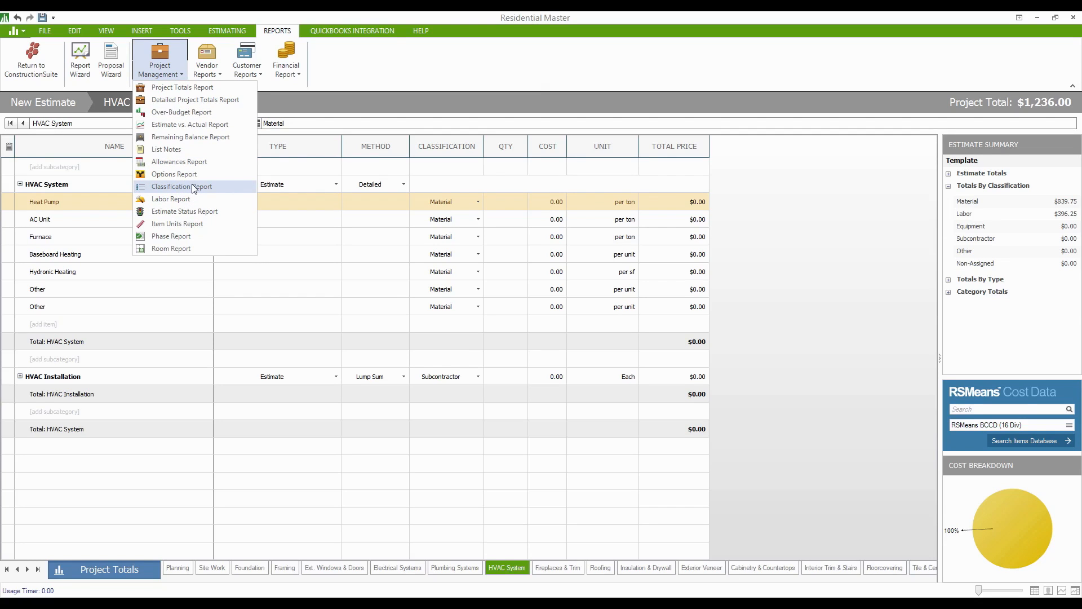
pyautogui.click(402, 76)
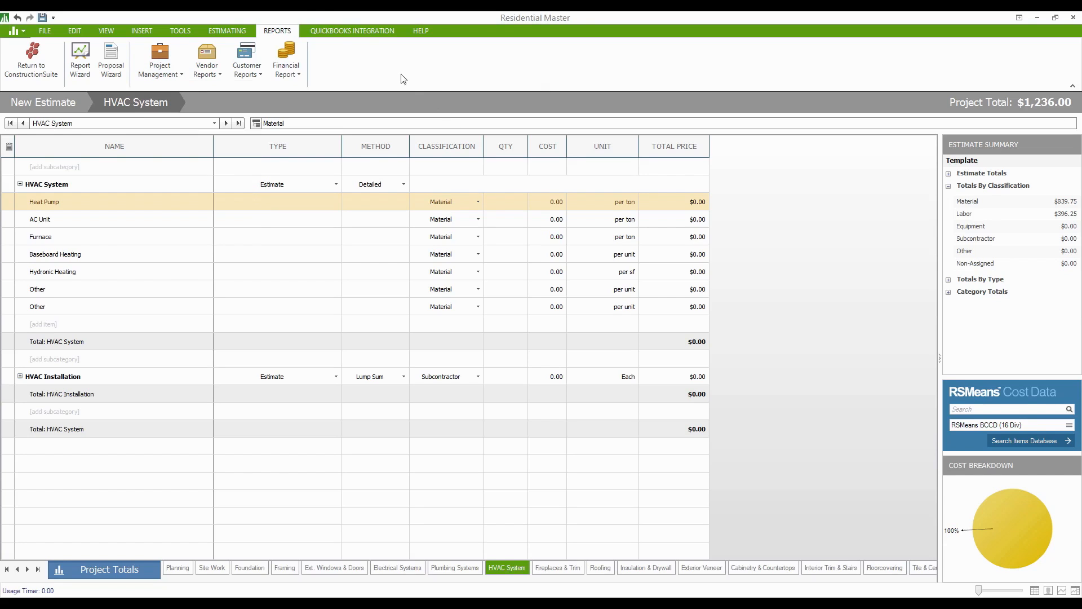
# Try classification markups of 15 percent for material and 6 percent for labor without saving them.
pyautogui.click(230, 31)
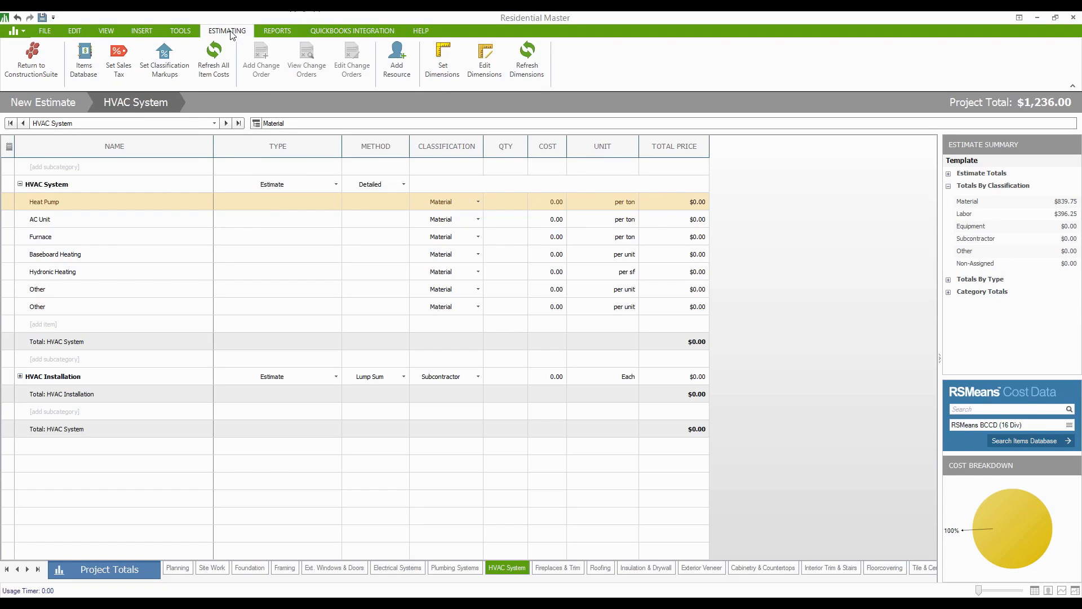
pyautogui.click(156, 59)
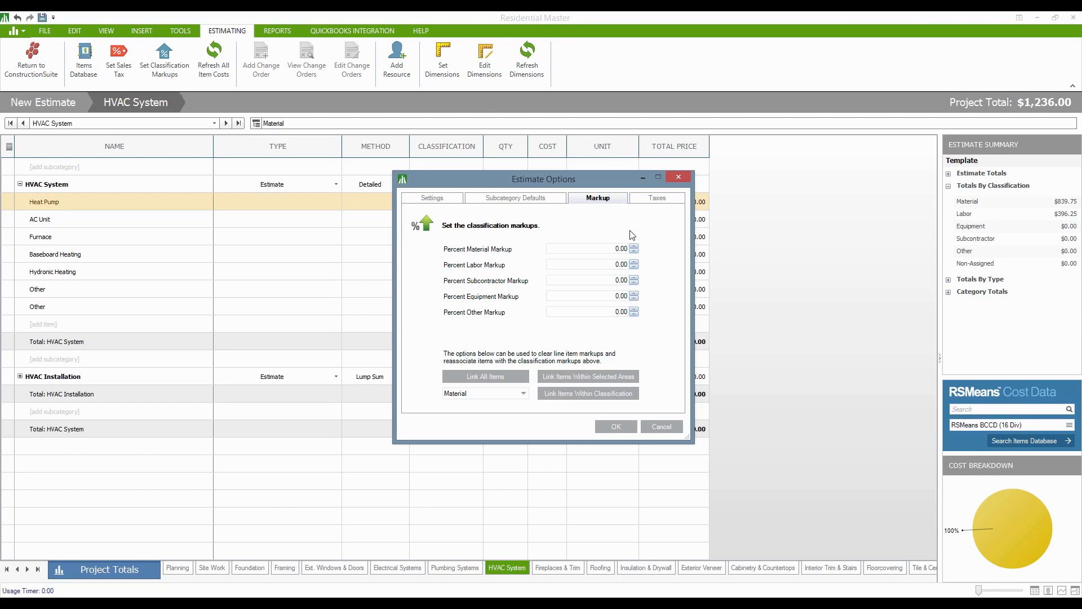
pyautogui.click(615, 253)
pyautogui.write('15.')
pyautogui.click(602, 264)
pyautogui.write('60')
pyautogui.press('BackSpace')
pyautogui.click(656, 427)
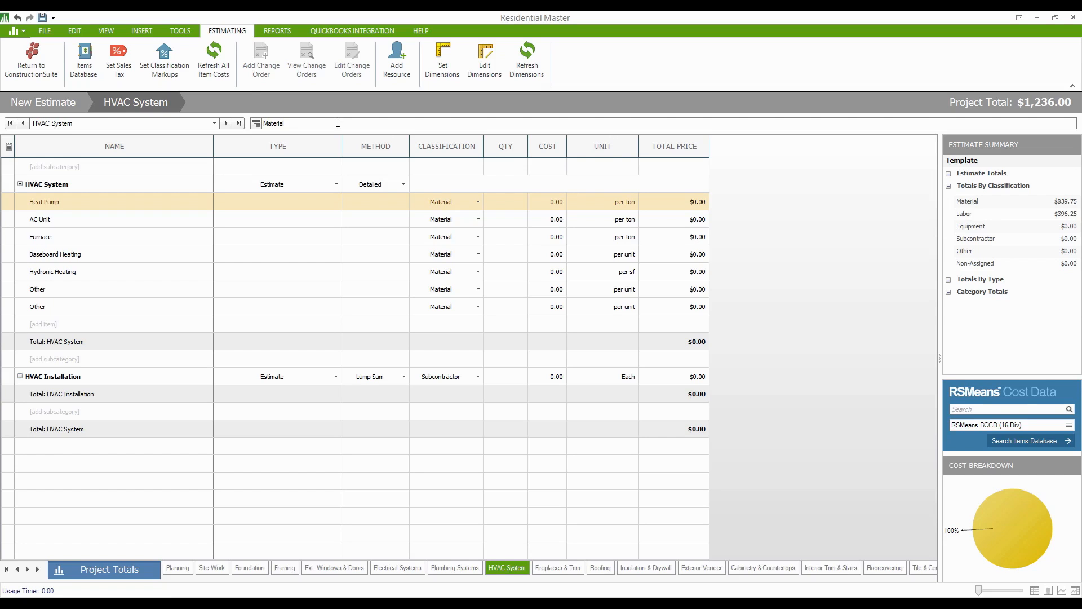
# Apply the preconfigured column view that adds Description, Status, Contact Group, Dimension and Resource to the estimate grid.
pyautogui.click(100, 31)
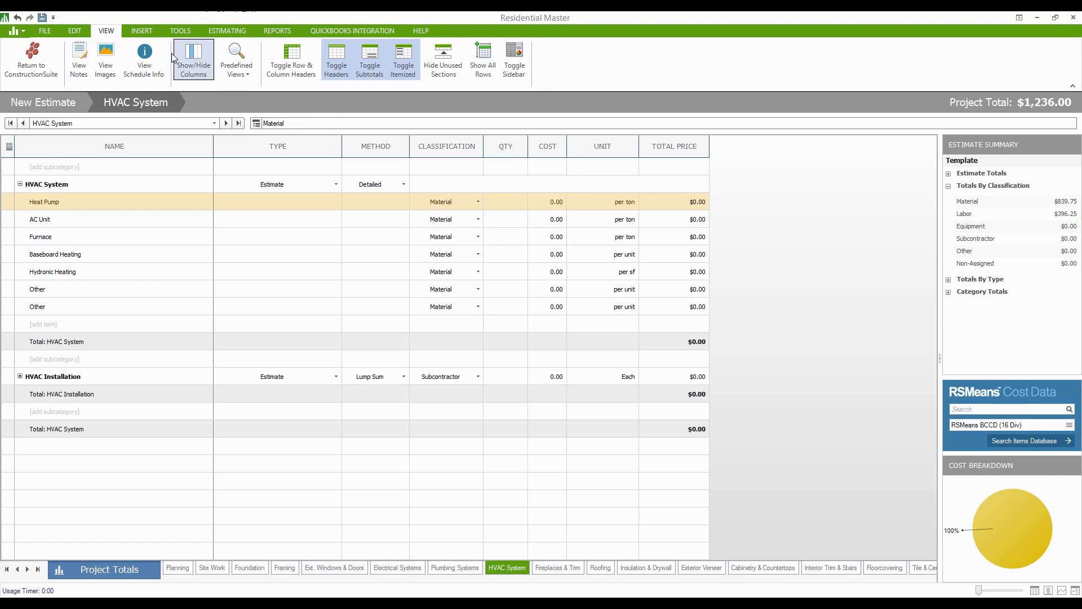
pyautogui.click(194, 67)
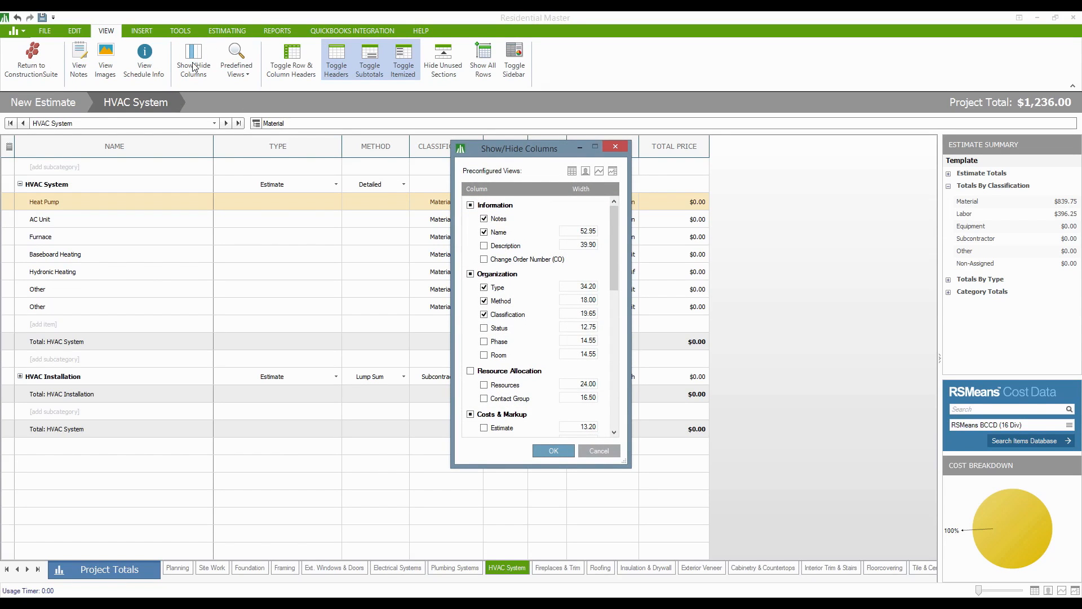
pyautogui.click(613, 172)
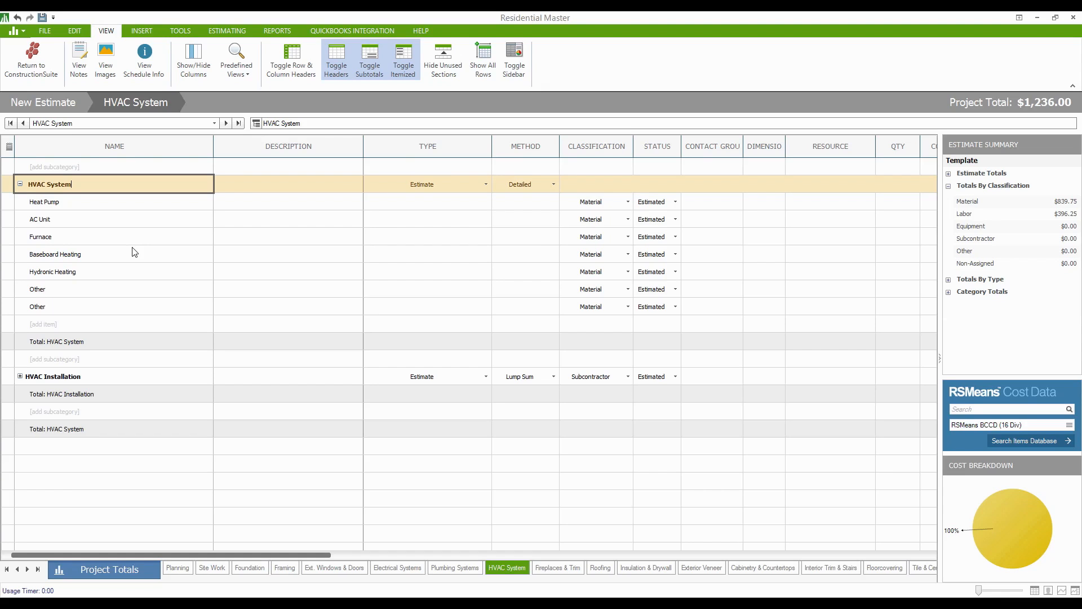
# Check the Heat Pump row's available actions and description field, and make the Description column slightly wider.
pyautogui.rightClick(44, 205)
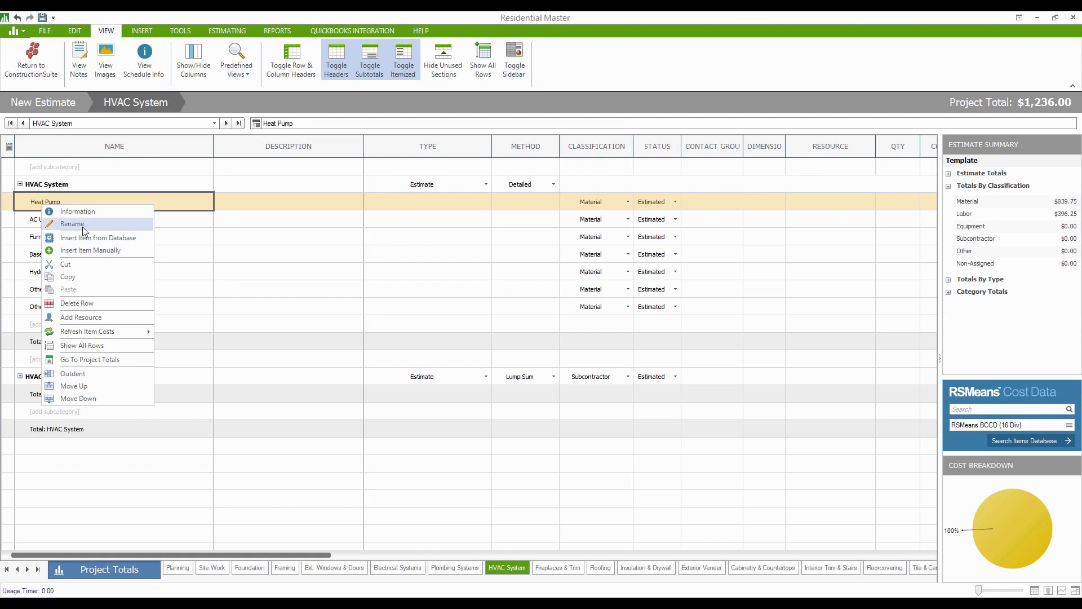
pyautogui.click(322, 212)
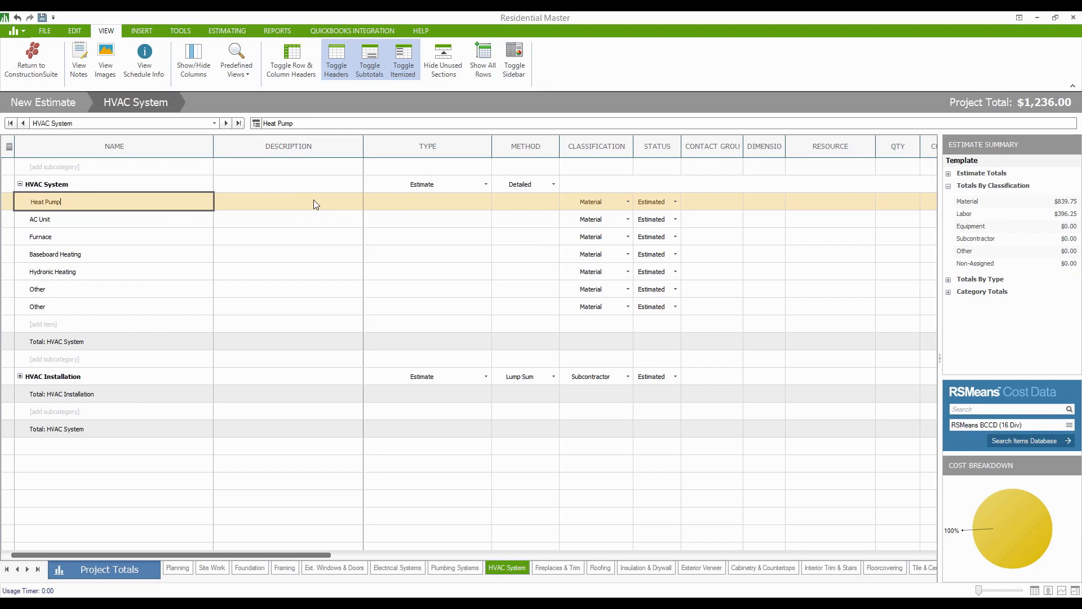
pyautogui.click(296, 201)
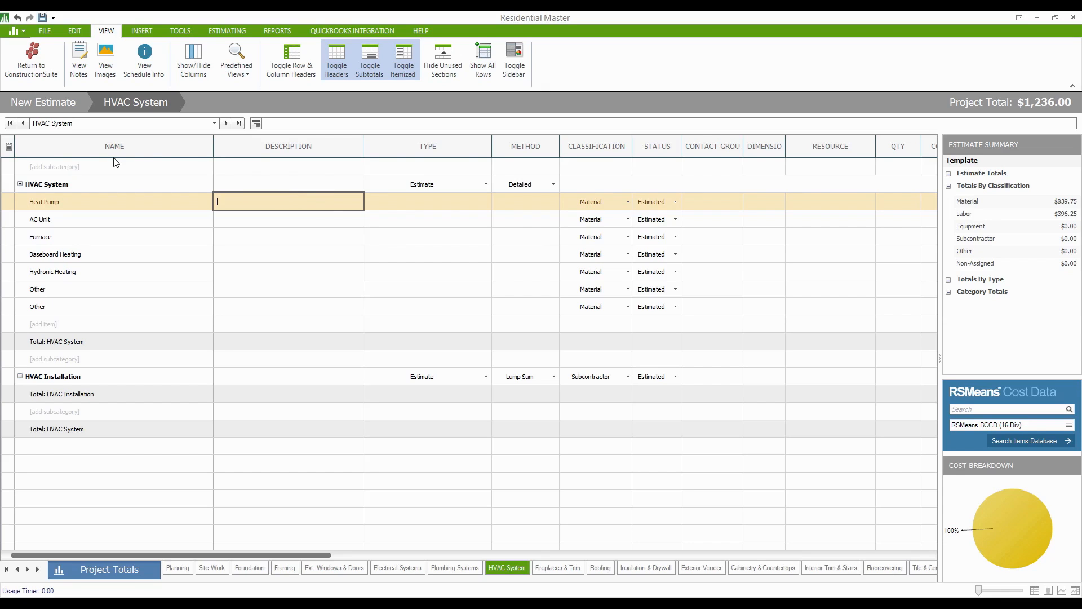
pyautogui.click(255, 187)
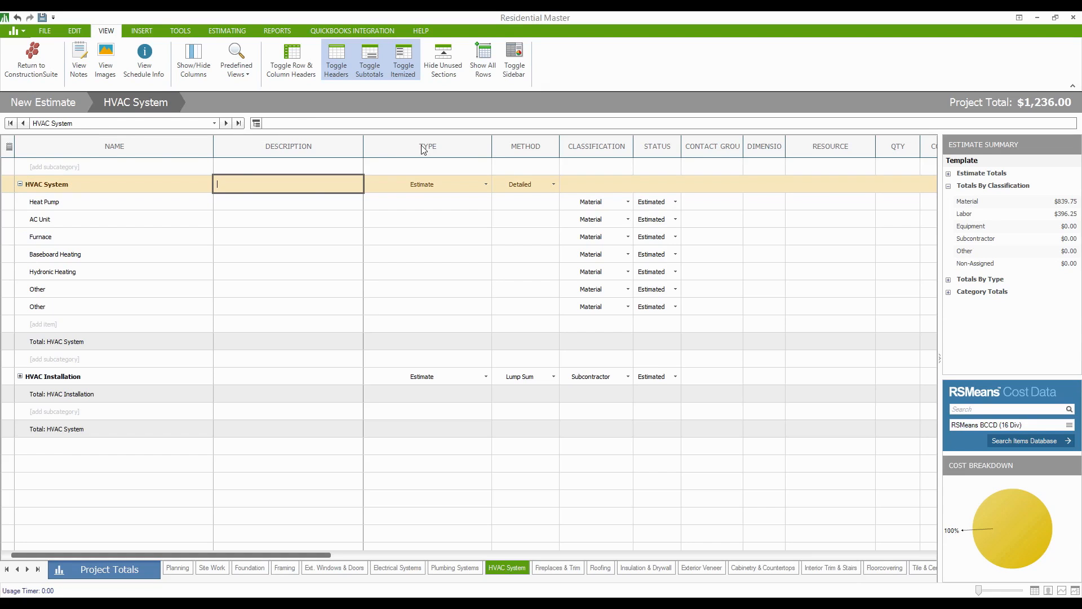
pyautogui.moveTo(364, 146); pyautogui.dragTo(510, 386)
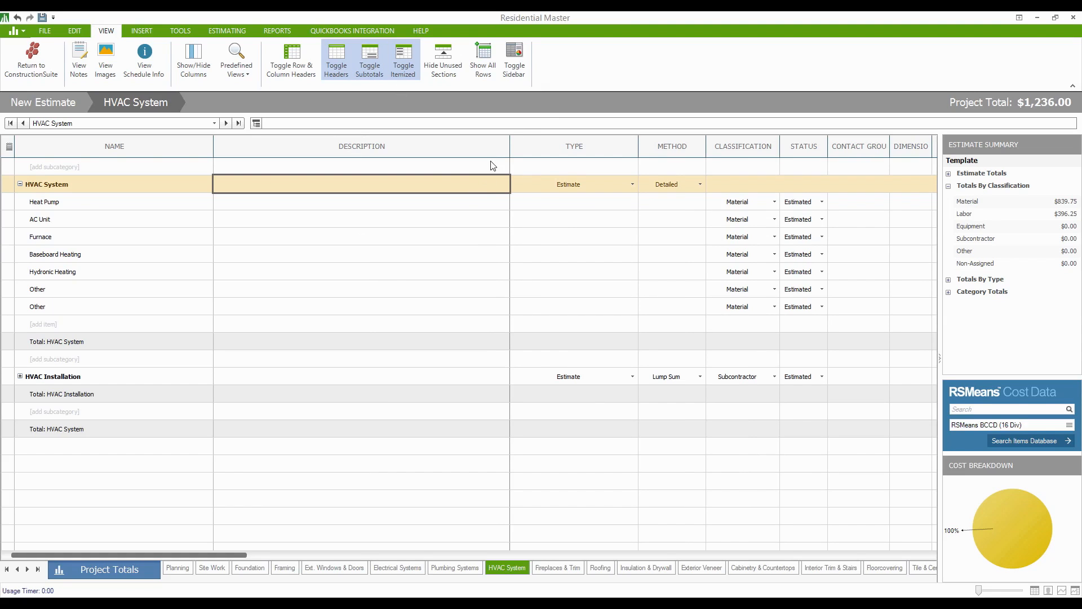
pyautogui.moveTo(510, 143); pyautogui.dragTo(388, 148)
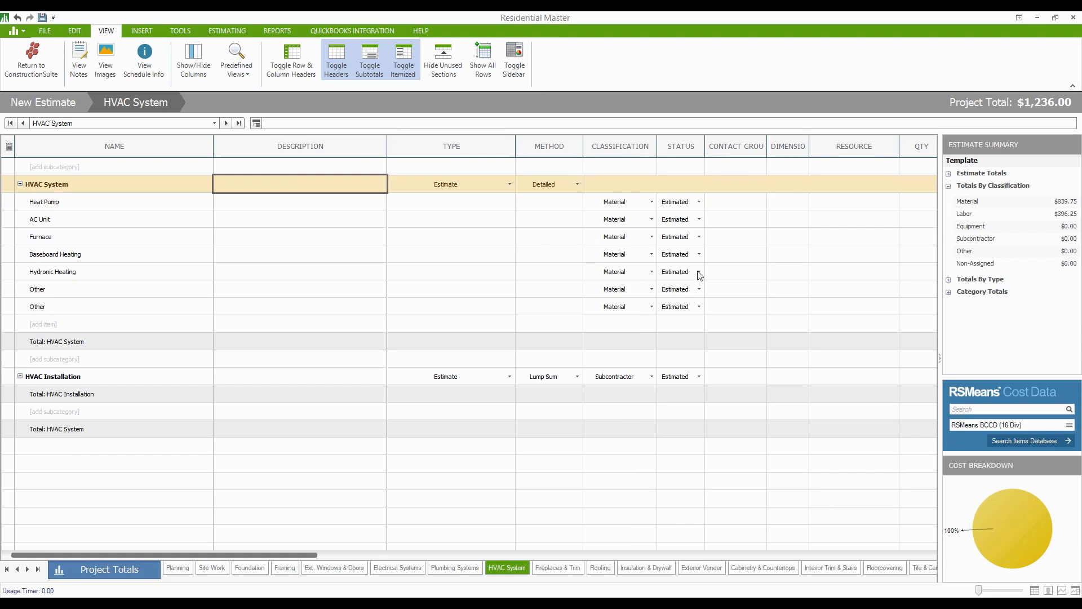
# View the Heat Pump item's status choices, keep Estimated, and decline applying it to all items in the subcategory.
pyautogui.click(699, 205)
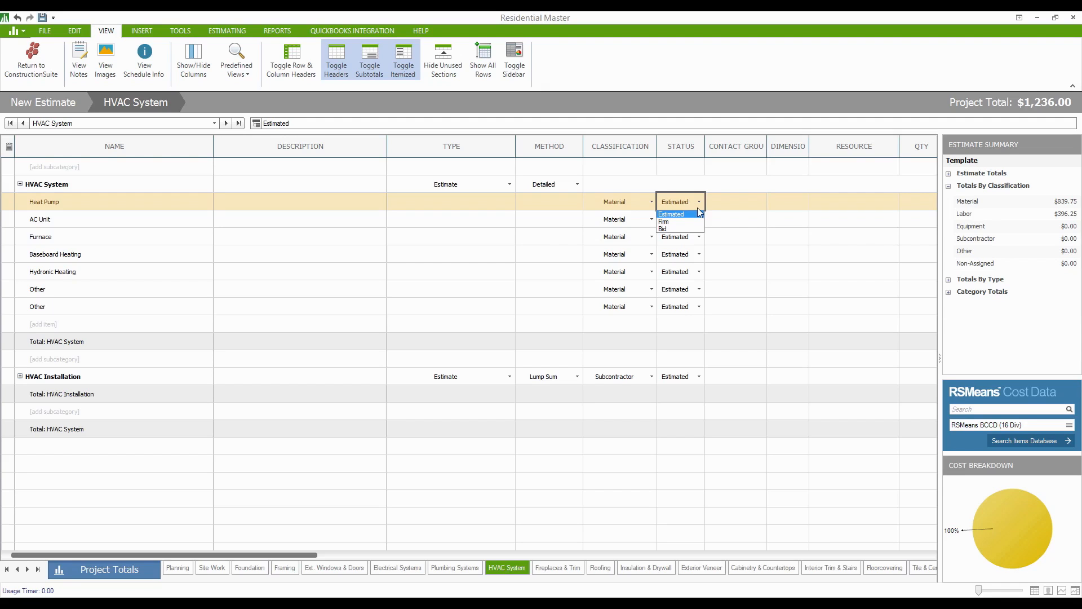
pyautogui.click(266, 555)
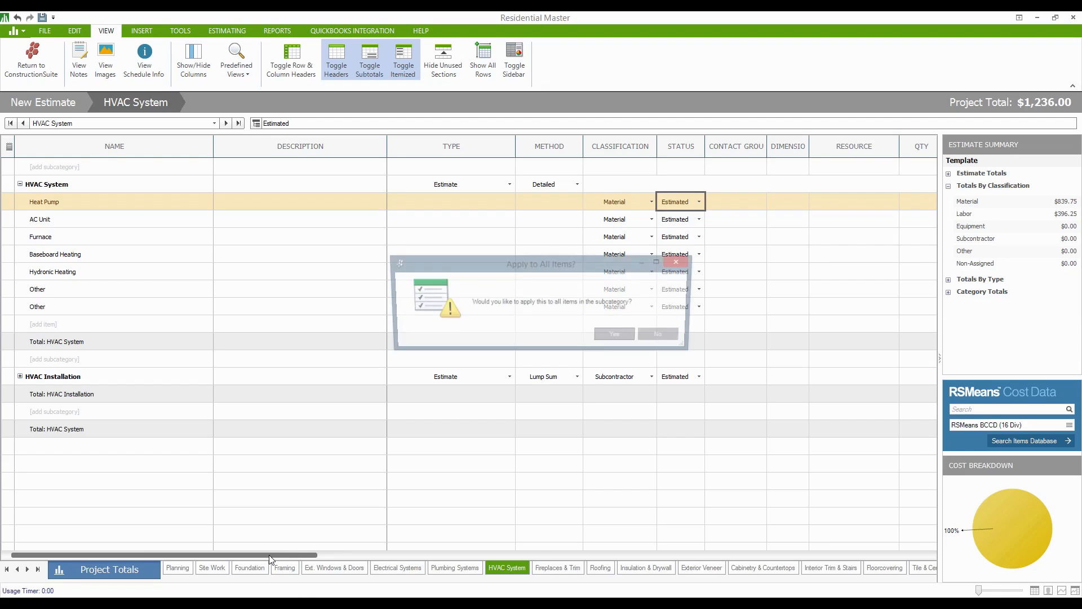
pyautogui.click(664, 334)
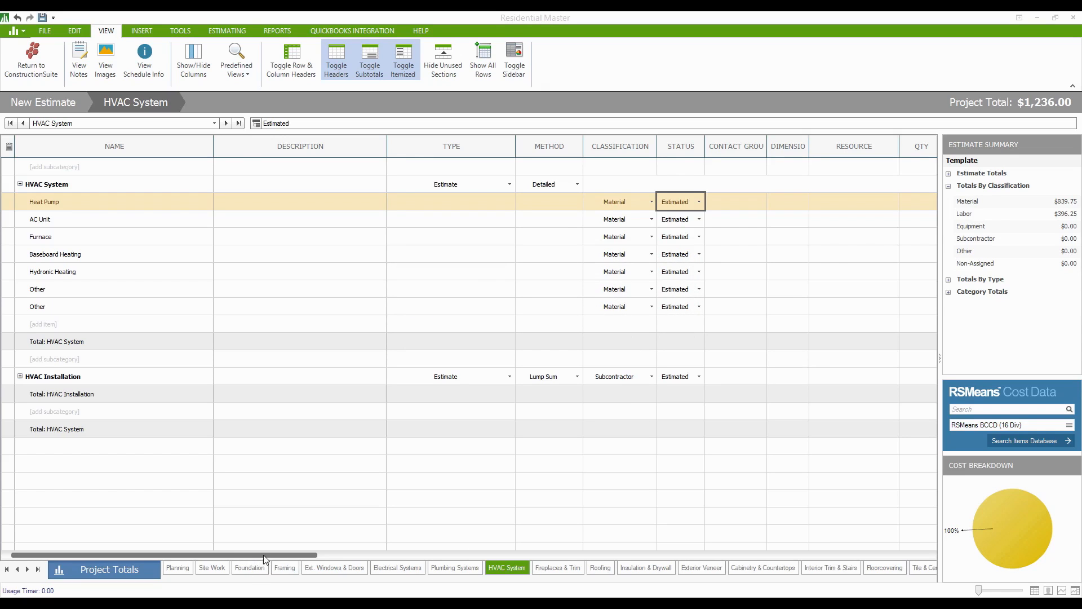
# Look at the contacts that can be assigned as the Heat Pump item's resource without selecting one.
pyautogui.moveTo(263, 555); pyautogui.dragTo(340, 556)
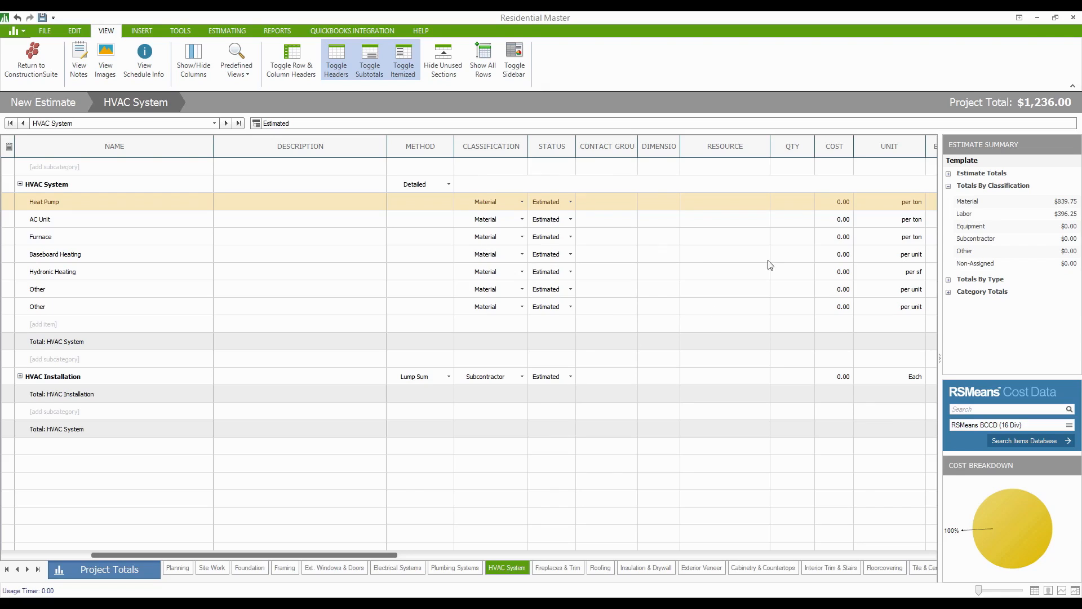
pyautogui.doubleClick(717, 209)
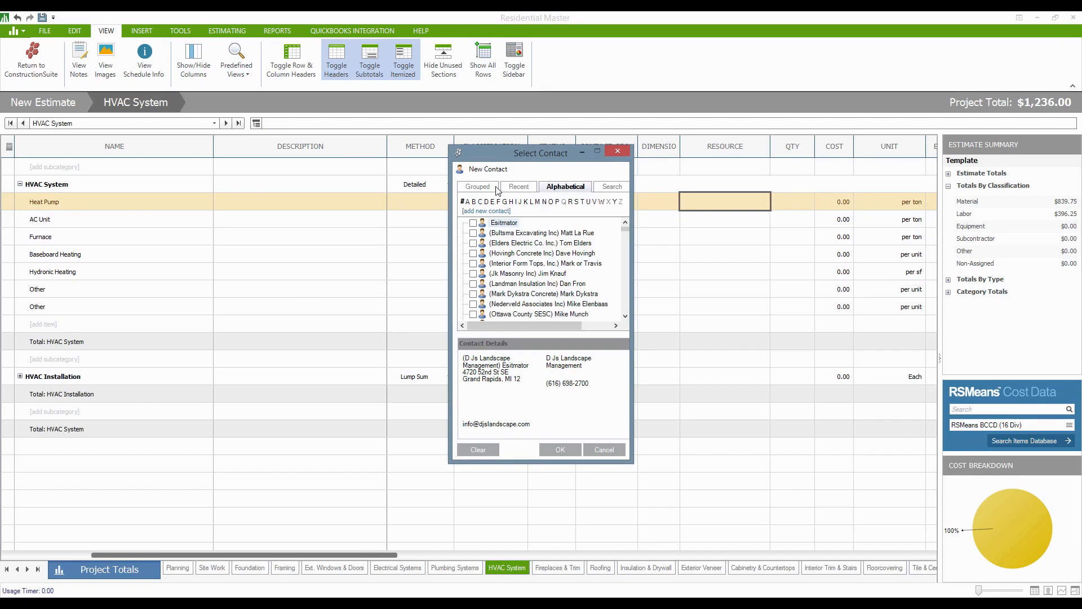
pyautogui.click(611, 451)
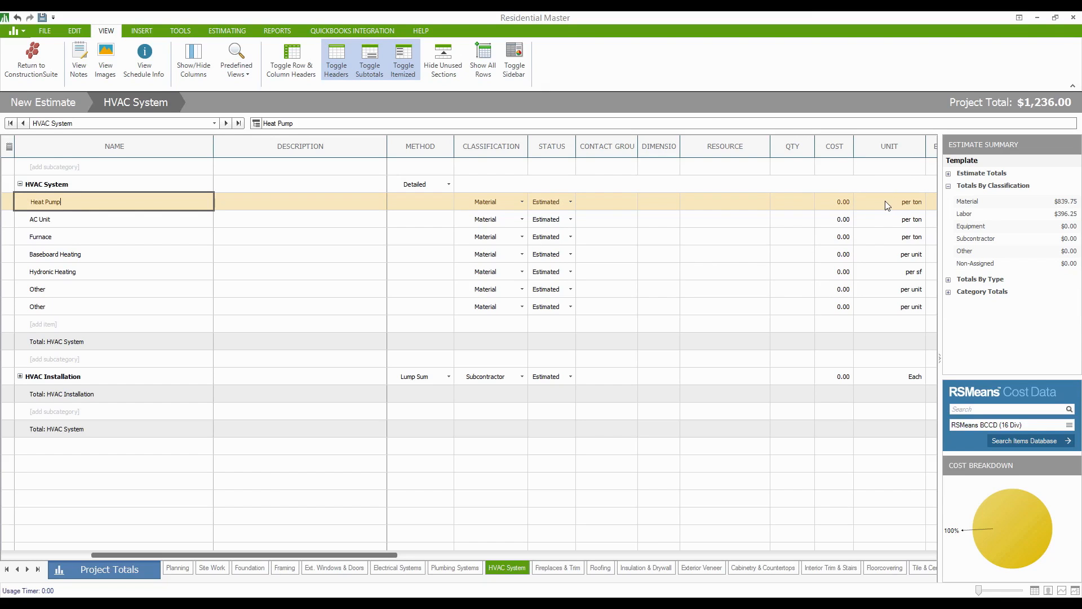
# Set the quantity of the Heat Pump item to 0 and of the AC Unit item to 1.
pyautogui.click(792, 202)
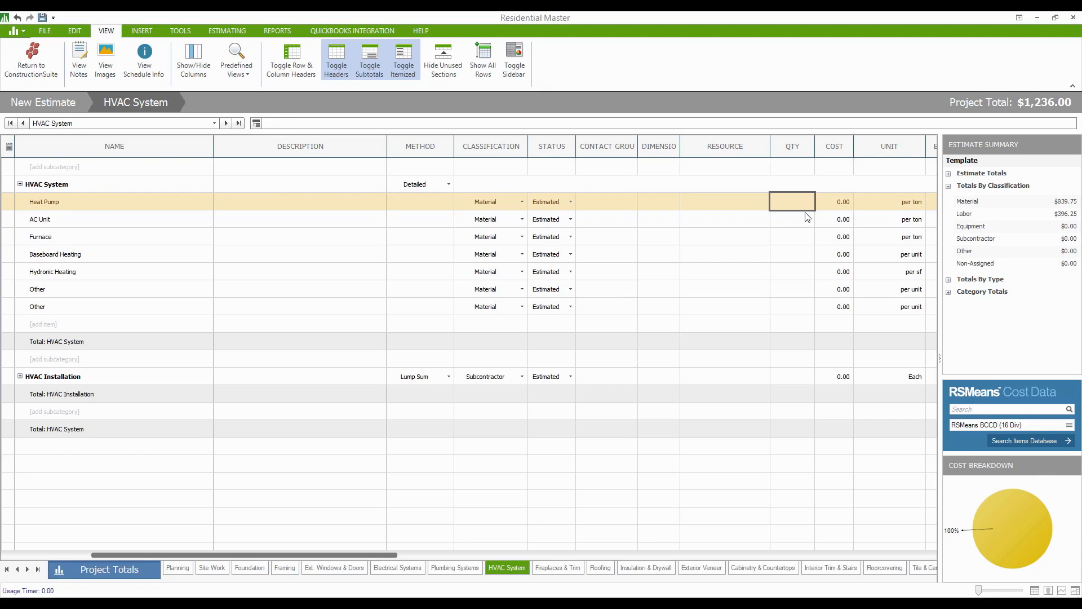
pyautogui.click(808, 218)
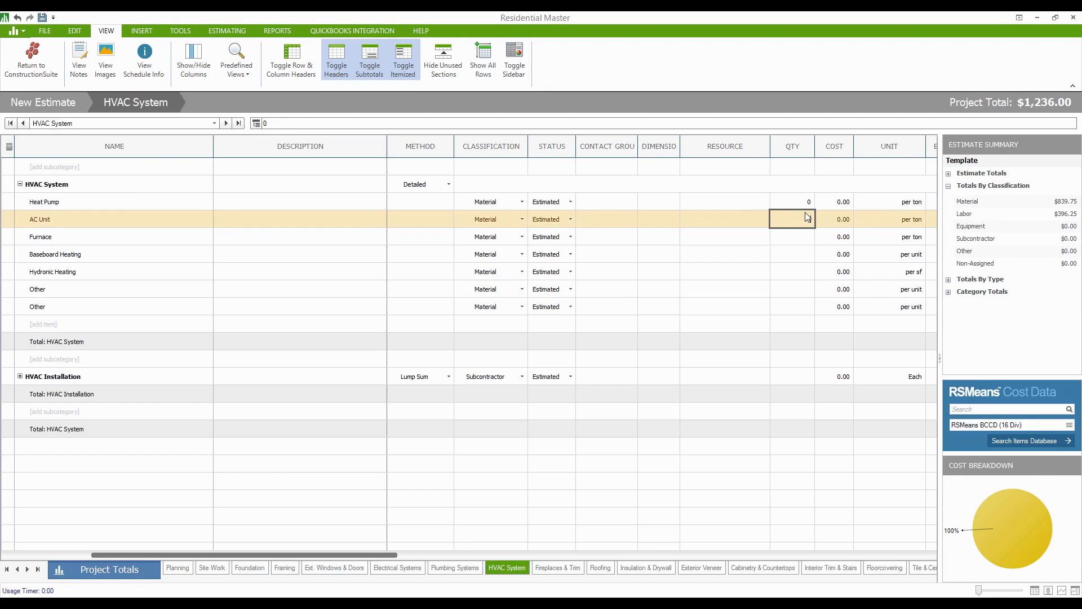
pyautogui.click(809, 225)
pyautogui.press('Return')
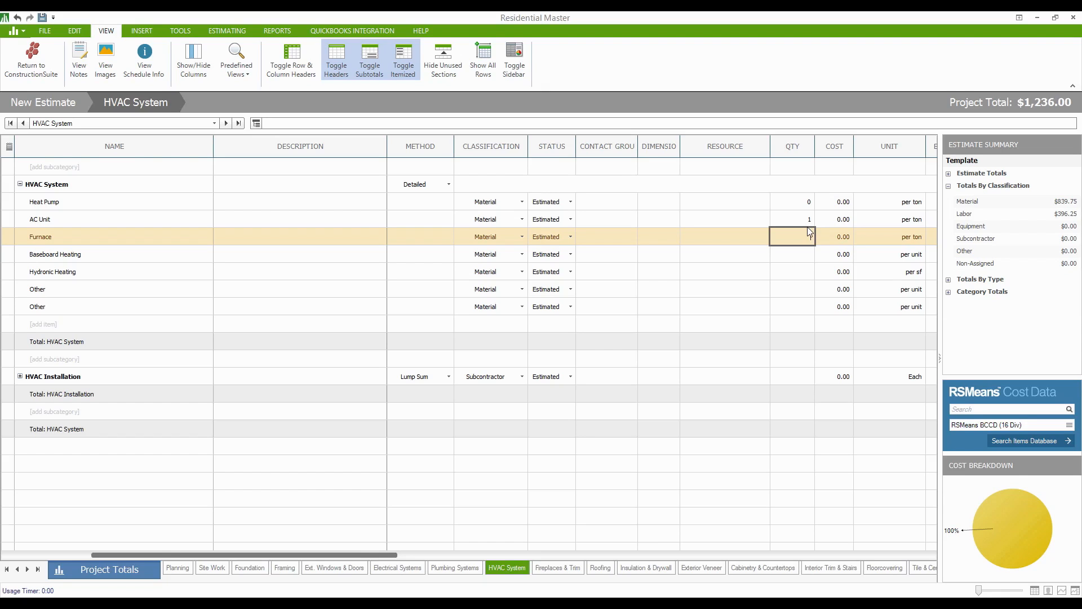
# Search the Heat Pump item's unit choices for "per yar", try selecting per yard, and cancel the unit change.
pyautogui.moveTo(344, 555); pyautogui.dragTo(439, 557)
pyautogui.doubleClick(731, 202)
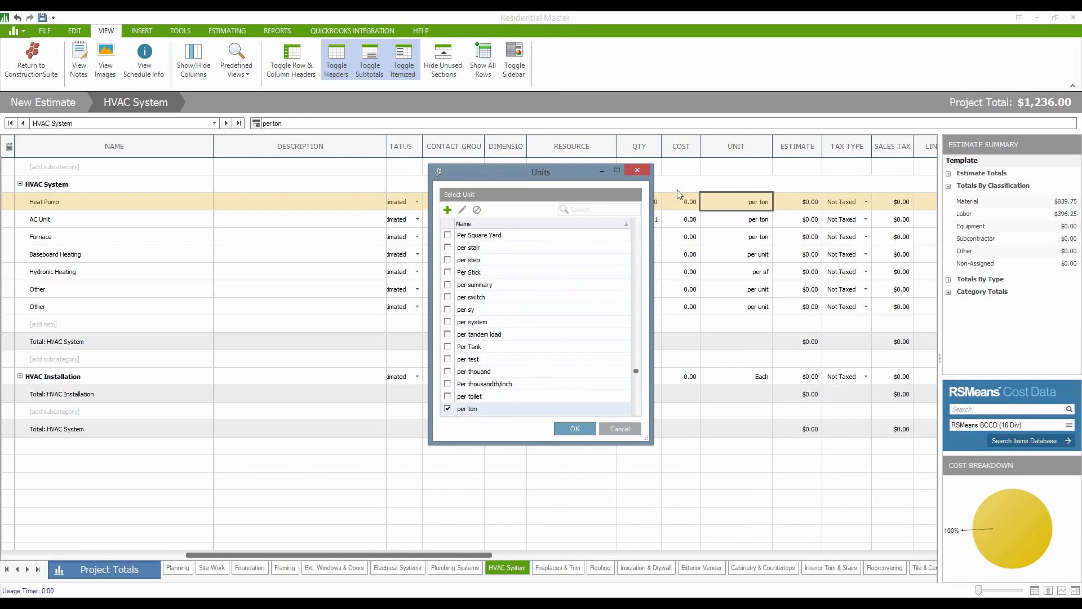
pyautogui.click(593, 207)
pyautogui.write('per yar')
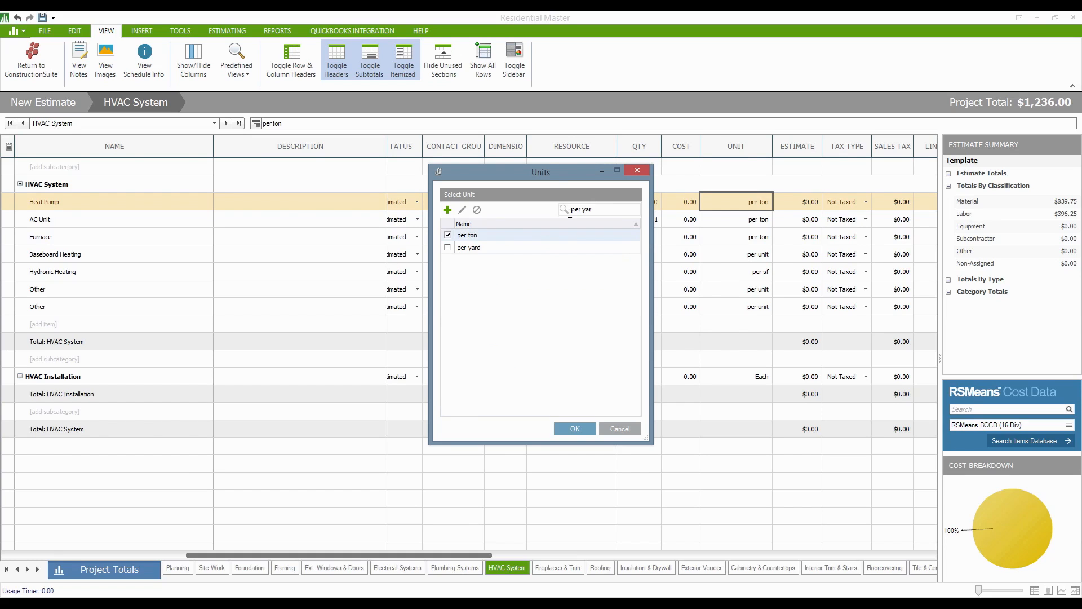
pyautogui.click(448, 248)
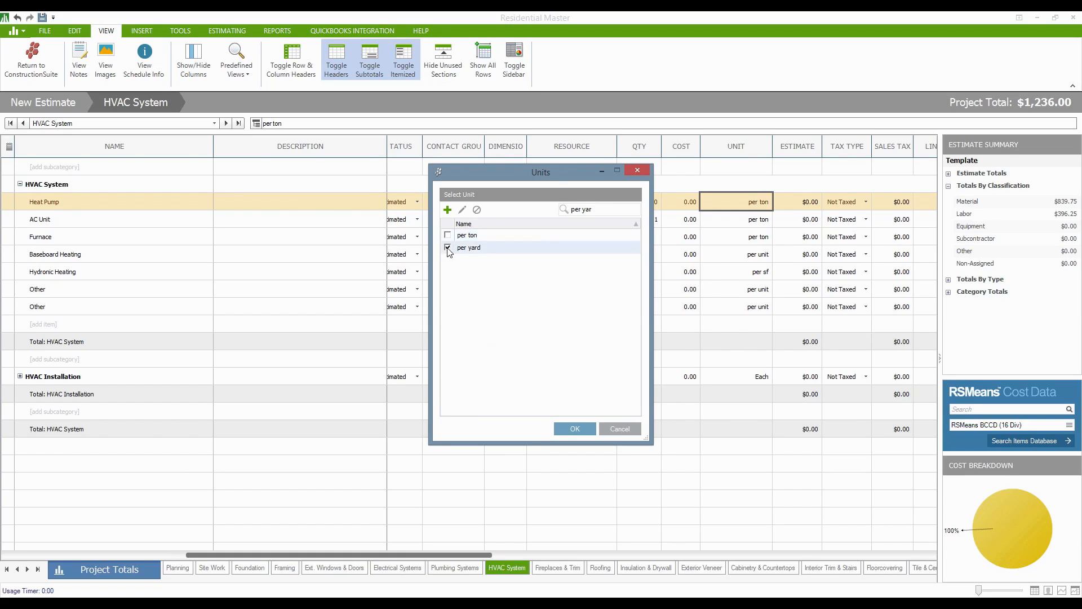
pyautogui.click(631, 430)
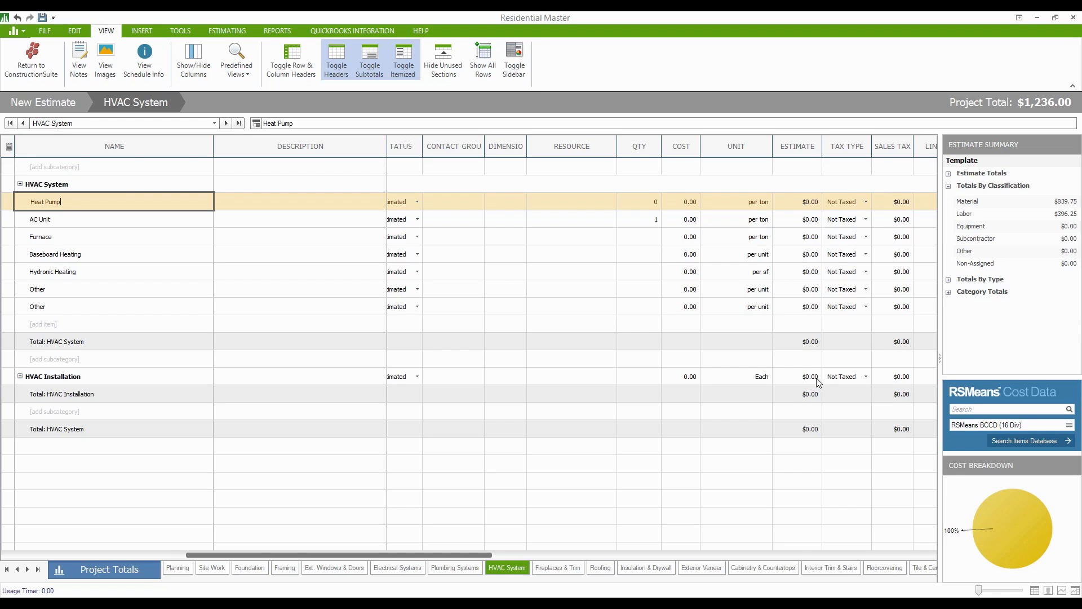
# View the Heat Pump item's tax type choices and the estimating commands for sales tax, keeping Not Taxed.
pyautogui.moveTo(475, 559); pyautogui.dragTo(623, 555)
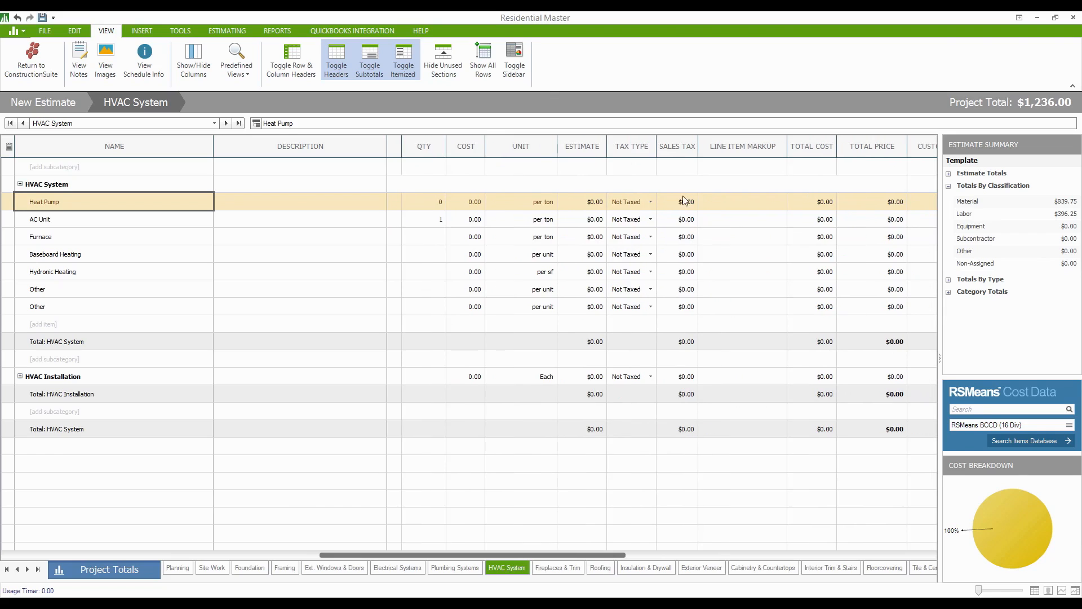
pyautogui.click(652, 201)
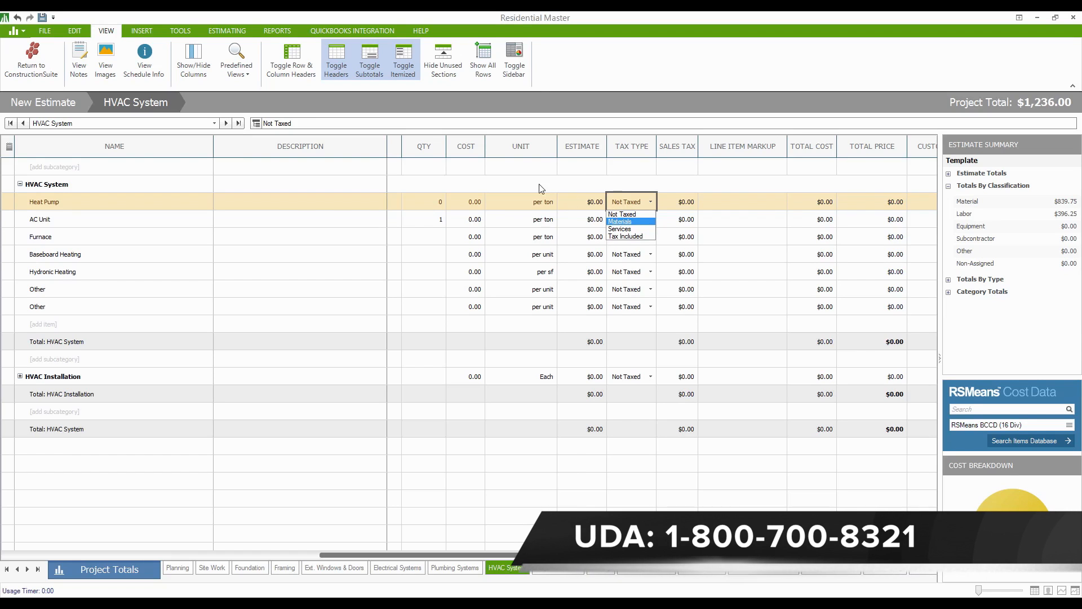
pyautogui.click(222, 32)
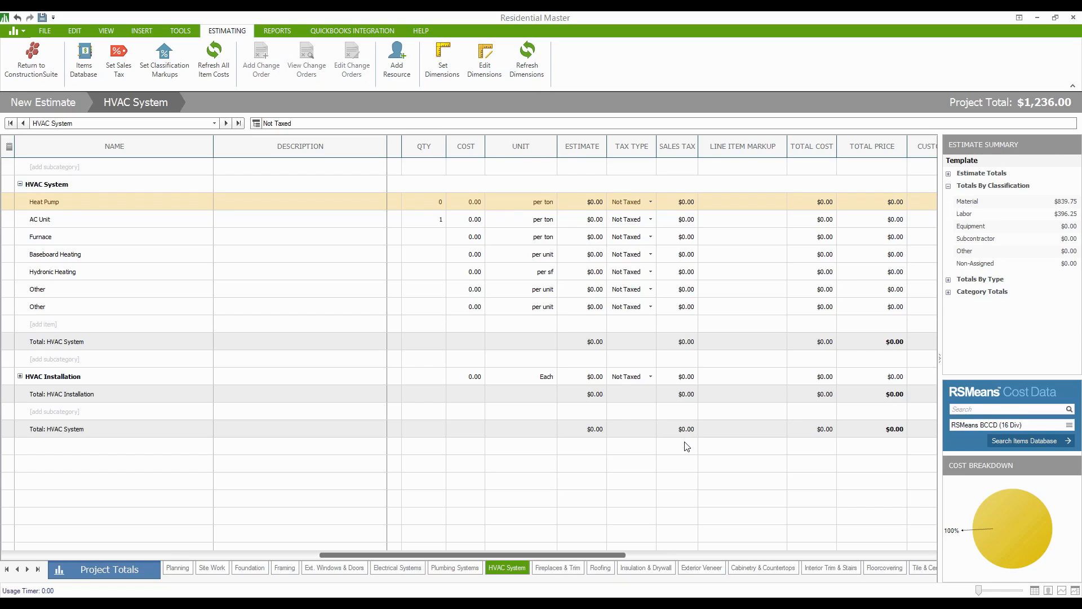
pyautogui.click(650, 203)
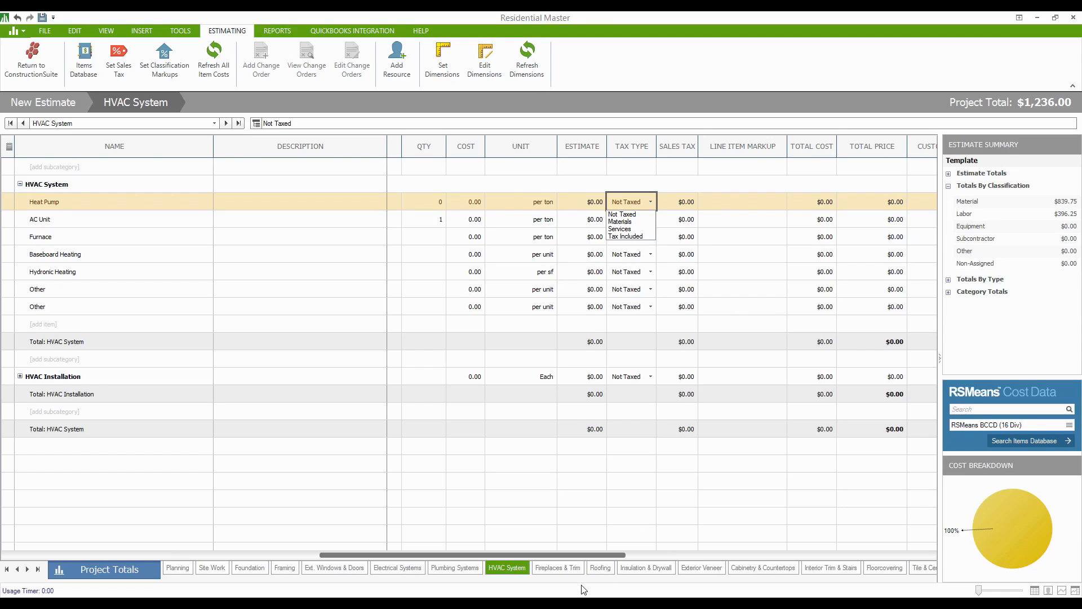
pyautogui.click(583, 558)
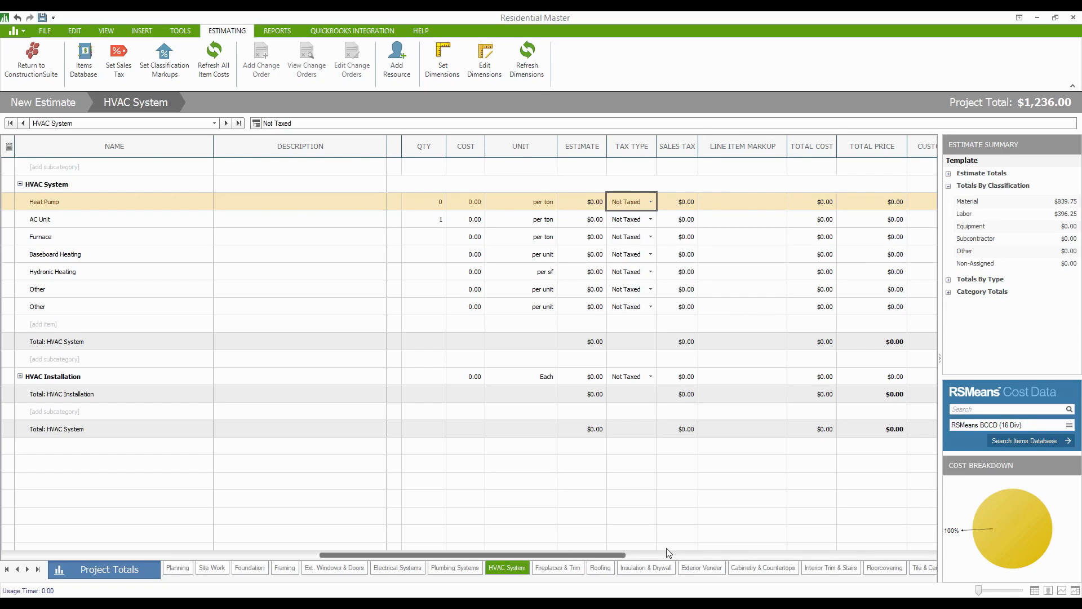
# View the Heat Pump item's line item markup options, accepting a single-item change, and cancel without setting a markup.
pyautogui.click(647, 556)
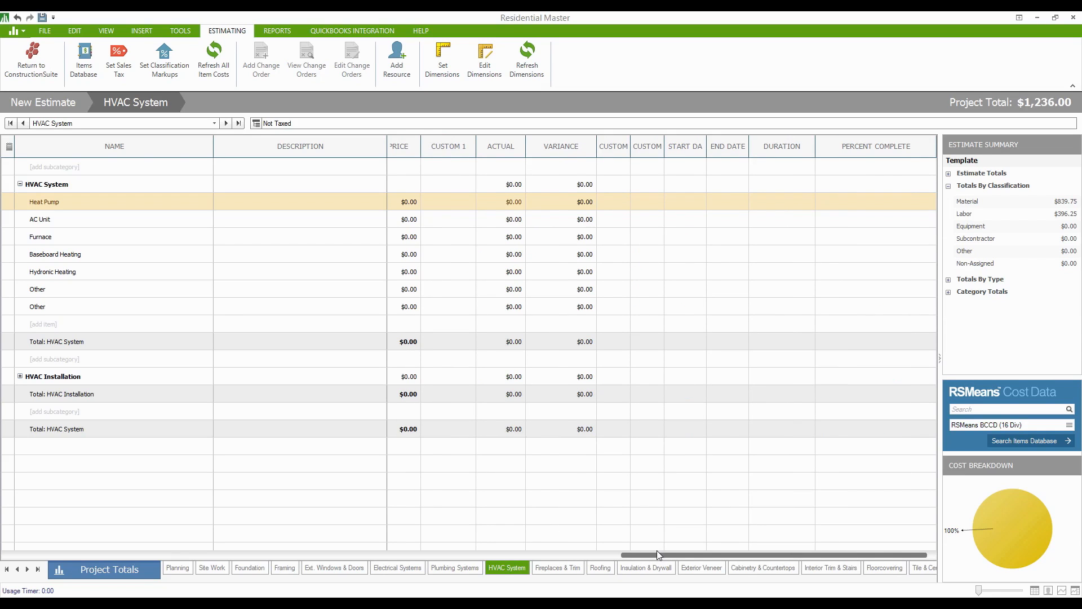
pyautogui.moveTo(644, 553); pyautogui.dragTo(503, 543)
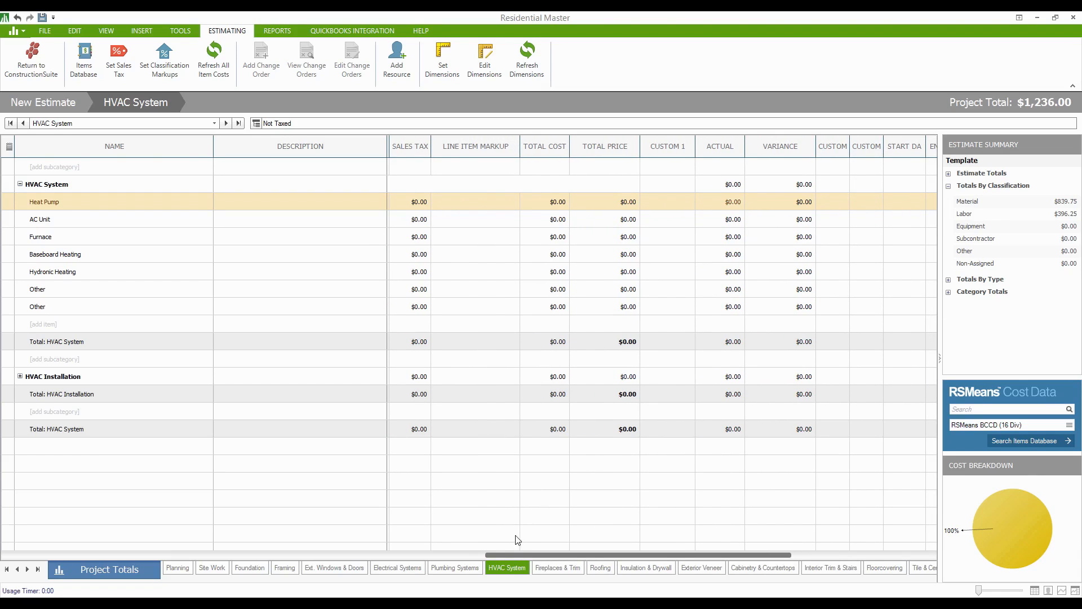
pyautogui.click(461, 201)
pyautogui.click(615, 335)
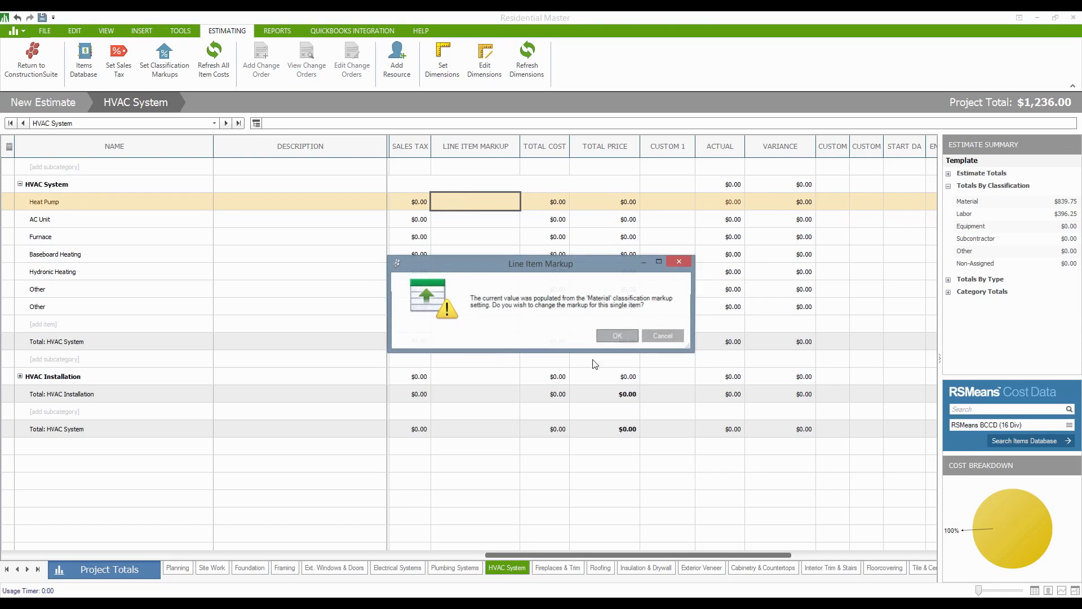
pyautogui.click(617, 336)
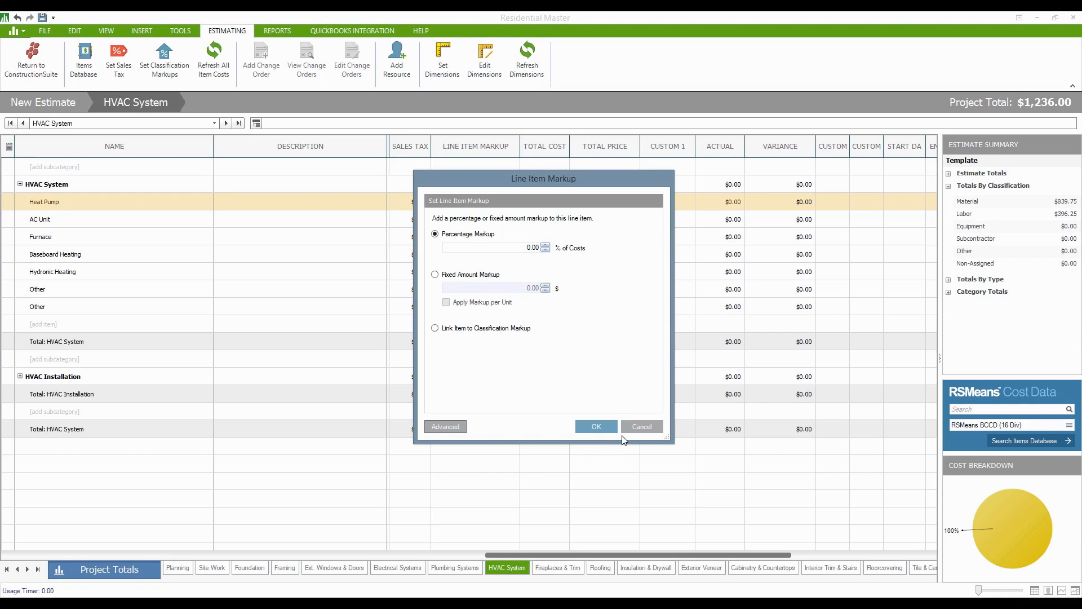
pyautogui.click(634, 424)
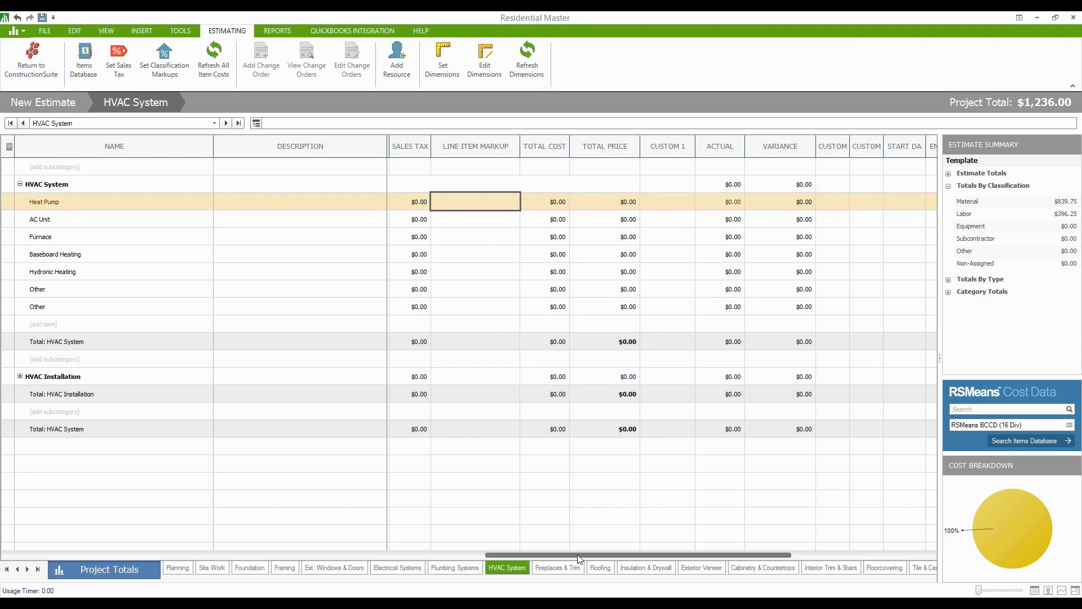
# Examine the tax, markup, Total Cost and Total Price columns of the HVAC System category.
pyautogui.moveTo(579, 558); pyautogui.dragTo(494, 556)
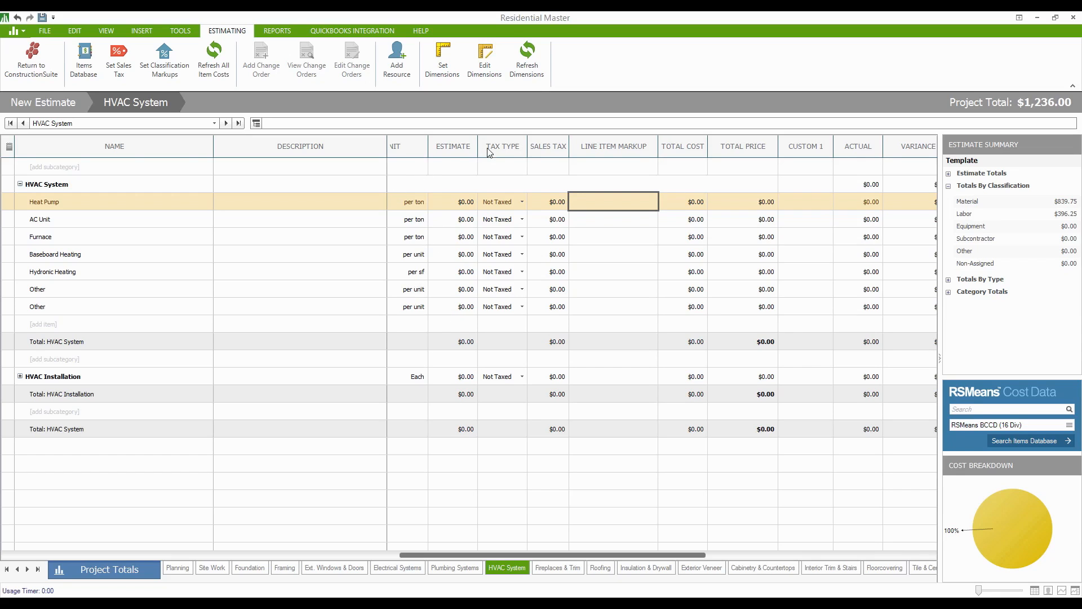
pyautogui.click(683, 144)
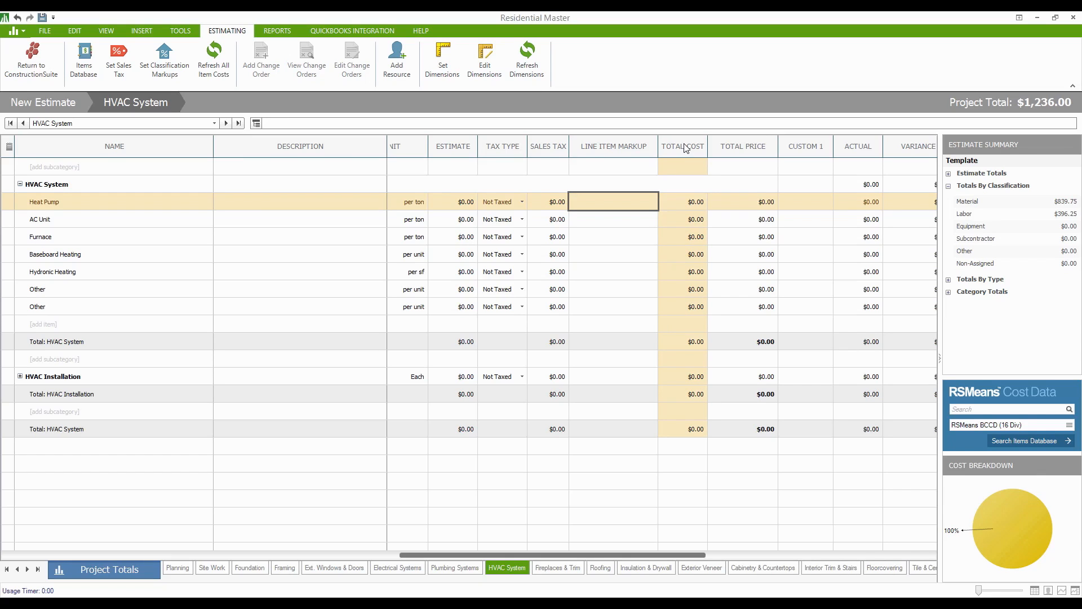
pyautogui.moveTo(669, 148); pyautogui.dragTo(578, 150)
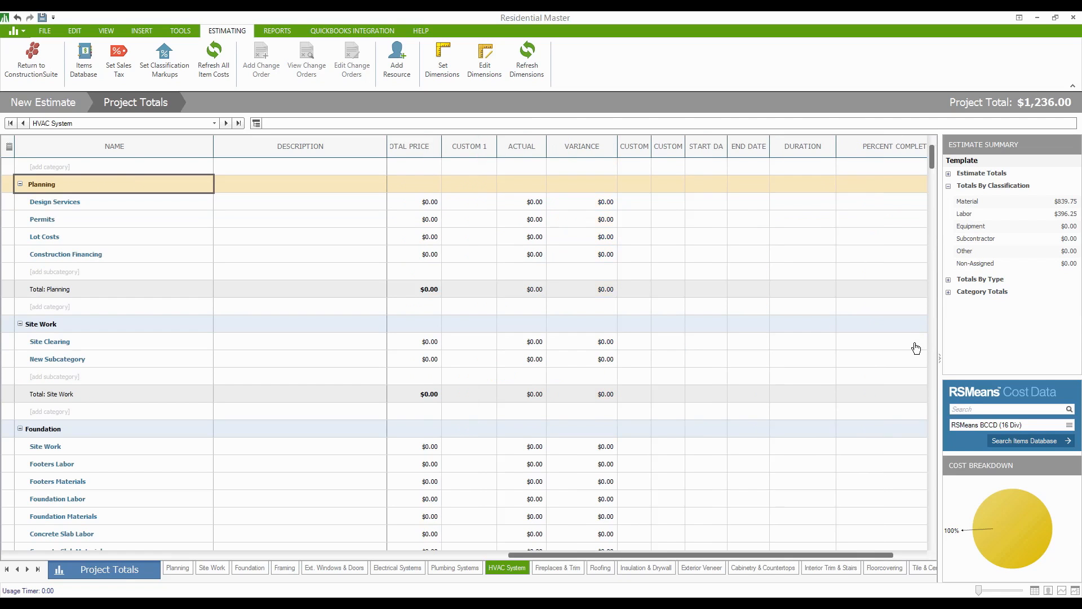
# Expand Company Overhead & Margin at the end of the Project Totals and open its Company Overhead subcategory.
pyautogui.moveTo(931, 158); pyautogui.dragTo(943, 548)
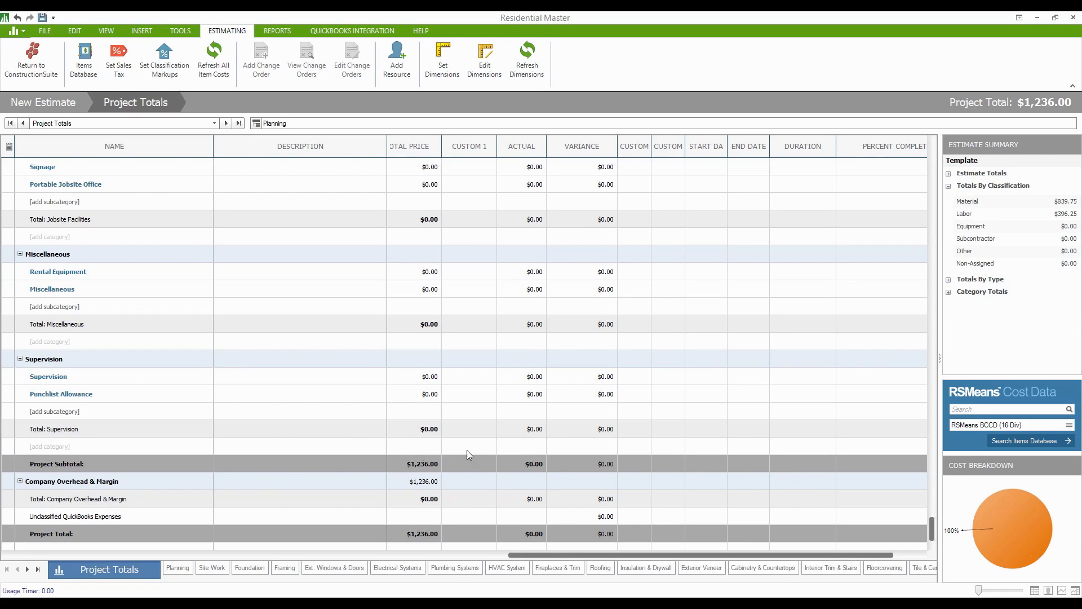
pyautogui.moveTo(530, 557); pyautogui.dragTo(206, 537)
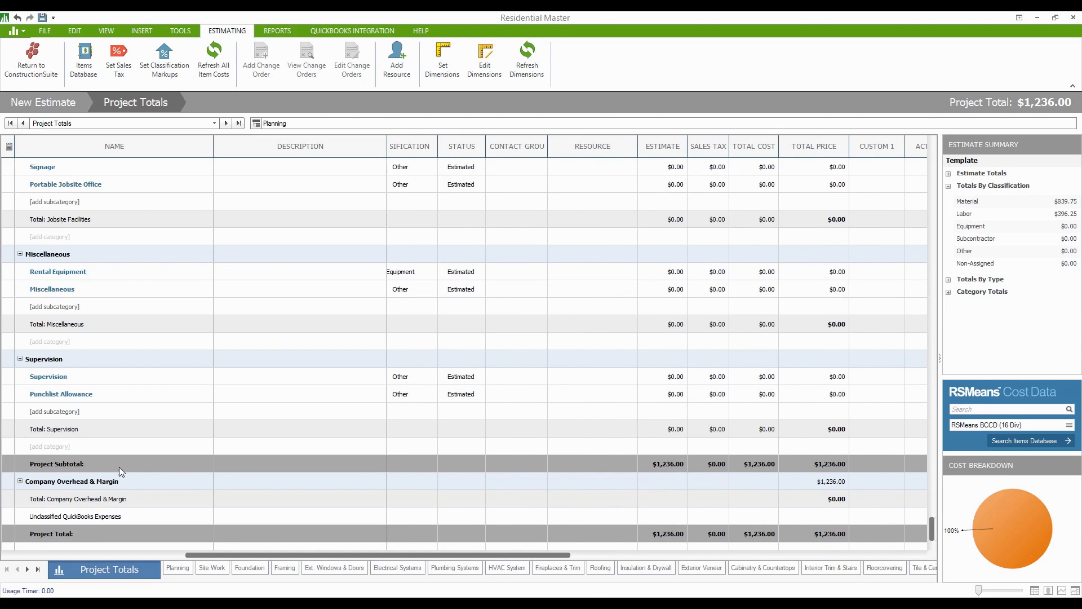
pyautogui.click(20, 480)
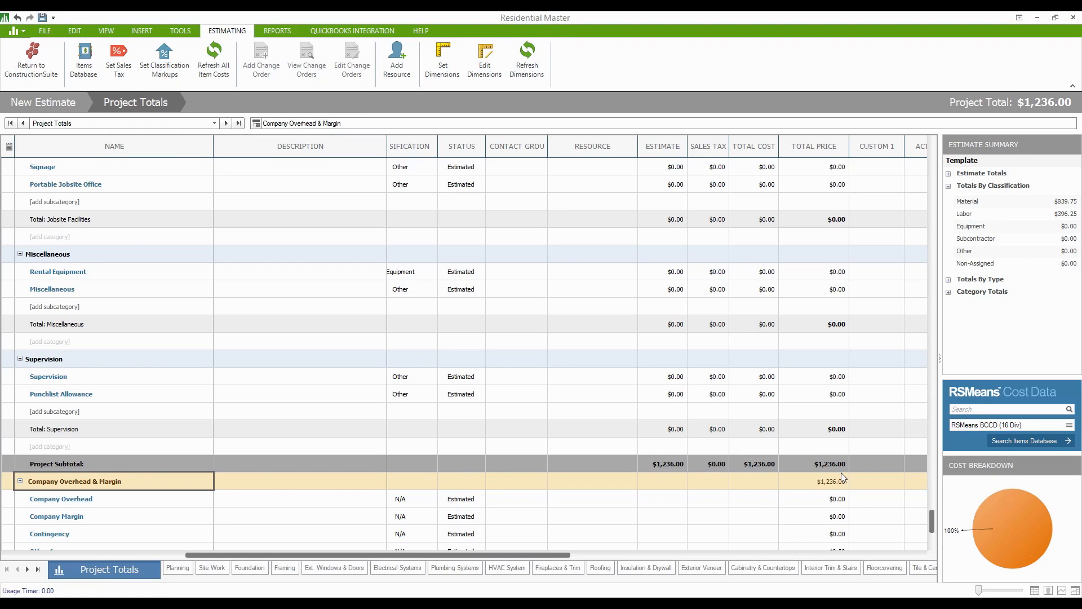
pyautogui.scroll(-1, 233, 503)
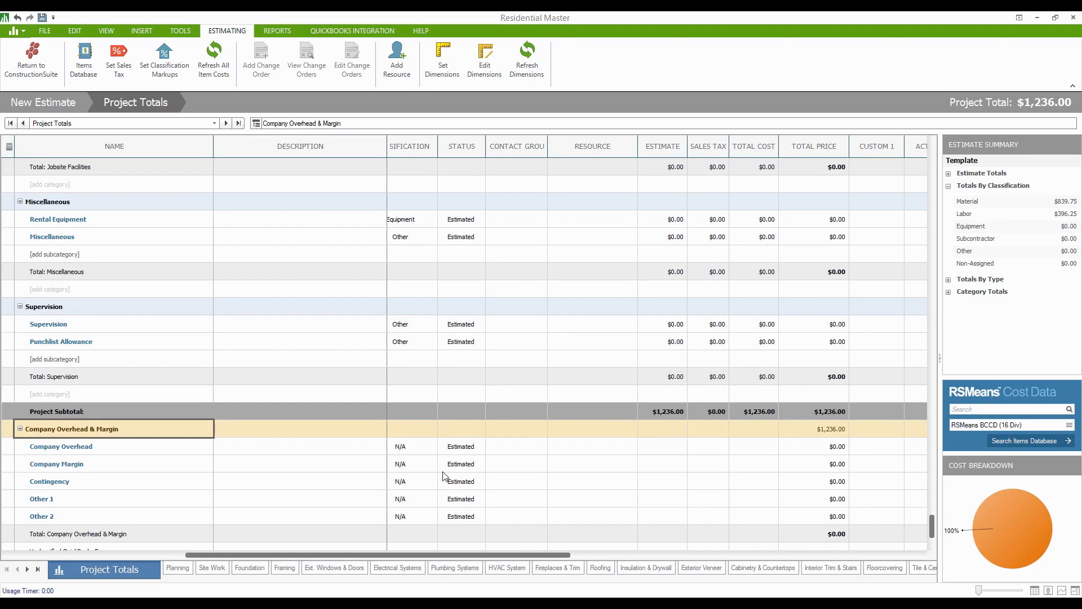
pyautogui.click(62, 447)
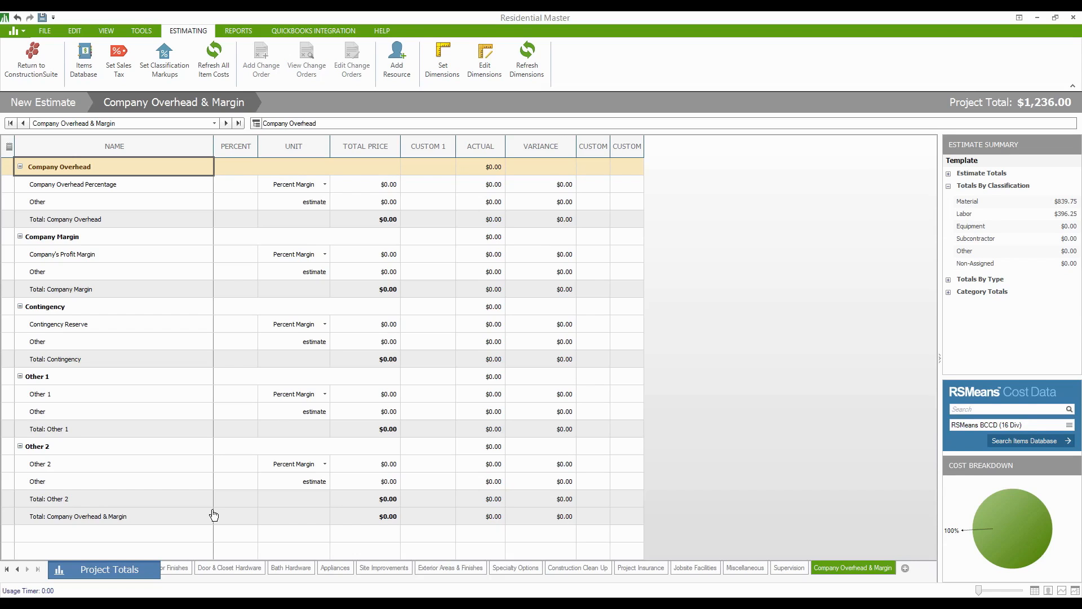
# Set the Company Overhead Percentage item's unit to Percent of Costs and its percent to 25, and recheck its unit choices.
pyautogui.click(325, 185)
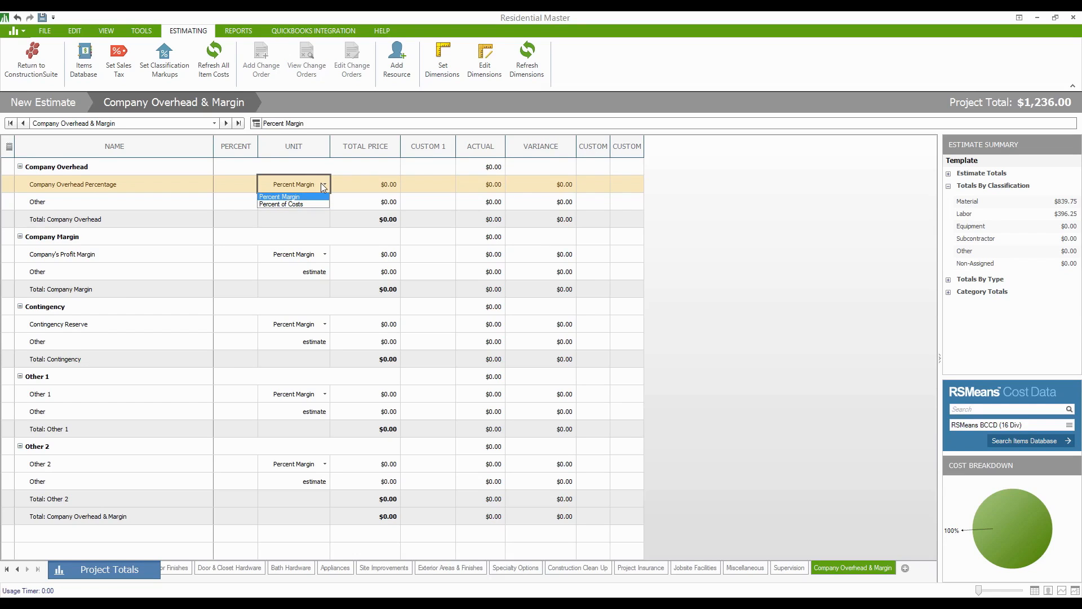
pyautogui.click(305, 204)
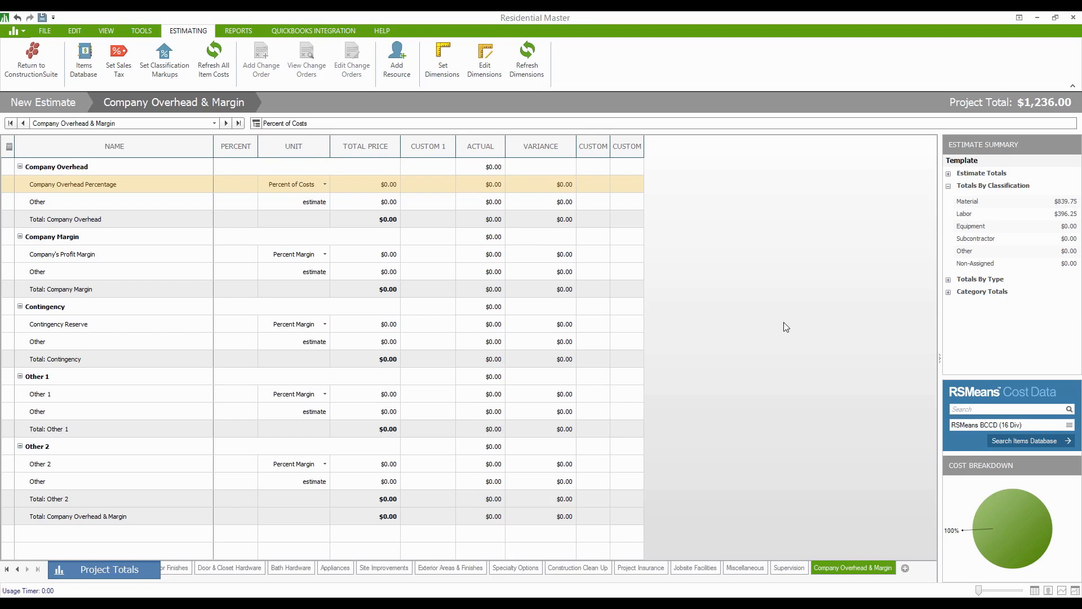
pyautogui.click(231, 186)
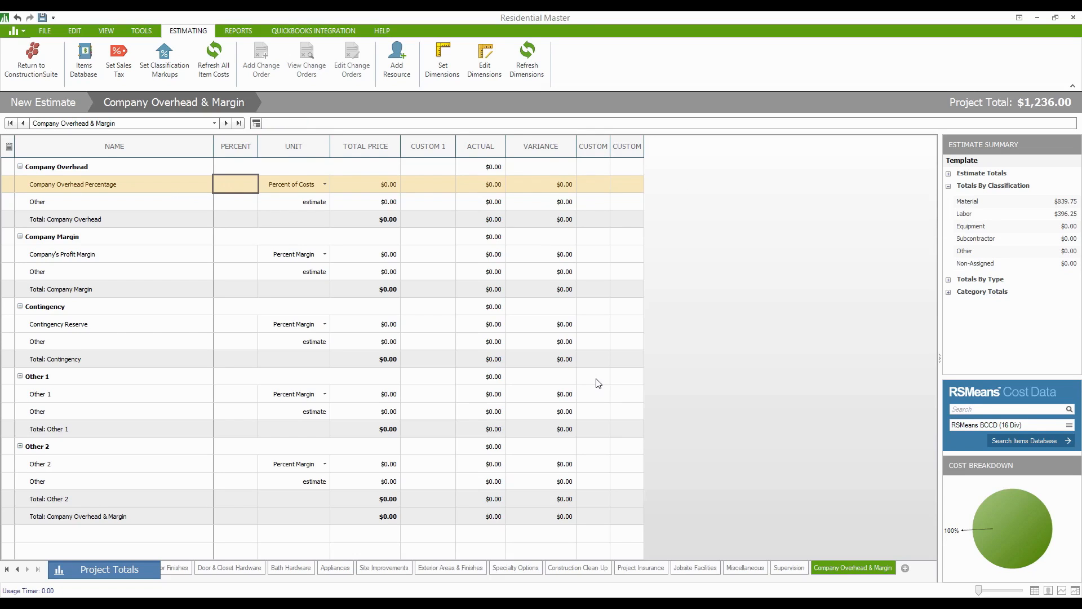
pyautogui.write('25')
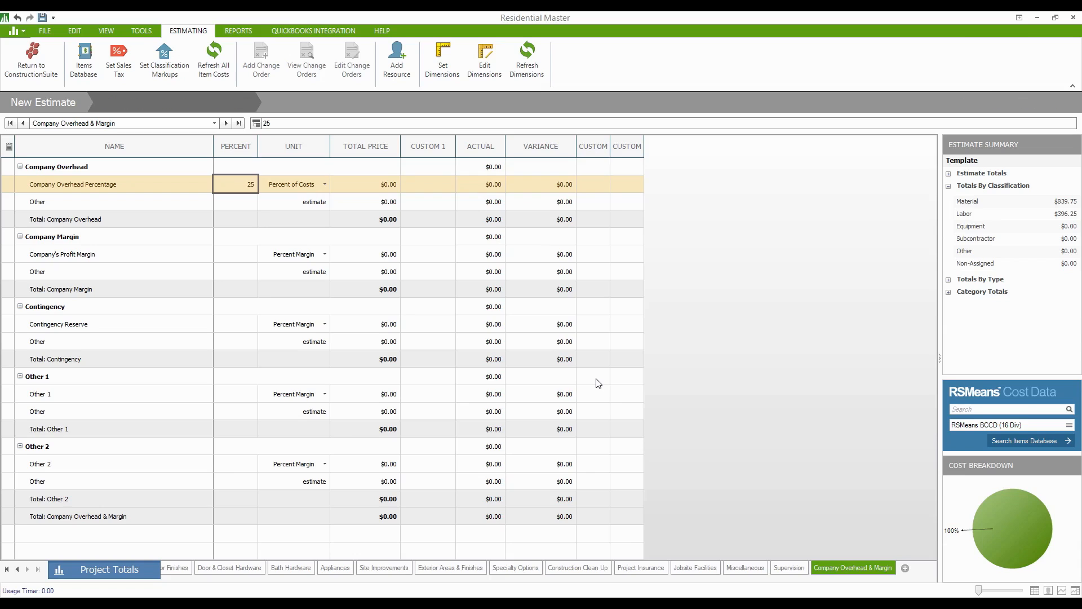
pyautogui.press('Return')
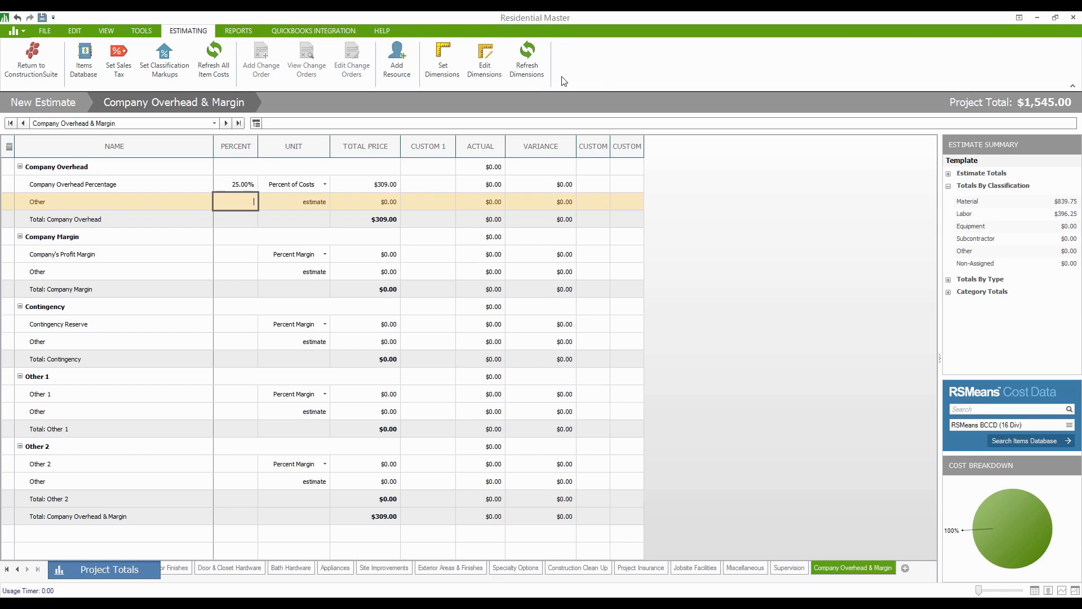
pyautogui.click(318, 186)
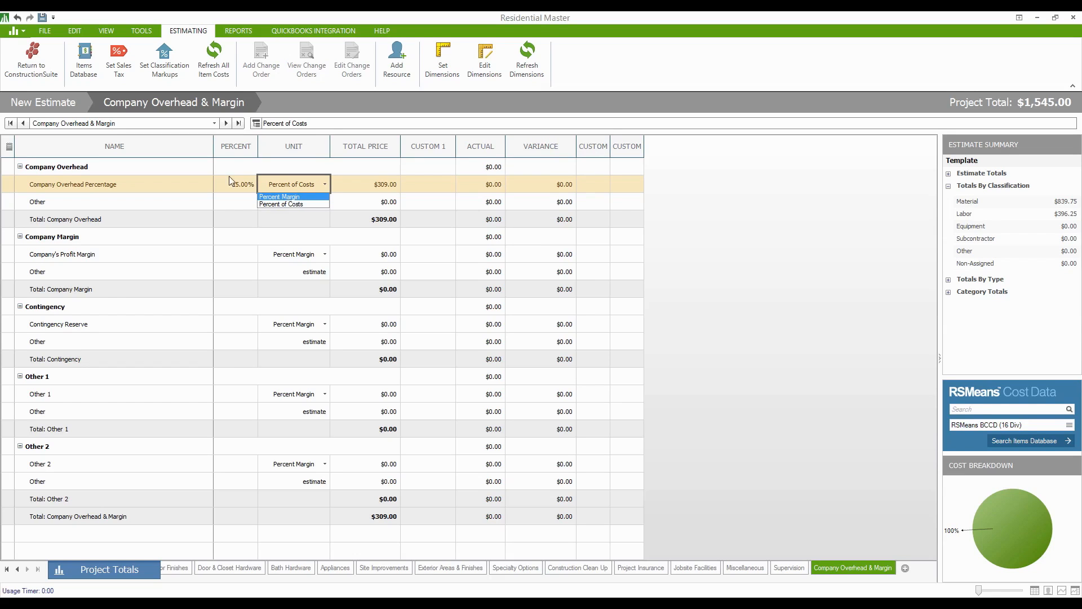
pyautogui.click(78, 579)
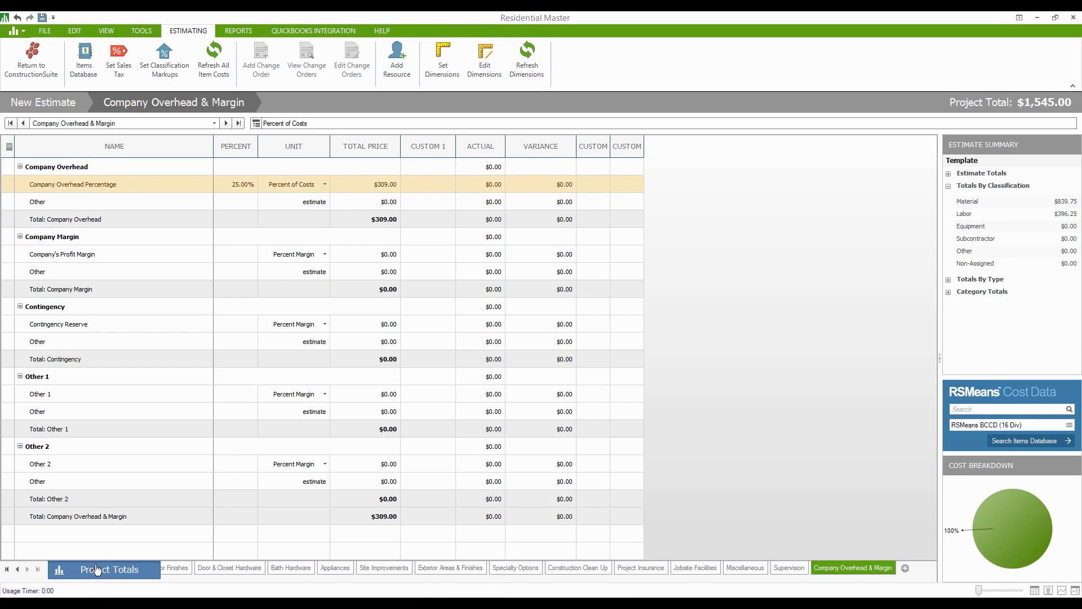
# Return to the Project Totals, look through the categories back up to Planning, and bring up the view commands.
pyautogui.click(114, 573)
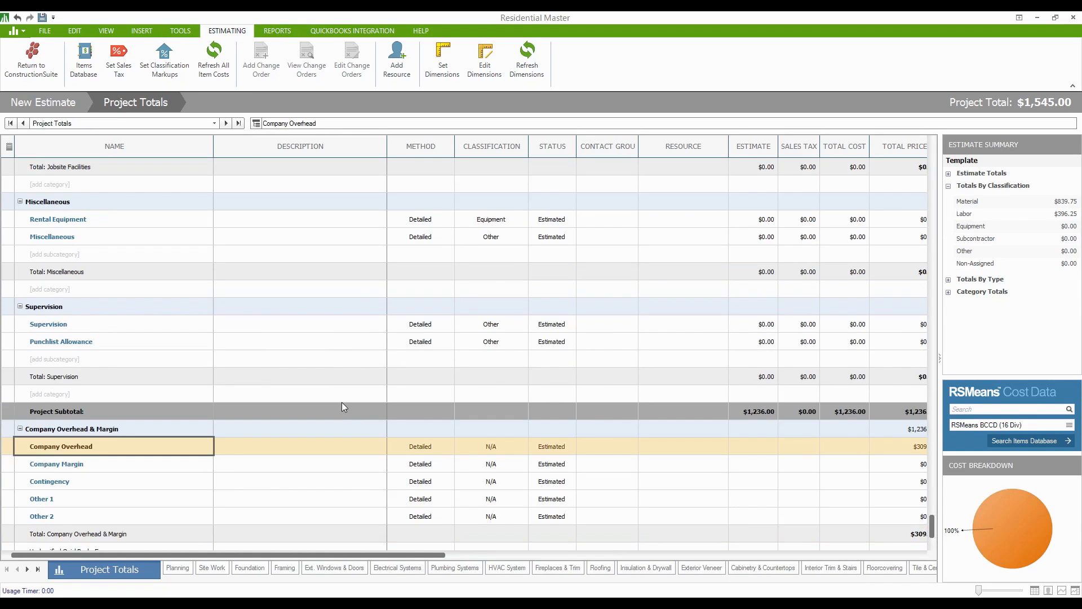
pyautogui.scroll(5, 347, 404)
pyautogui.scroll(15, 351, 407)
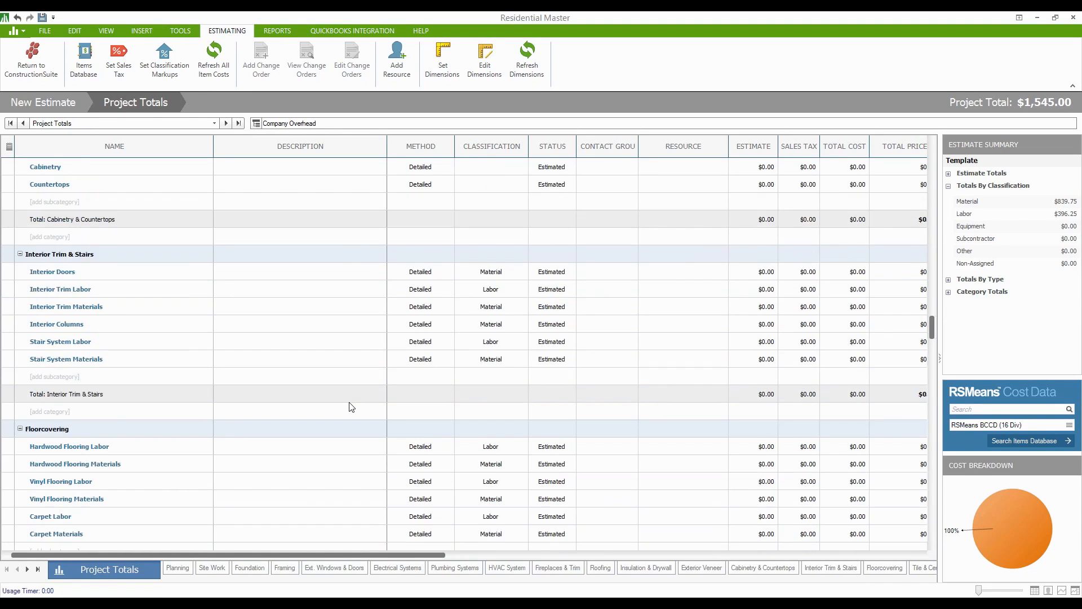
pyautogui.scroll(15, 353, 408)
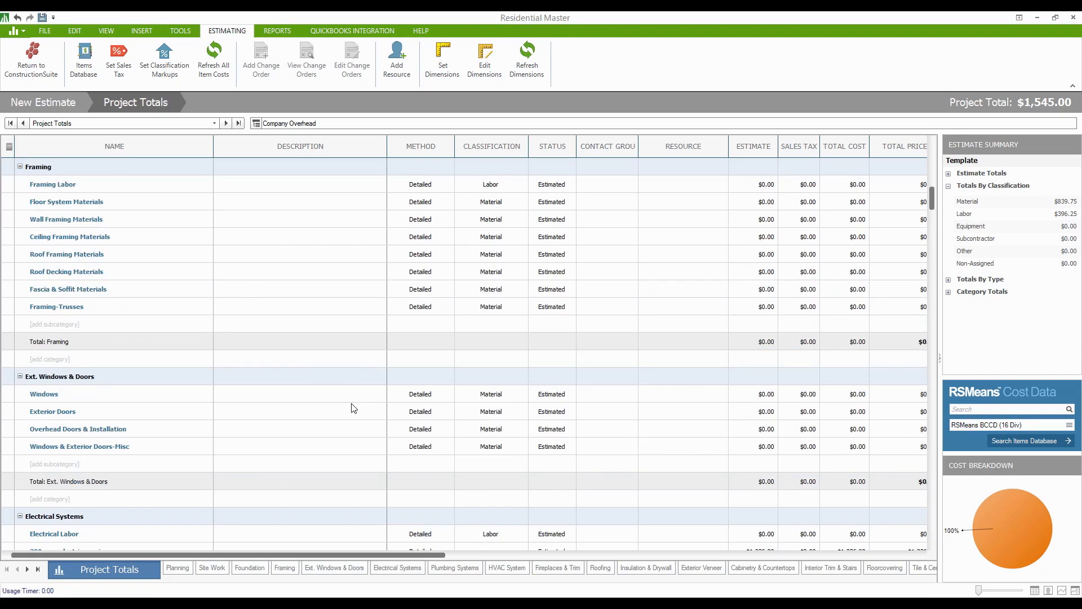
pyautogui.scroll(-2, 354, 408)
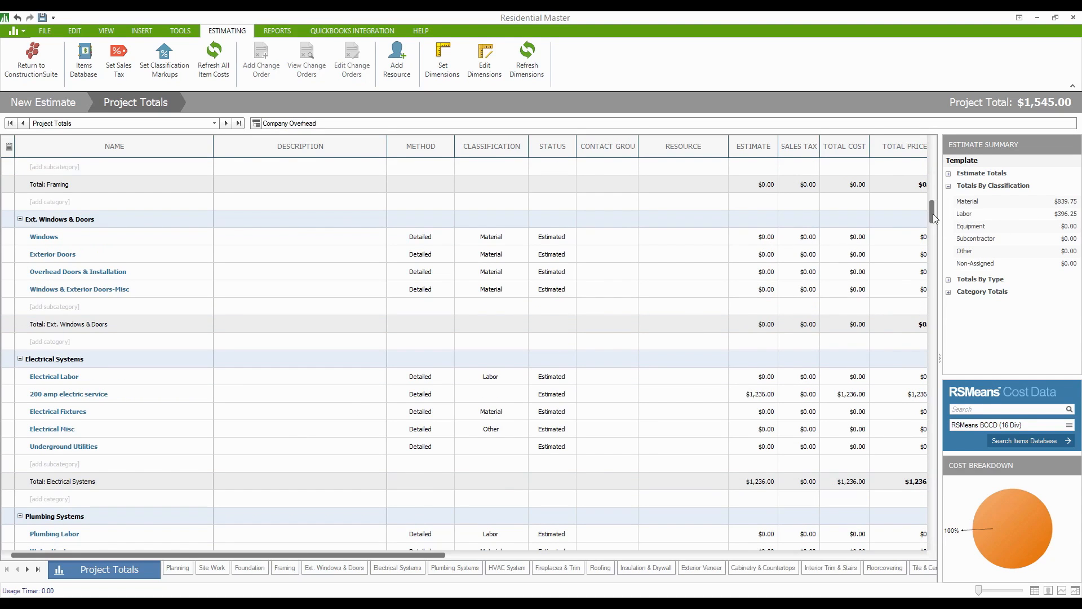
pyautogui.moveTo(933, 218); pyautogui.dragTo(931, 153)
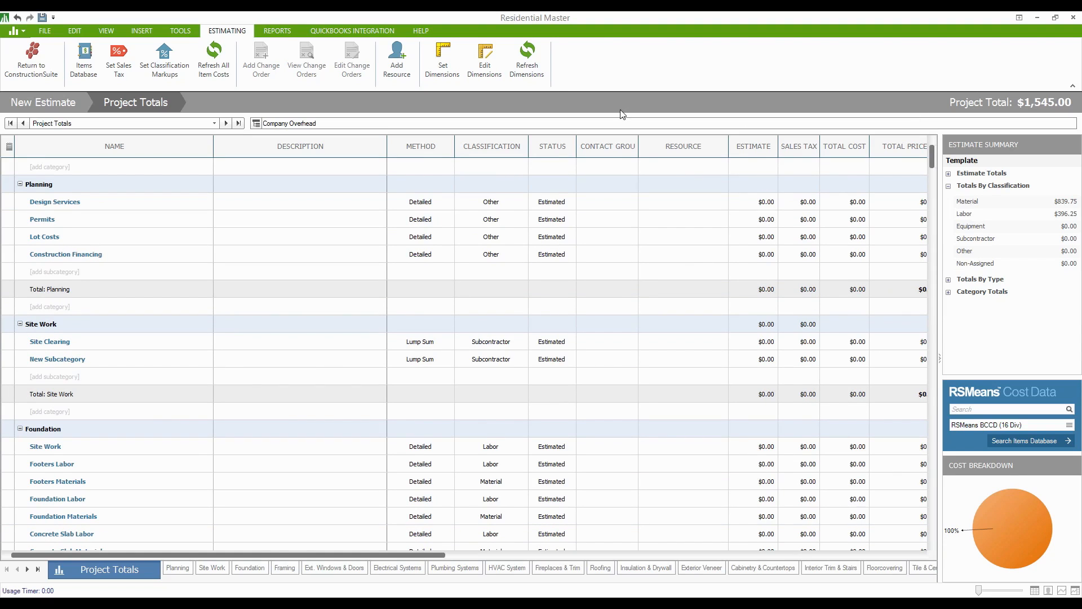
pyautogui.click(106, 31)
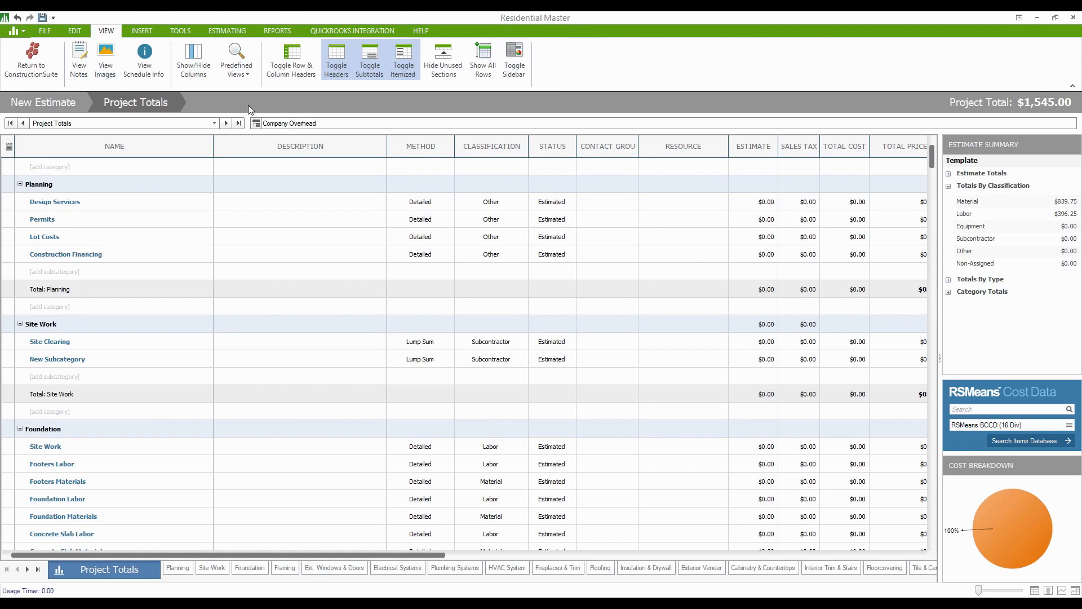
# Hide the unused sections to isolate and delete the 200 amp electric service subcategory, and show the unused sections again.
pyautogui.click(438, 70)
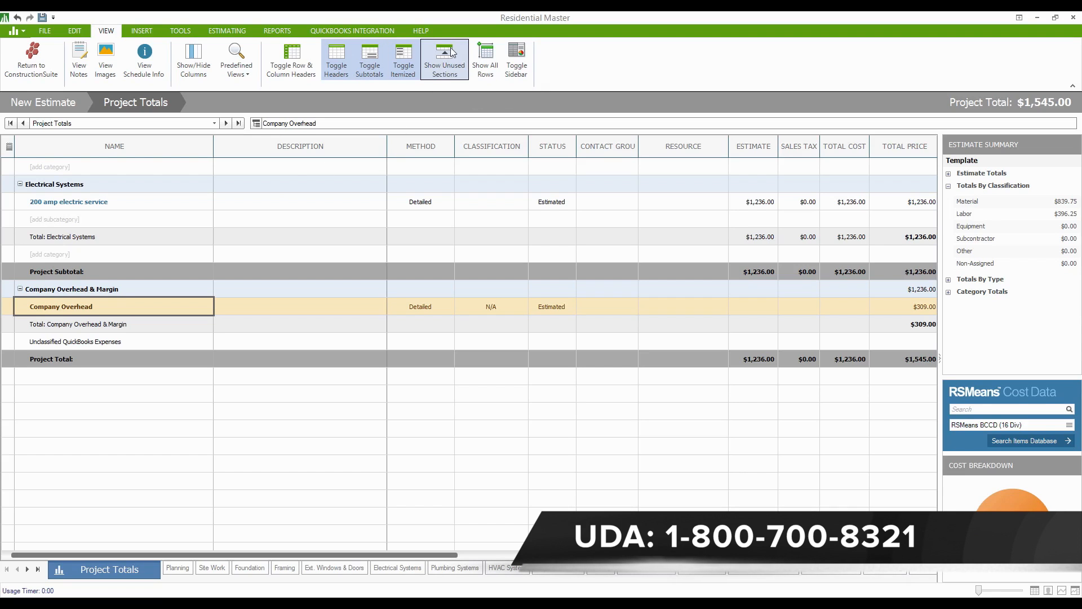
pyautogui.rightClick(65, 204)
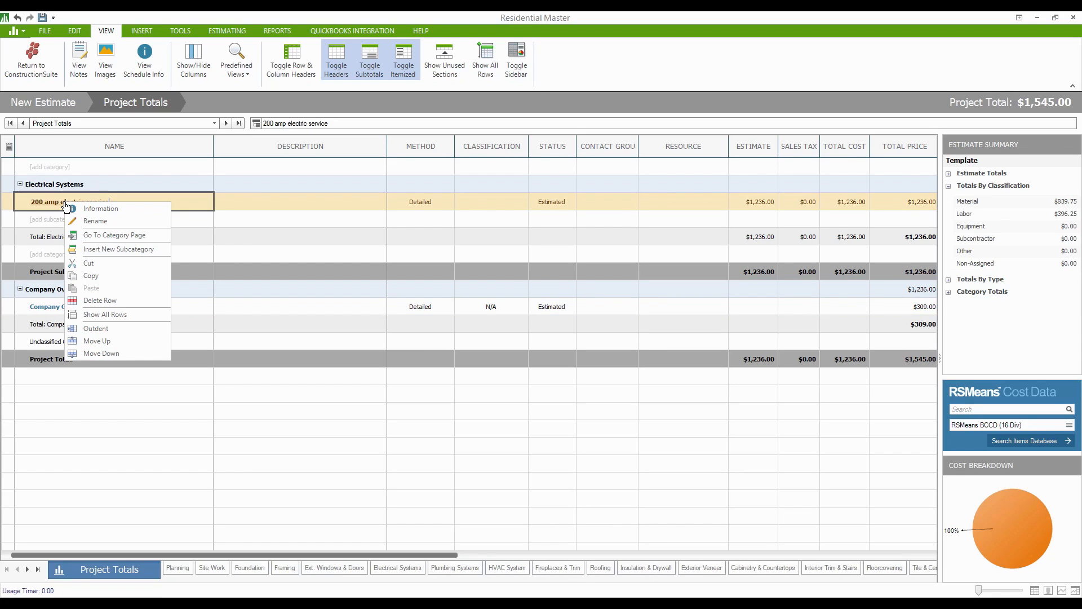
pyautogui.click(105, 303)
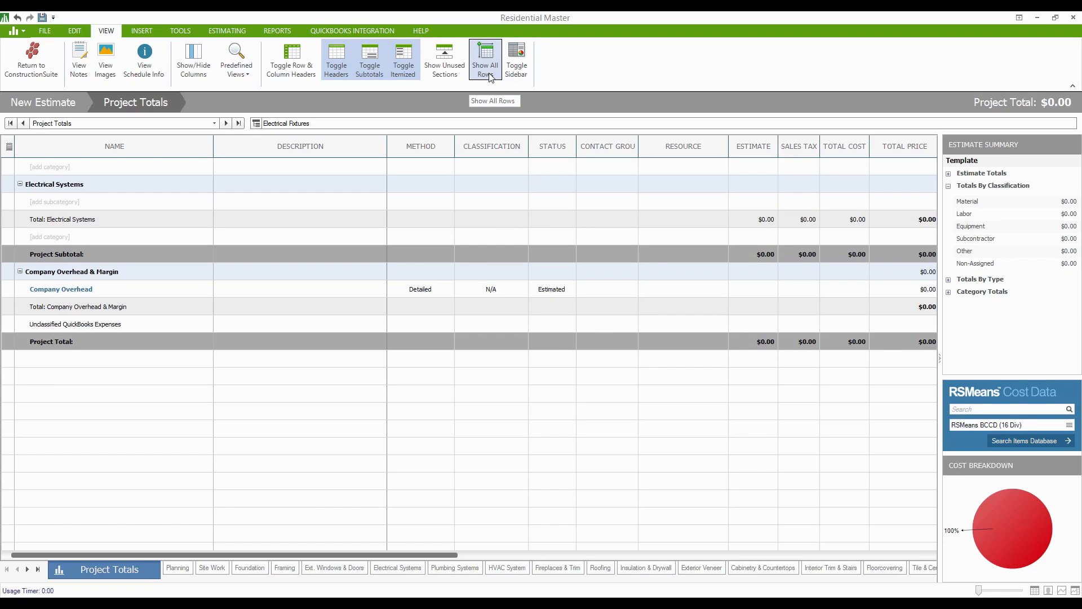
pyautogui.click(447, 67)
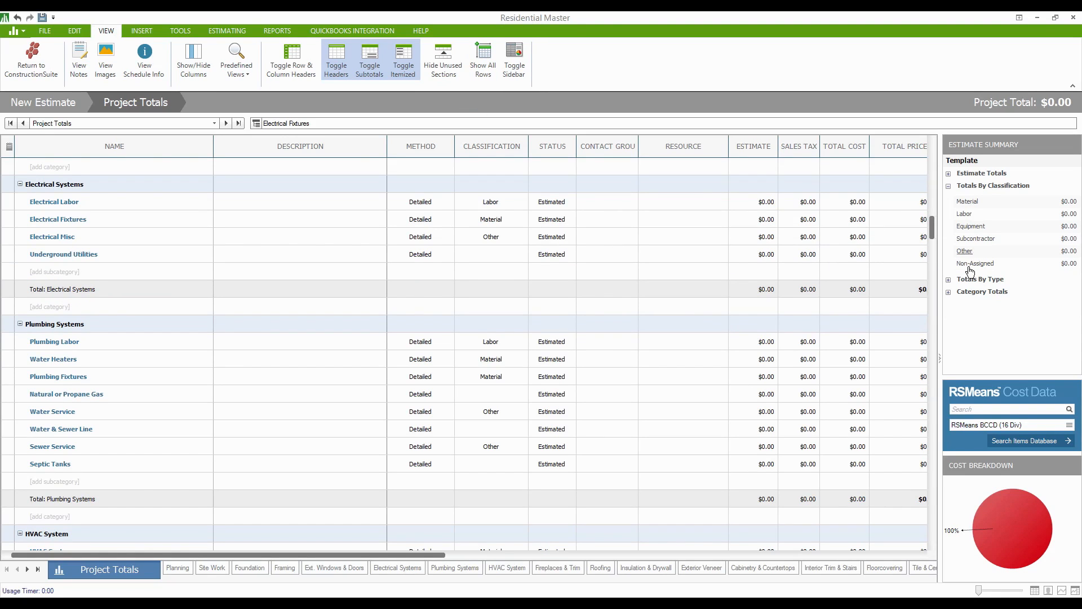
# Open Design Services in the Planning category, set its method to Lump Sum, and enter a cost of 100,000.
pyautogui.moveTo(933, 232); pyautogui.dragTo(930, 117)
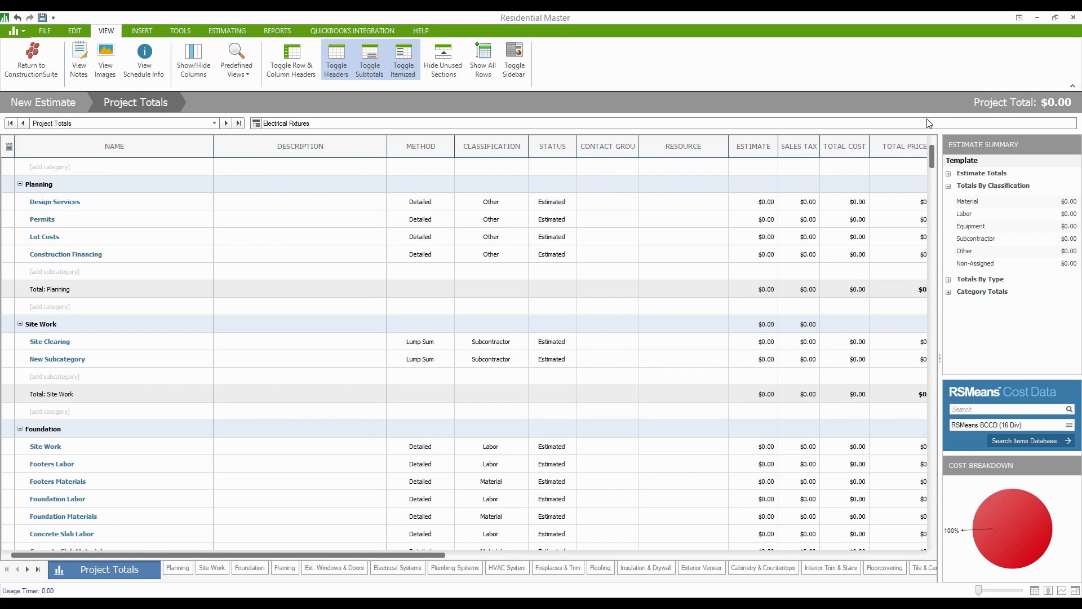
pyautogui.click(42, 202)
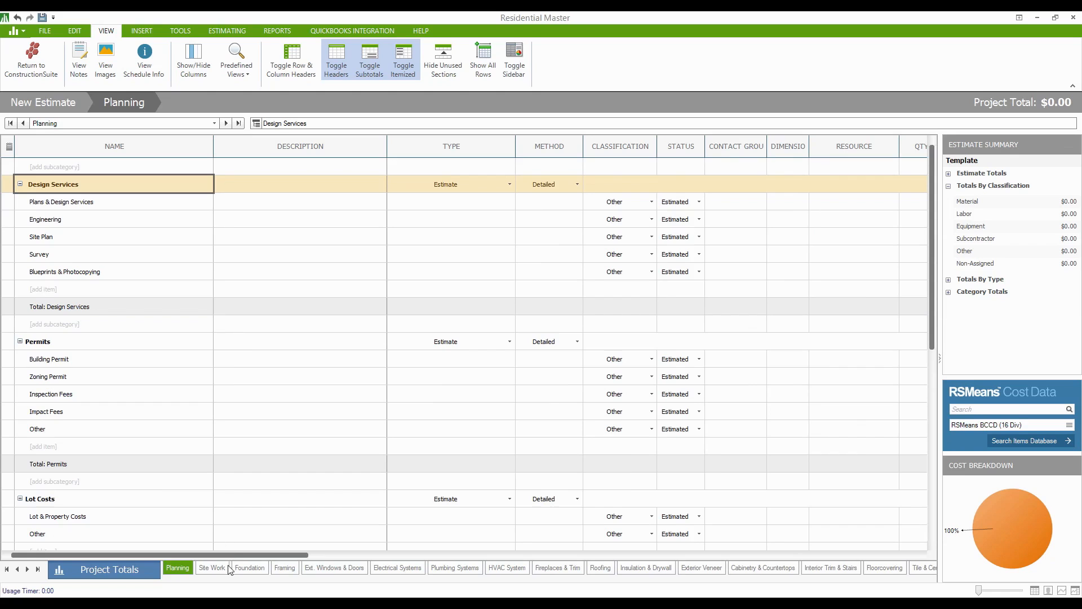
pyautogui.click(561, 184)
pyautogui.click(562, 203)
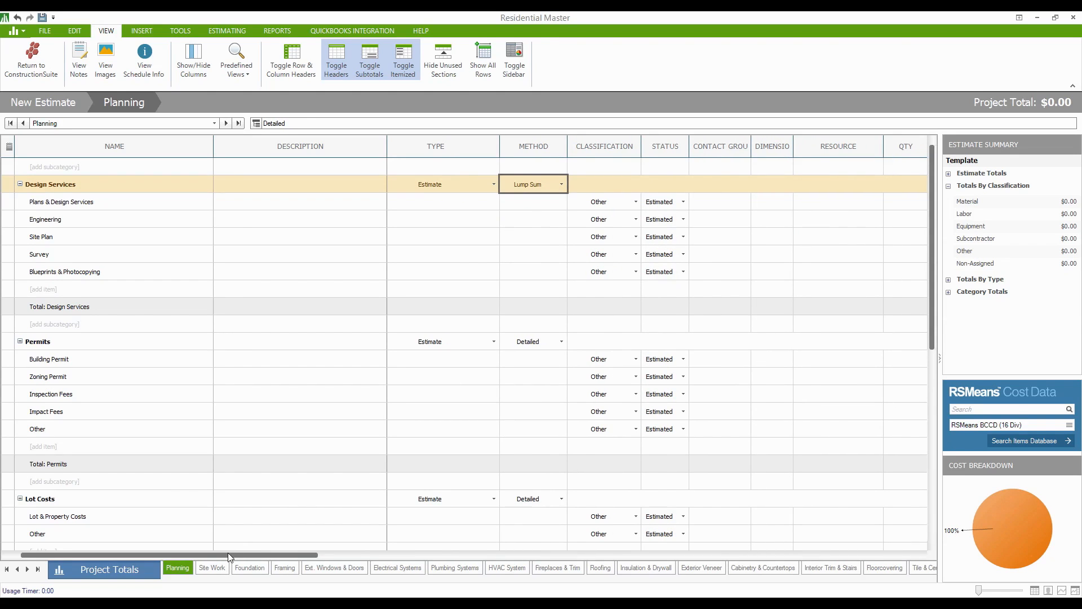
pyautogui.moveTo(228, 554); pyautogui.dragTo(346, 562)
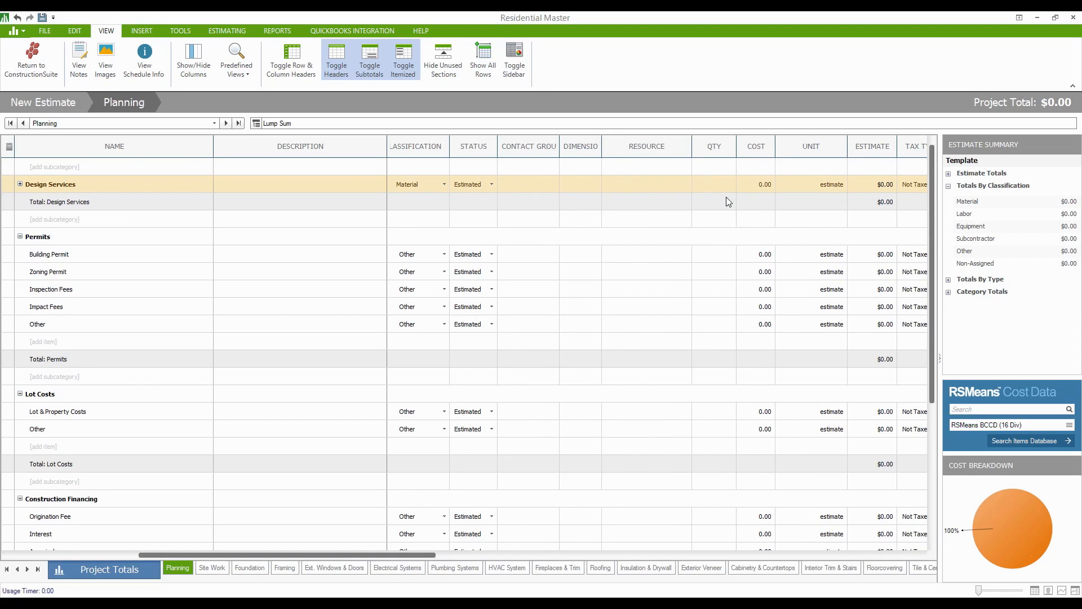
pyautogui.write('10000')
pyautogui.press('Return')
pyautogui.press('Return')
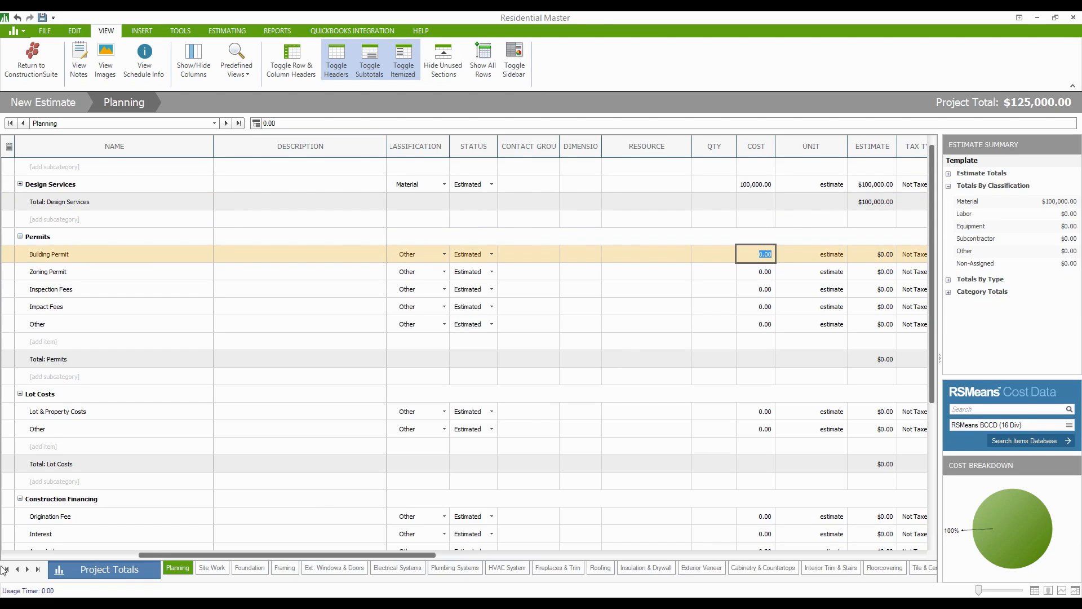
# In Company Overhead & Margin, set the Company Overhead Percentage item to 20 percent with the unit Percent Margin.
pyautogui.click(37, 569)
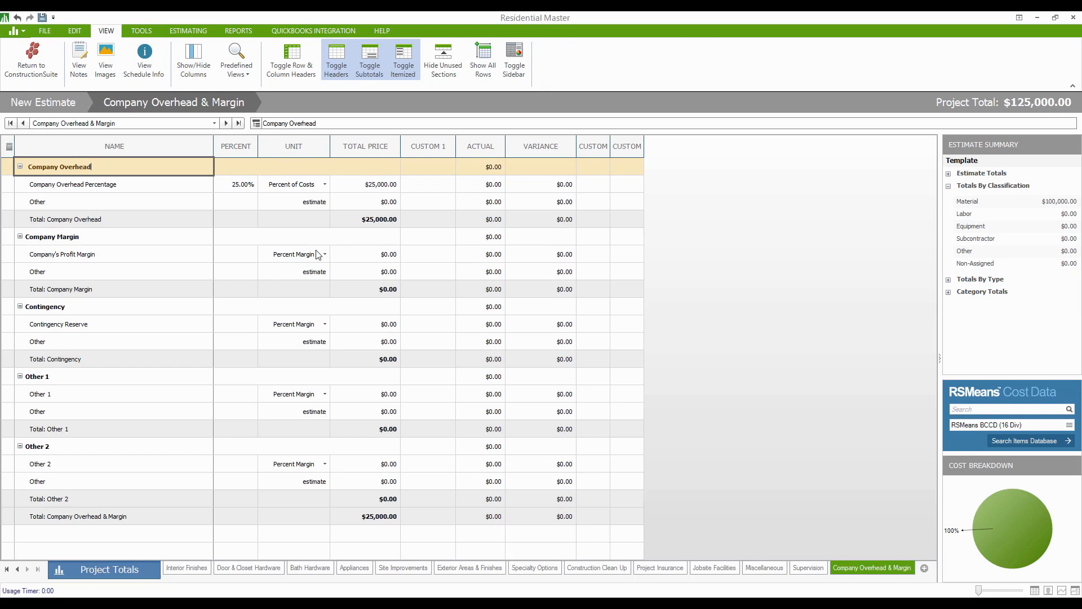
pyautogui.click(252, 189)
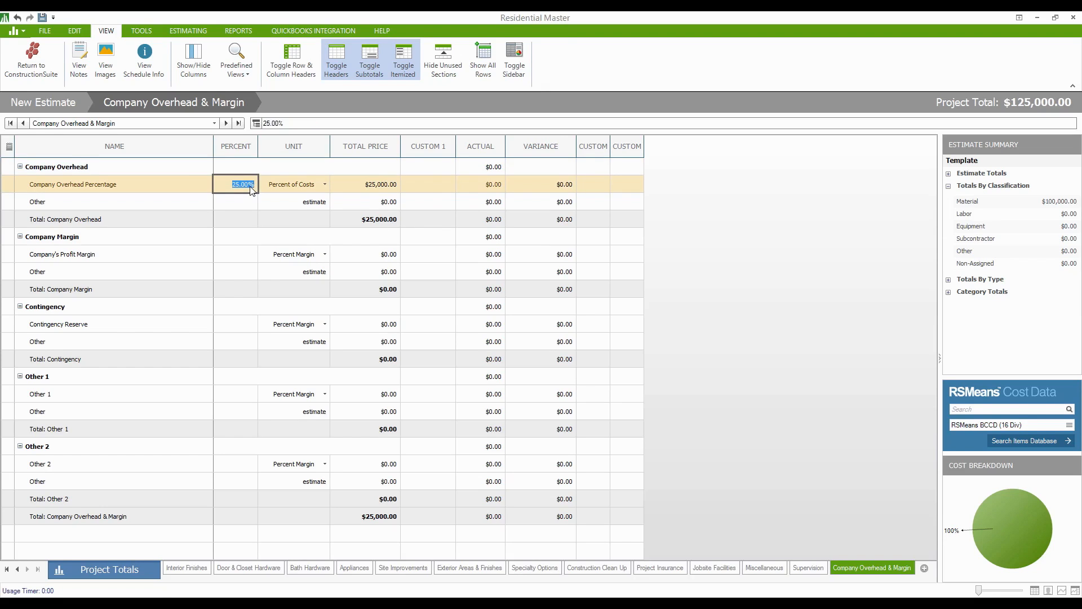
pyautogui.write('20')
pyautogui.click(319, 189)
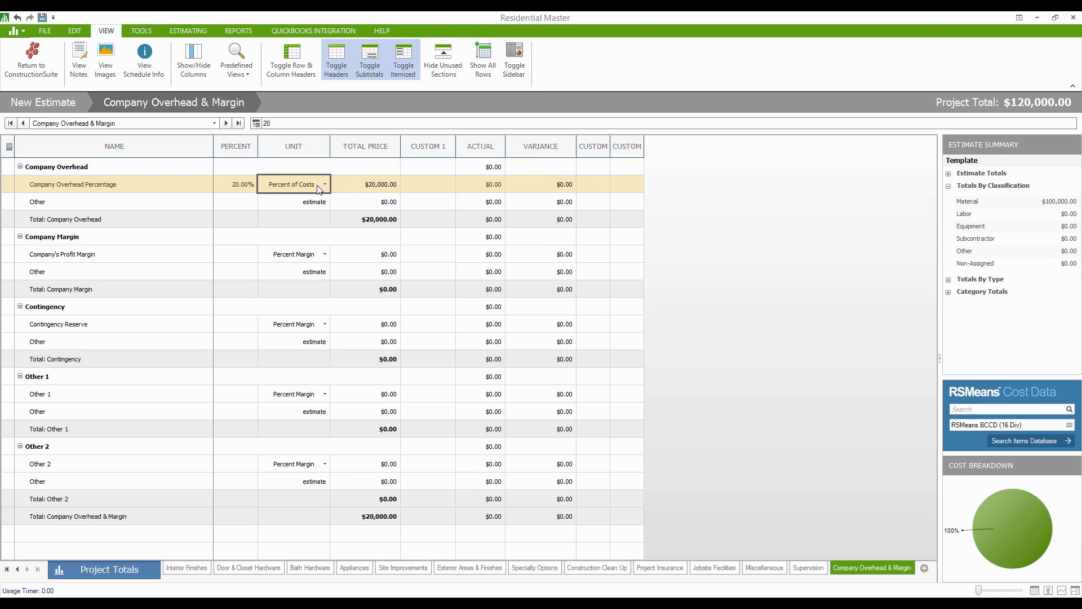
pyautogui.click(320, 190)
pyautogui.click(310, 207)
pyautogui.click(232, 189)
pyautogui.press('Return')
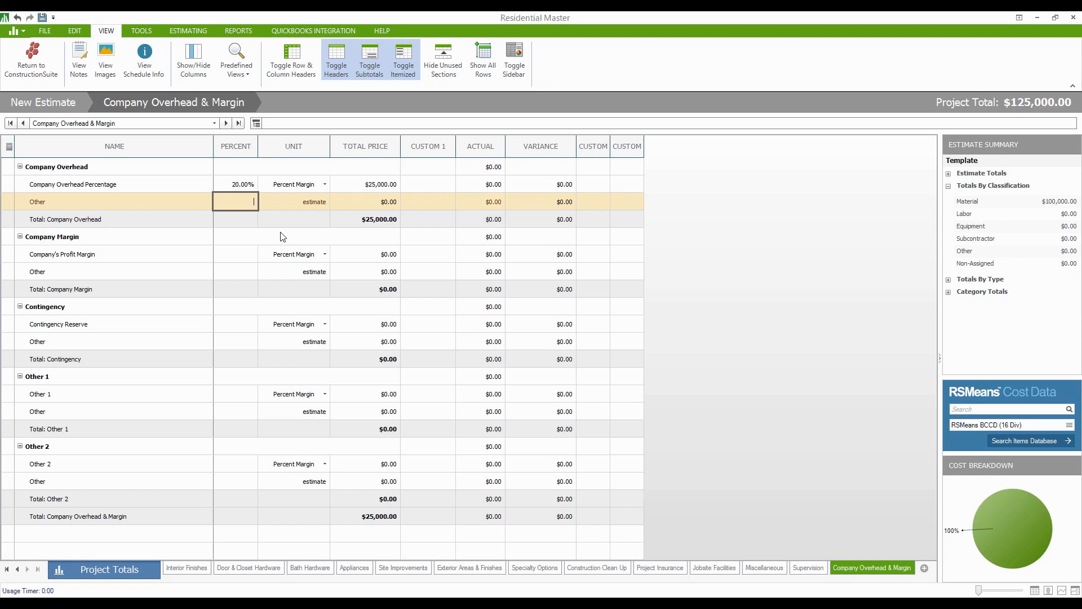
# Check the overhead item's total price and set the Company Overhead Percentage to 40 percent.
pyautogui.click(369, 190)
pyautogui.click(660, 338)
pyautogui.click(219, 189)
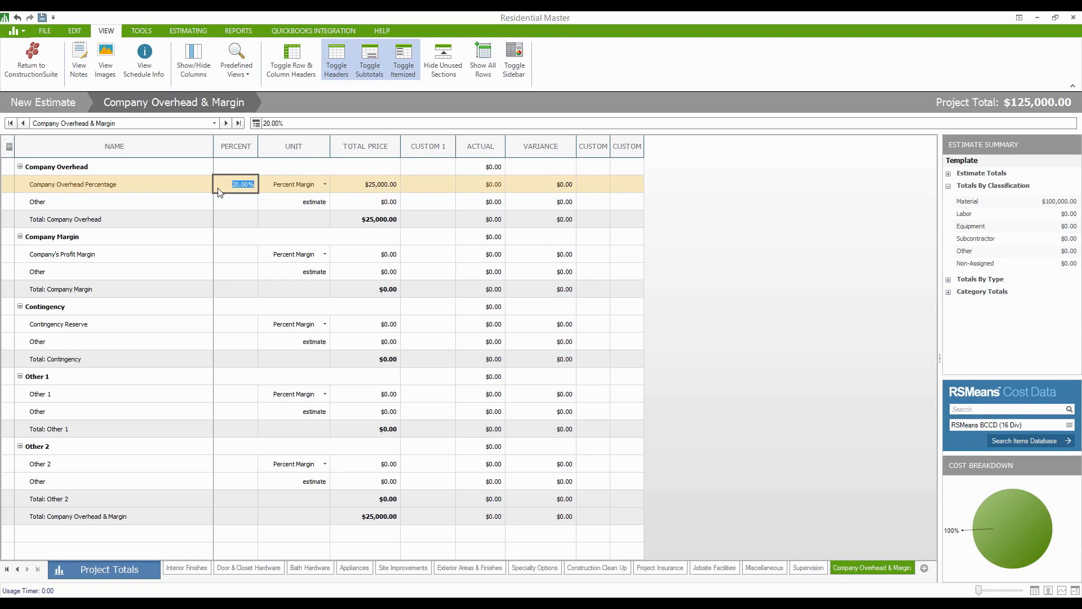
pyautogui.write('40')
pyautogui.press('Return')
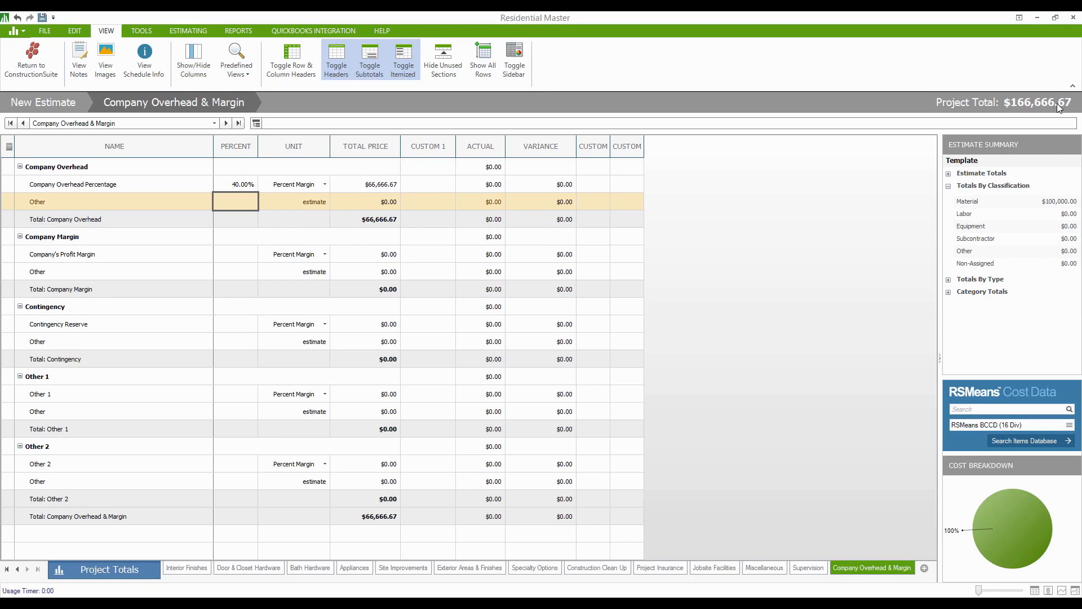
# Set the Company Overhead Percentage item to 67 percent and change its unit to Percent of Costs.
pyautogui.click(238, 182)
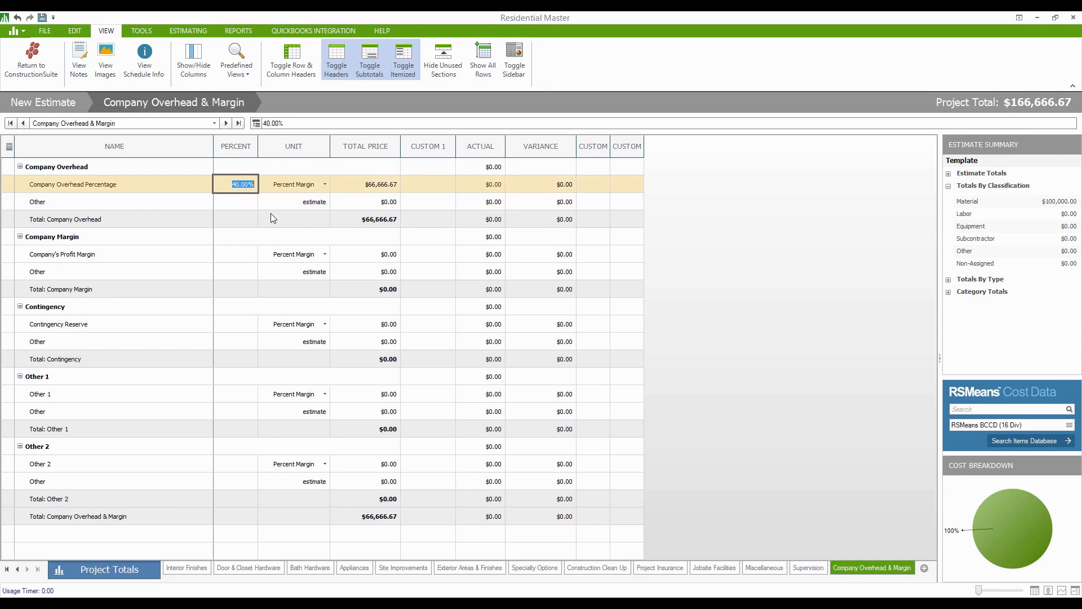
pyautogui.write('67')
pyautogui.press('Tab')
pyautogui.click(312, 186)
pyautogui.click(313, 186)
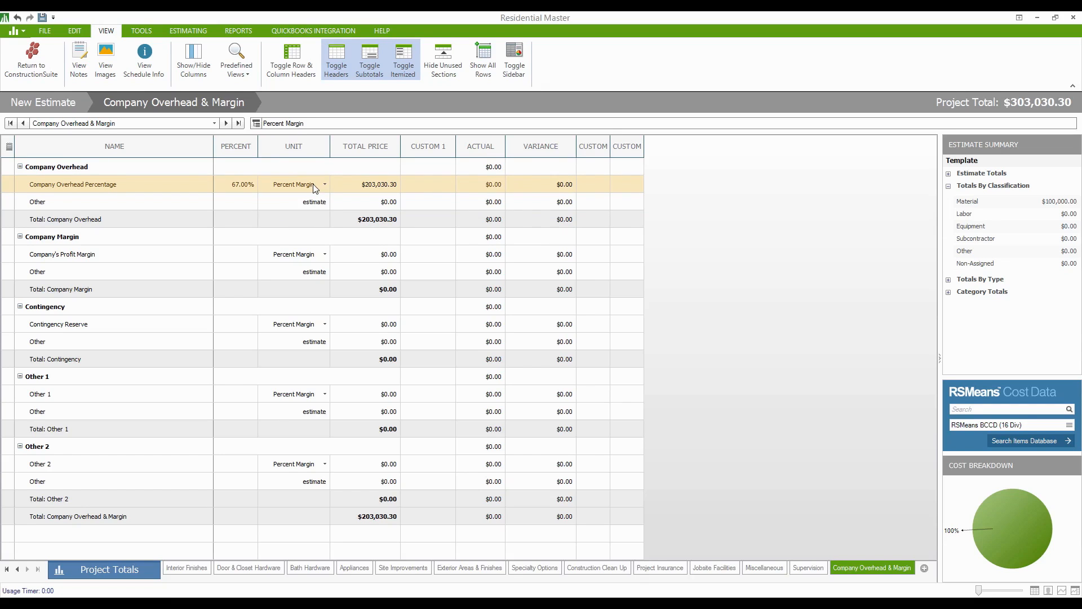
pyautogui.click(312, 186)
pyautogui.click(299, 203)
pyautogui.click(243, 191)
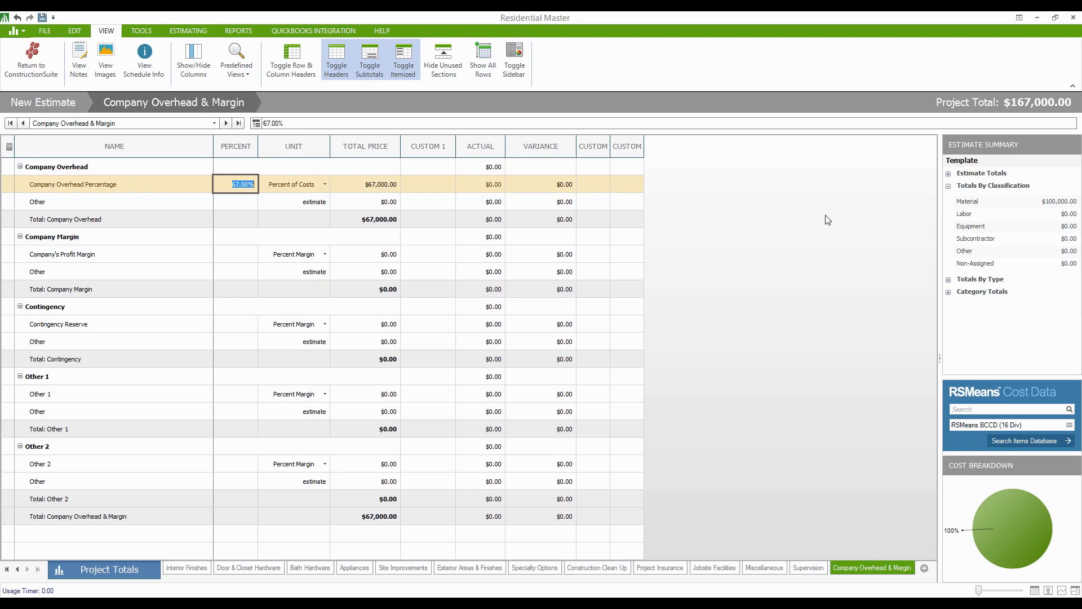
# Open the Site Work category from the Project Totals and apply the first preconfigured view in the Show/Hide Columns settings.
pyautogui.click(93, 579)
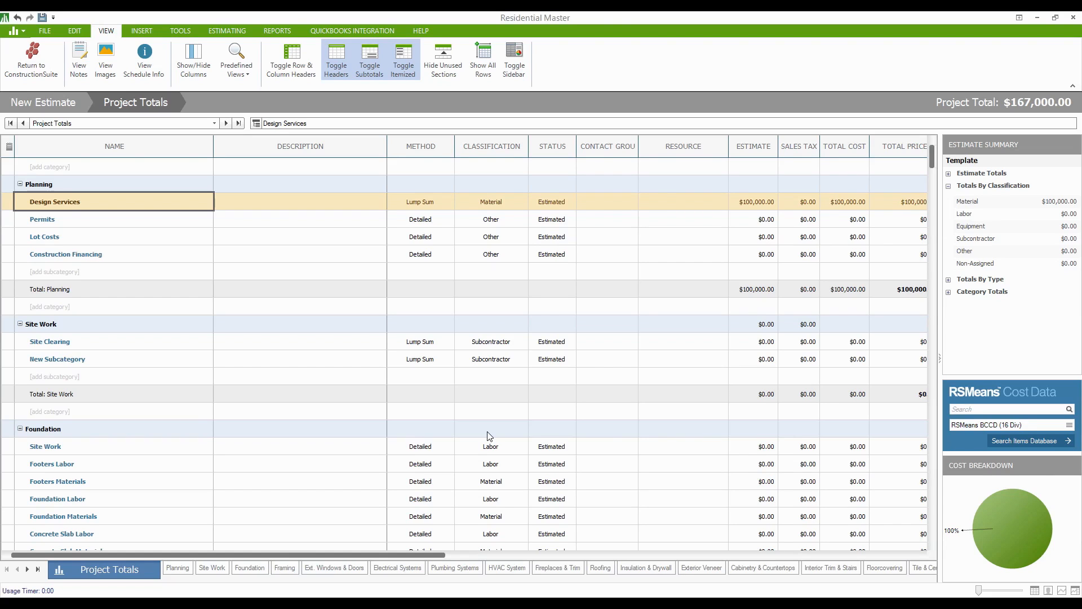
pyautogui.click(44, 324)
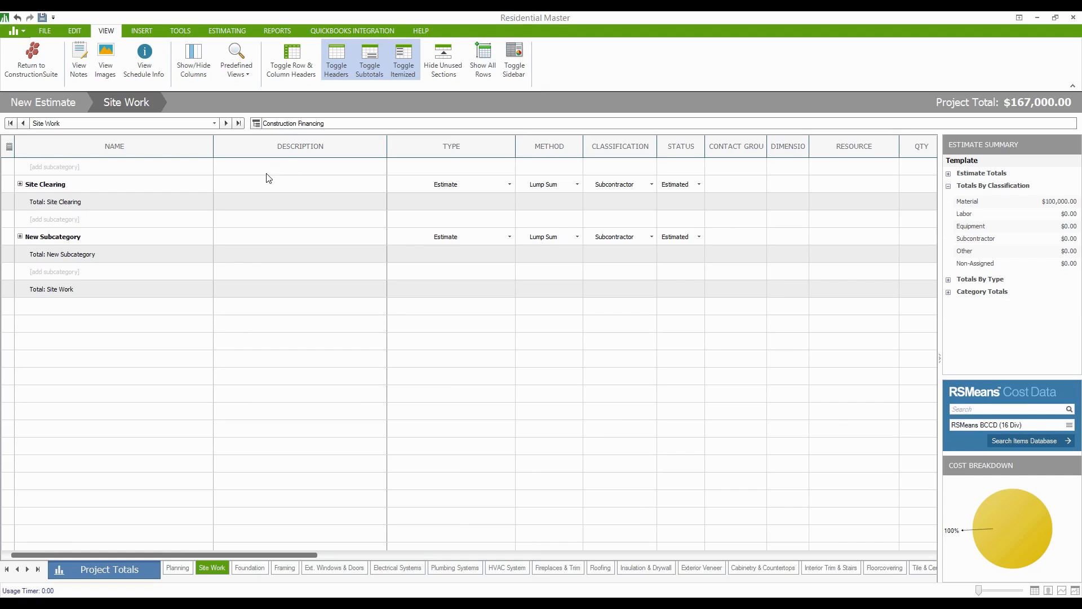
pyautogui.rightClick(245, 148)
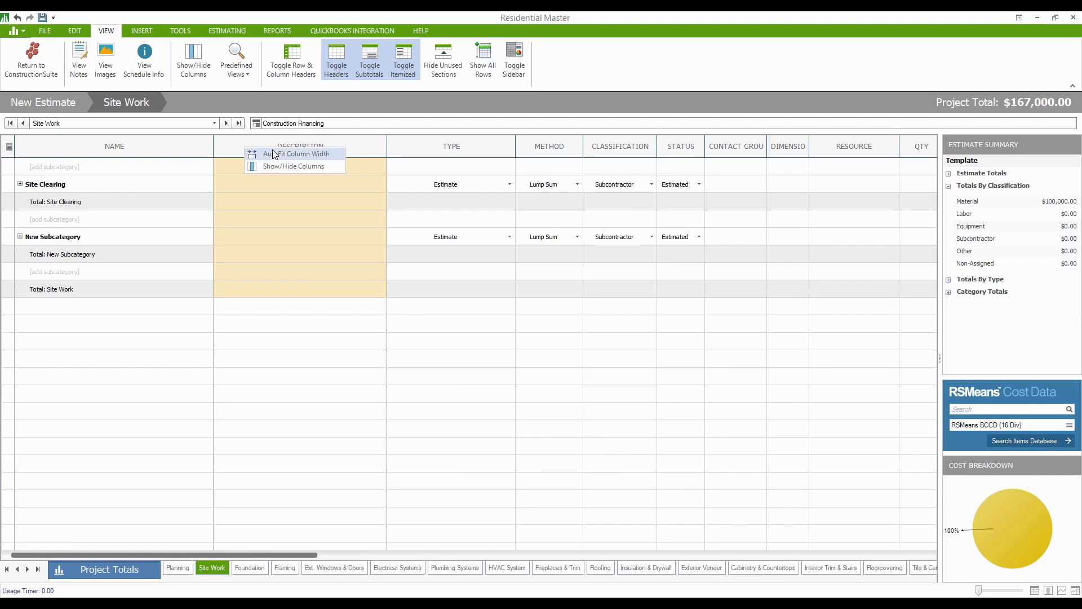
pyautogui.click(274, 167)
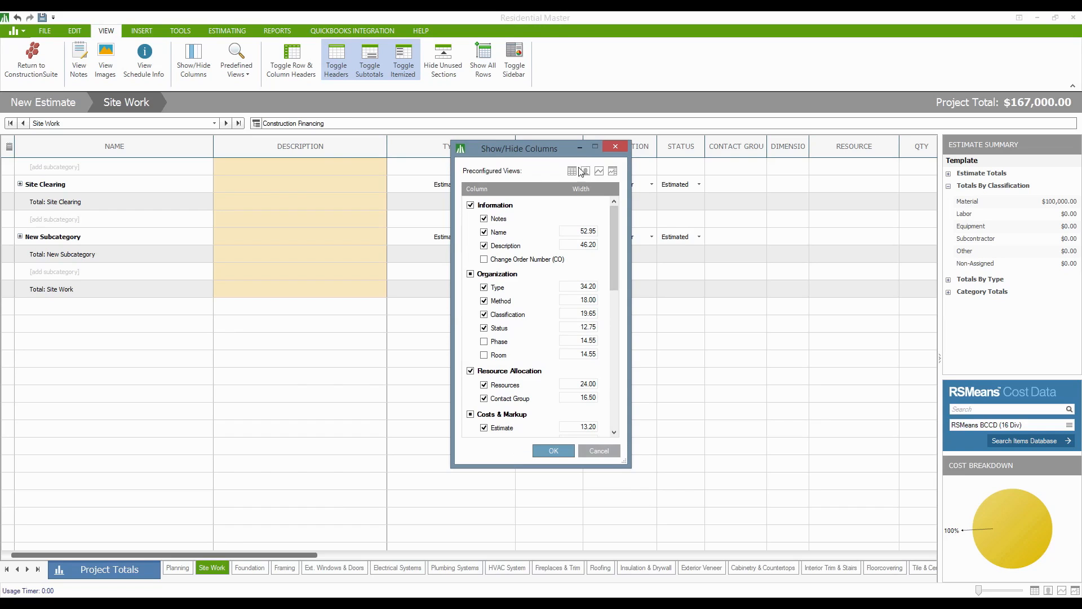
pyautogui.click(571, 173)
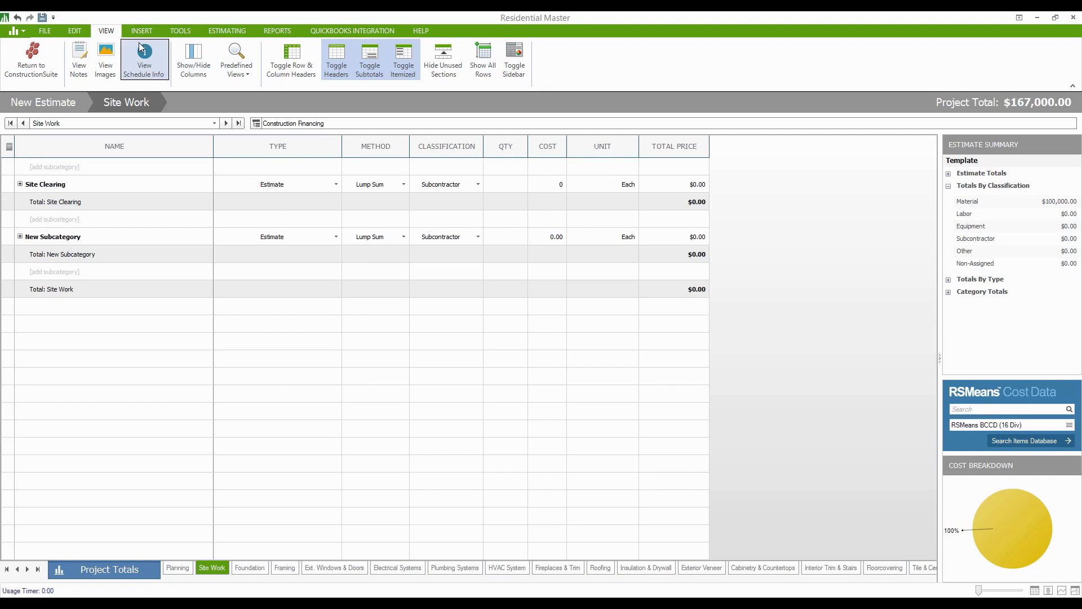
# Add the Phase and Room columns to the Site Work category.
pyautogui.click(195, 57)
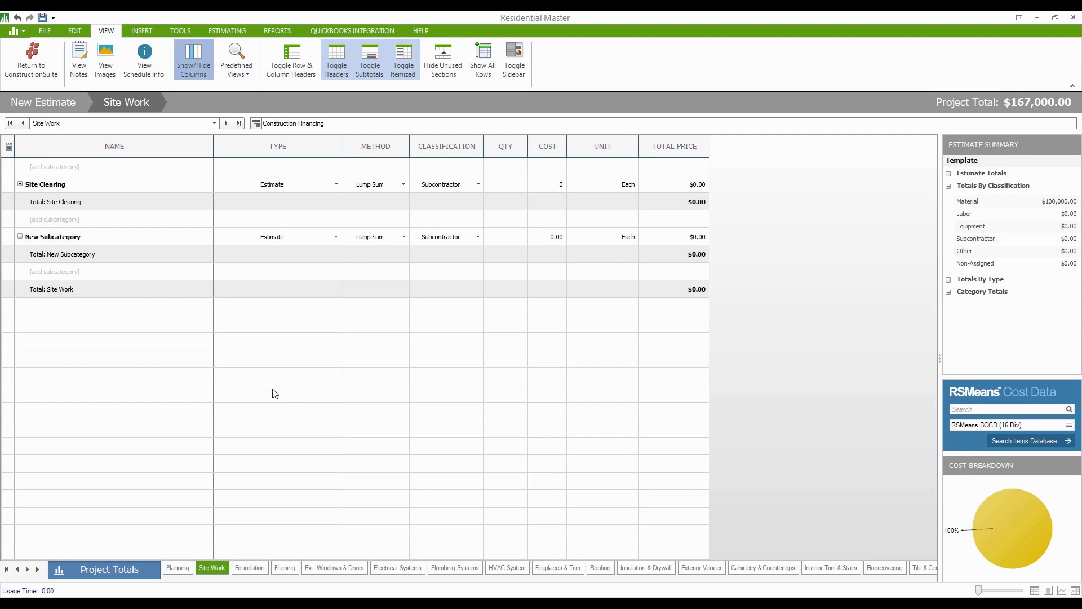
pyautogui.click(483, 342)
pyautogui.click(484, 355)
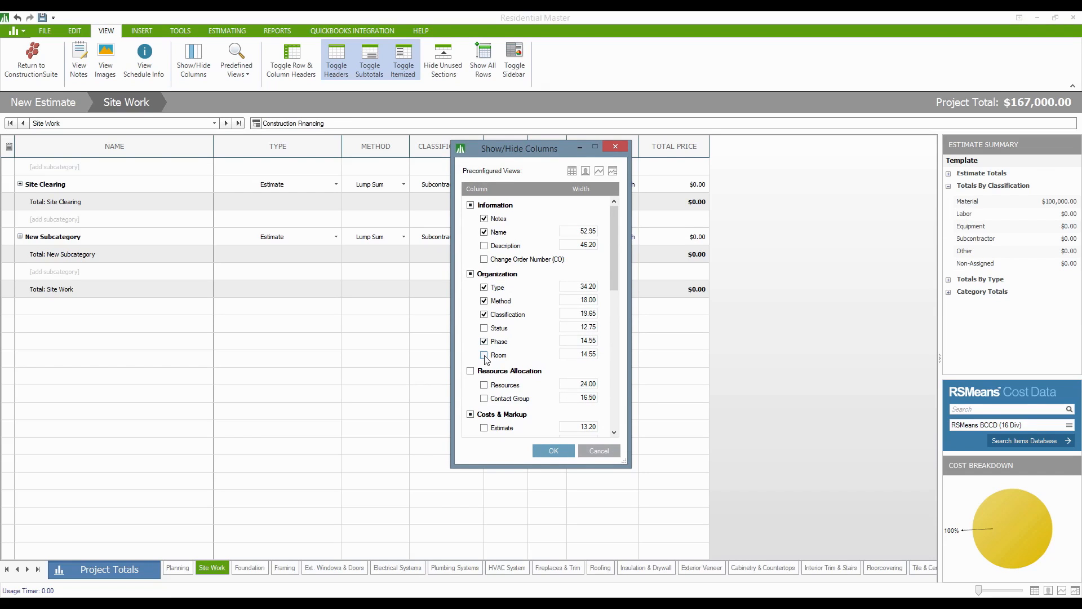
pyautogui.click(545, 449)
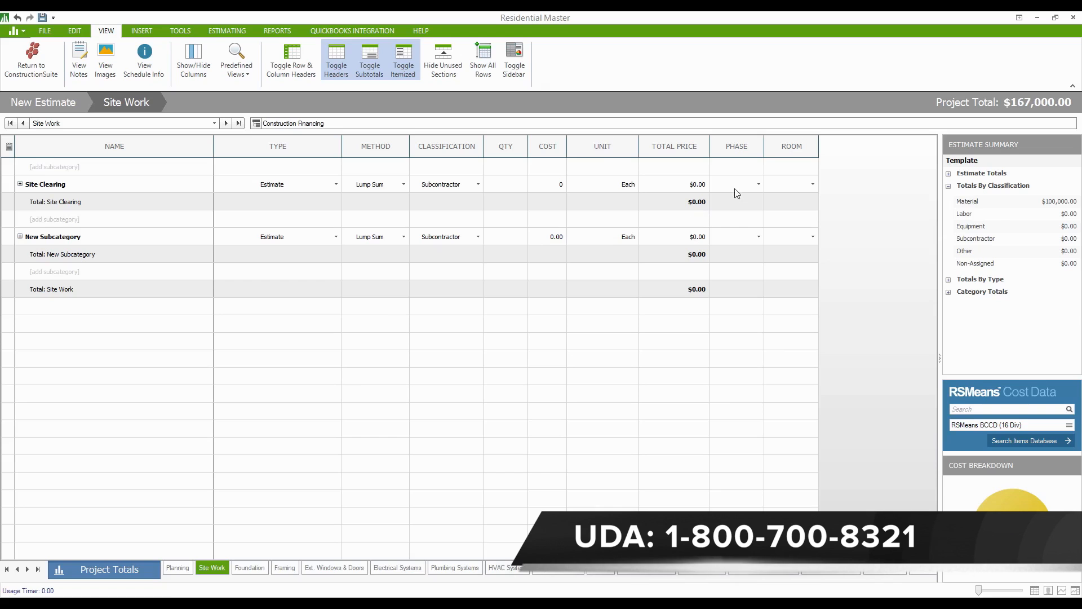
# Examine the phase choices for Site Clearing and the editable phase list, and leave without choosing a phase.
pyautogui.click(759, 184)
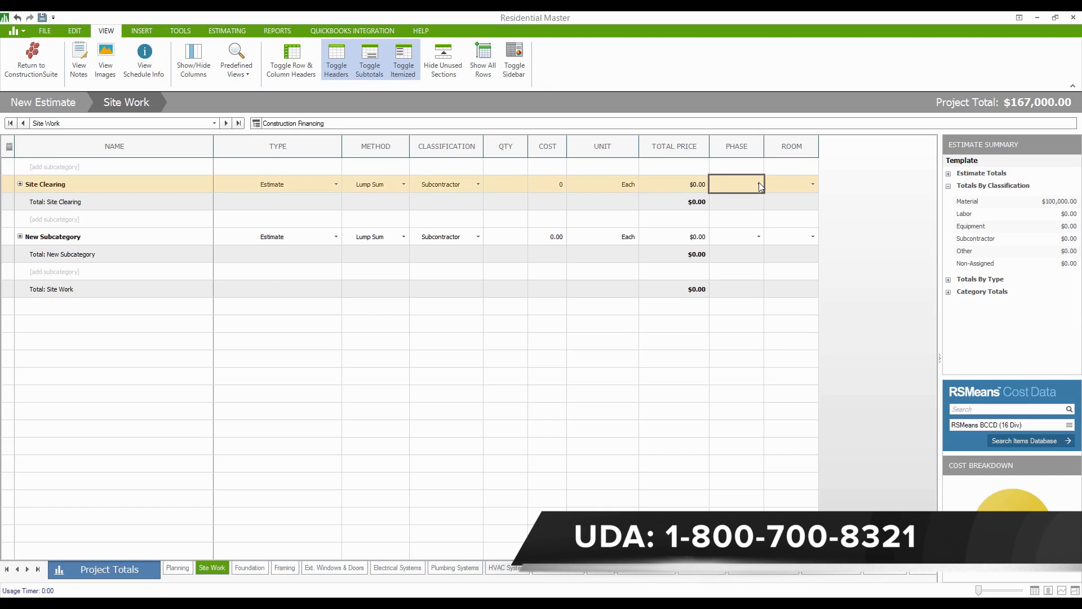
pyautogui.click(759, 184)
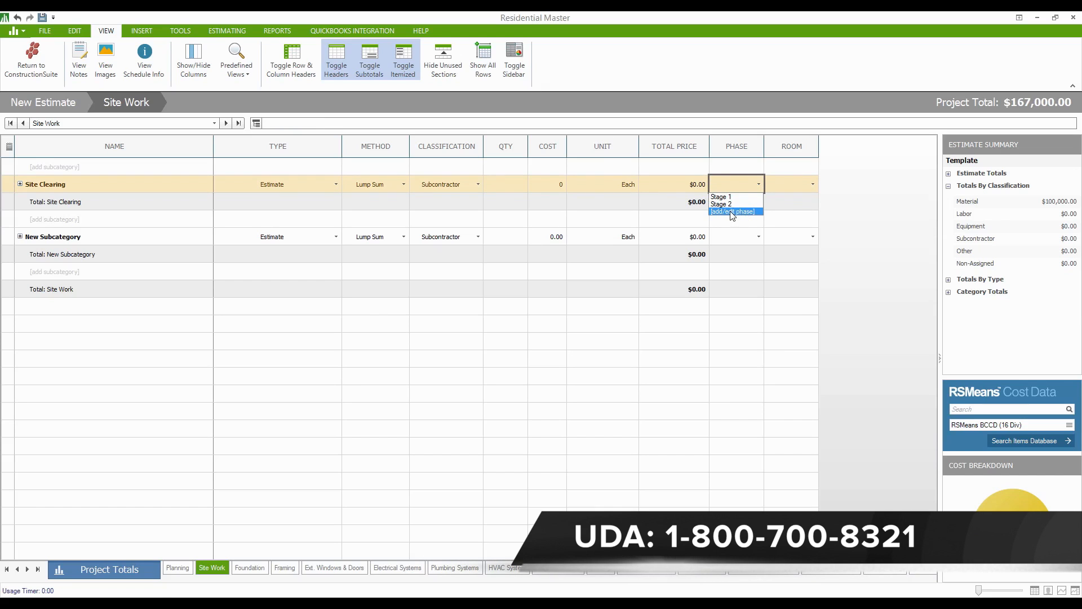
pyautogui.click(745, 212)
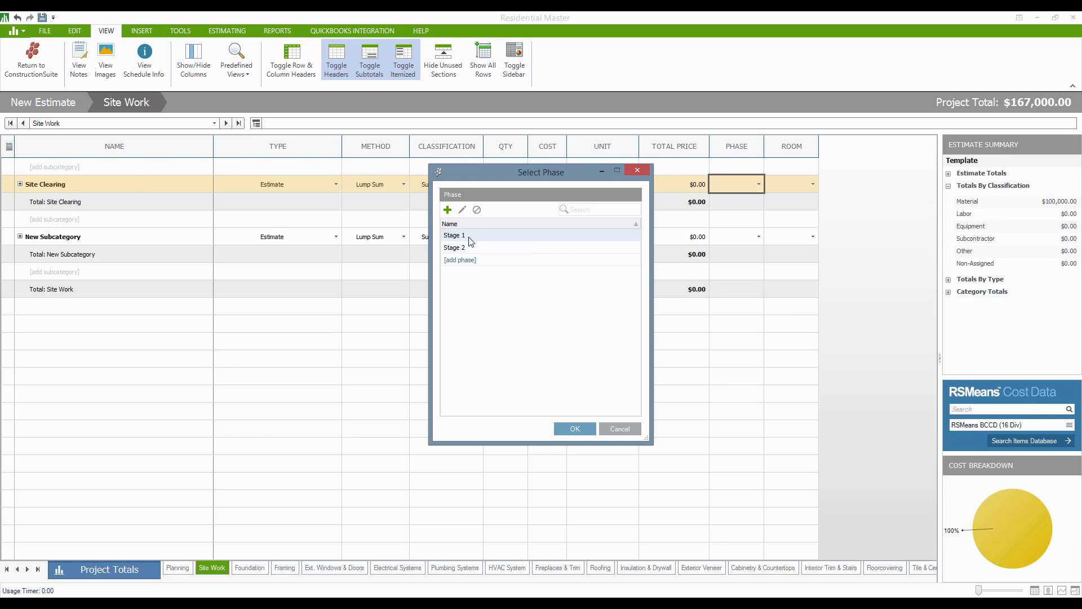
pyautogui.click(638, 169)
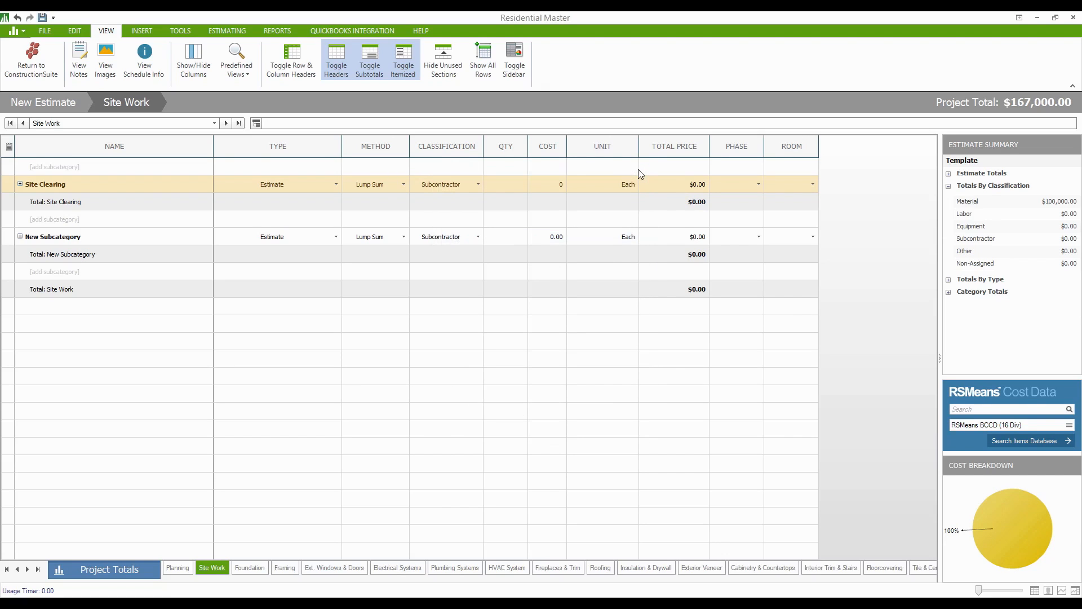
# Bring up the report commands, close the separate Items Database window, and list the available project management reports.
pyautogui.click(278, 31)
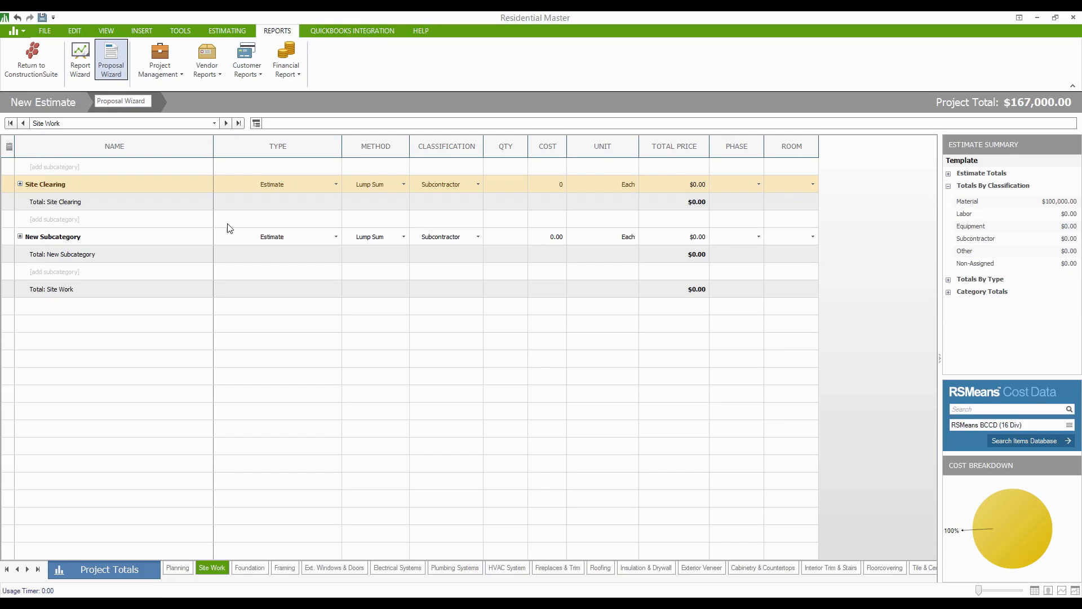
pyautogui.moveTo(570, 602)
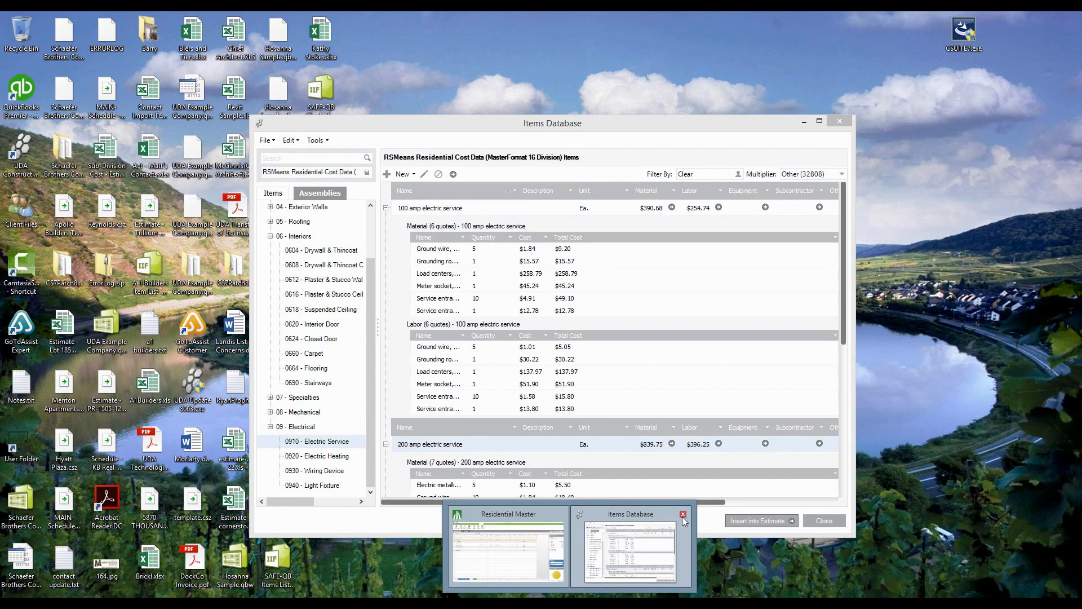
pyautogui.click(683, 515)
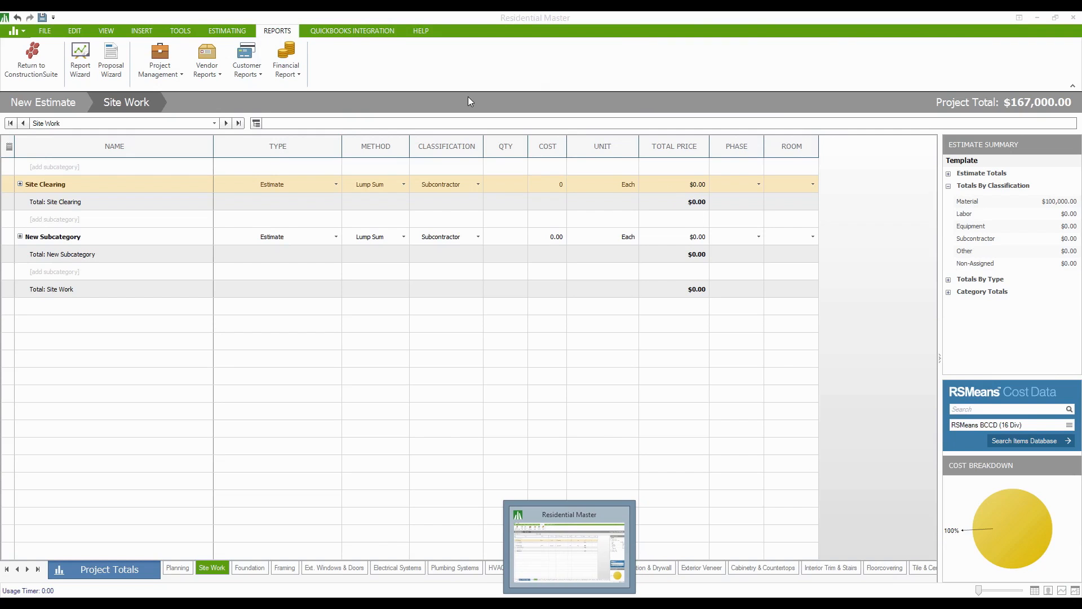
pyautogui.click(180, 63)
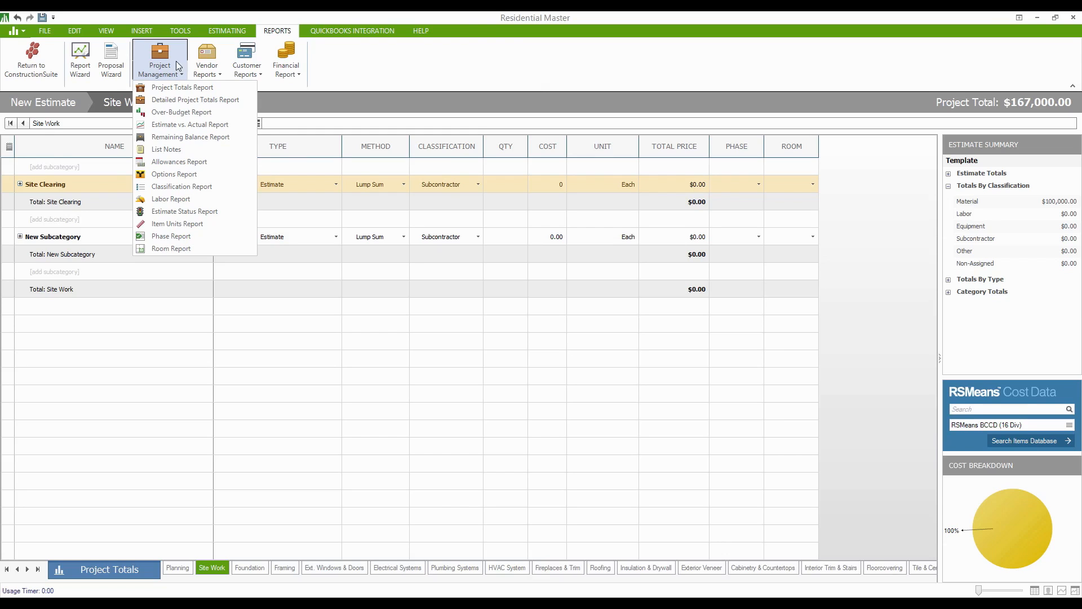
pyautogui.click(200, 249)
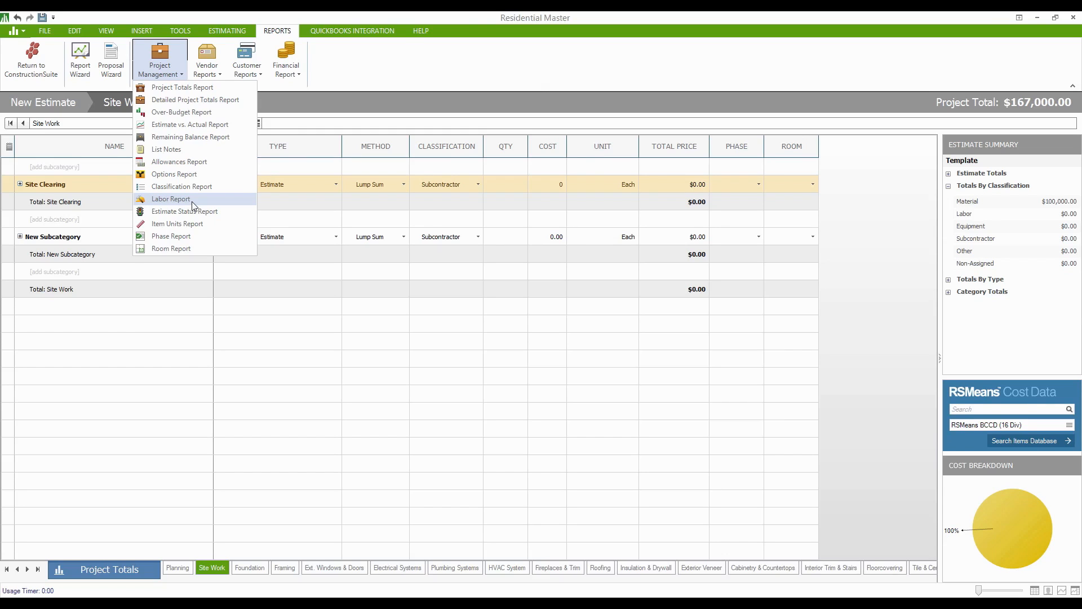
# Examine the available vendor, customer, financial and project management reports, and leave without running any of them.
pyautogui.click(213, 72)
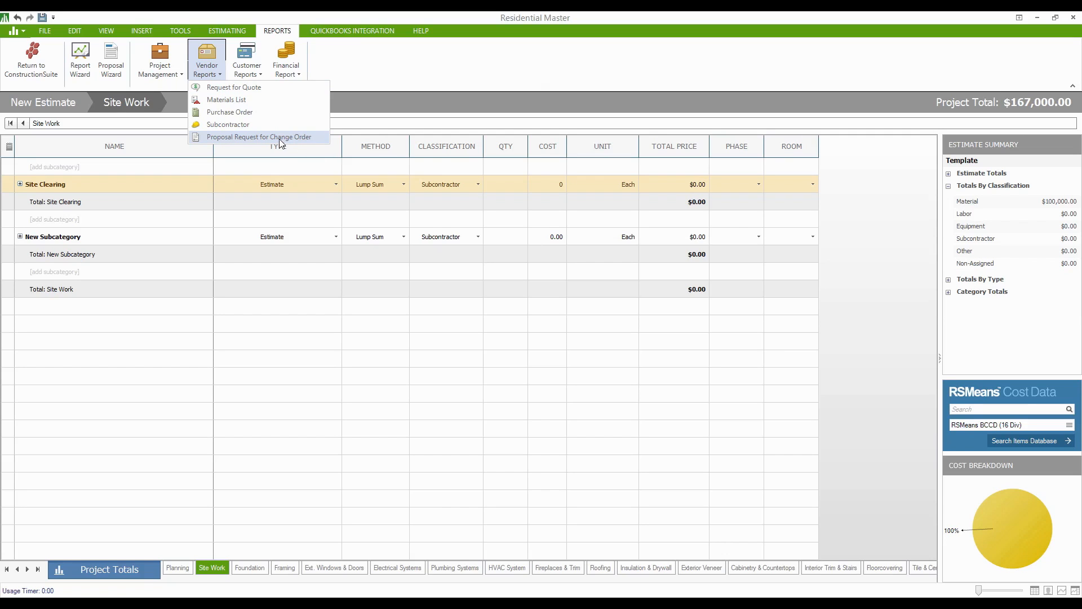
pyautogui.click(246, 73)
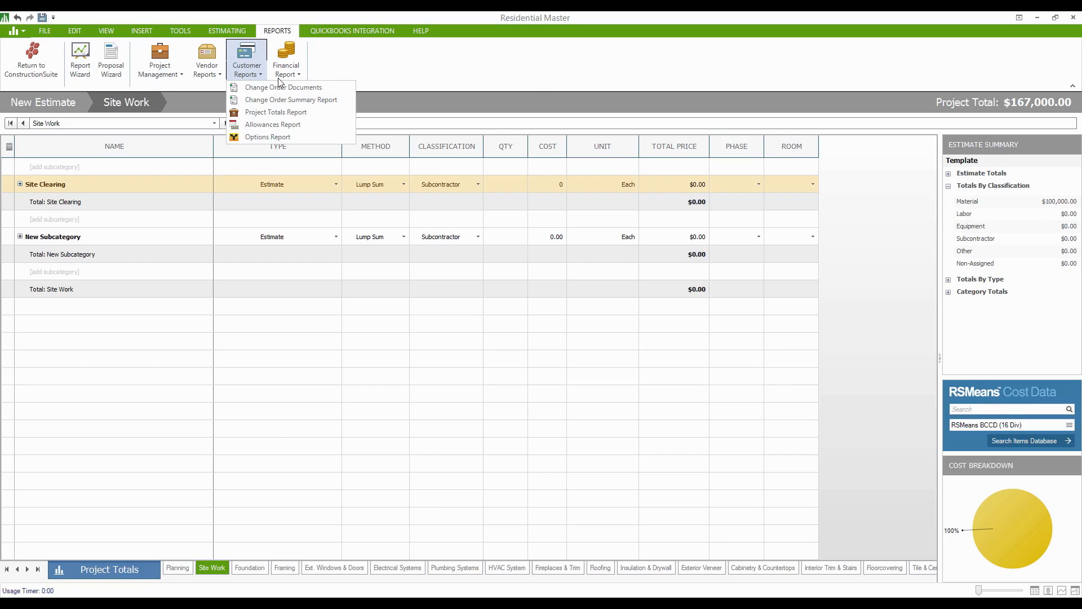
pyautogui.click(336, 67)
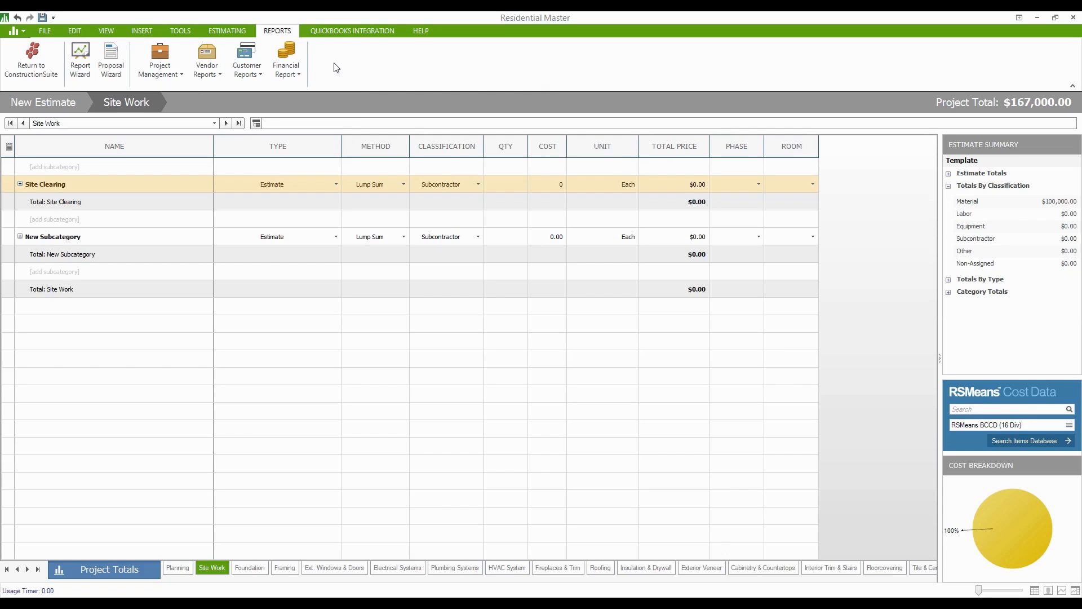
pyautogui.click(288, 71)
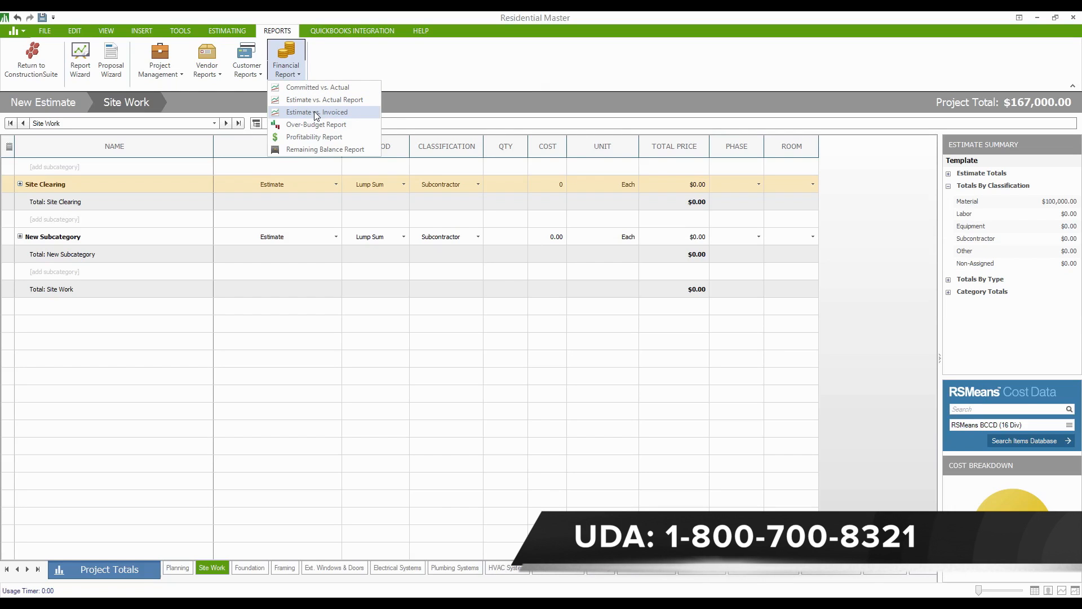
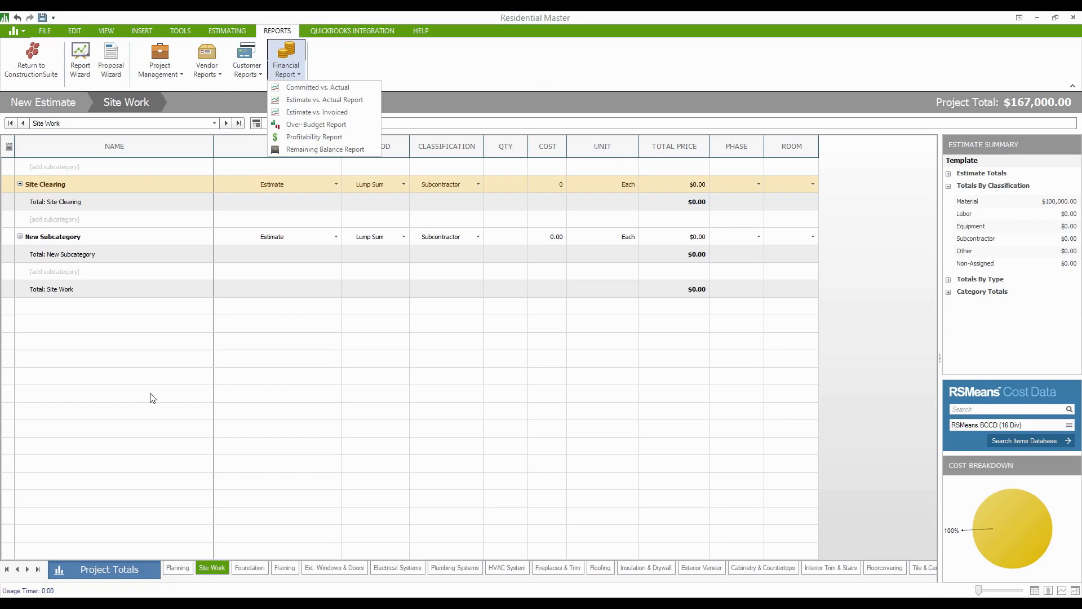
pyautogui.click(292, 99)
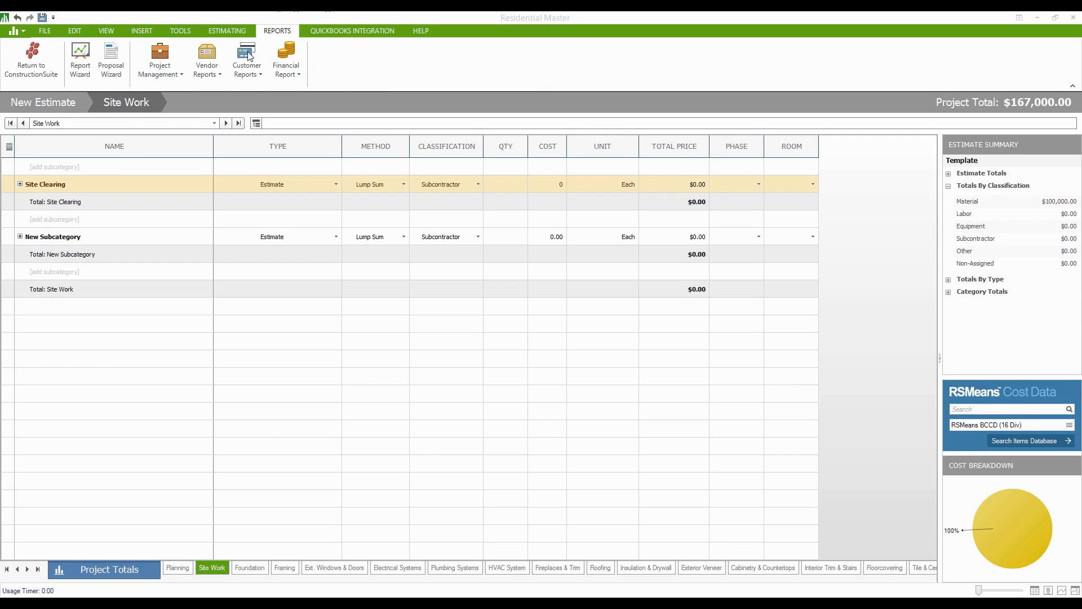
pyautogui.click(172, 57)
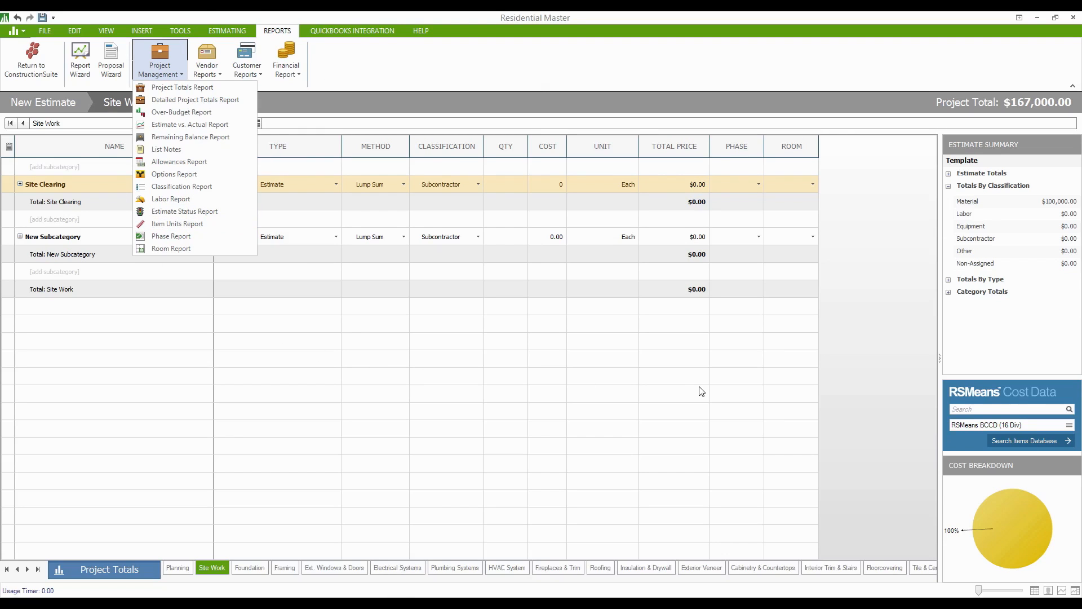
pyautogui.click(889, 412)
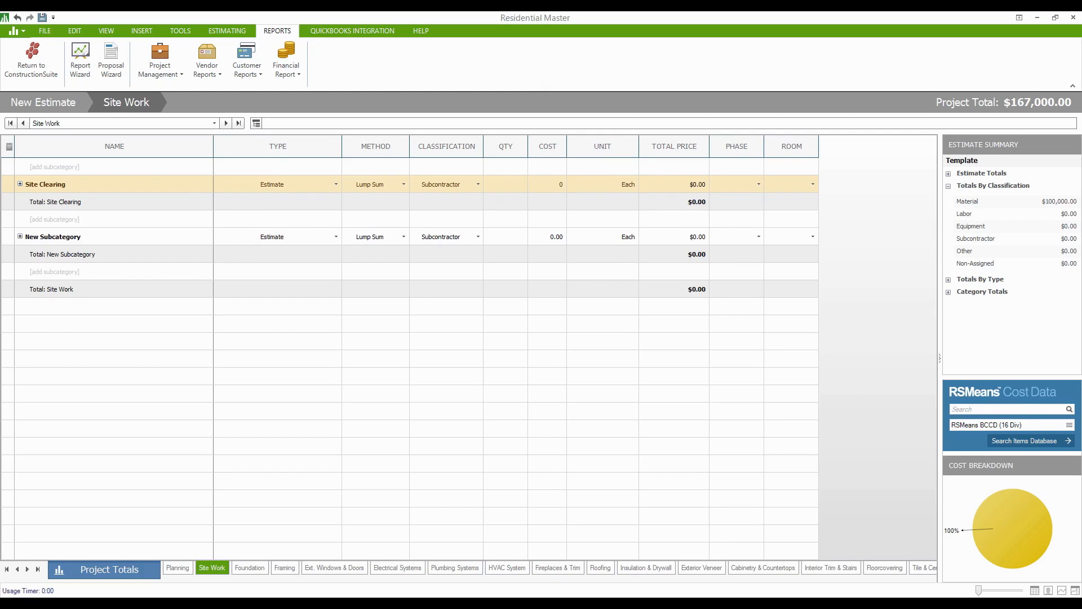
# Switch to UDA ConstructionSuite and open the existing estimate from the Simpson TI project's recent files.
pyautogui.click(743, 603)
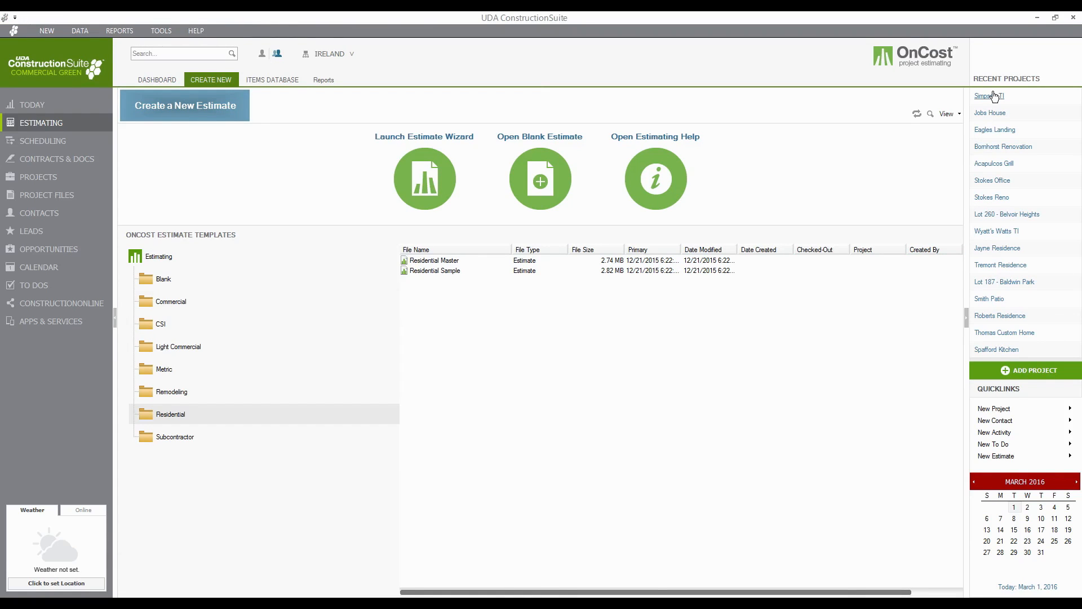
pyautogui.click(991, 197)
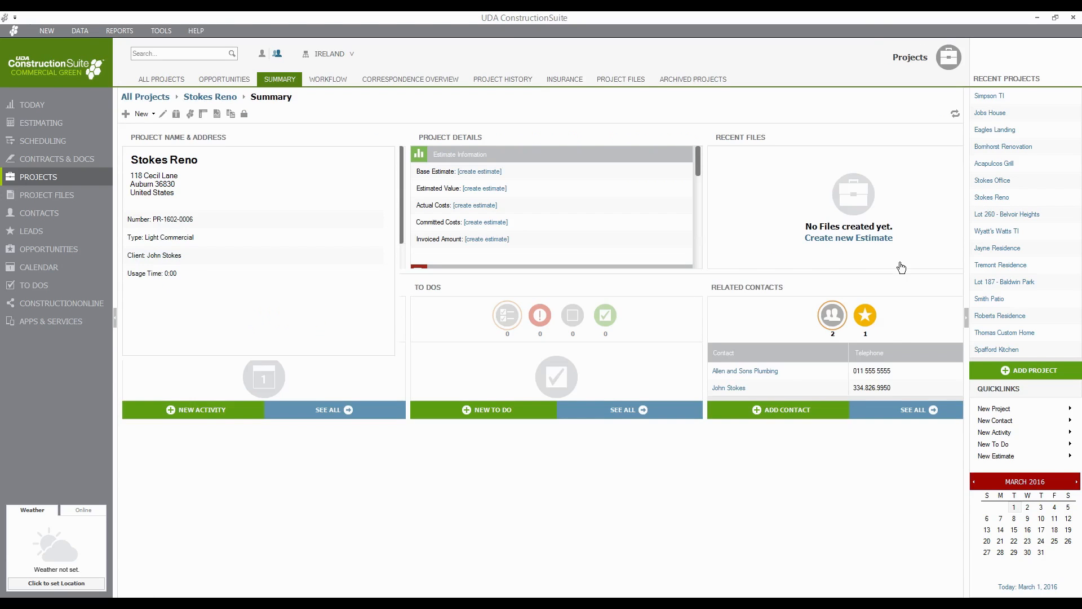
pyautogui.click(990, 96)
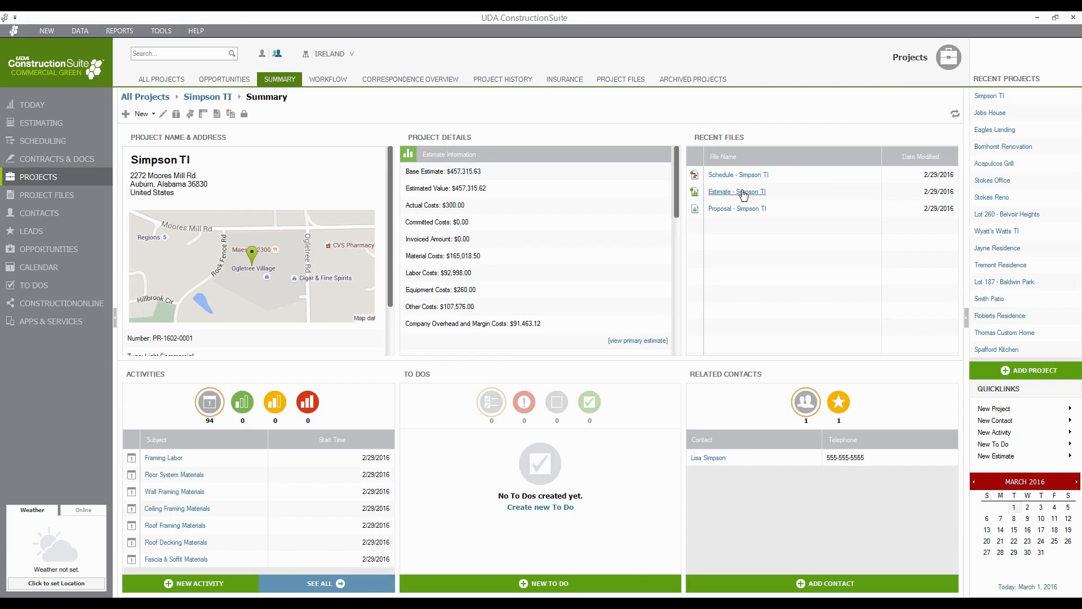
pyautogui.click(743, 192)
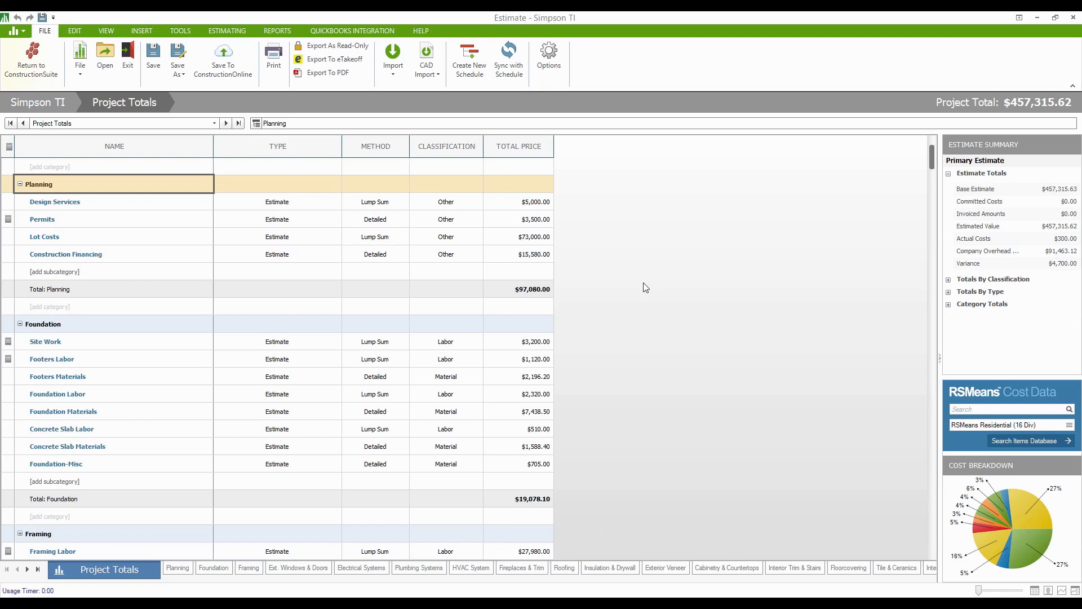
# Open the Project Insurance category from the Project Totals and collapse its Builder's Risk Insurance subcategory.
pyautogui.scroll(-9, 643, 287)
pyautogui.scroll(-10, 638, 285)
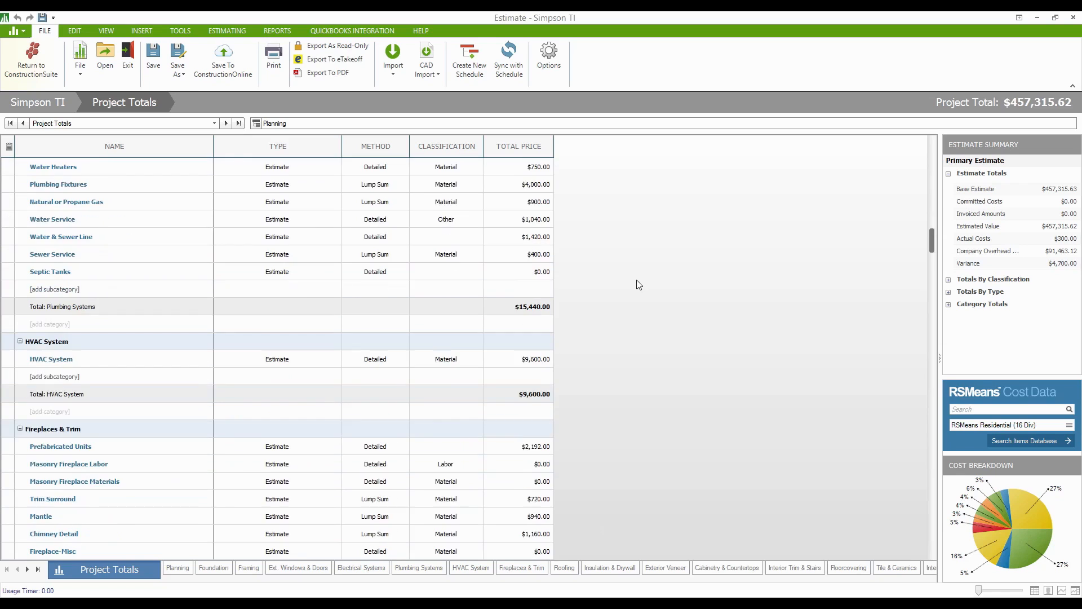
pyautogui.moveTo(933, 250); pyautogui.dragTo(937, 569)
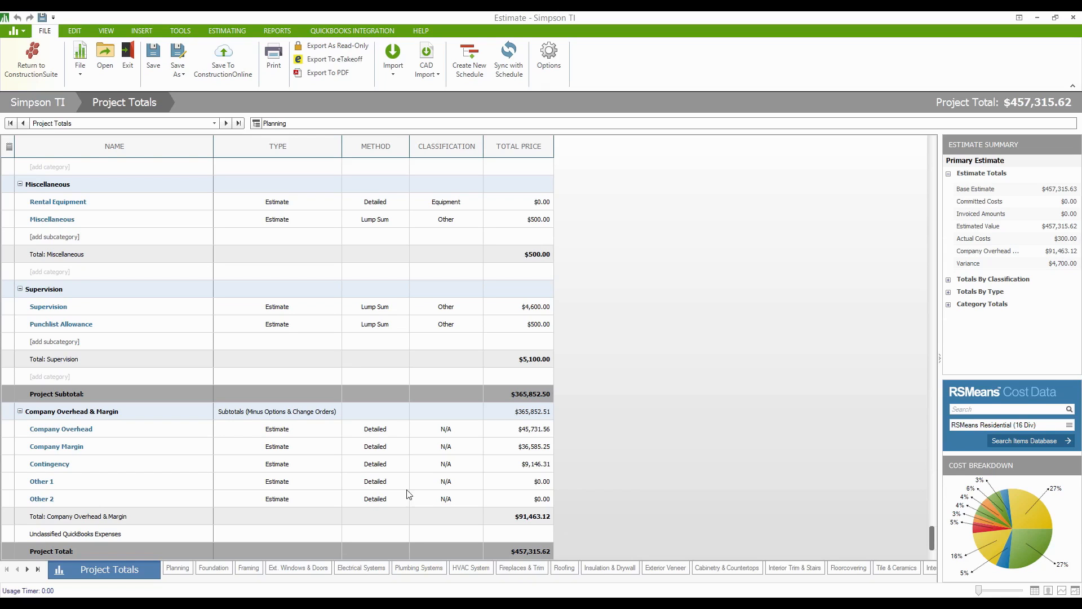
pyautogui.scroll(6, 642, 405)
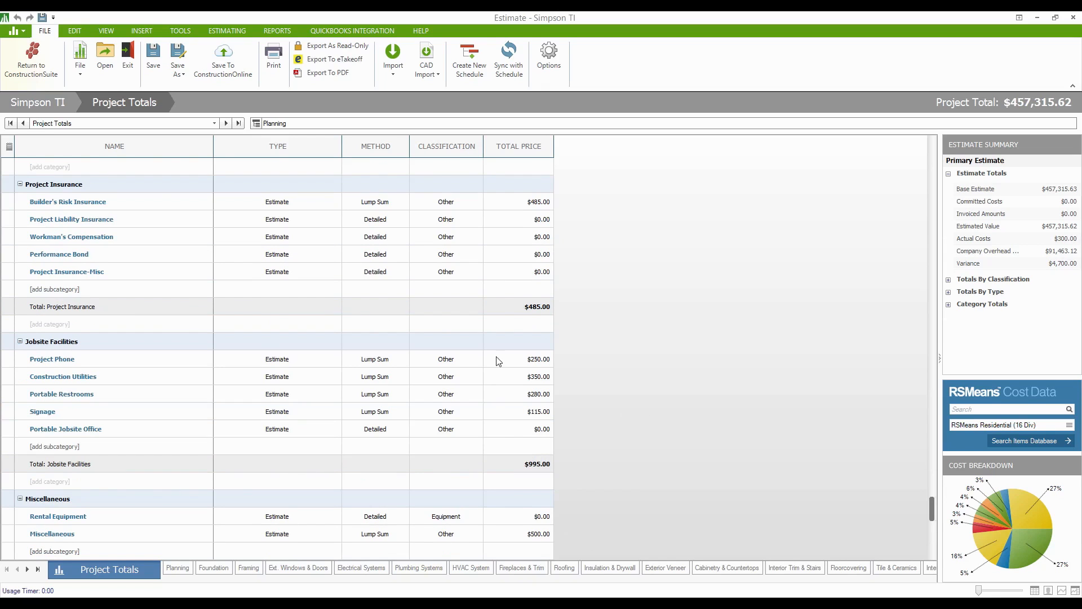
pyautogui.click(55, 185)
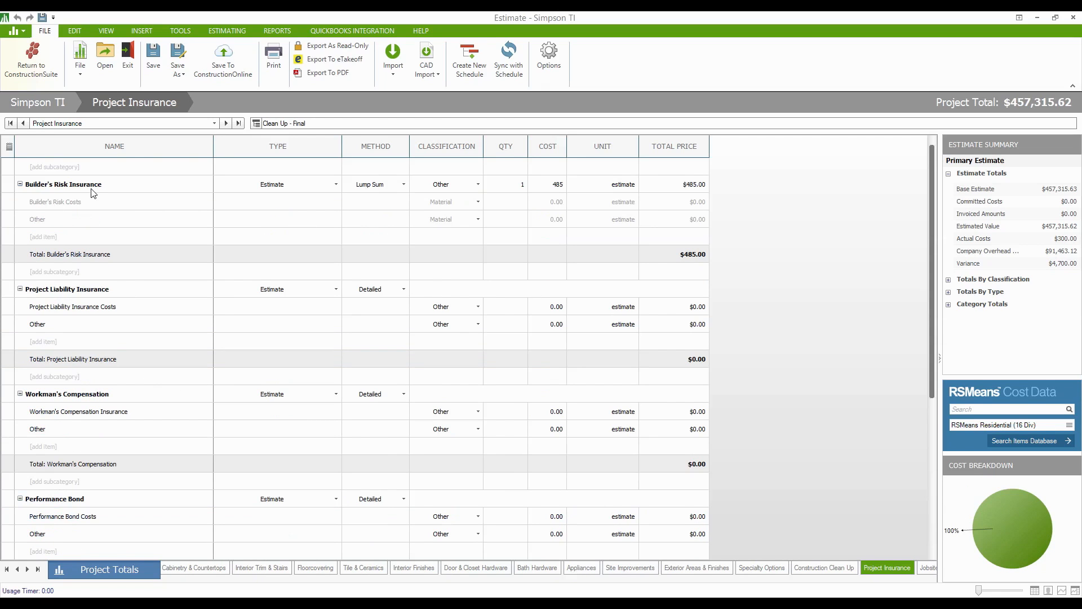
pyautogui.doubleClick(35, 185)
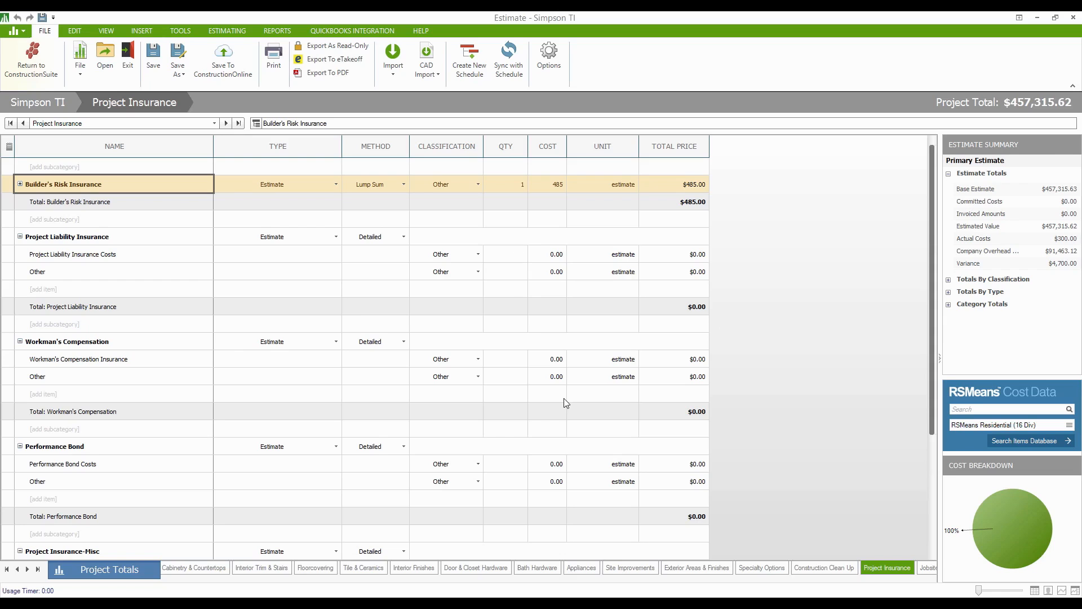
# Hide the estimate's unused sections and review the Project Totals back up to the Planning category.
pyautogui.click(103, 31)
pyautogui.click(444, 59)
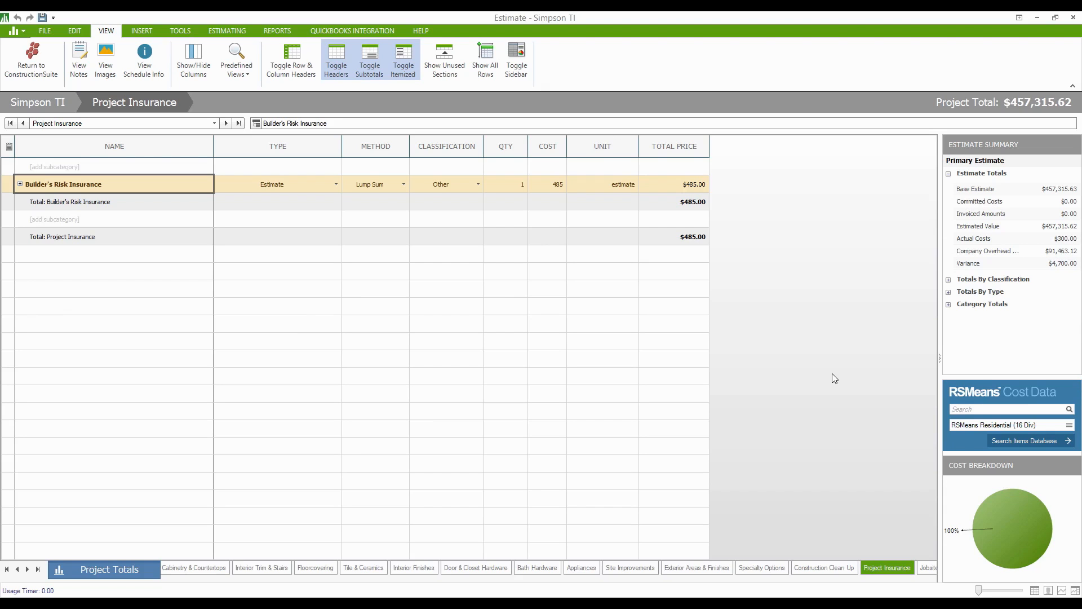
pyautogui.click(131, 574)
pyautogui.scroll(-10, 457, 470)
pyautogui.scroll(6, 457, 440)
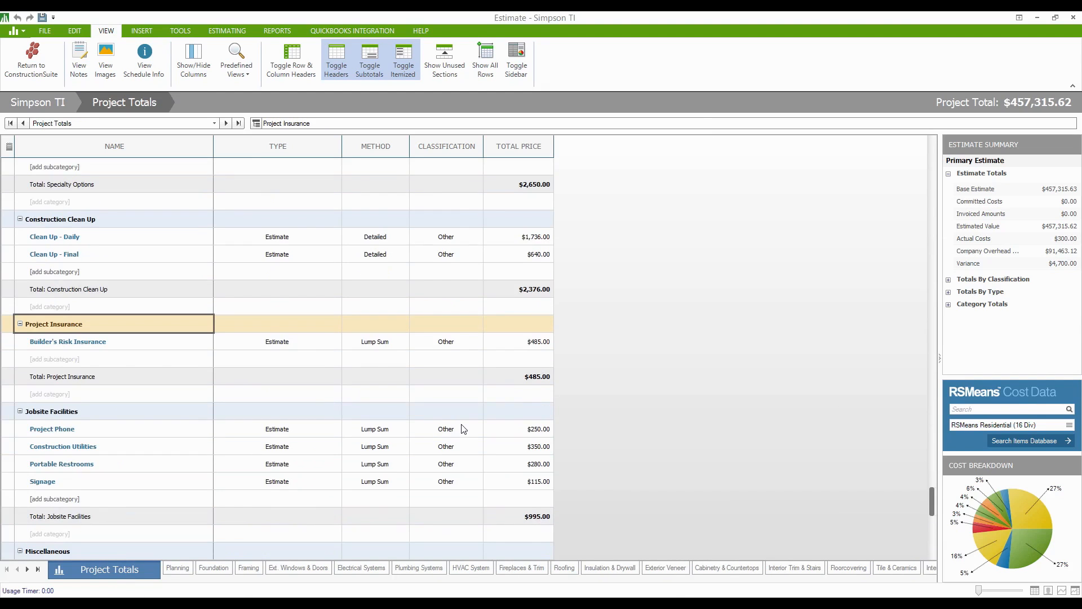
pyautogui.scroll(12, 461, 426)
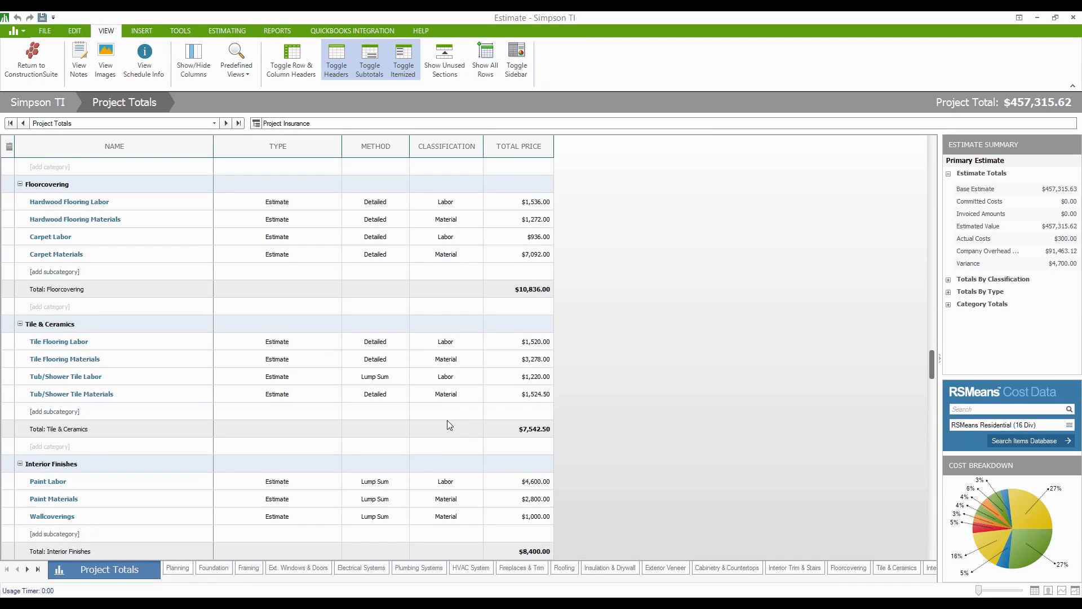
pyautogui.moveTo(931, 360); pyautogui.dragTo(932, 130)
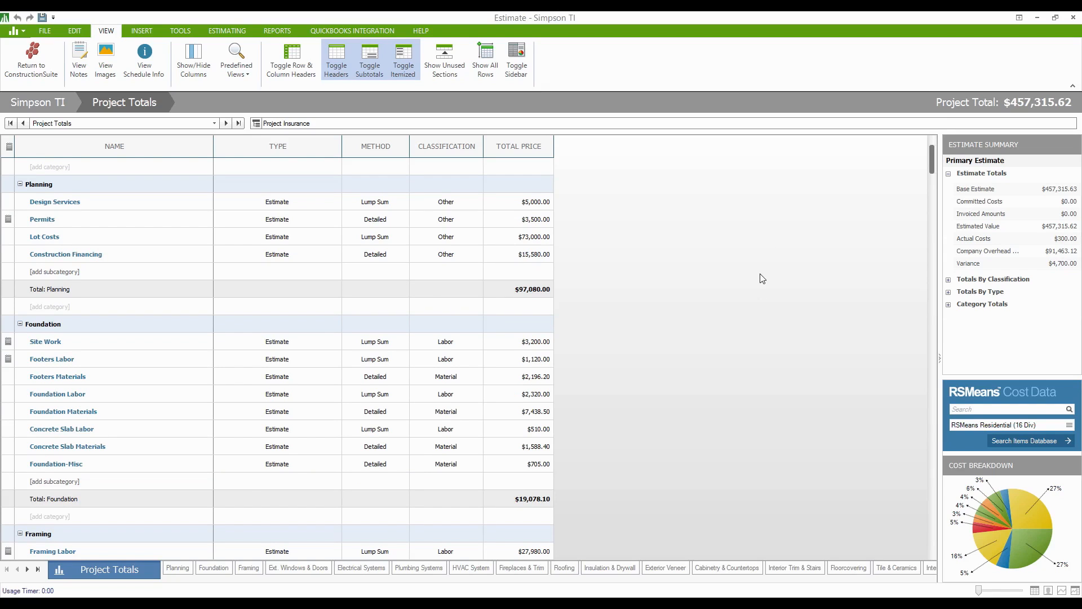
# Start a proposal from the estimate with the Residential Template and accept the filled-in document information.
pyautogui.click(278, 30)
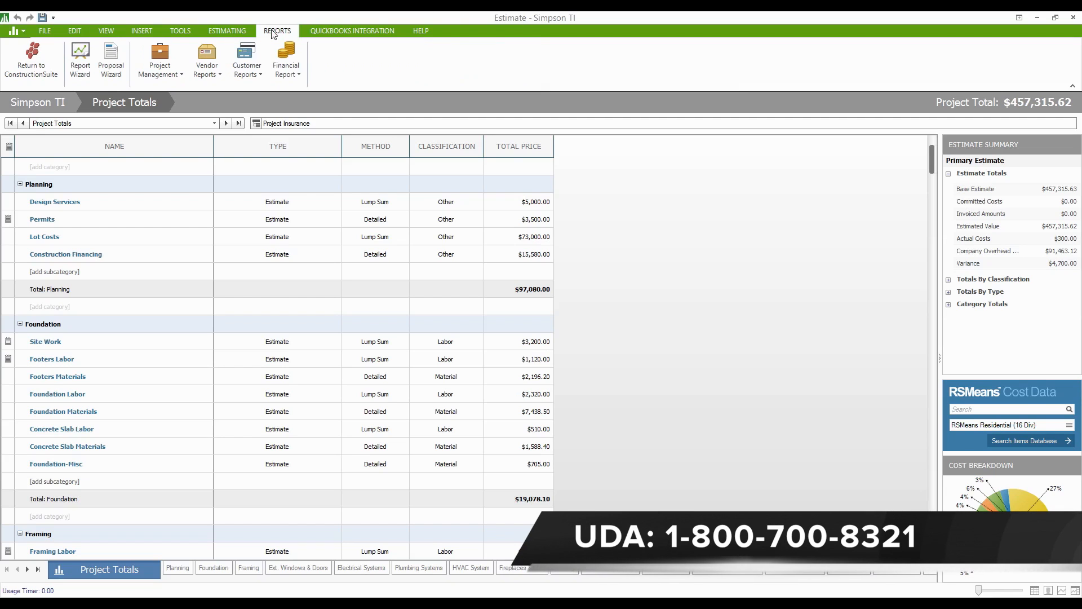
pyautogui.click(111, 62)
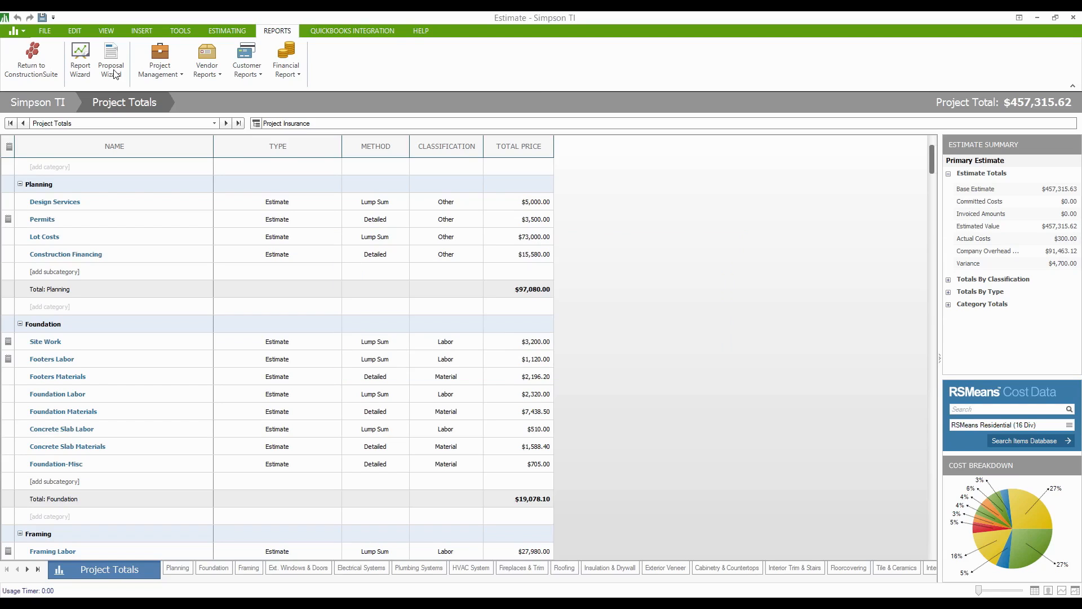
pyautogui.click(114, 74)
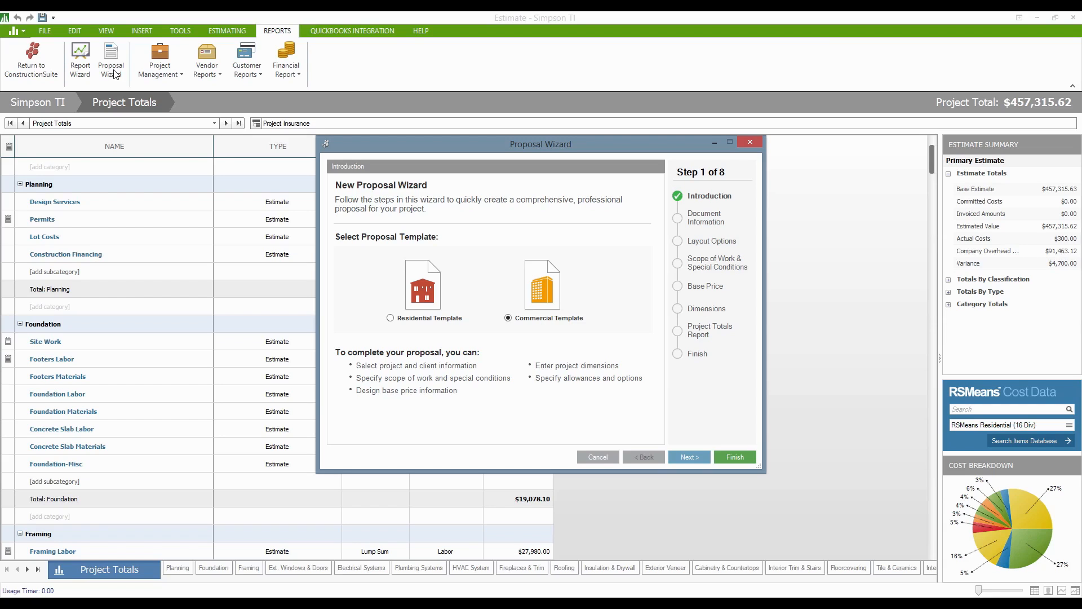
pyautogui.click(399, 320)
pyautogui.click(697, 458)
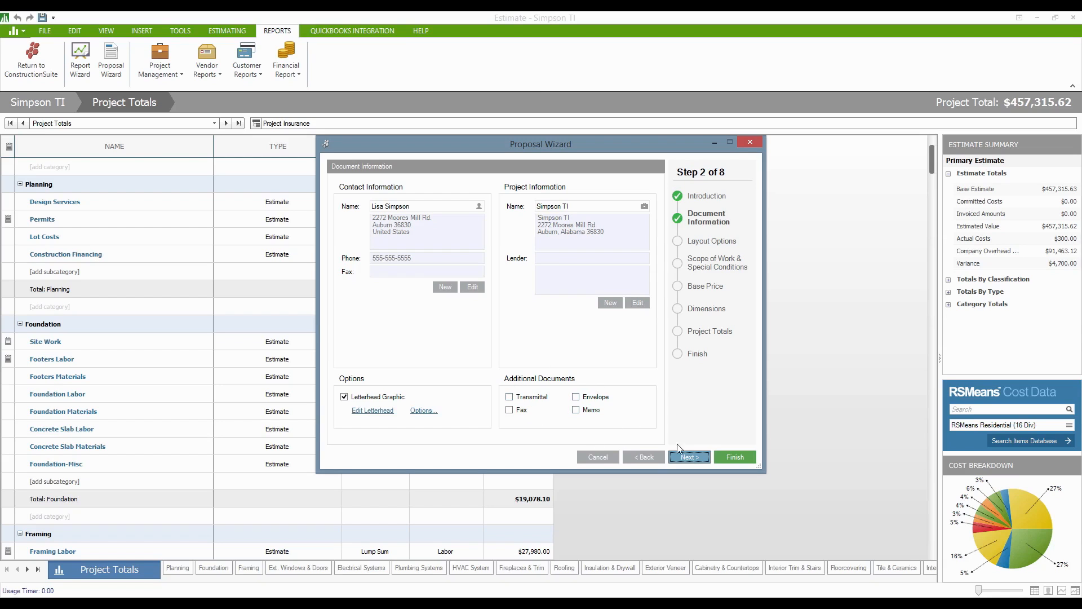
pyautogui.click(689, 455)
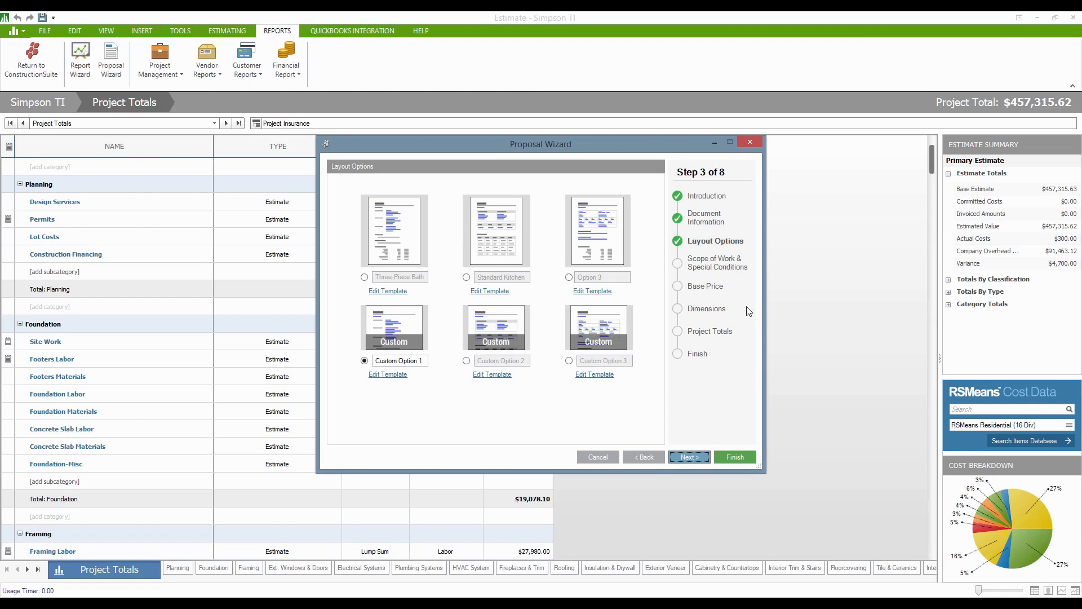
# Rename the Custom Option 1 proposal layout to New Home and continue the proposal with that layout.
pyautogui.click(364, 277)
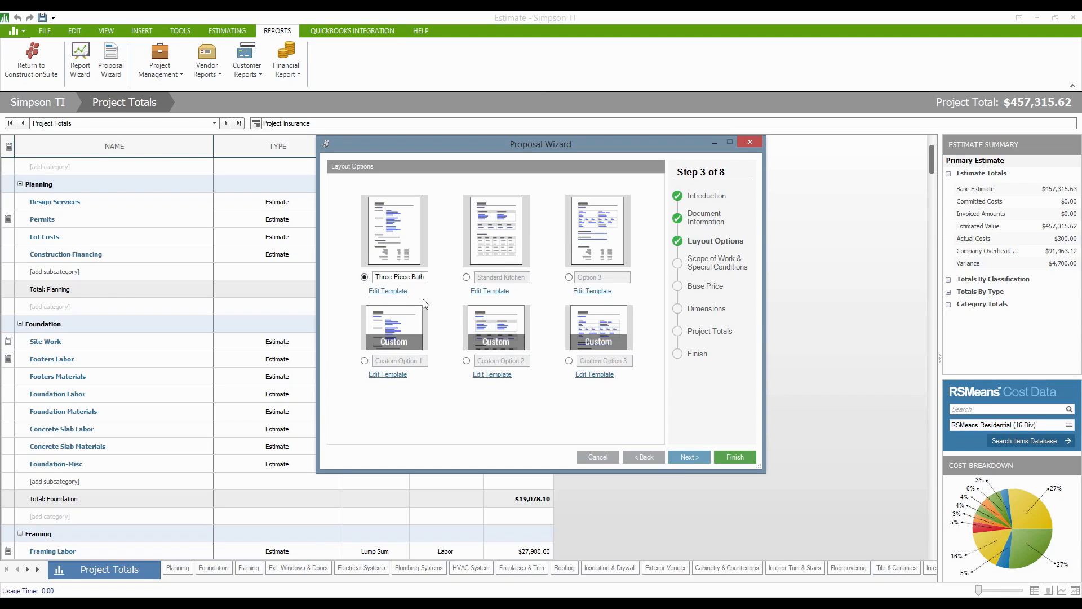
pyautogui.click(466, 277)
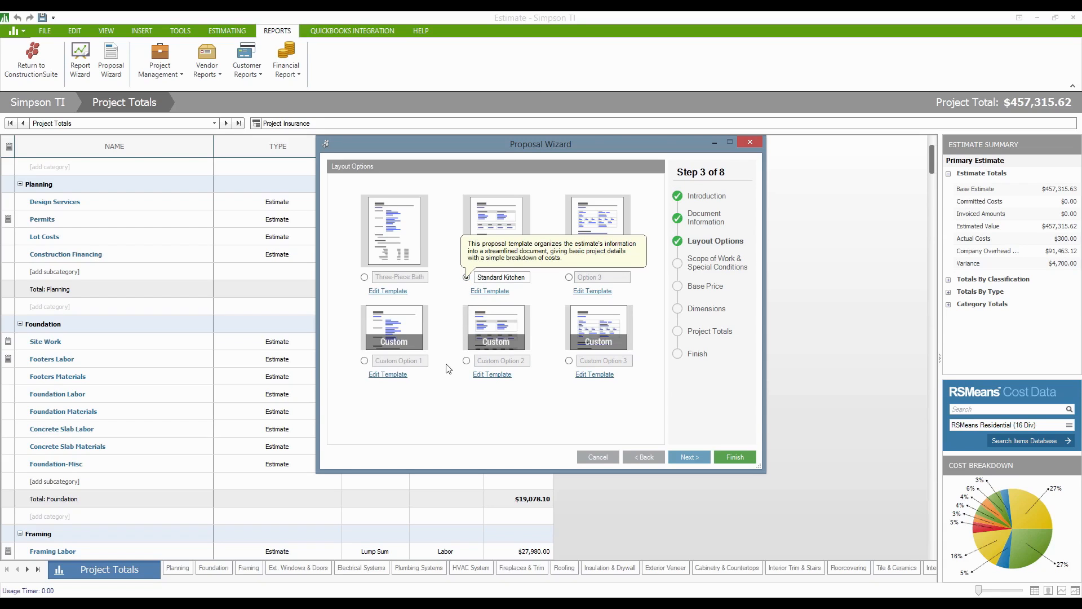
pyautogui.click(364, 361)
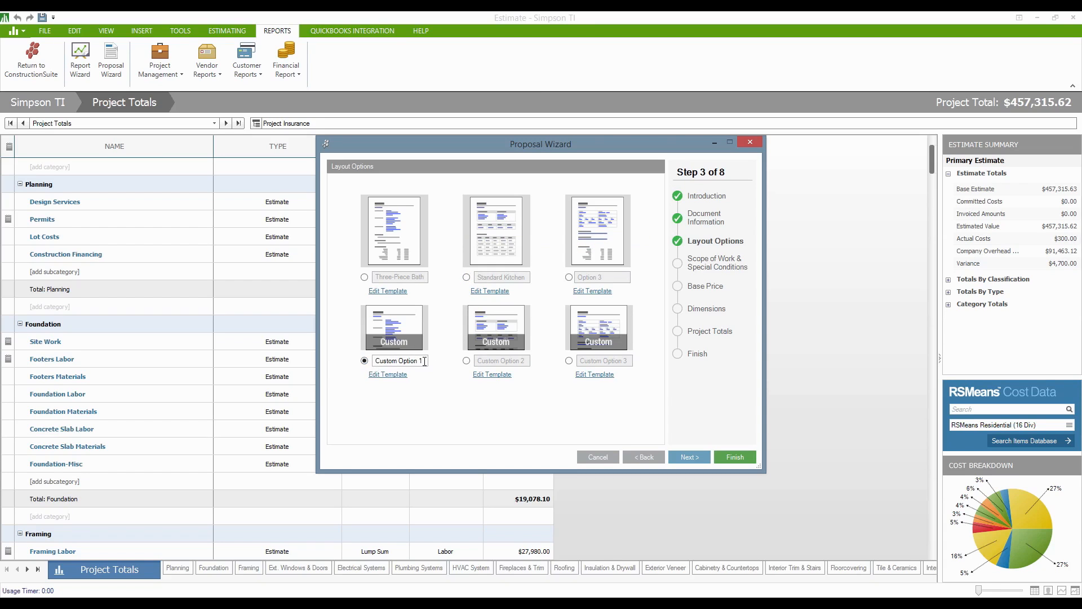
pyautogui.moveTo(425, 361); pyautogui.dragTo(346, 360)
pyautogui.write('New Home')
pyautogui.click(365, 277)
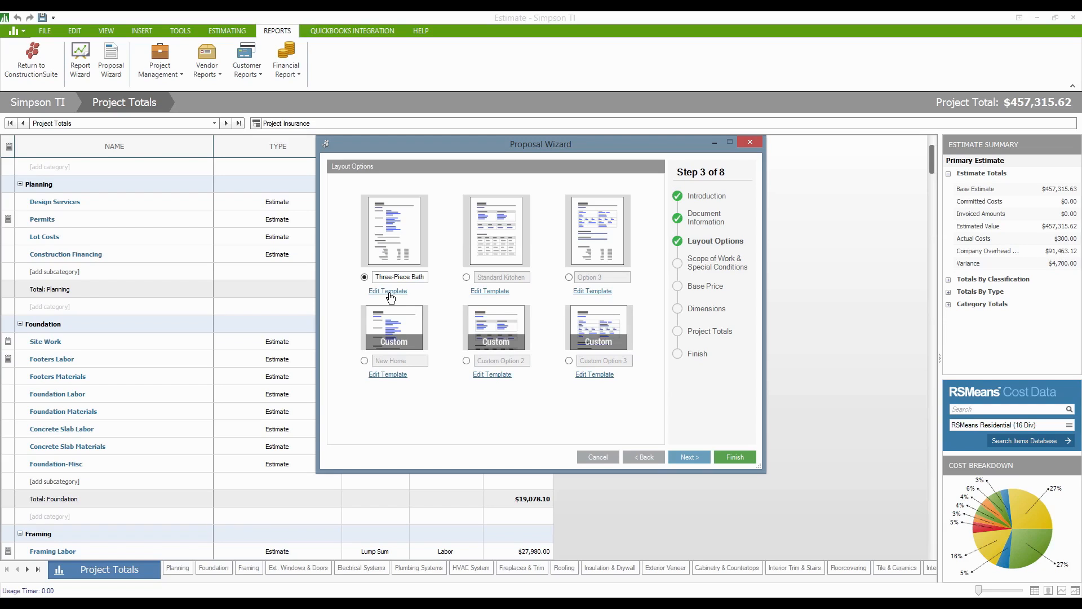
pyautogui.click(364, 361)
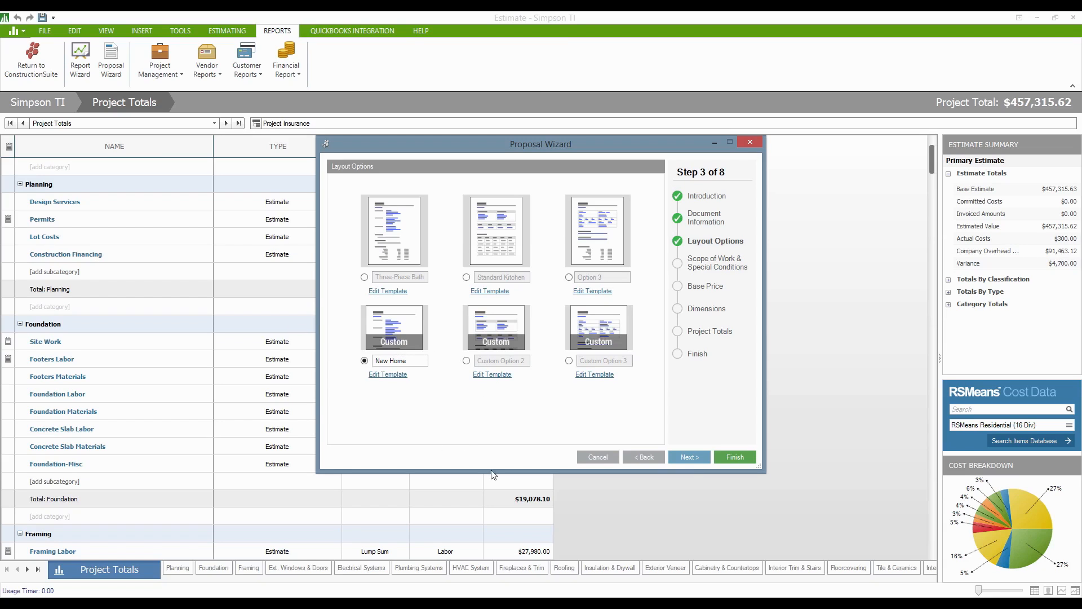
pyautogui.click(689, 457)
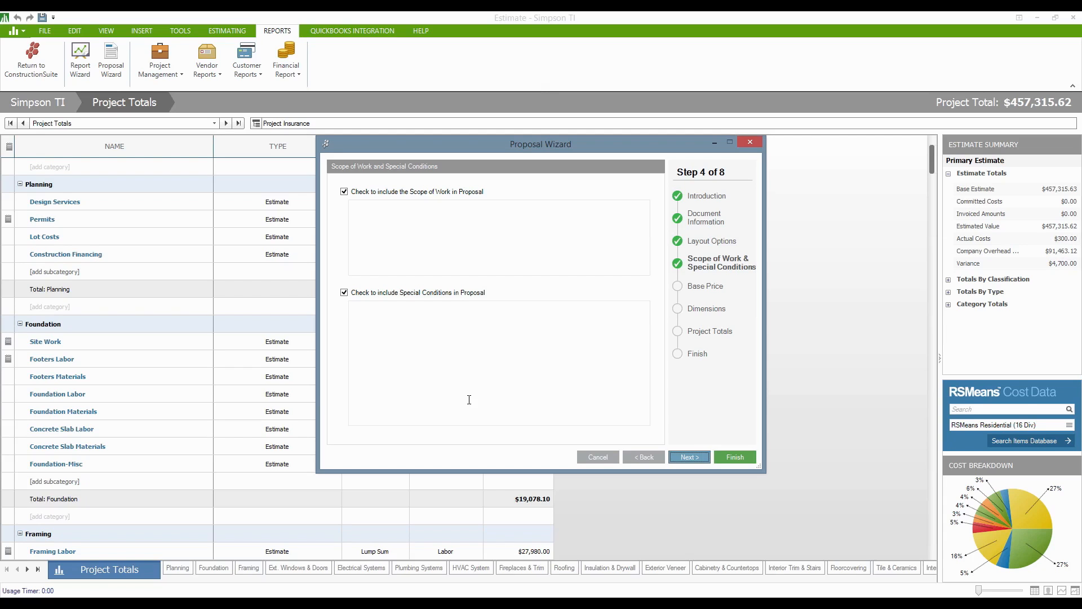
# Enter "This Scope" as the scope of work text in the proposal.
pyautogui.click(469, 400)
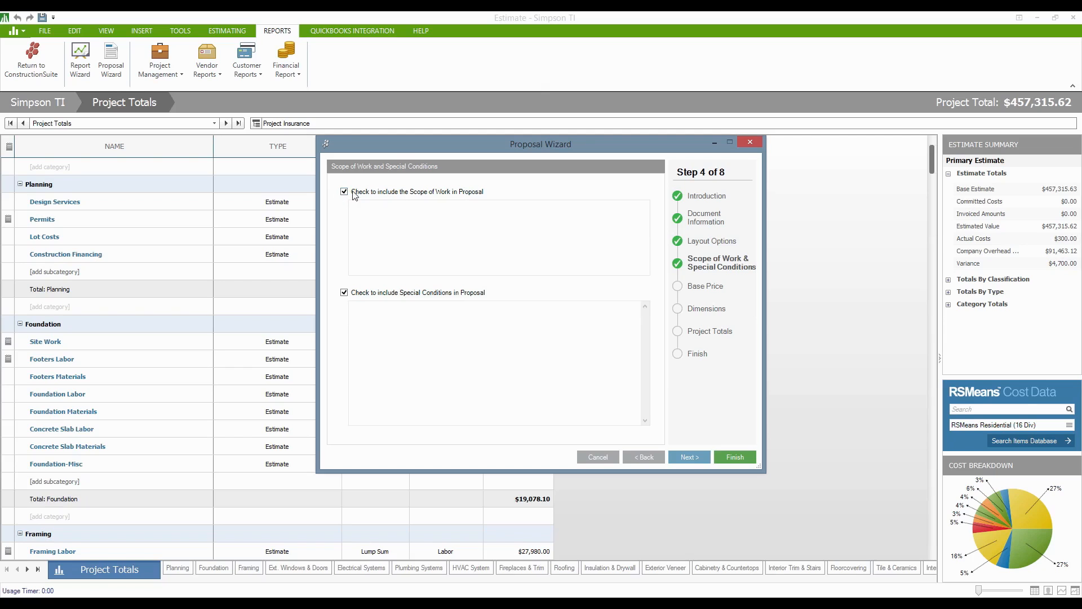
pyautogui.click(412, 253)
pyautogui.write('T')
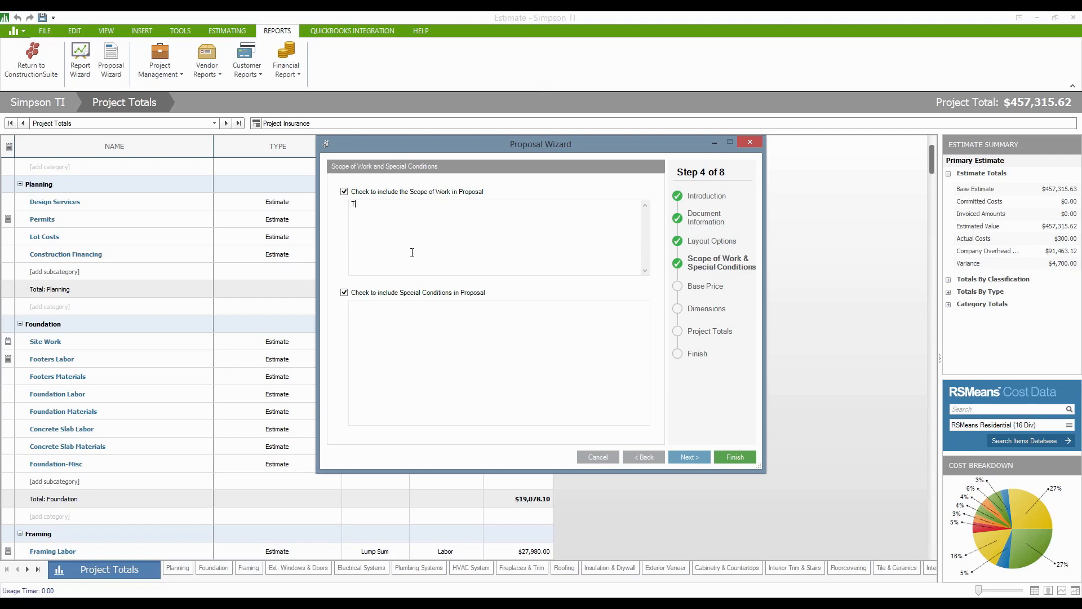
pyautogui.write('his Scope')
pyautogui.press('Tab')
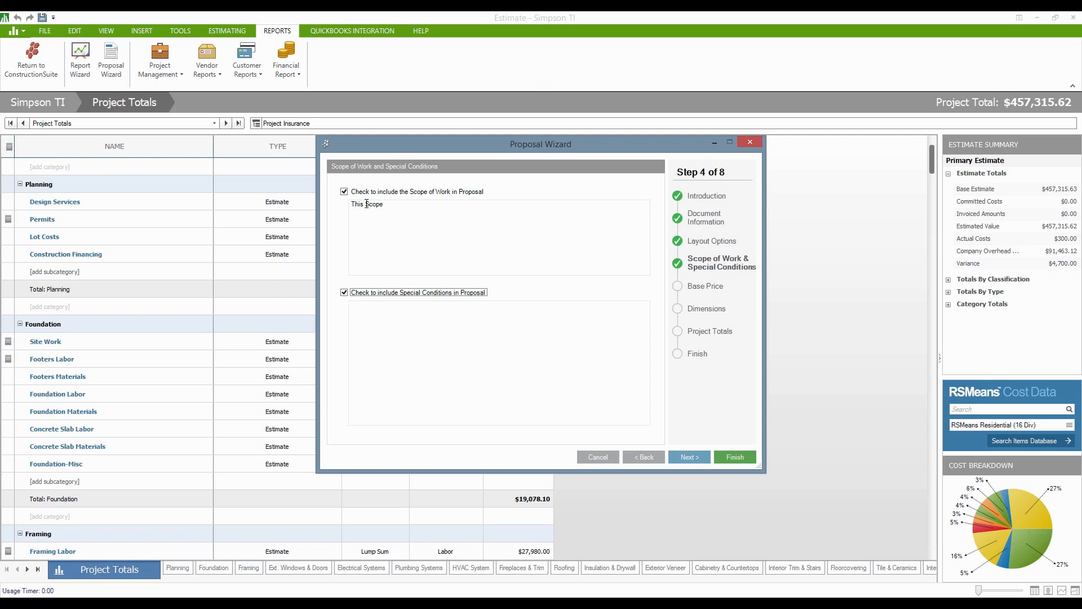
# Change the proposal's scope of work text to "This is the Scope of Work".
pyautogui.moveTo(364, 204); pyautogui.dragTo(374, 204)
pyautogui.press('Delete')
pyautogui.press('Delete')
pyautogui.press('Delete')
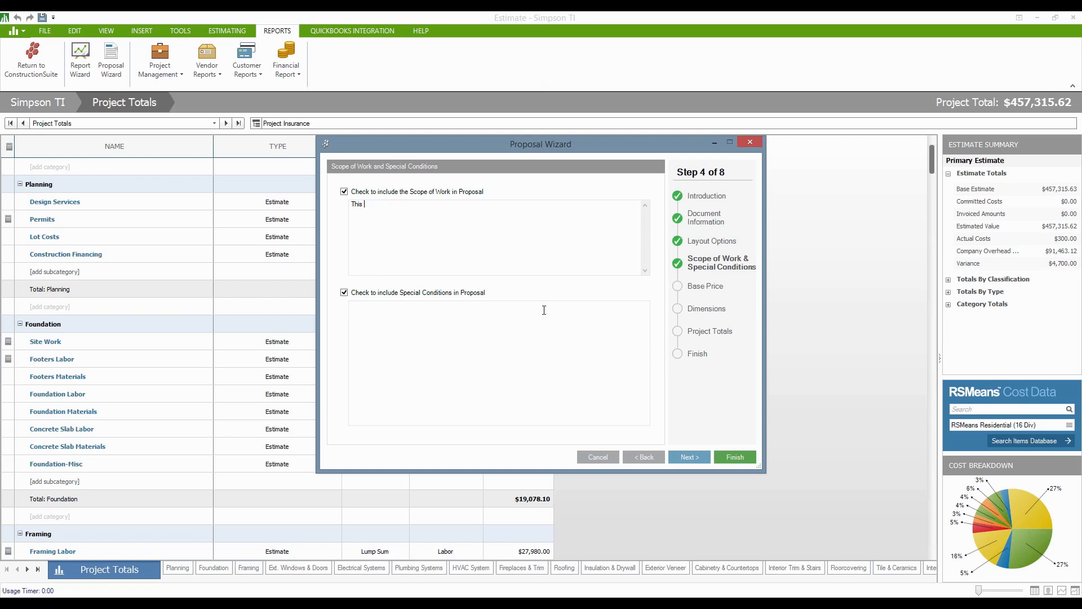
pyautogui.write('is the Scope of Work')
# Enter "This is the Special Conditions Section" as the special conditions text and continue to the base price settings.
pyautogui.press('Tab')
pyautogui.press('Tab')
pyautogui.write('The')
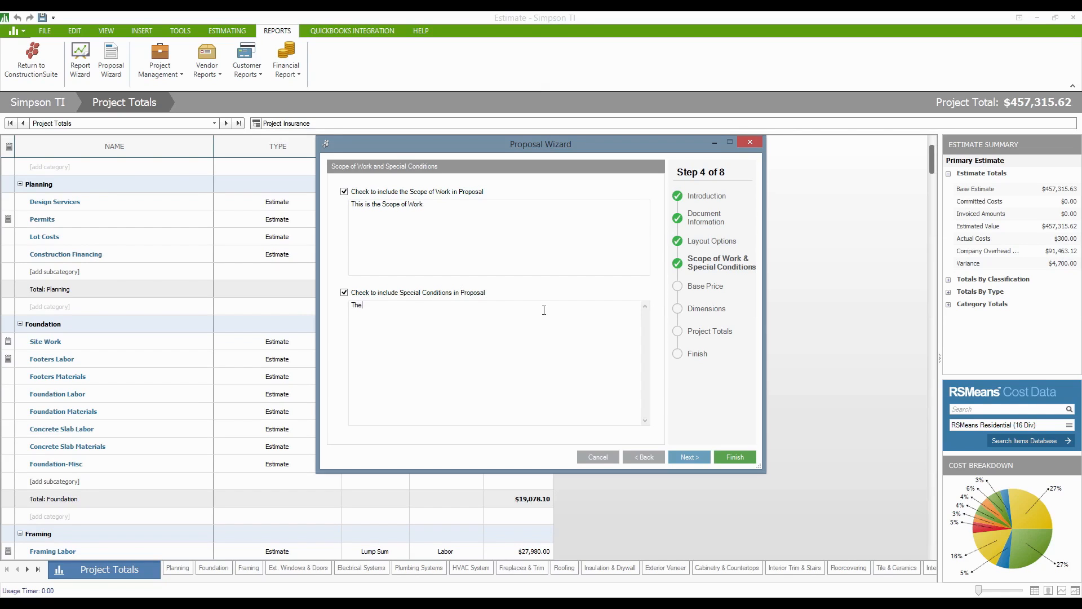
pyautogui.write('is is the Special Conditions Section')
pyautogui.click(489, 253)
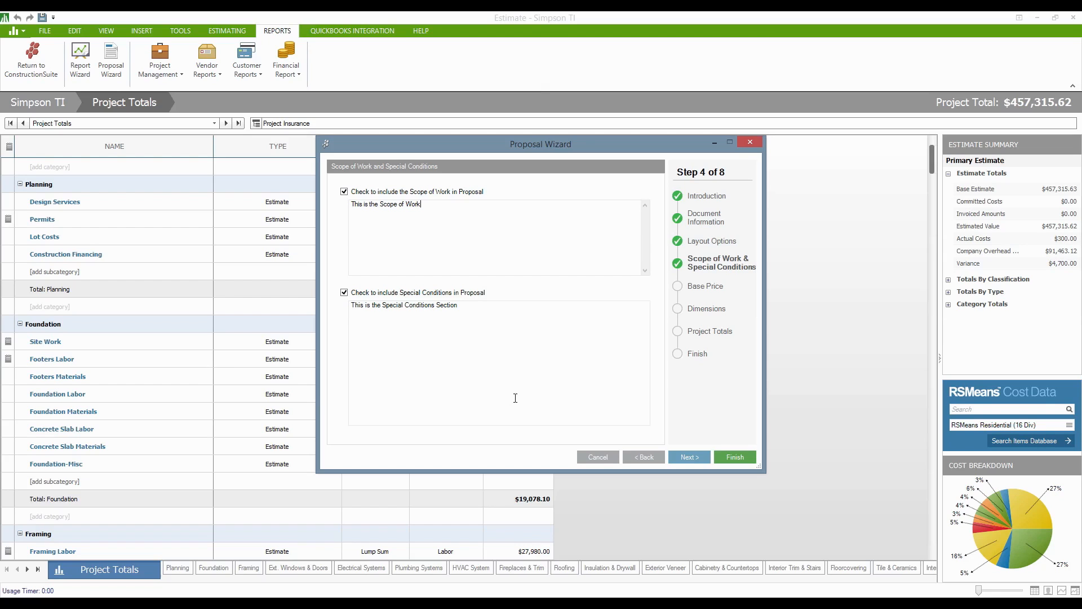
pyautogui.click(689, 457)
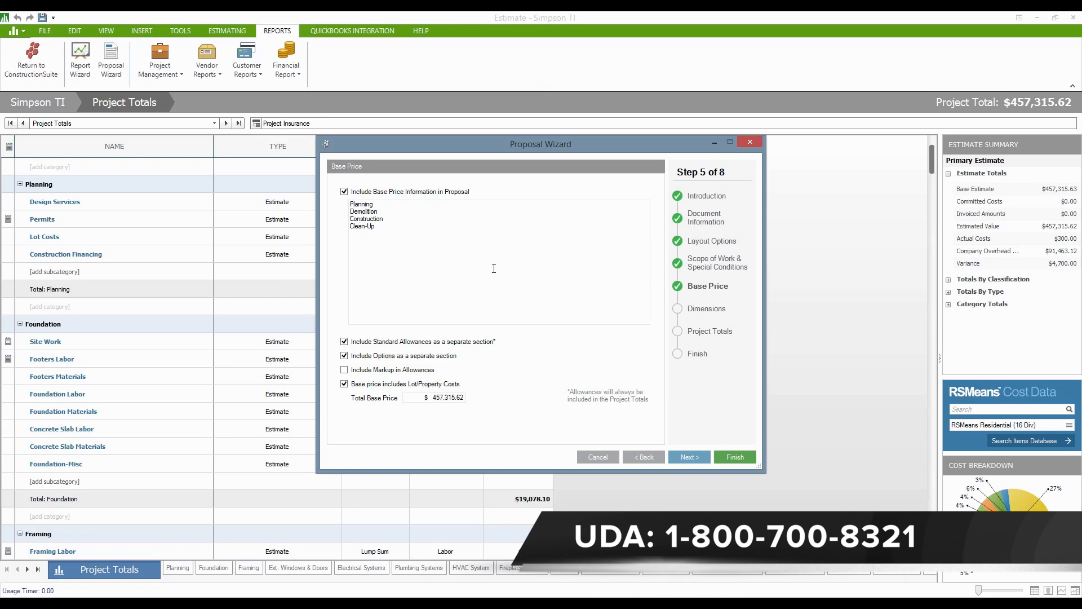
# Keep the base price text with standard allowances as a separate section, and continue past the dimensions to the project totals settings.
pyautogui.moveTo(392, 230); pyautogui.dragTo(354, 185)
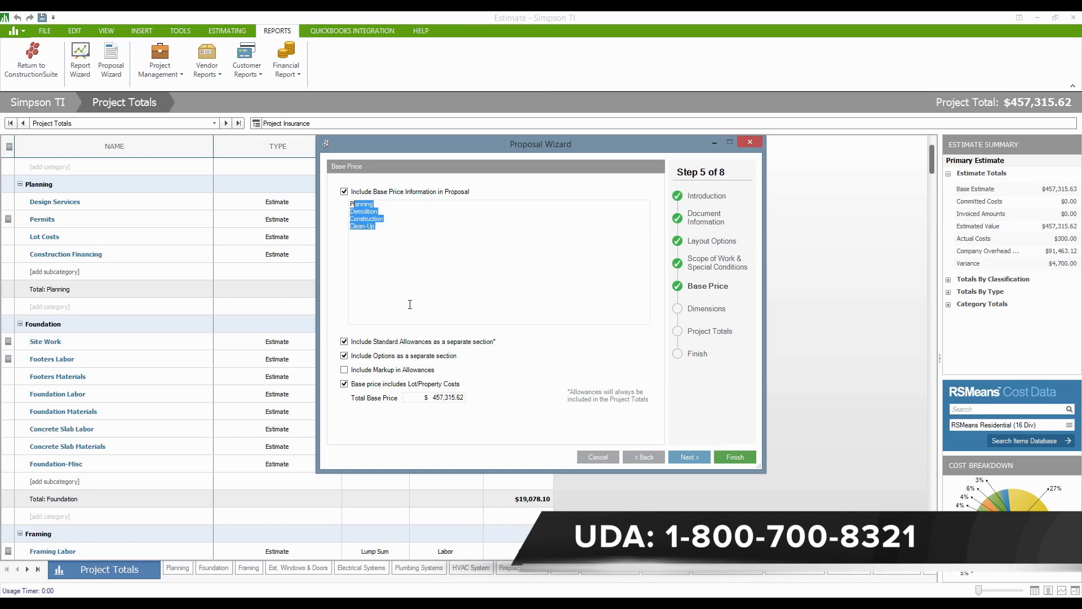
pyautogui.click(408, 303)
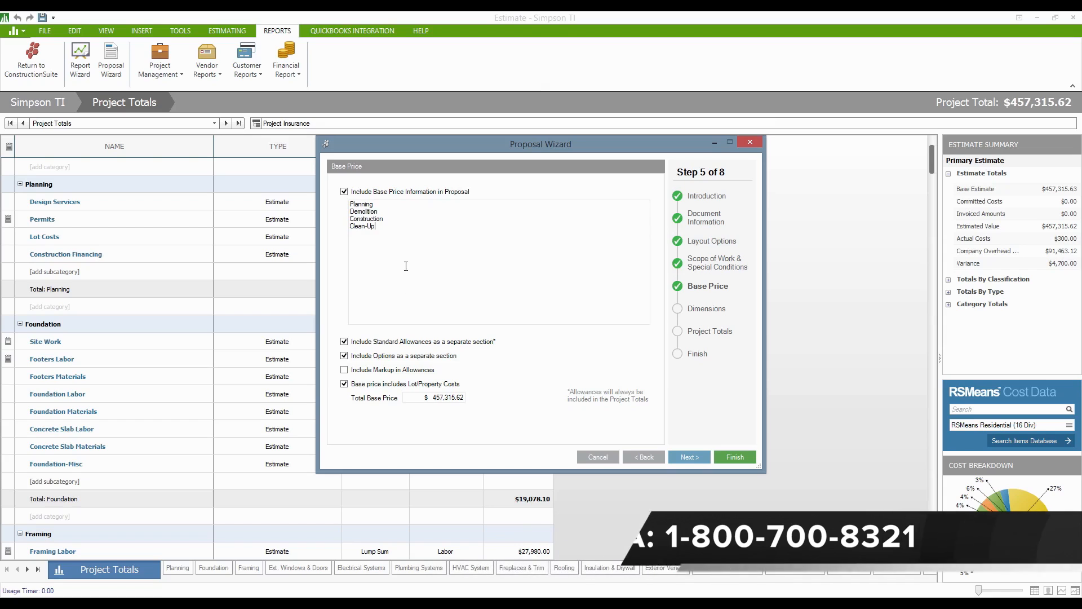
pyautogui.rightClick(392, 216)
pyautogui.click(593, 294)
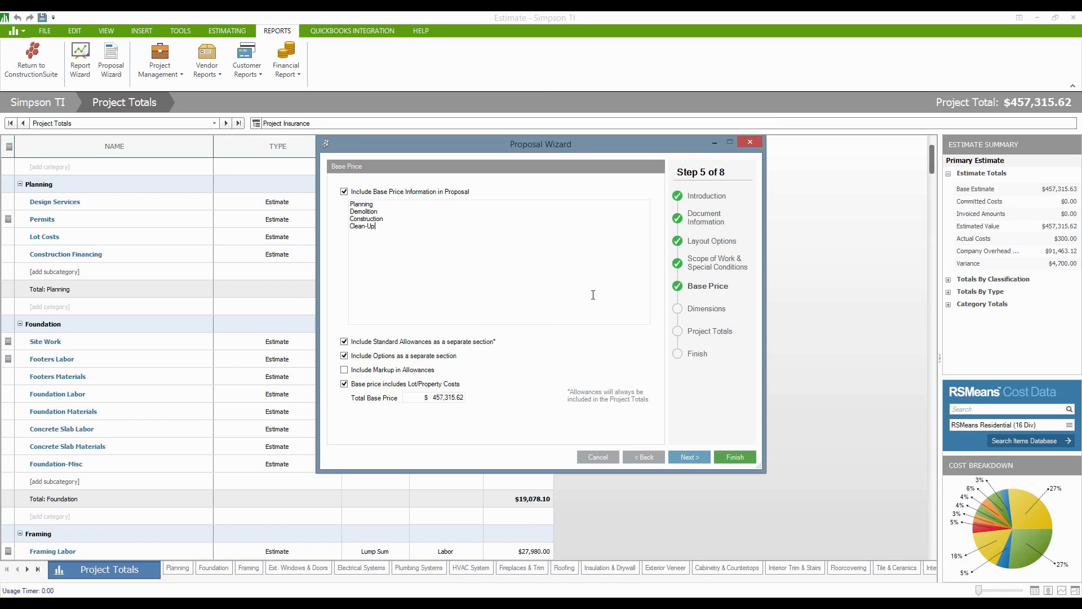
pyautogui.moveTo(388, 229); pyautogui.dragTo(350, 198)
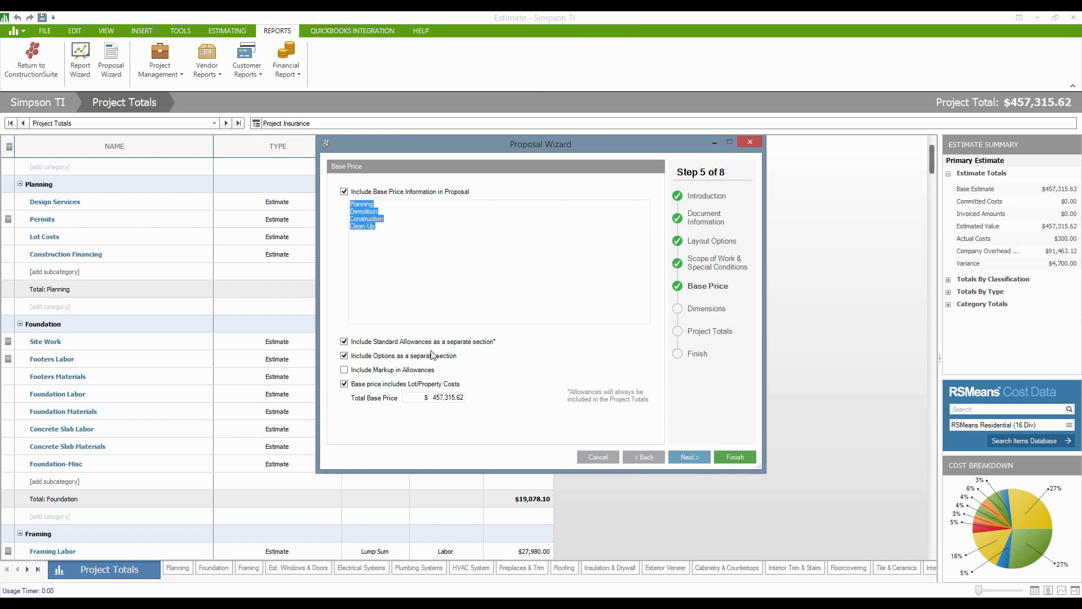
pyautogui.click(376, 342)
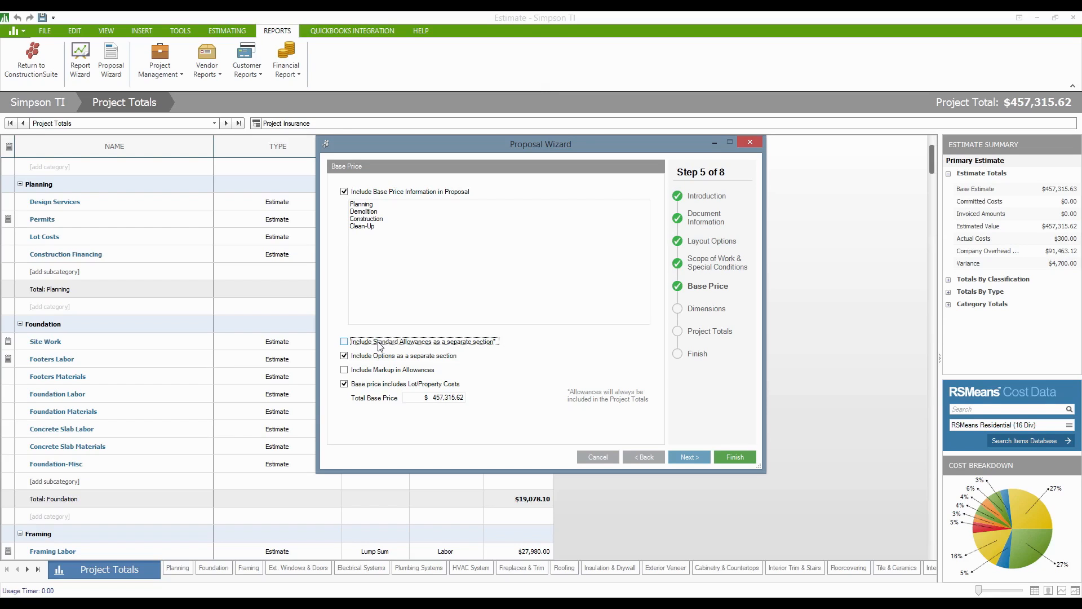
pyautogui.click(343, 342)
pyautogui.click(690, 458)
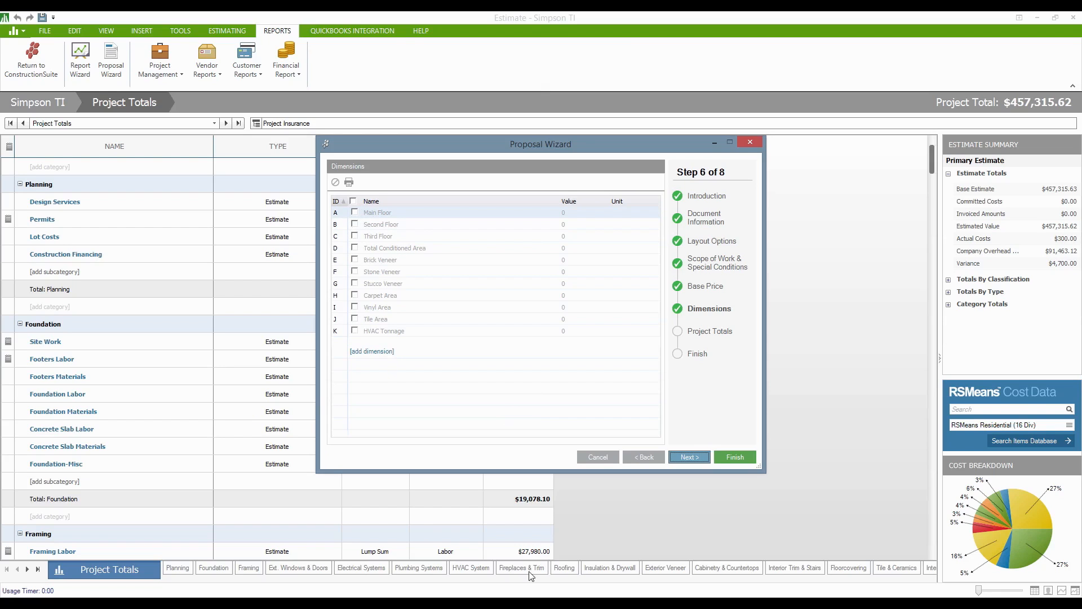
pyautogui.click(691, 457)
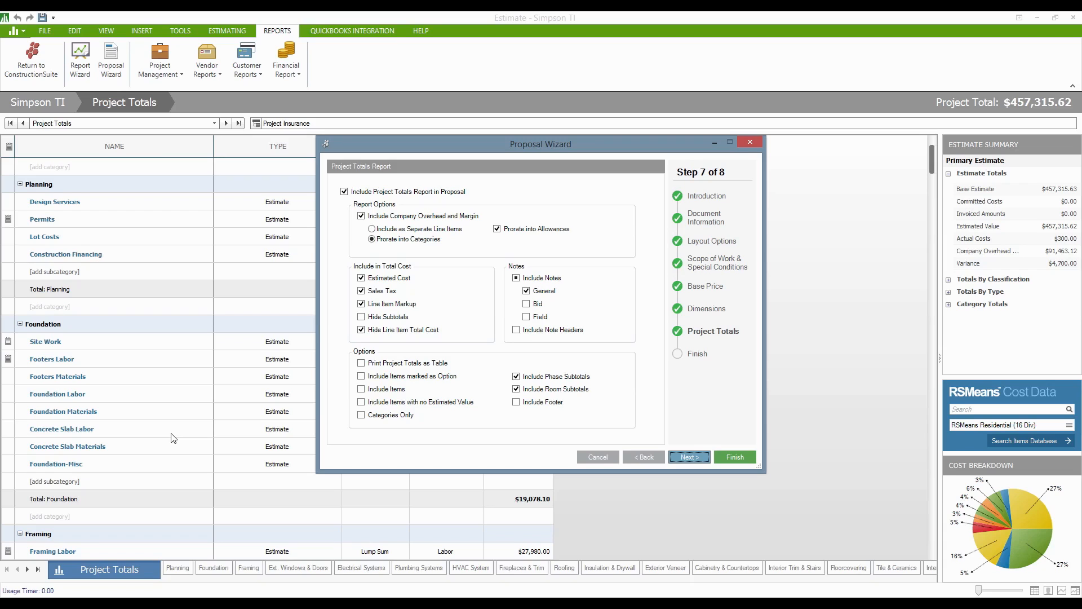
# Include the Project Totals report in the proposal, with Estimated Cost, Sales Tax and Line Item Markup in the total cost.
pyautogui.click(344, 192)
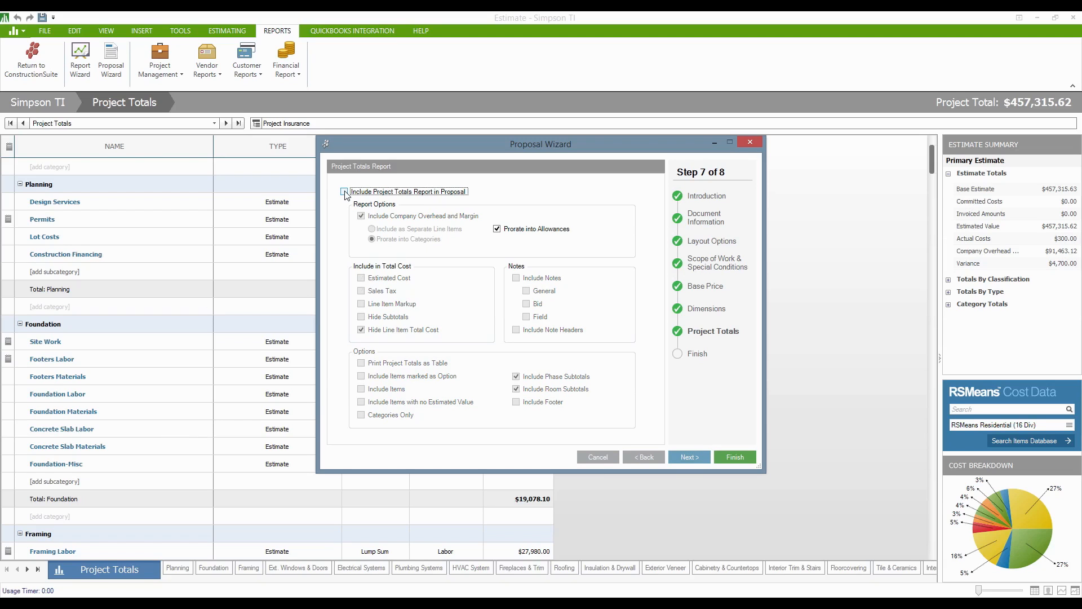
pyautogui.click(345, 192)
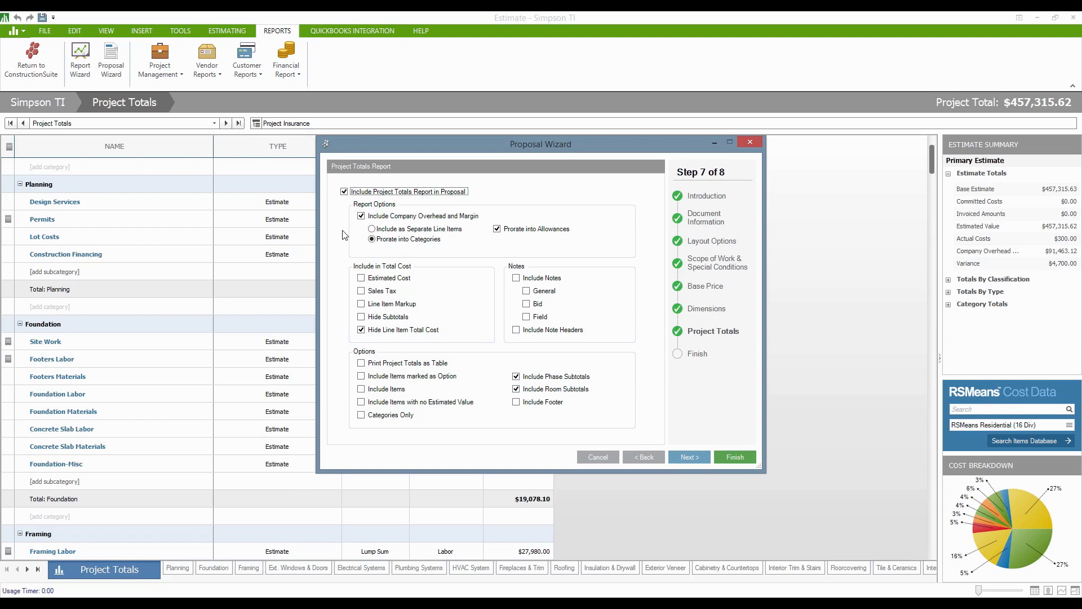
pyautogui.moveTo(506, 146); pyautogui.dragTo(780, 113)
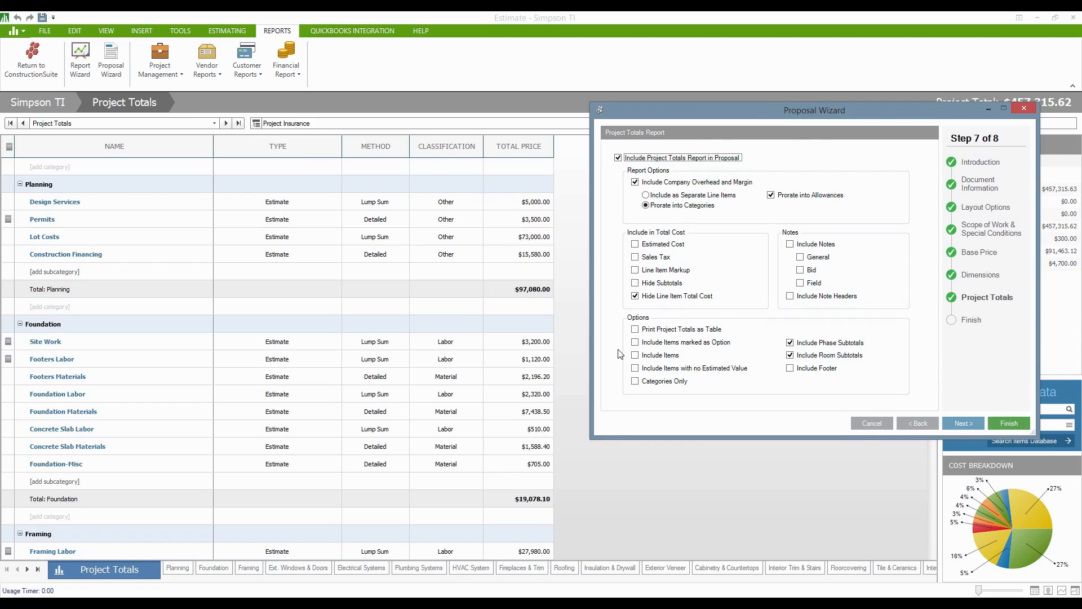
pyautogui.click(635, 245)
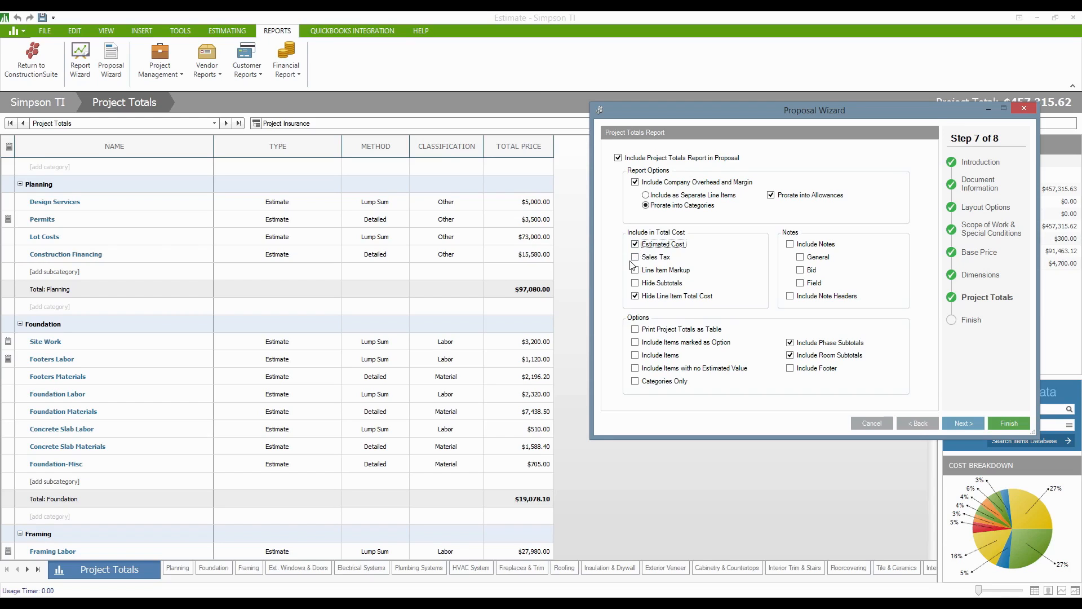
pyautogui.click(635, 258)
pyautogui.click(636, 271)
pyautogui.moveTo(838, 116); pyautogui.dragTo(759, 116)
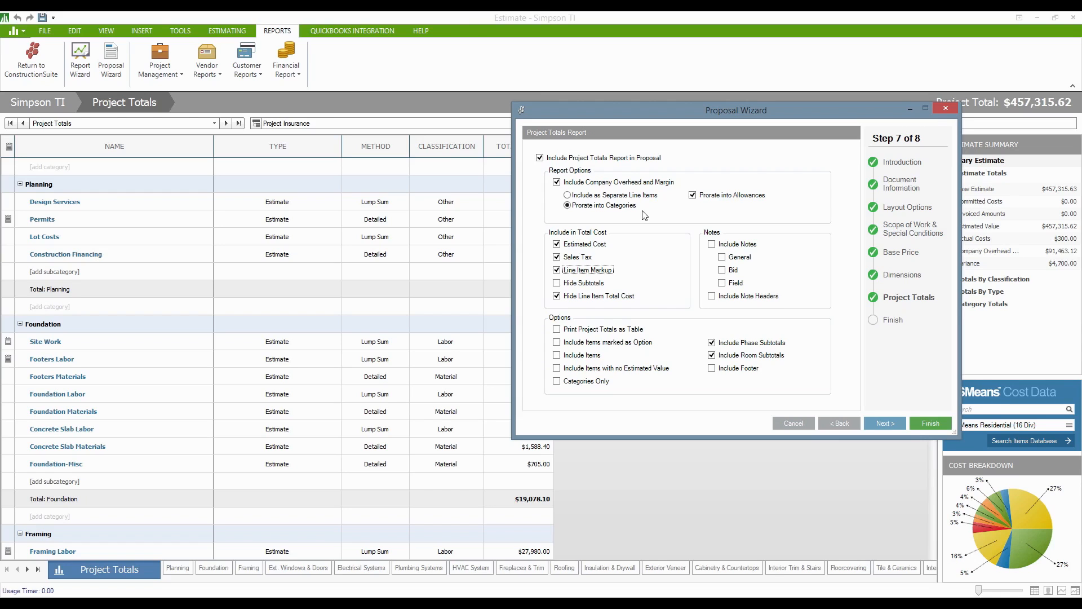
# Prorate company overhead and margin into categories but not allowances, and include only General notes without note headers.
pyautogui.click(568, 196)
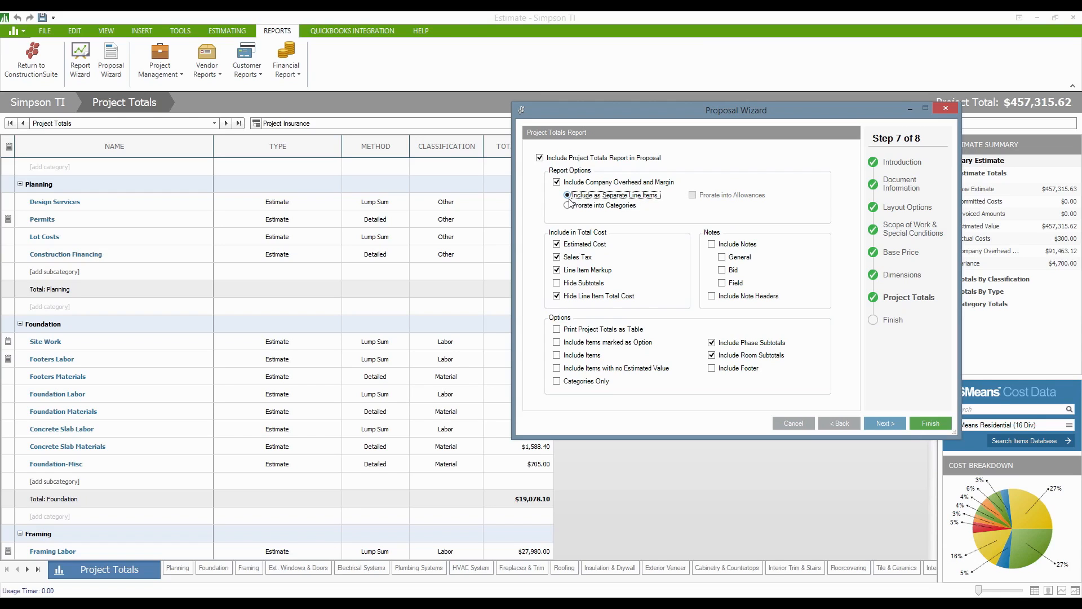
pyautogui.click(608, 206)
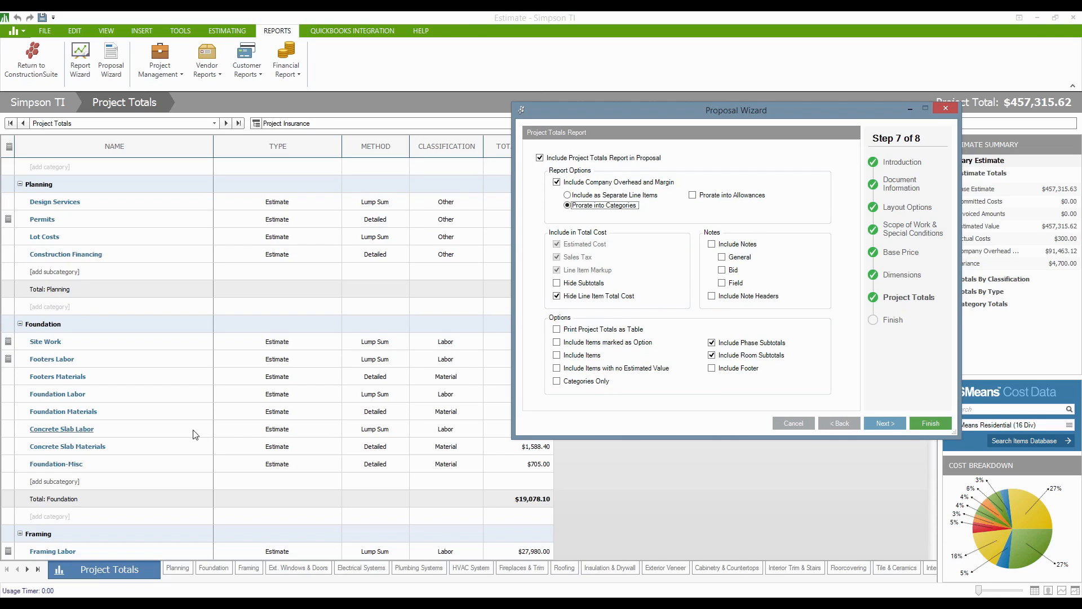
pyautogui.click(712, 244)
pyautogui.click(721, 270)
pyautogui.click(722, 283)
pyautogui.click(712, 297)
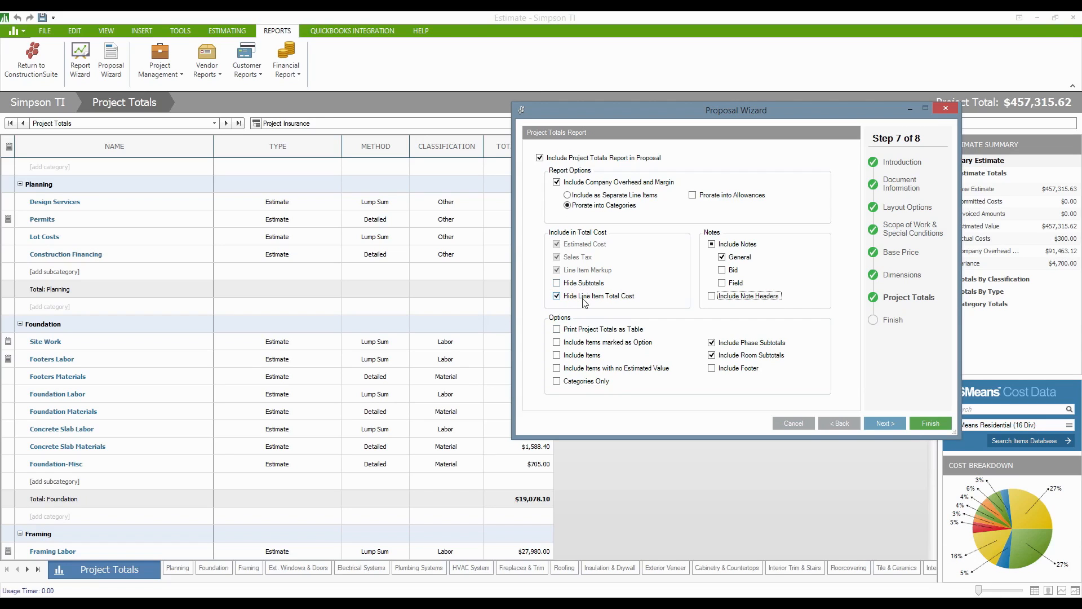
# Keep line item total costs hidden and subtotals shown in the Project Totals report, and generate the proposal document.
pyautogui.moveTo(610, 117); pyautogui.dragTo(667, 117)
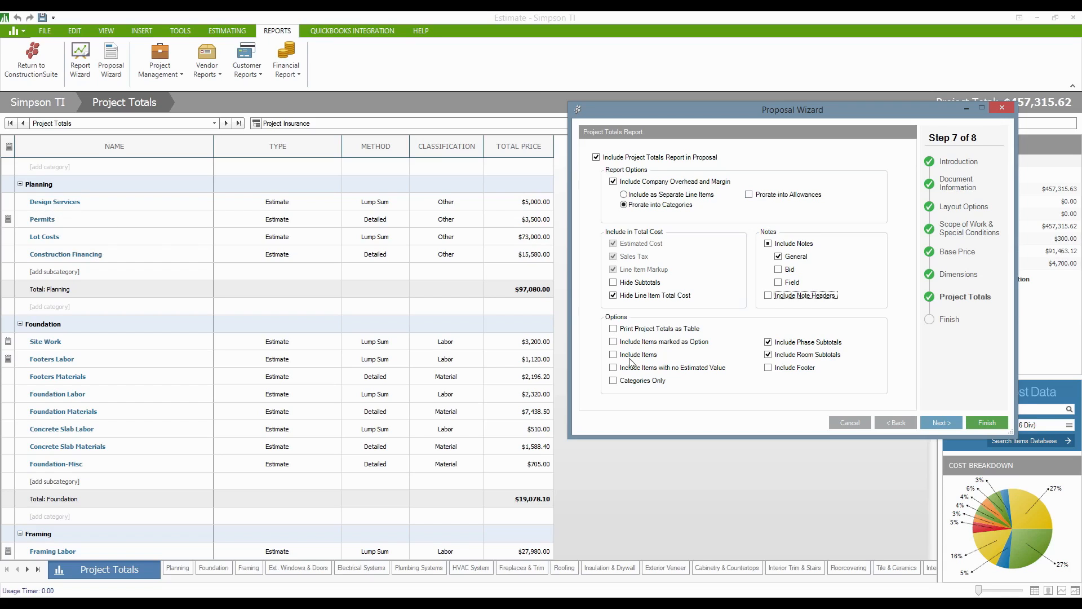
pyautogui.click(613, 296)
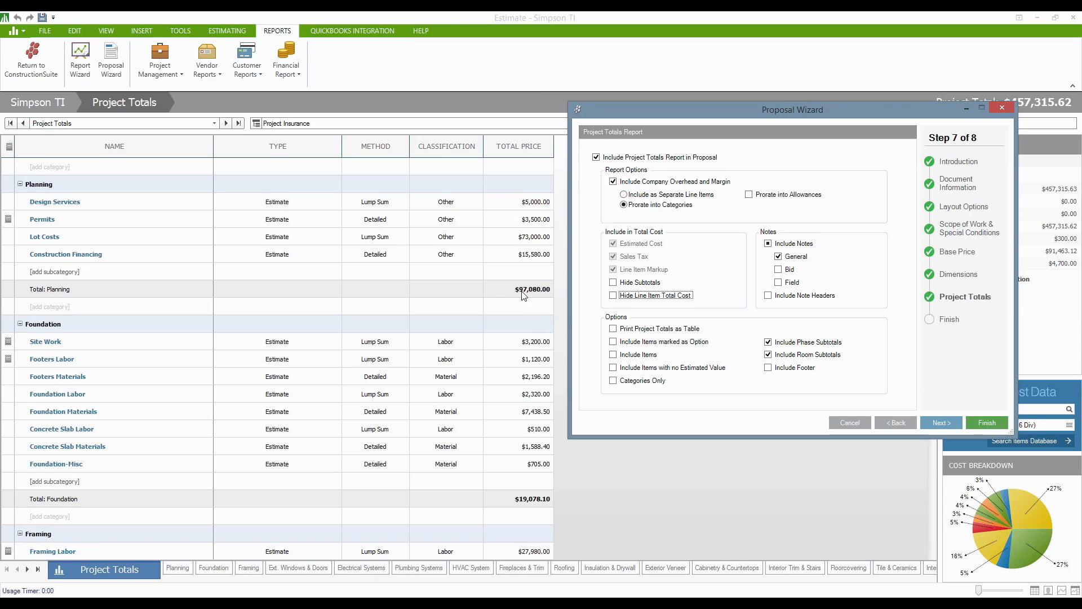
pyautogui.click(614, 283)
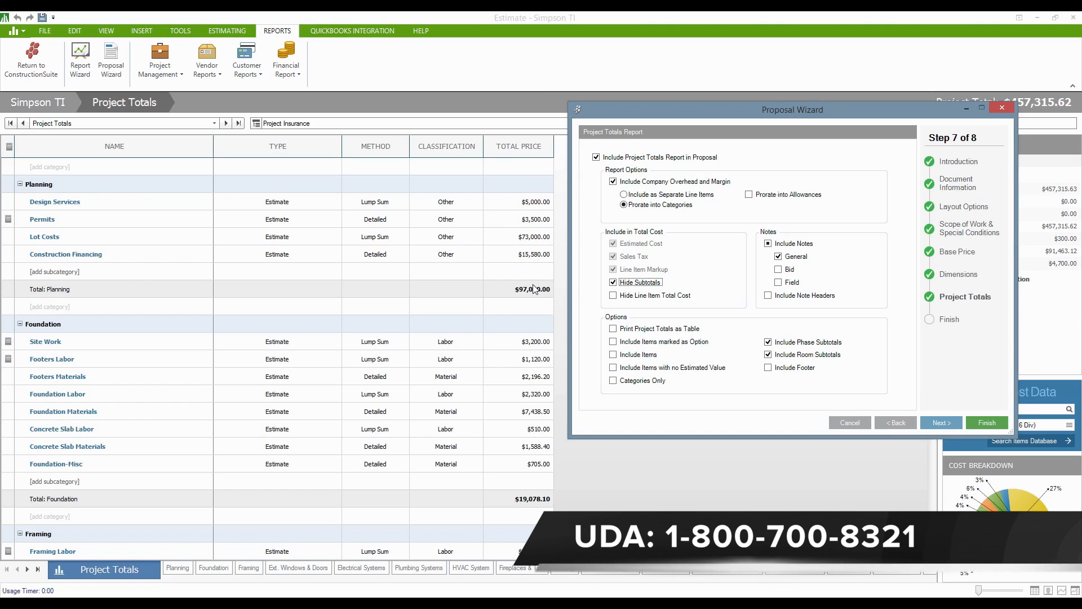
pyautogui.click(613, 282)
pyautogui.click(614, 296)
pyautogui.click(613, 296)
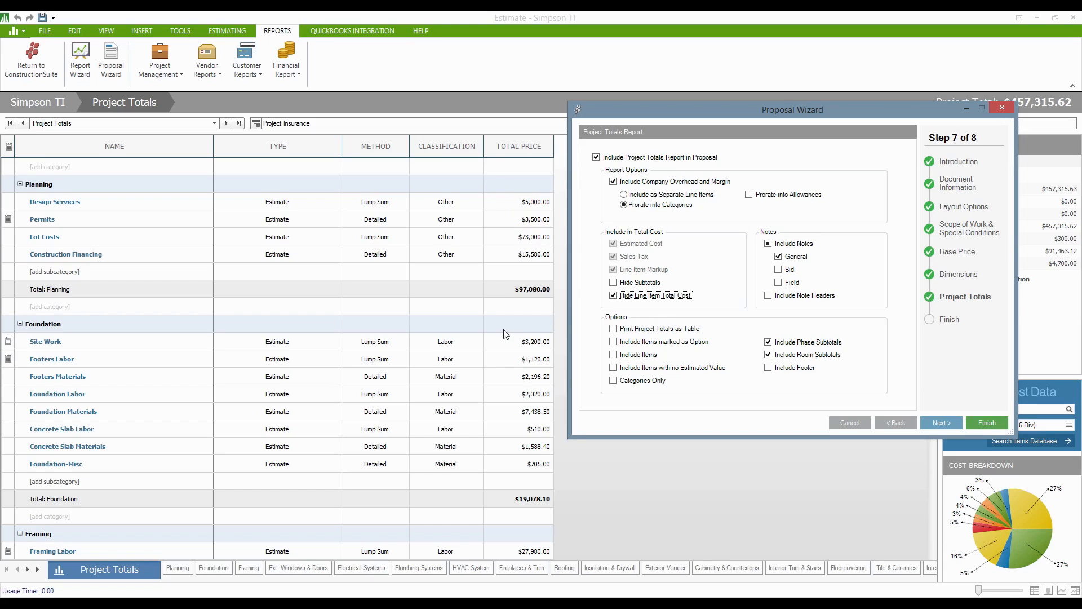
pyautogui.click(614, 282)
pyautogui.click(614, 282)
pyautogui.click(987, 422)
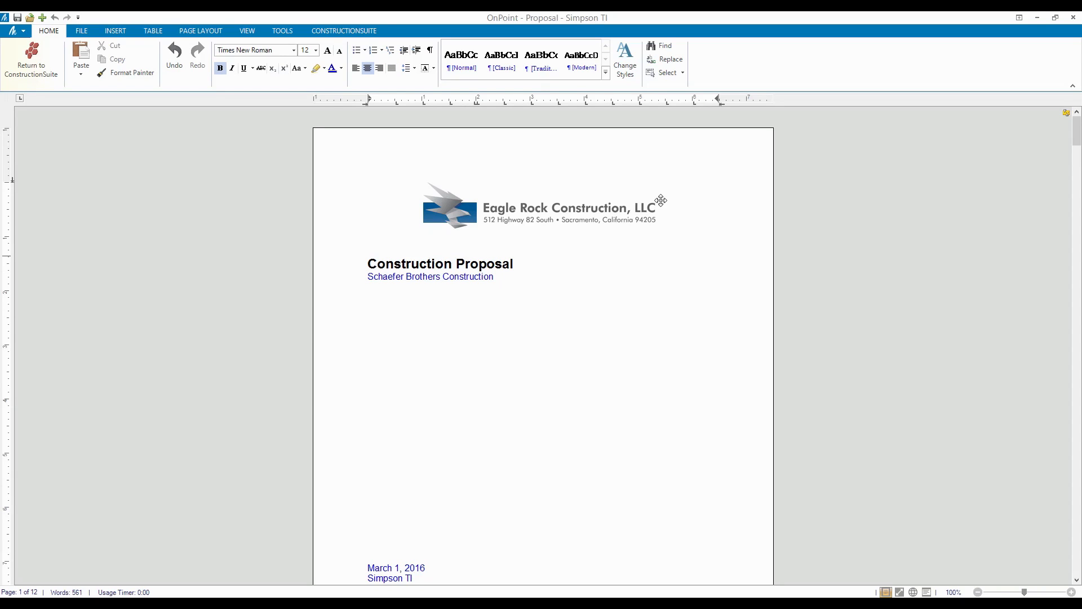
# Remove eight blank lines above the date on the proposal's cover page.
pyautogui.click(436, 482)
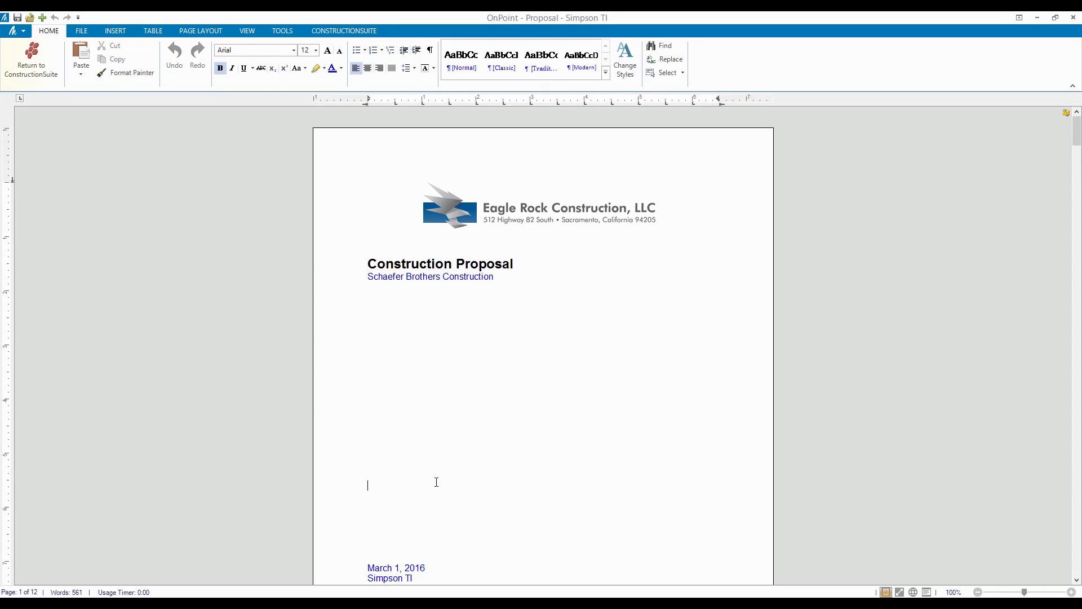
pyautogui.press('BackSpace')
pyautogui.press('BackSpace')
pyautogui.press('BackSpace')
pyautogui.press('BackSpace')
pyautogui.press('BackSpace')
pyautogui.press('BackSpace')
pyautogui.press('BackSpace')
pyautogui.press('BackSpace')
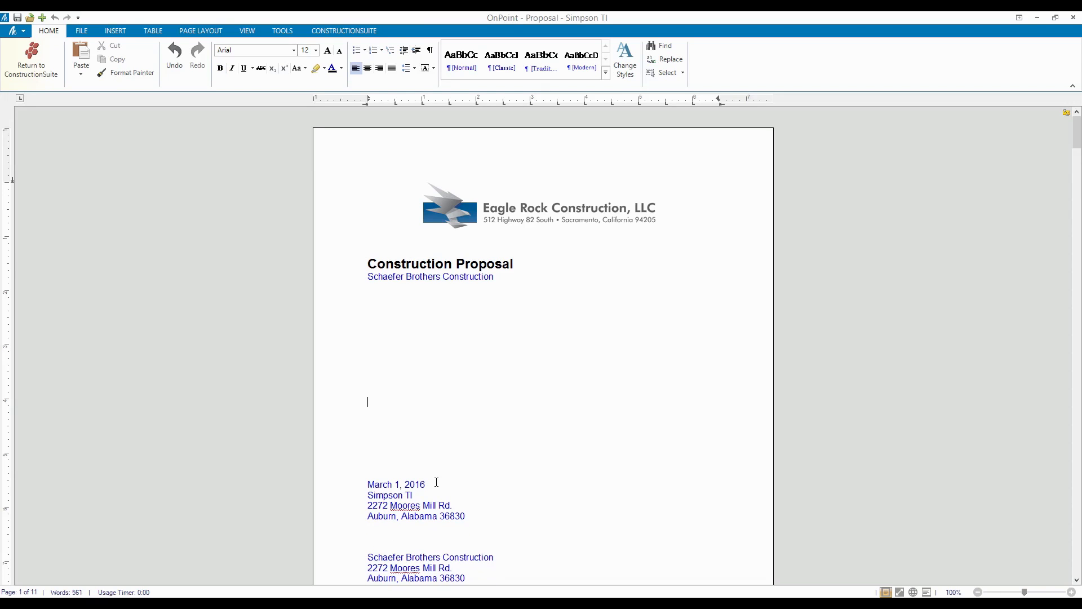
# Delete the Company Fax field from the contractor's contact details on the cover page.
pyautogui.scroll(-4, 436, 482)
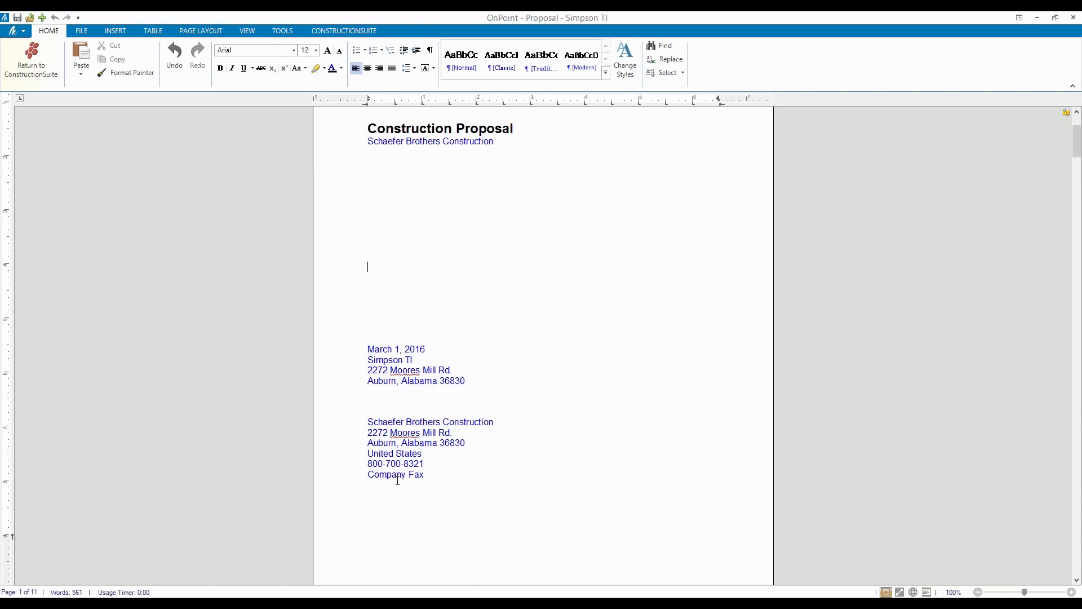
pyautogui.click(395, 483)
pyautogui.rightClick(395, 483)
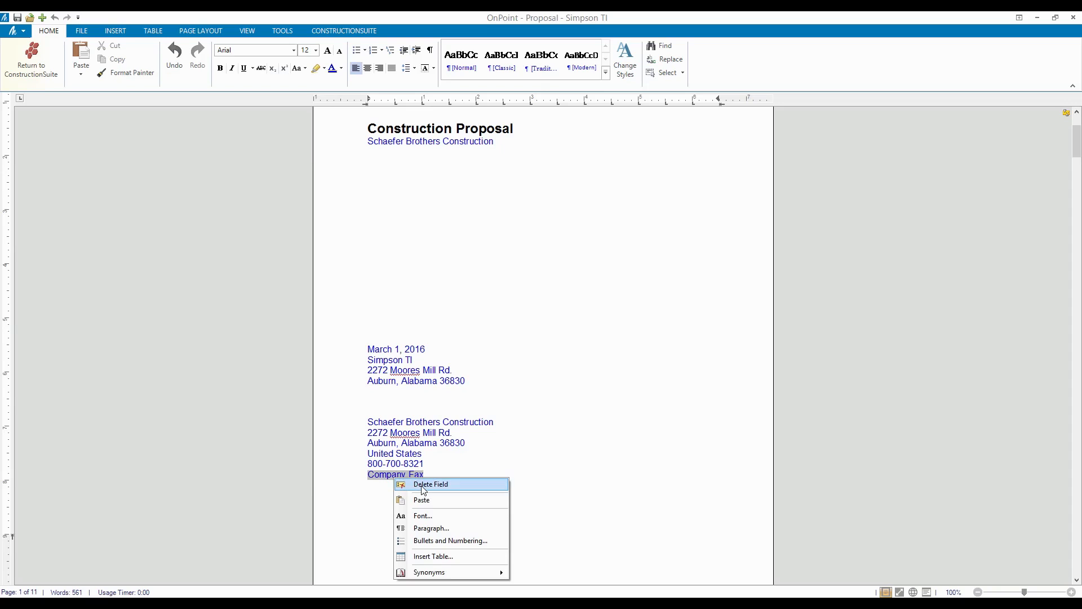
pyautogui.click(426, 486)
# Examine the cover page's title, date, project and company fields and the owner and contractor details on the Proposal page.
pyautogui.scroll(-4, 411, 519)
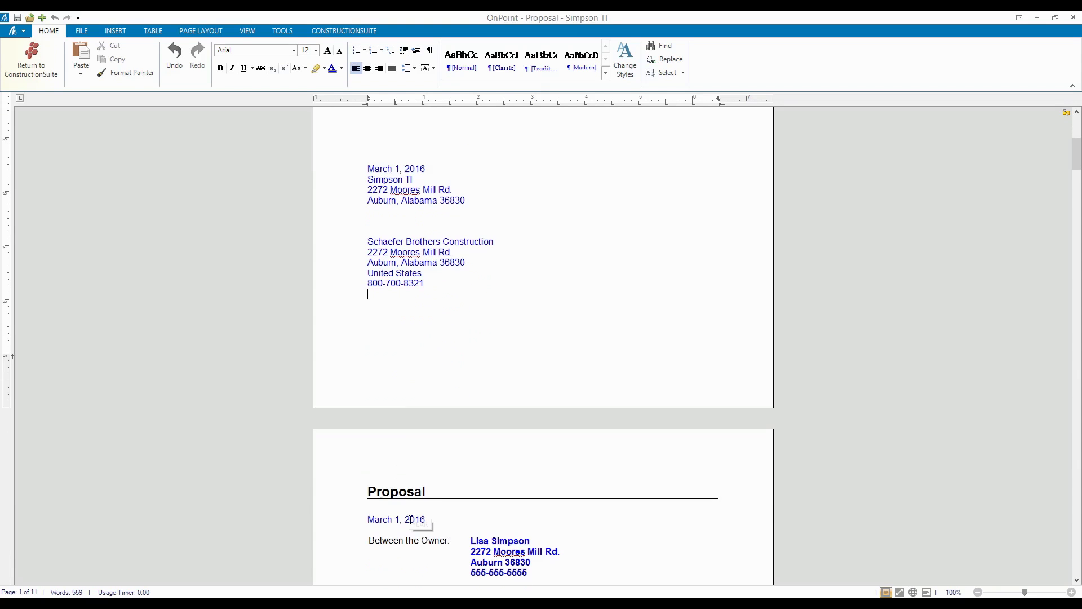
pyautogui.scroll(4, 411, 523)
pyautogui.scroll(3, 411, 524)
pyautogui.click(525, 267)
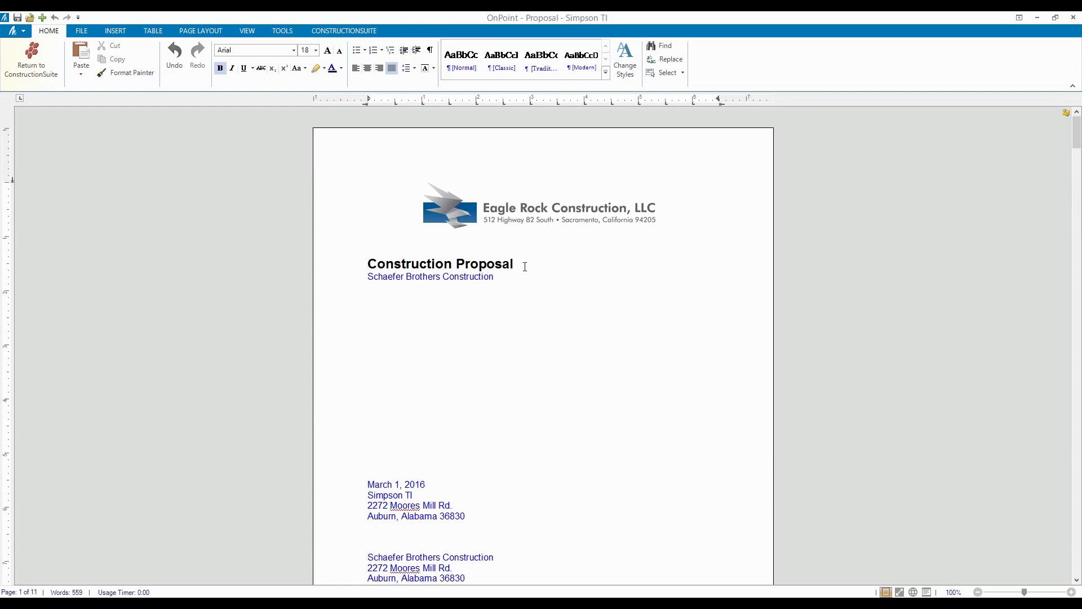
pyautogui.click(507, 384)
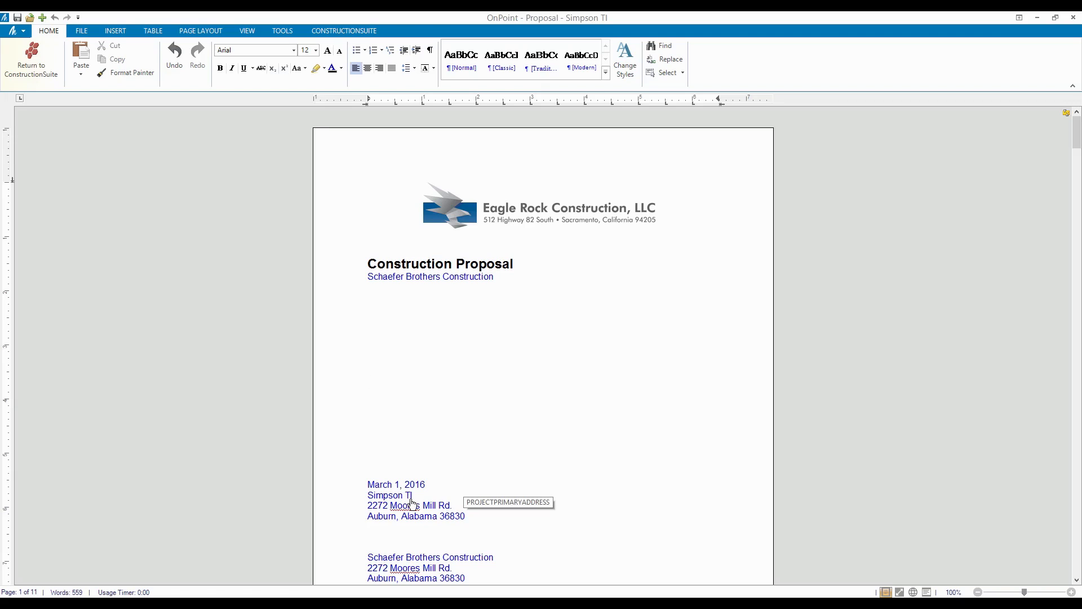
pyautogui.scroll(-1, 412, 503)
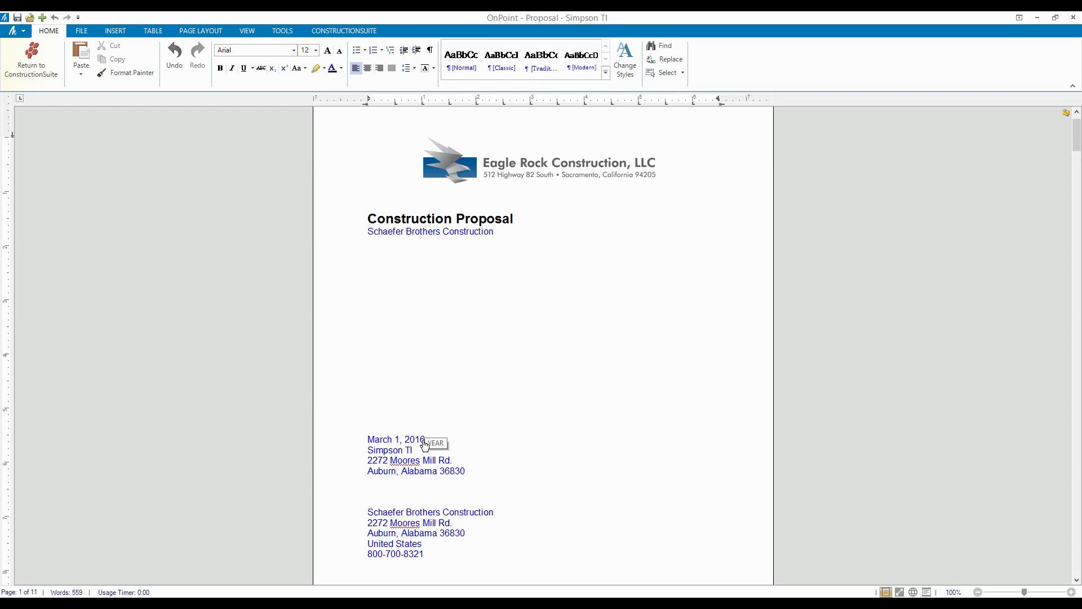
pyautogui.scroll(-4, 571, 480)
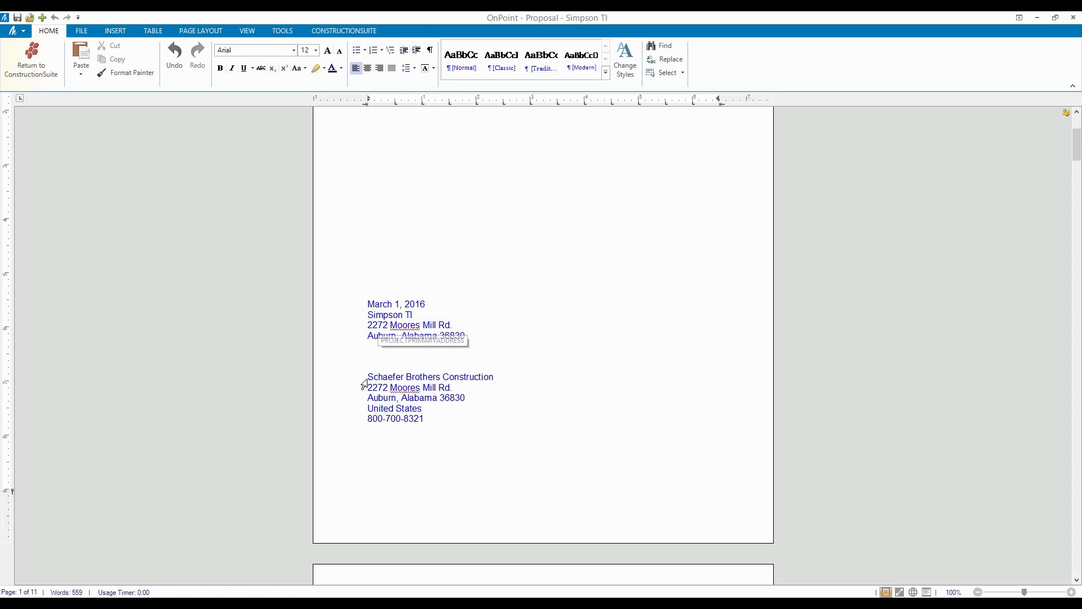
pyautogui.click(525, 462)
pyautogui.scroll(-3, 523, 468)
pyautogui.scroll(-3, 522, 465)
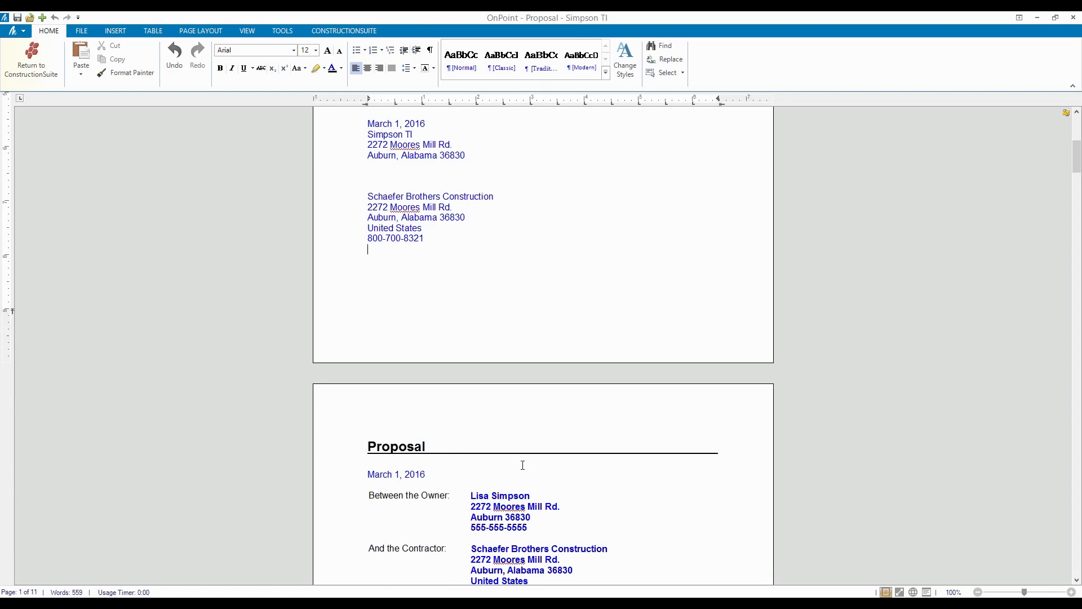
pyautogui.scroll(3, 522, 465)
pyautogui.scroll(-2, 523, 465)
pyautogui.scroll(-2, 523, 465)
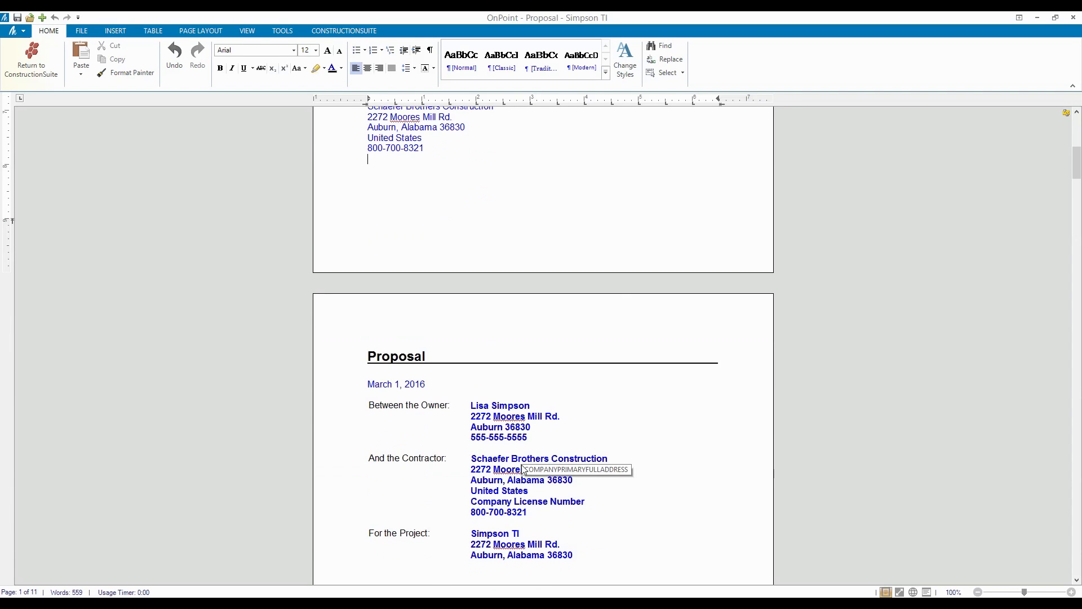
# Delete the Company License Number field and its empty table row from the contractor's details on the Proposal page.
pyautogui.scroll(8, 523, 466)
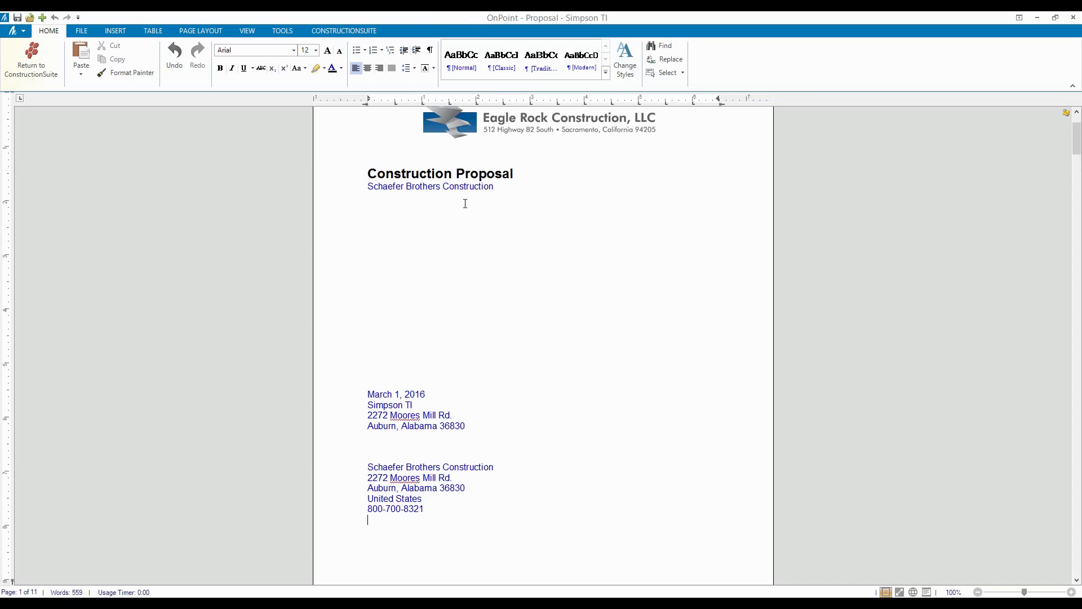
pyautogui.scroll(-3, 494, 346)
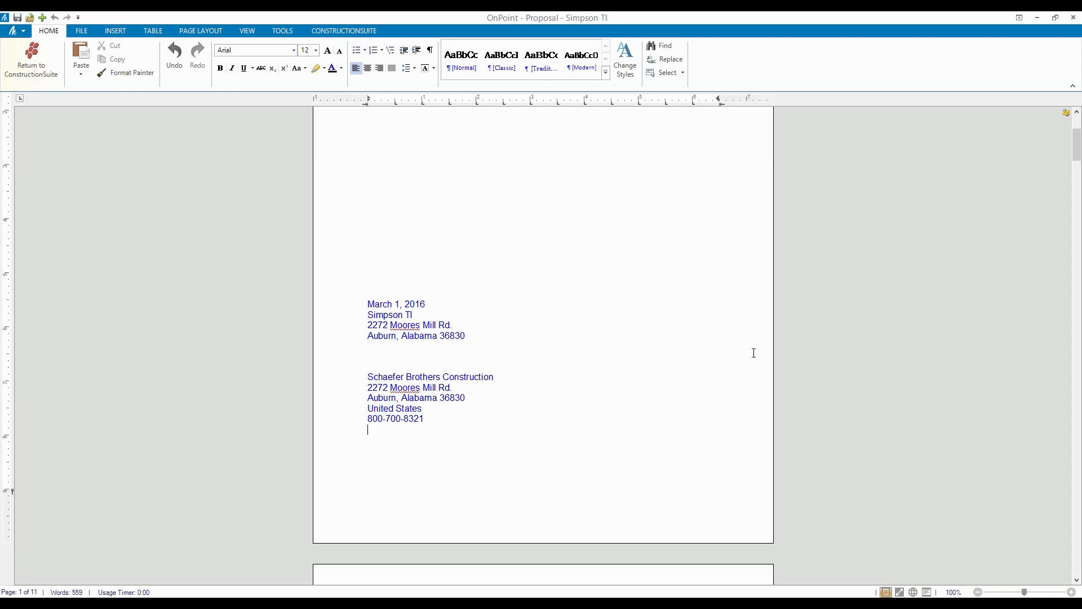
pyautogui.scroll(-6, 614, 332)
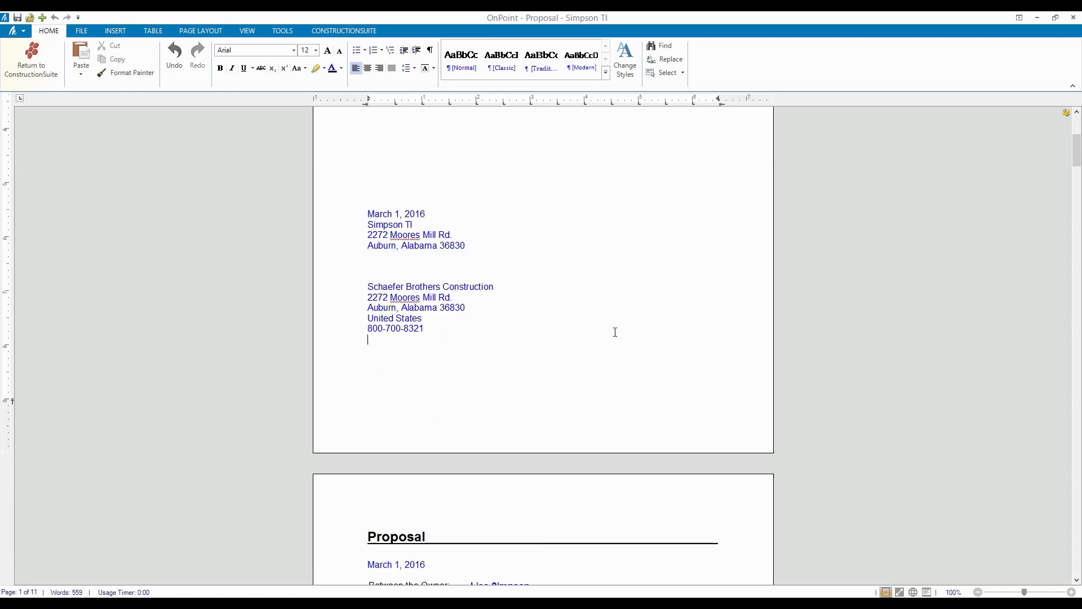
pyautogui.scroll(-2, 592, 395)
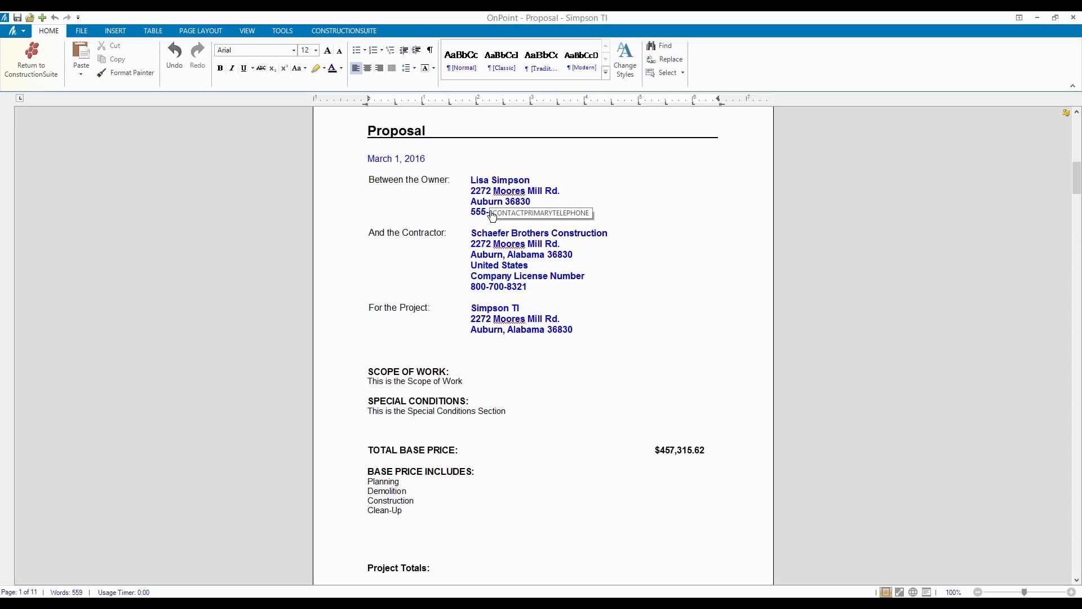
pyautogui.click(544, 277)
pyautogui.rightClick(543, 280)
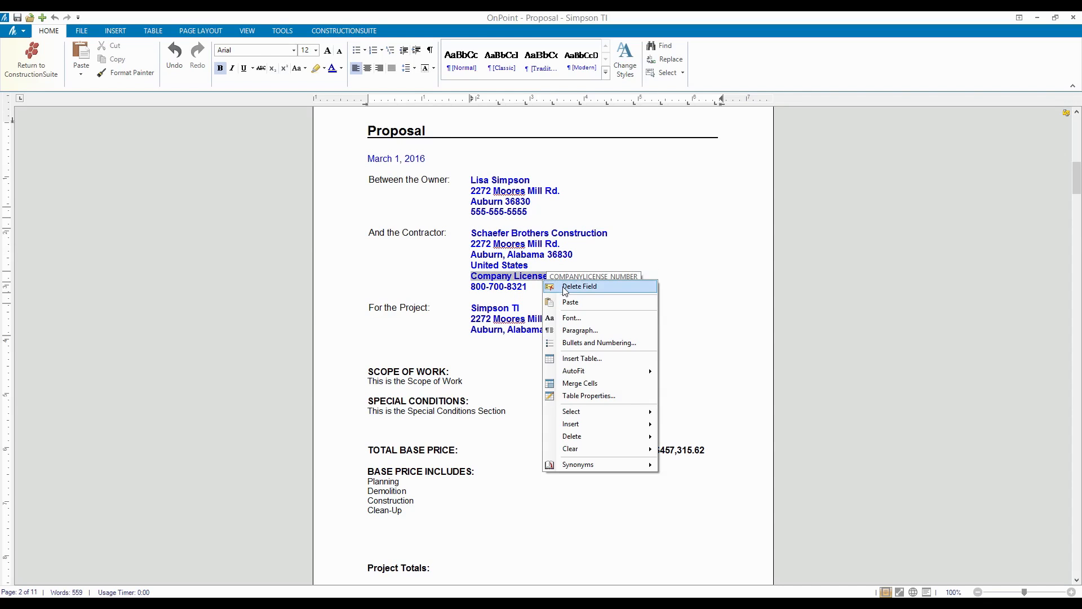
pyautogui.click(566, 287)
pyautogui.rightClick(531, 277)
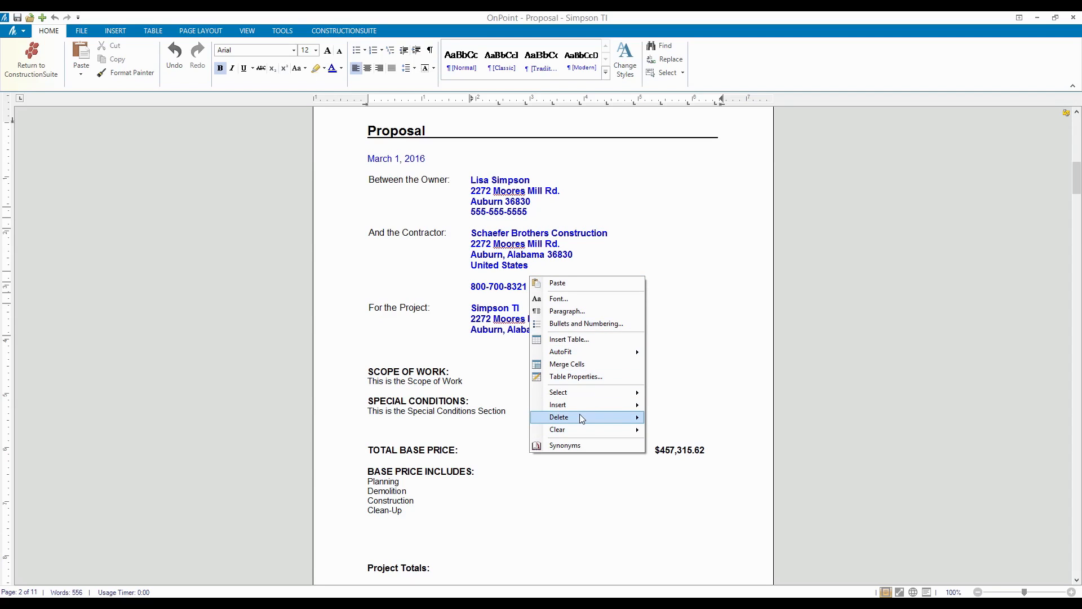
pyautogui.moveTo(582, 418)
pyautogui.click(677, 430)
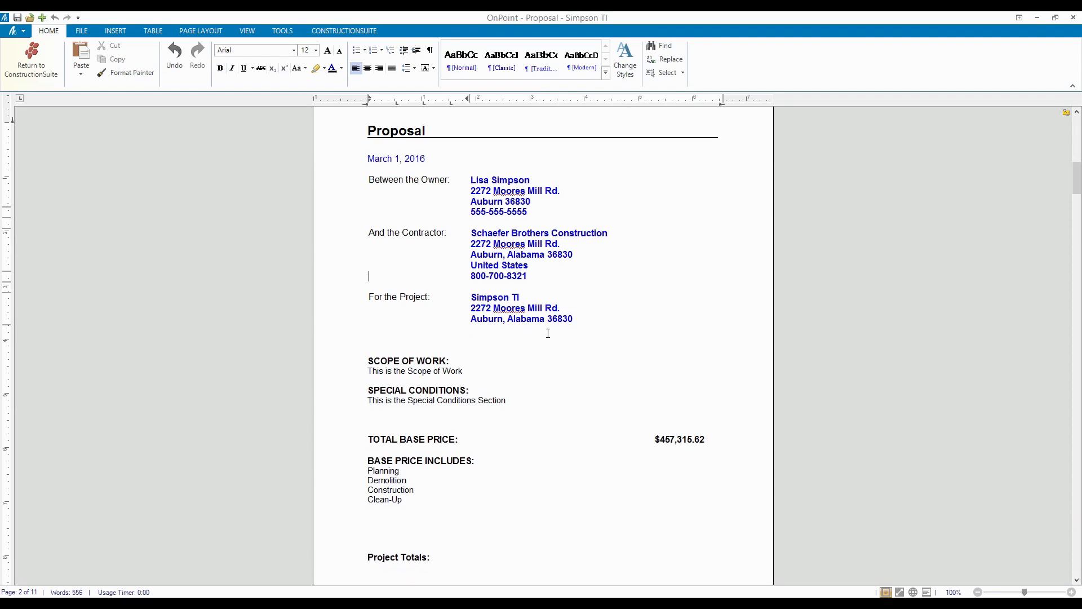
# Examine the Scope of Work text and the Planning and Foundation line items with their notes under Project Totals.
pyautogui.scroll(-3, 596, 411)
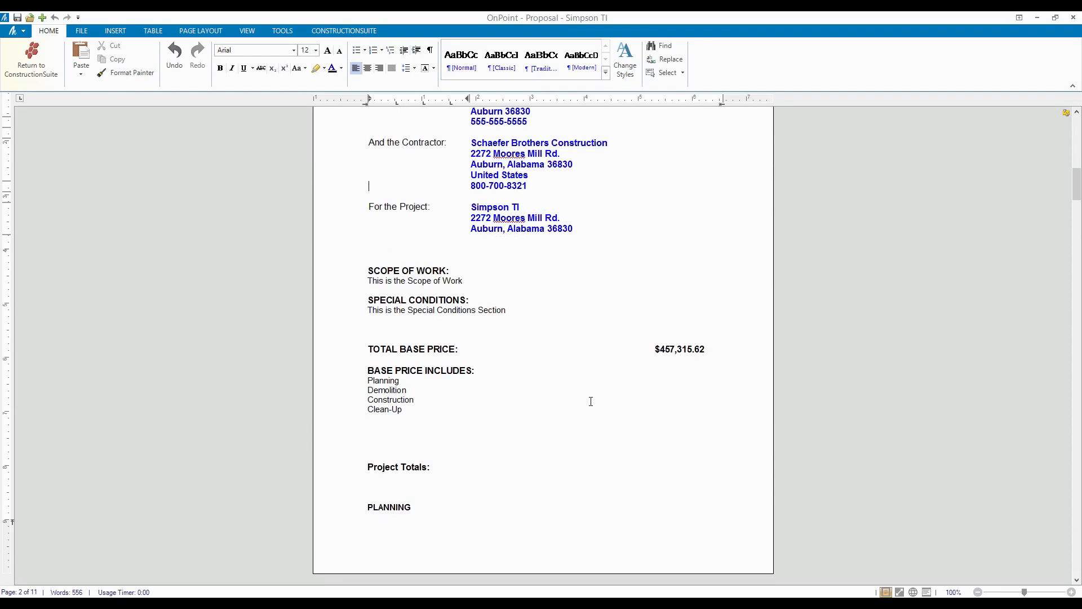
pyautogui.click(385, 282)
pyautogui.scroll(-10, 482, 308)
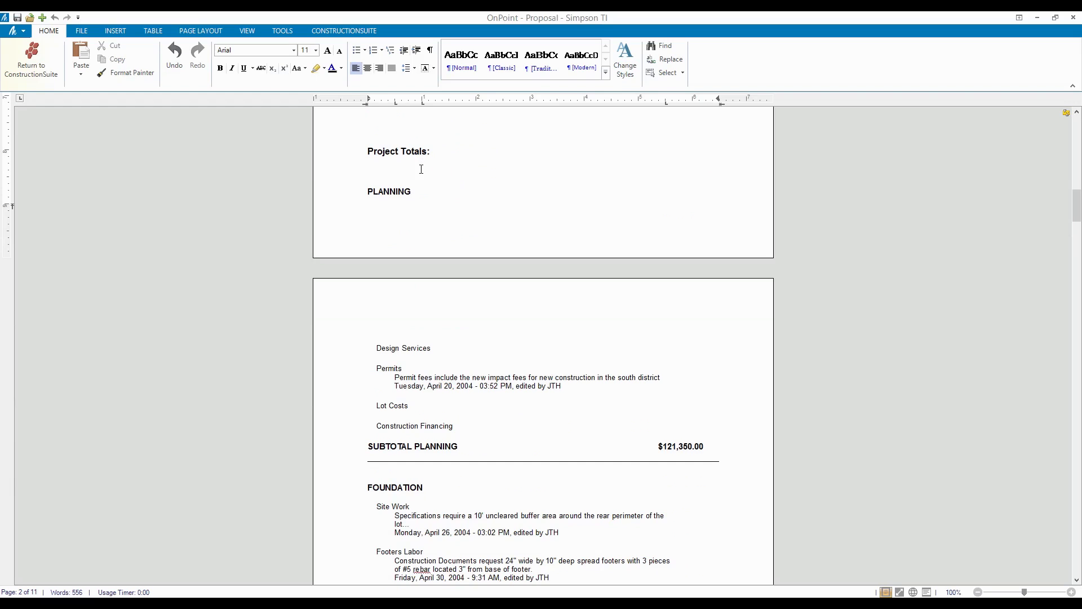
pyautogui.moveTo(421, 170); pyautogui.dragTo(491, 386)
pyautogui.scroll(-6, 490, 387)
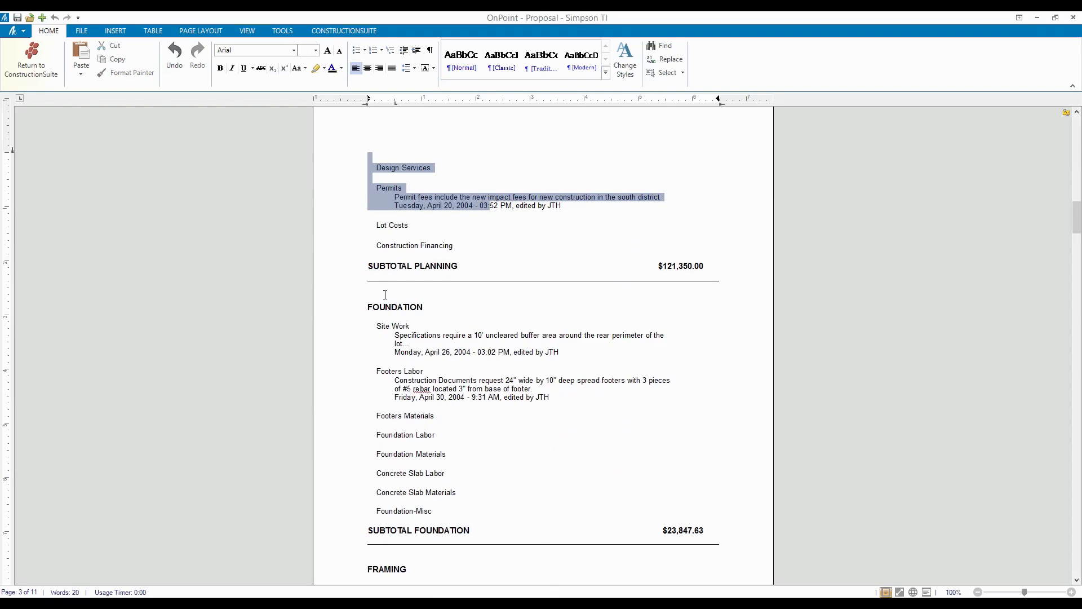
pyautogui.moveTo(457, 327); pyautogui.dragTo(493, 366)
pyautogui.click(465, 364)
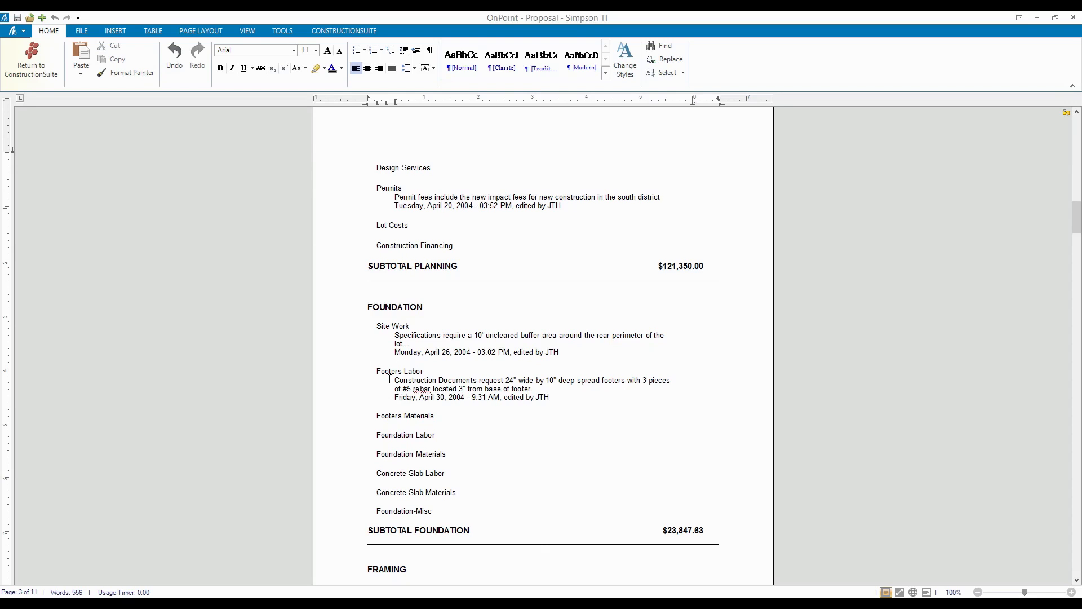
pyautogui.moveTo(397, 380); pyautogui.dragTo(547, 406)
pyautogui.click(546, 415)
pyautogui.scroll(6, 557, 207)
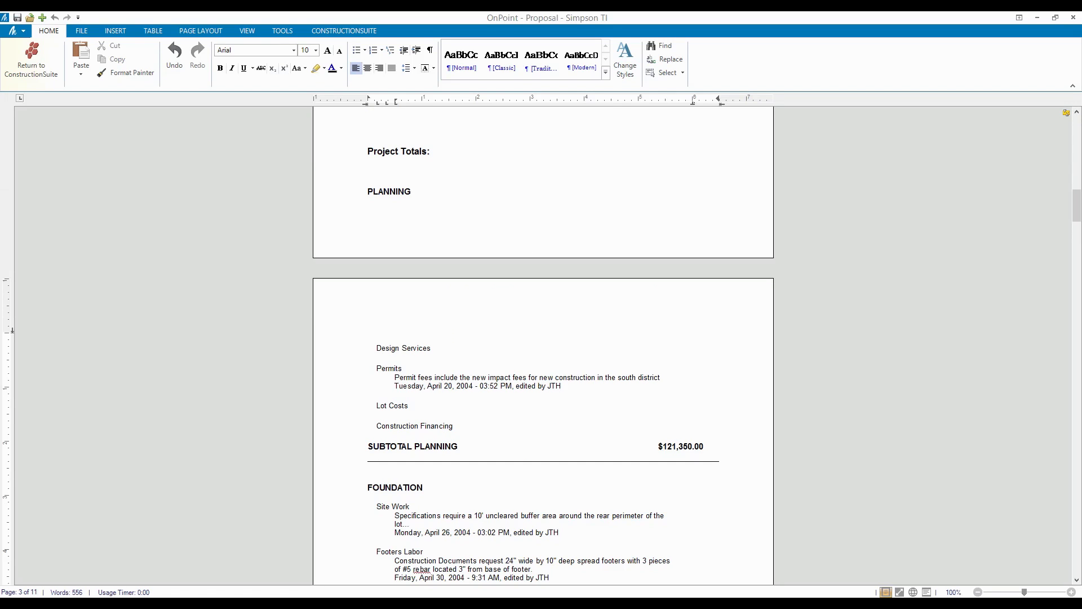
# Bring up the Simpson TI estimate and arrange its window and the proposal window so both are visible.
pyautogui.click(586, 573)
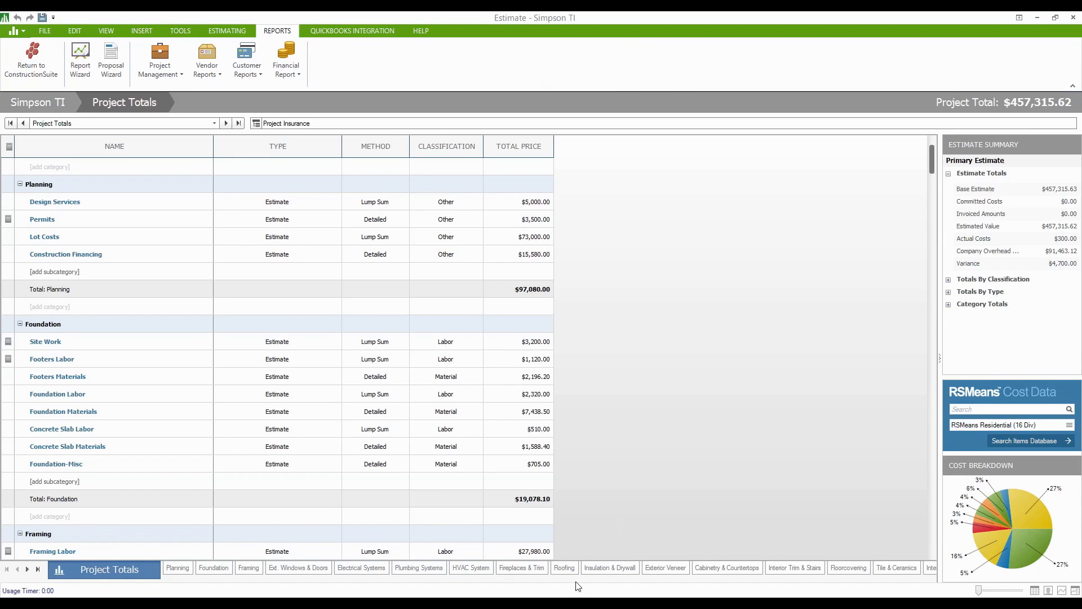
pyautogui.moveTo(526, 16); pyautogui.dragTo(534, 86)
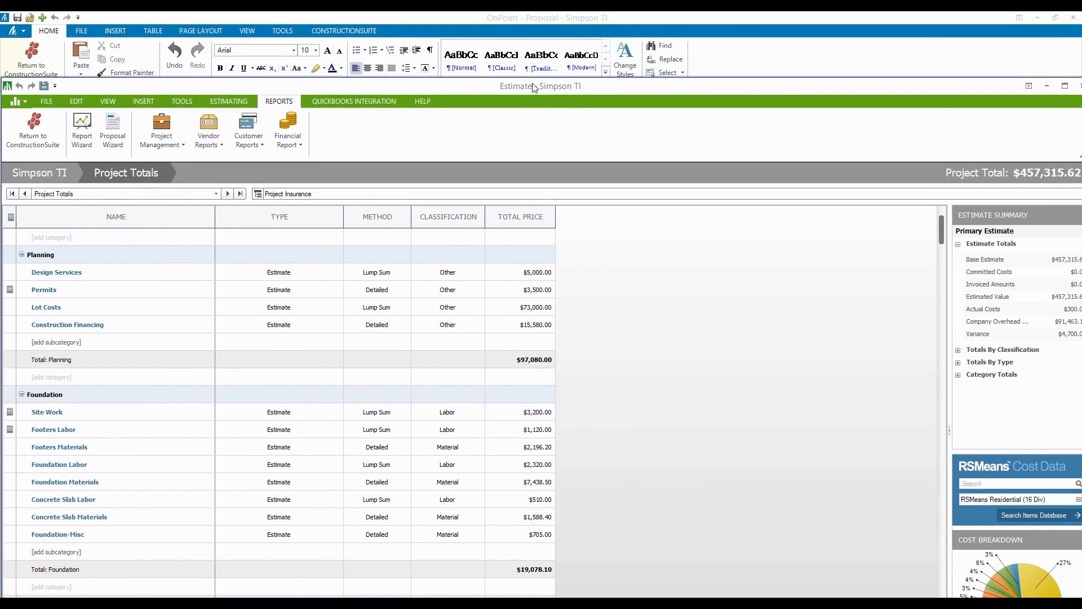
pyautogui.click(538, 22)
pyautogui.moveTo(500, 21); pyautogui.dragTo(714, 56)
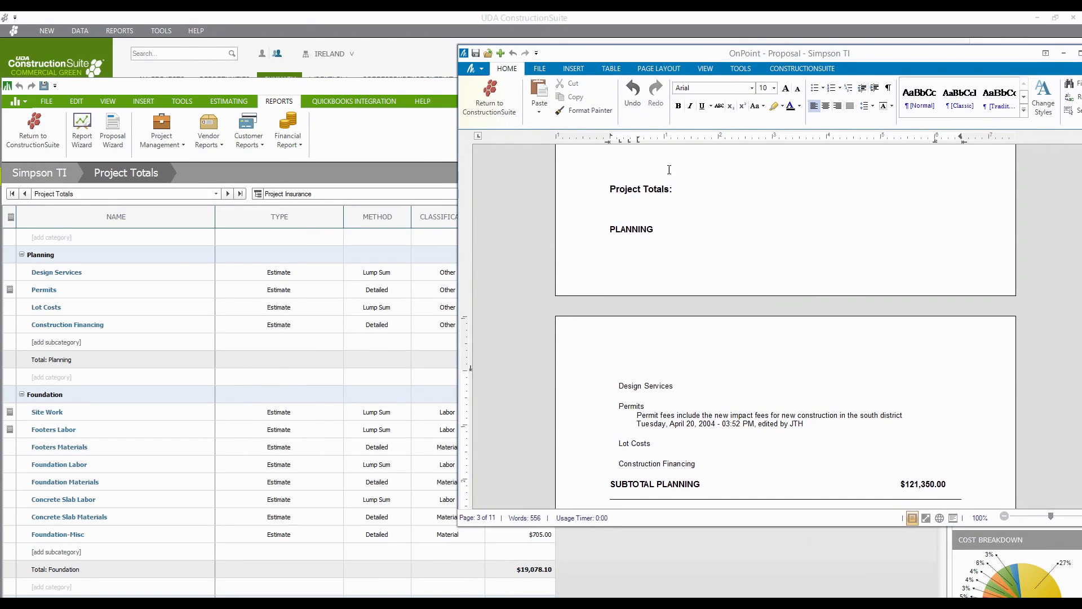
pyautogui.moveTo(257, 86); pyautogui.dragTo(235, 45)
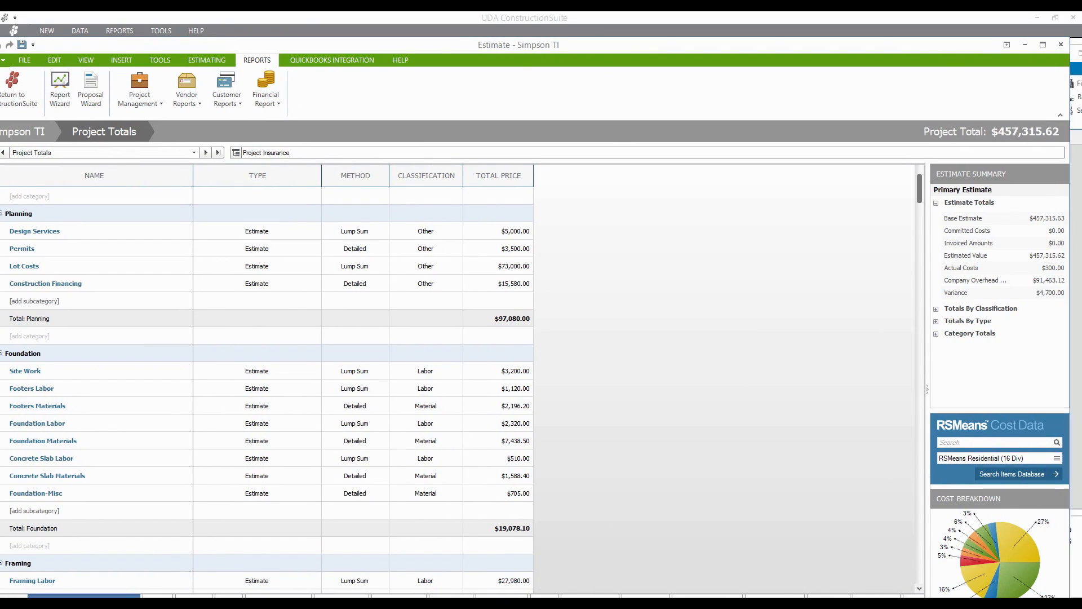
pyautogui.hotkey('alt', 'Tab')
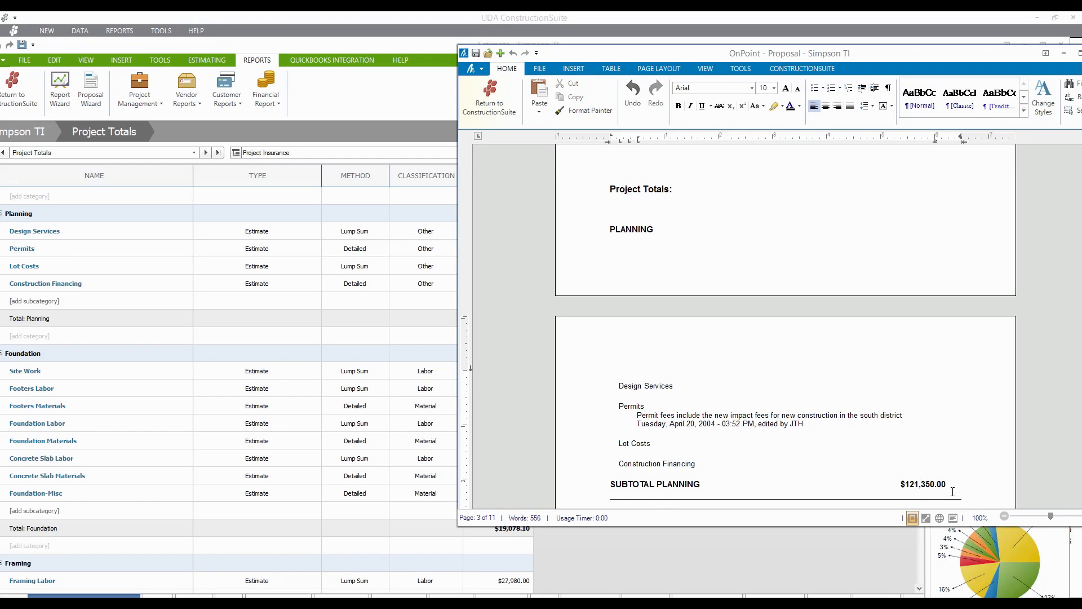
# Compare the proposal's Planning and Foundation subtotals and item notes with the same categories in the estimate.
pyautogui.click(253, 44)
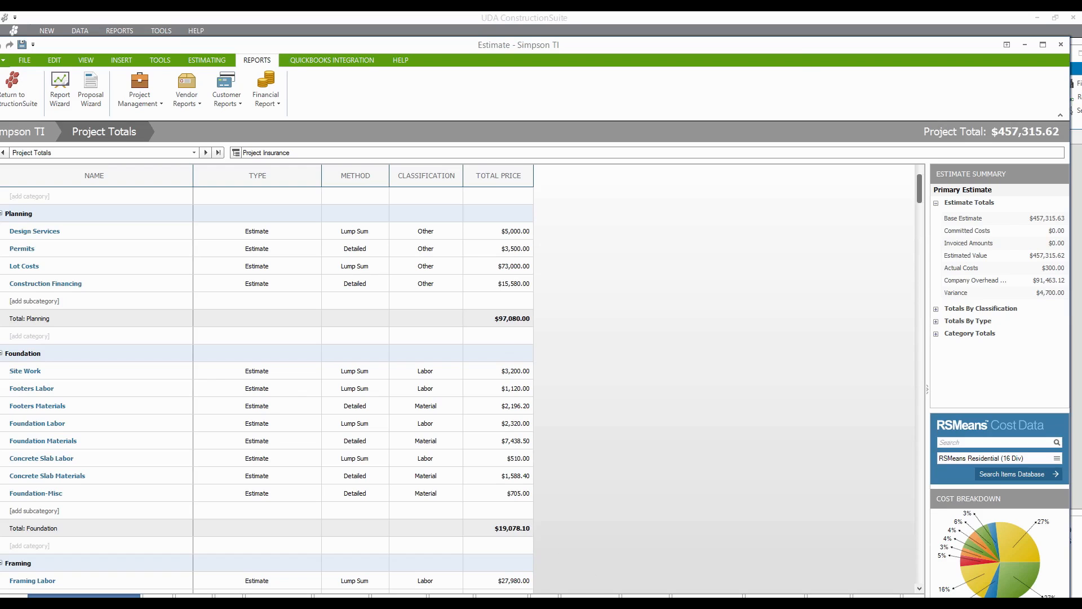
pyautogui.click(607, 603)
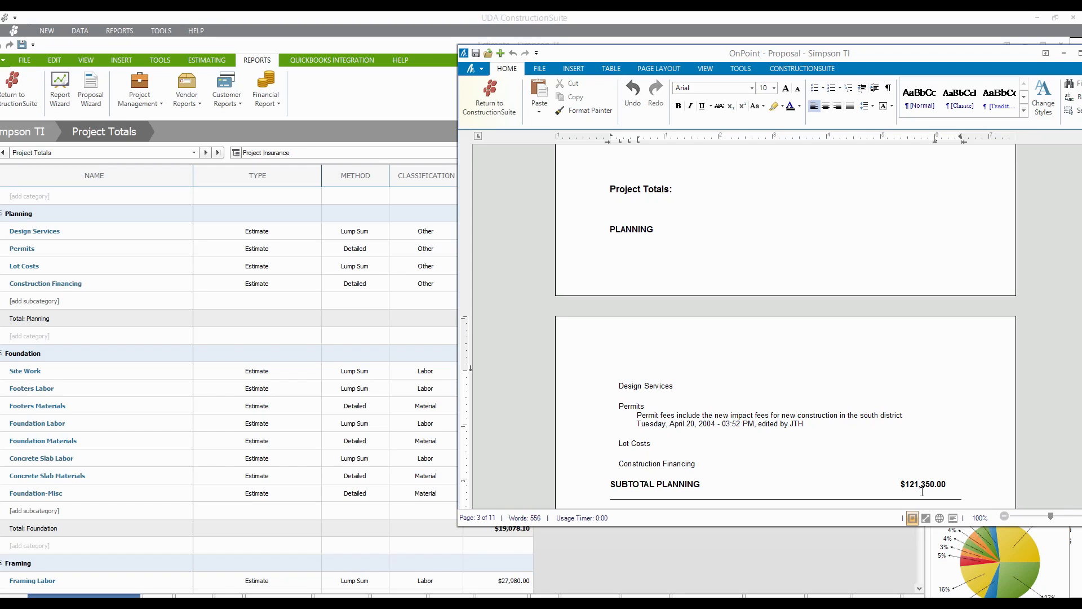
pyautogui.scroll(-10, 793, 341)
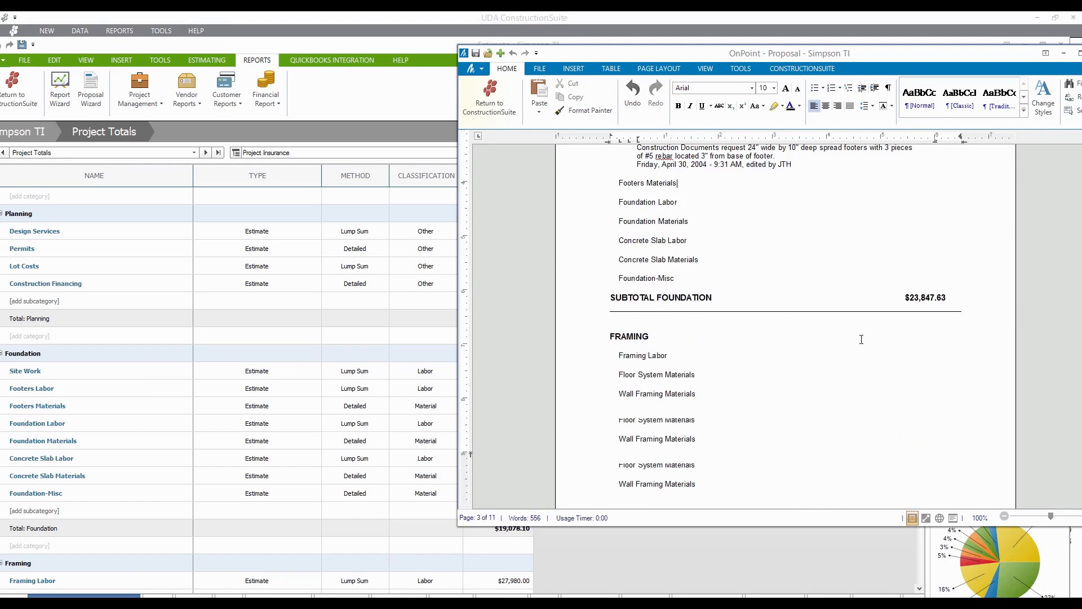
pyautogui.scroll(3, 840, 330)
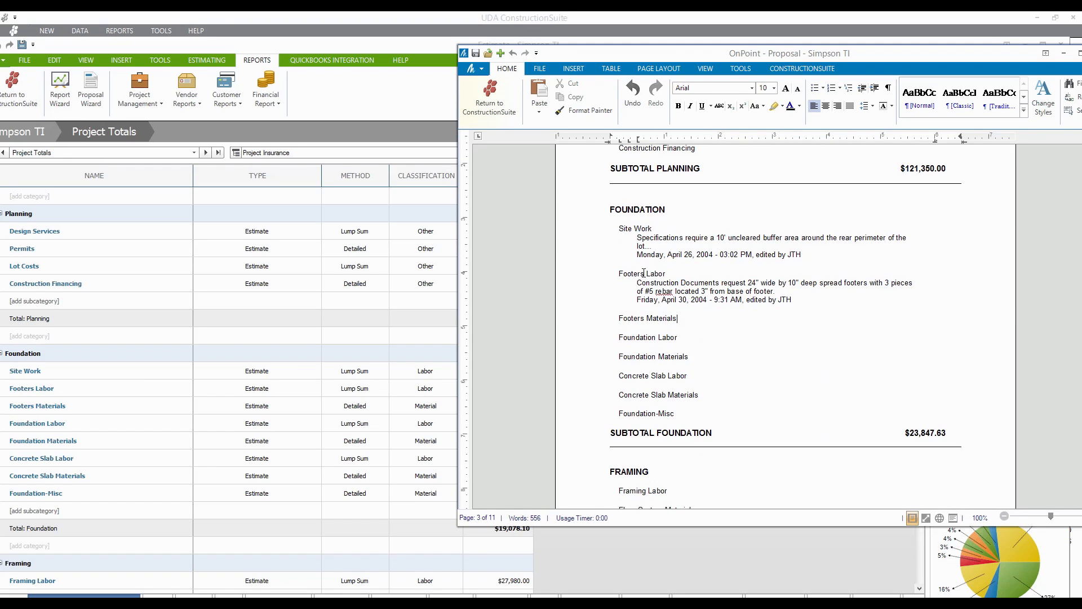
pyautogui.scroll(-2, 712, 382)
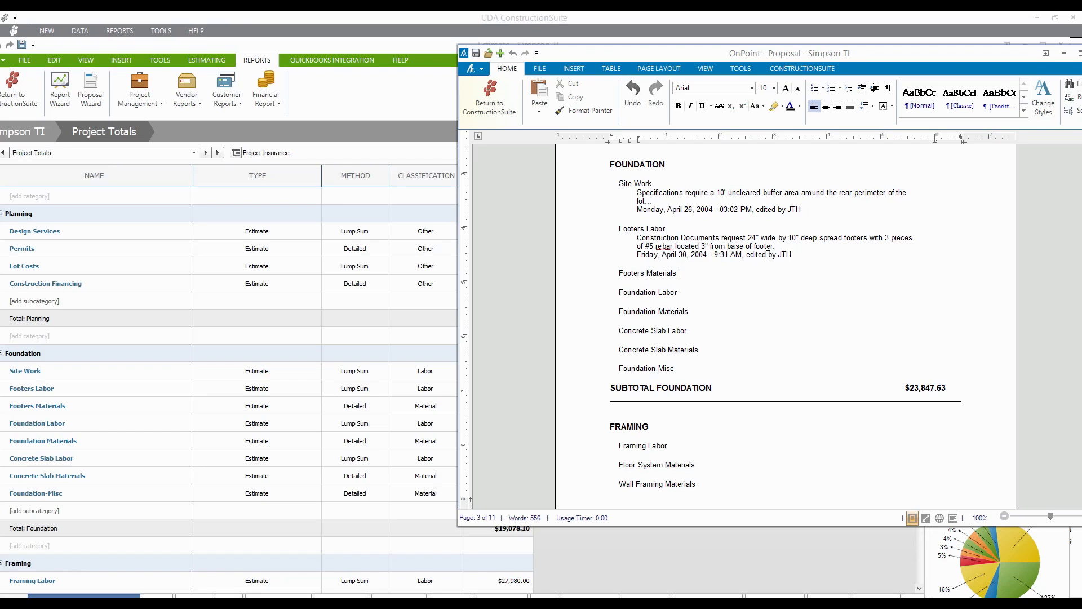
# Maximize the proposal document window.
pyautogui.moveTo(742, 52); pyautogui.dragTo(488, 51)
pyautogui.doubleClick(489, 51)
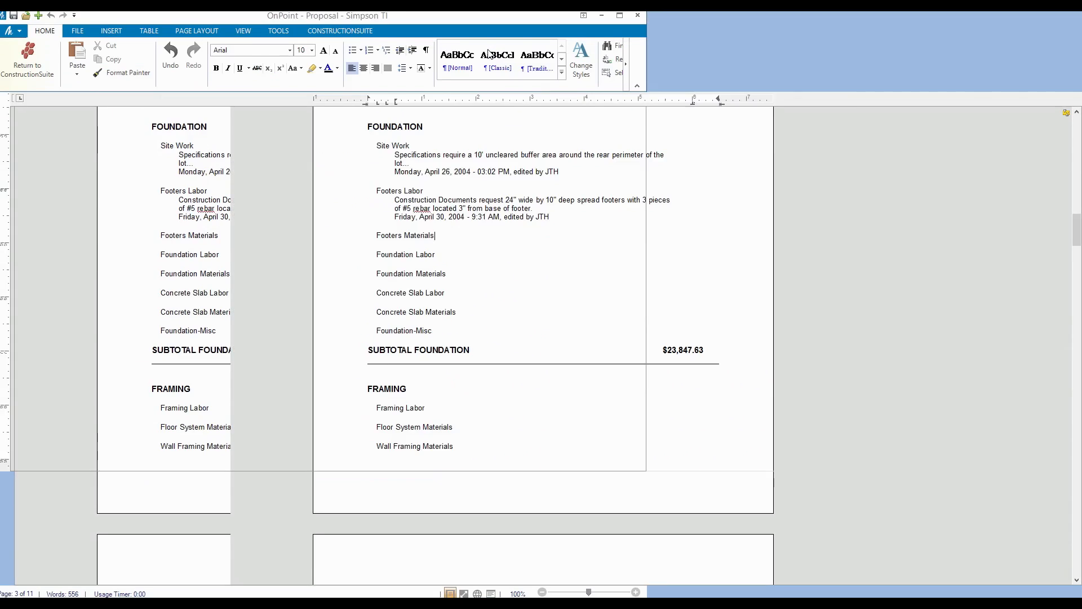
# Try the Classic style on the proposal document and return it to the Normal style.
pyautogui.hotkey('ctrl', 'a')
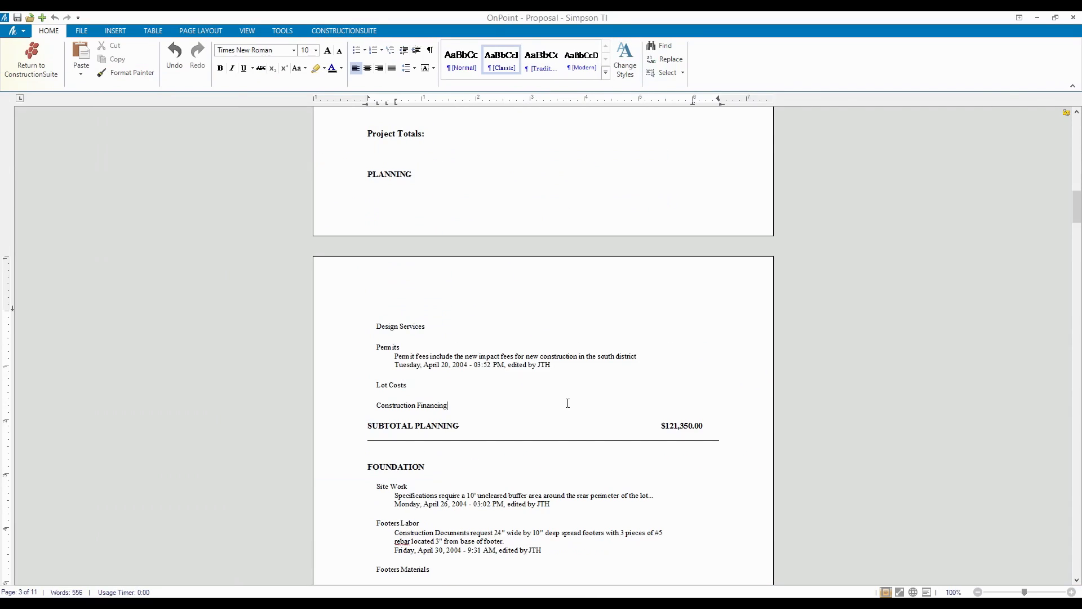
pyautogui.scroll(-5, 568, 403)
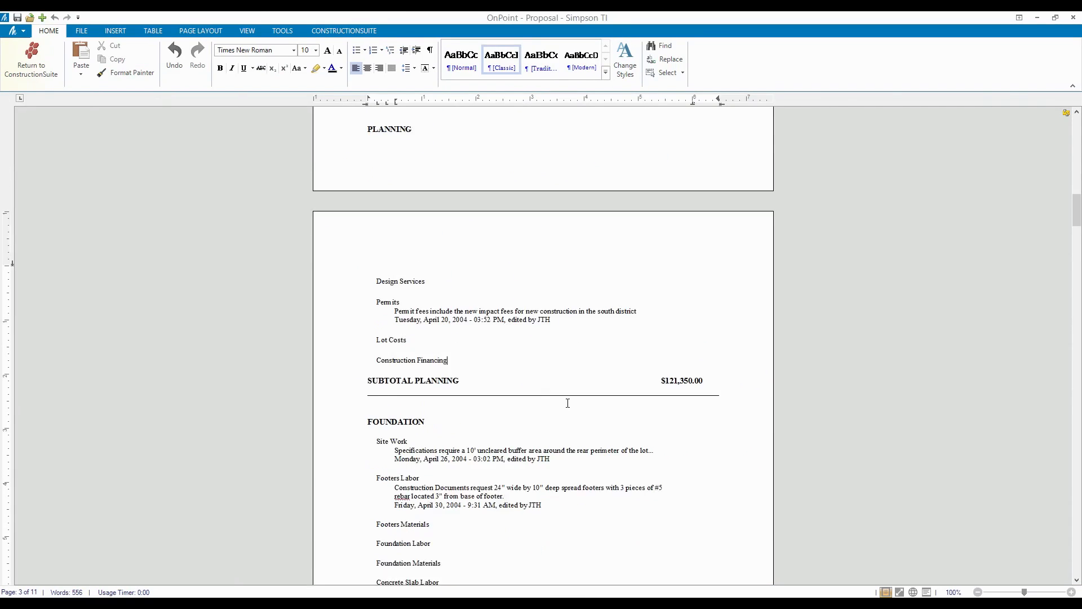
pyautogui.scroll(-8, 567, 405)
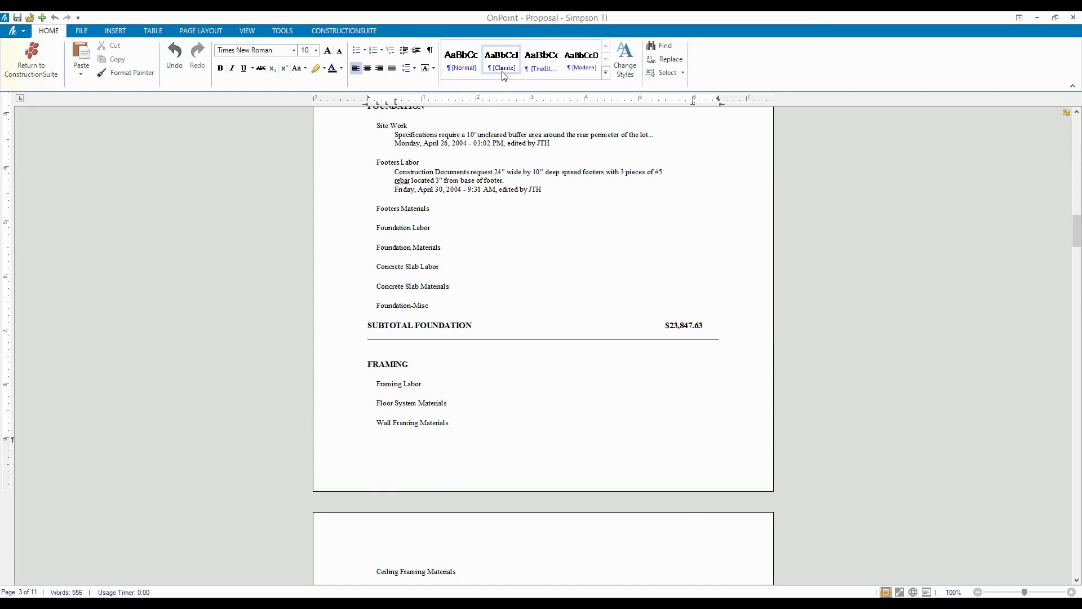
pyautogui.click(461, 59)
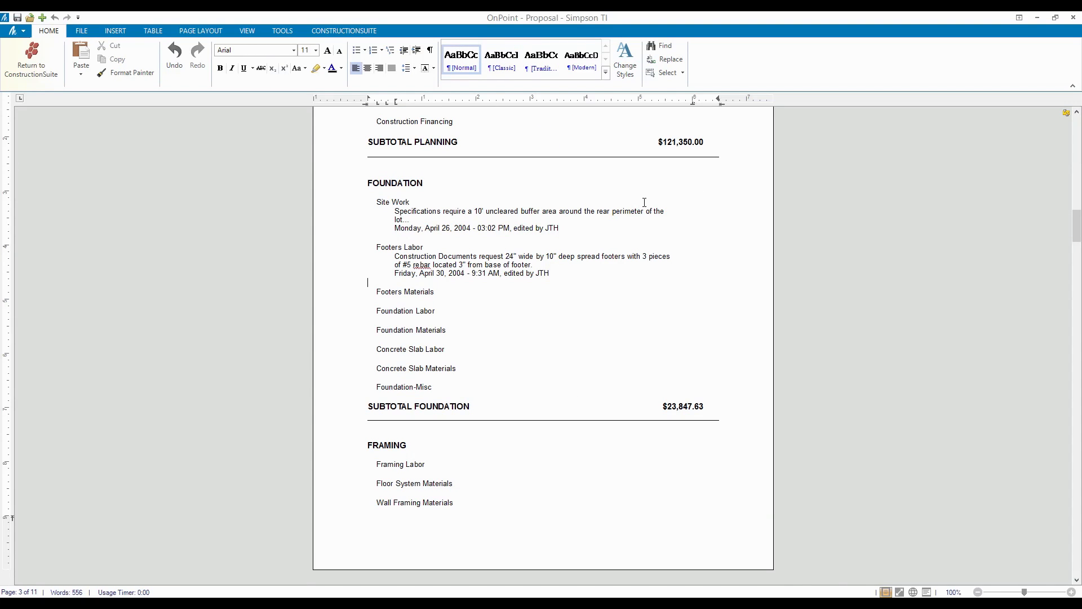
# Add the flagged word "Soffit" in the Fascia & Soffit Materials line to the spelling dictionary.
pyautogui.scroll(-2, 601, 353)
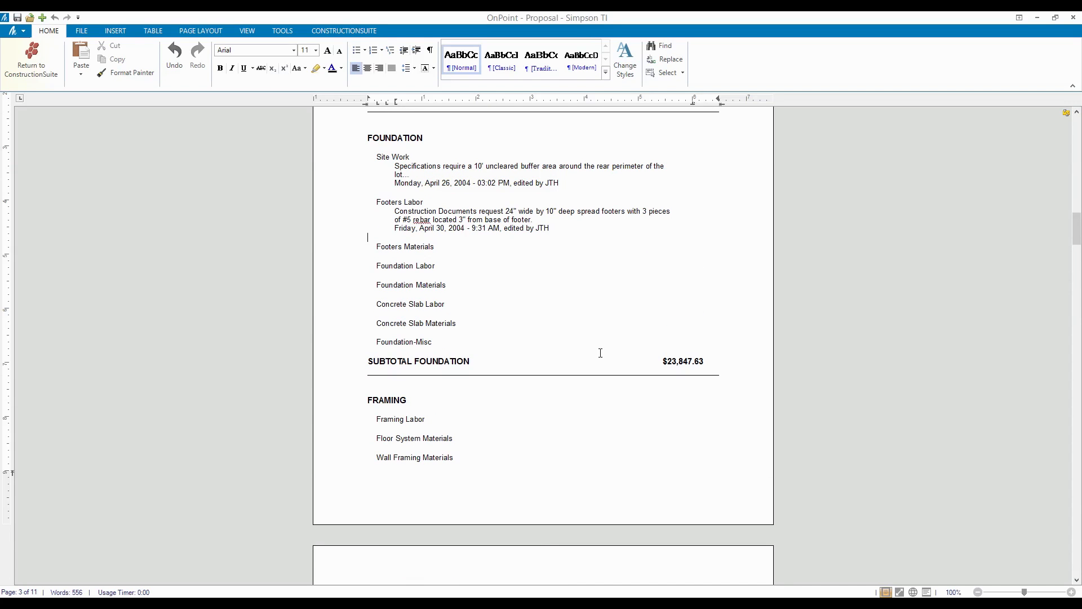
pyautogui.scroll(-18, 542, 257)
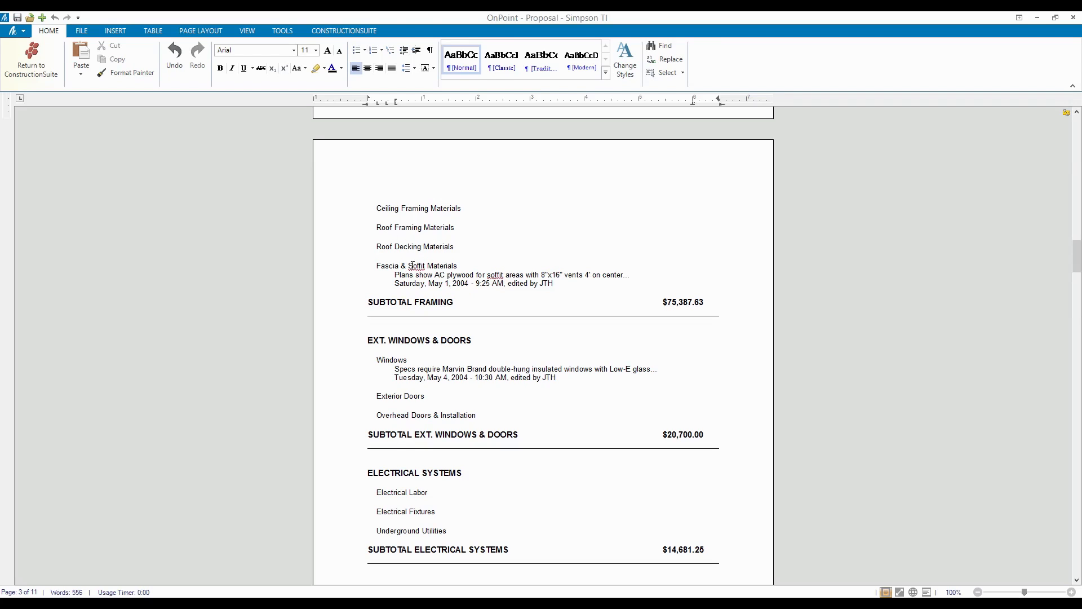
pyautogui.click(417, 266)
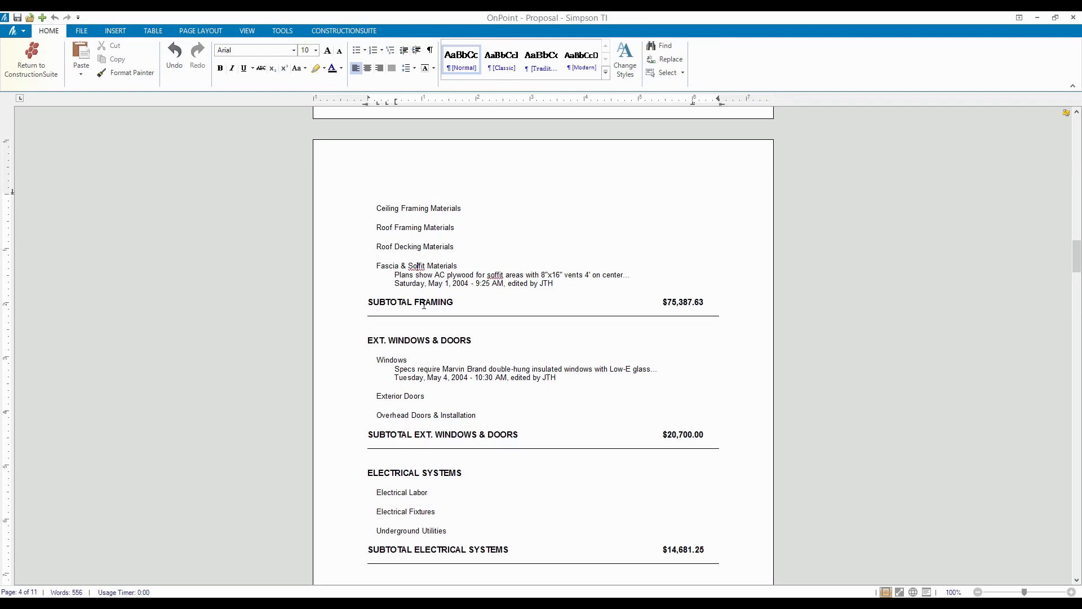
pyautogui.rightClick(420, 266)
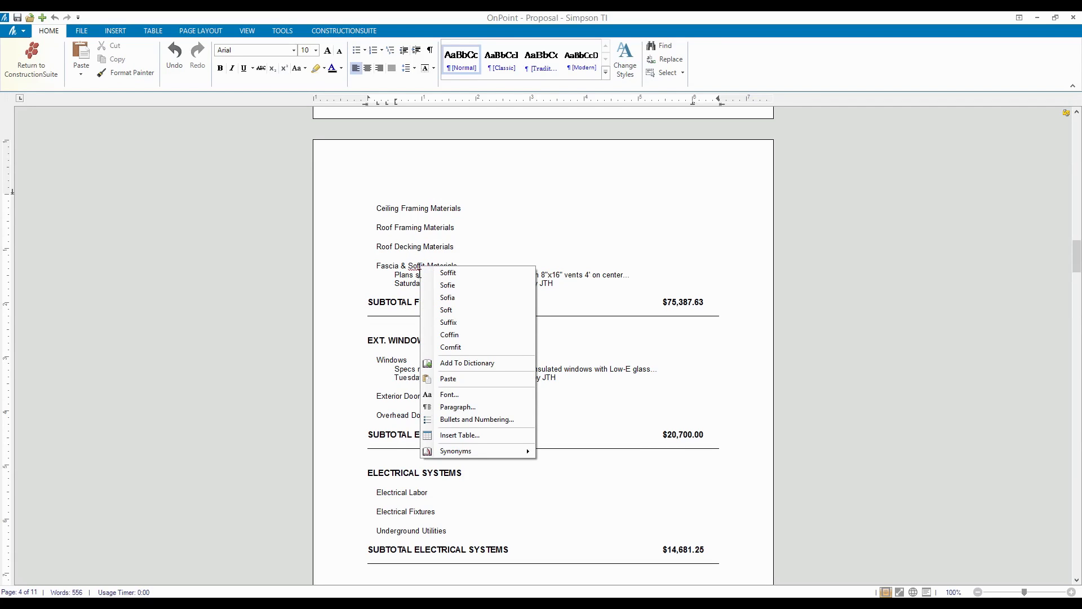
pyautogui.click(452, 363)
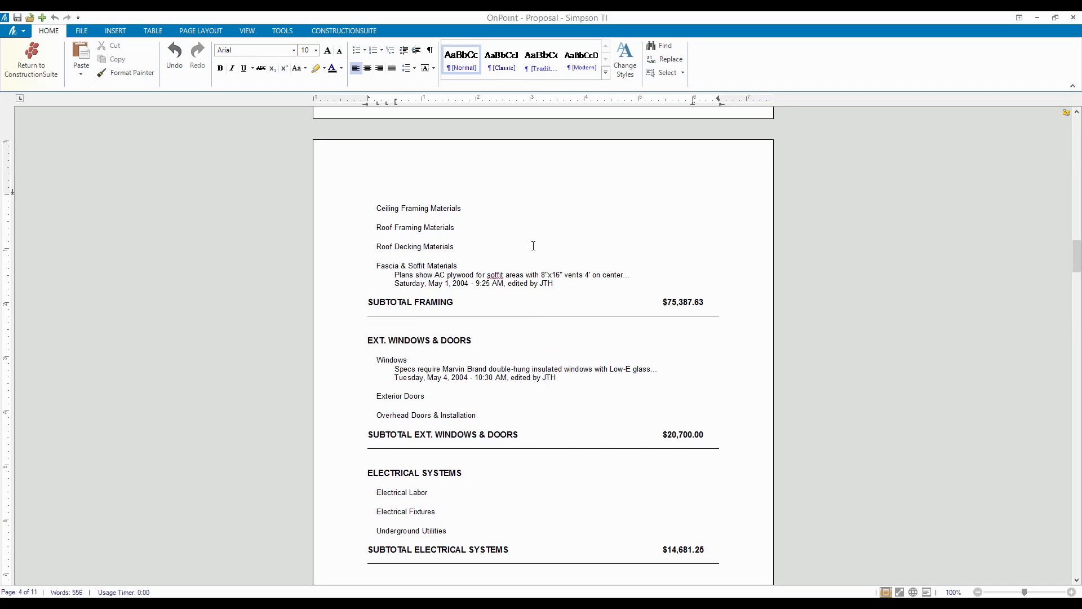
# Review the remaining category subtotals through to the grand total, Acceptance of Agreement and signature lines.
pyautogui.scroll(-8, 485, 286)
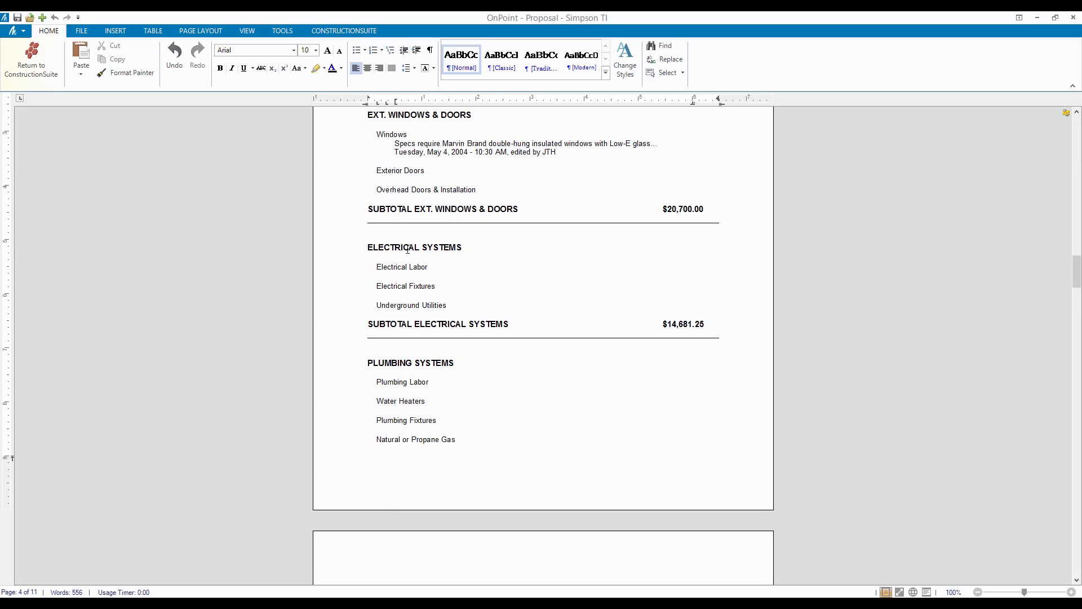
pyautogui.scroll(-15, 495, 333)
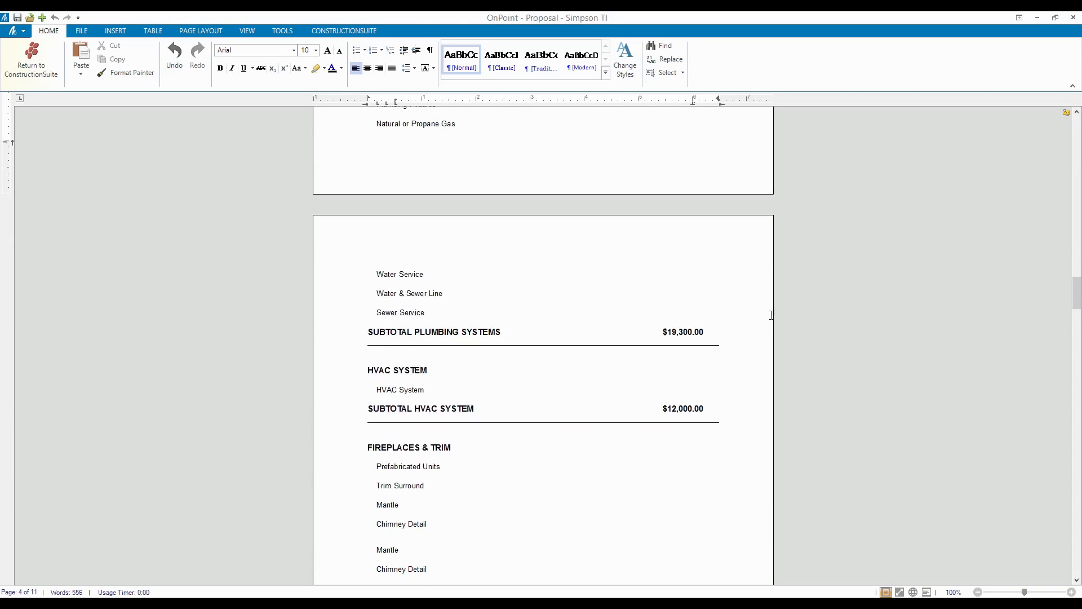
pyautogui.moveTo(1076, 302)
pyautogui.mouseDown()
pyautogui.moveTo(1077, 552)
pyautogui.moveTo(1076, 530)
pyautogui.mouseUp()
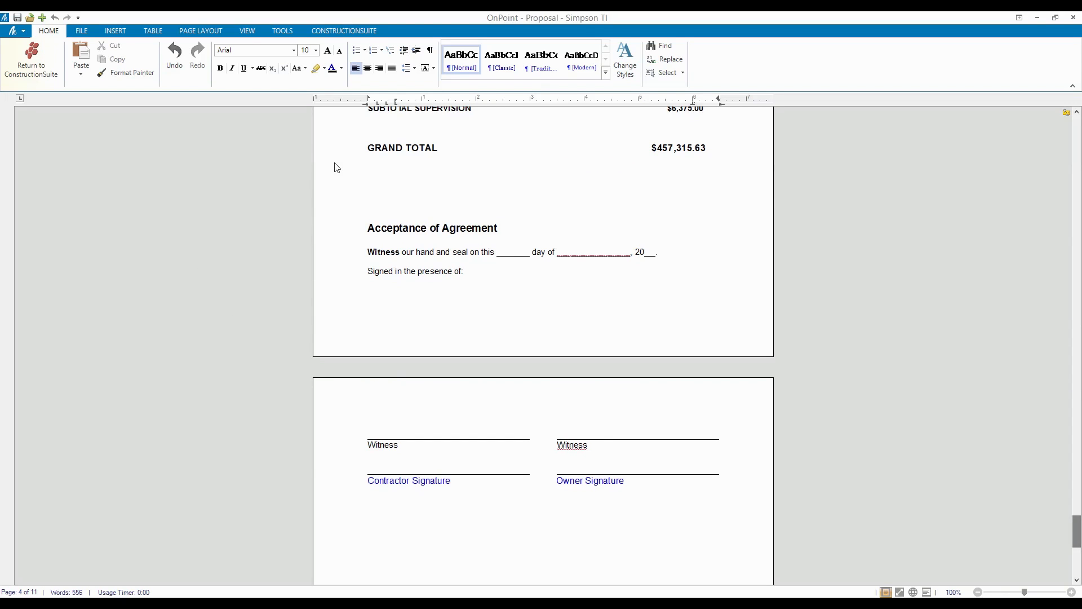
# Delete the blank lines between the GRAND TOTAL line and the Acceptance of Agreement heading, keeping the heading on its own line.
pyautogui.click(364, 216)
pyautogui.press('Delete')
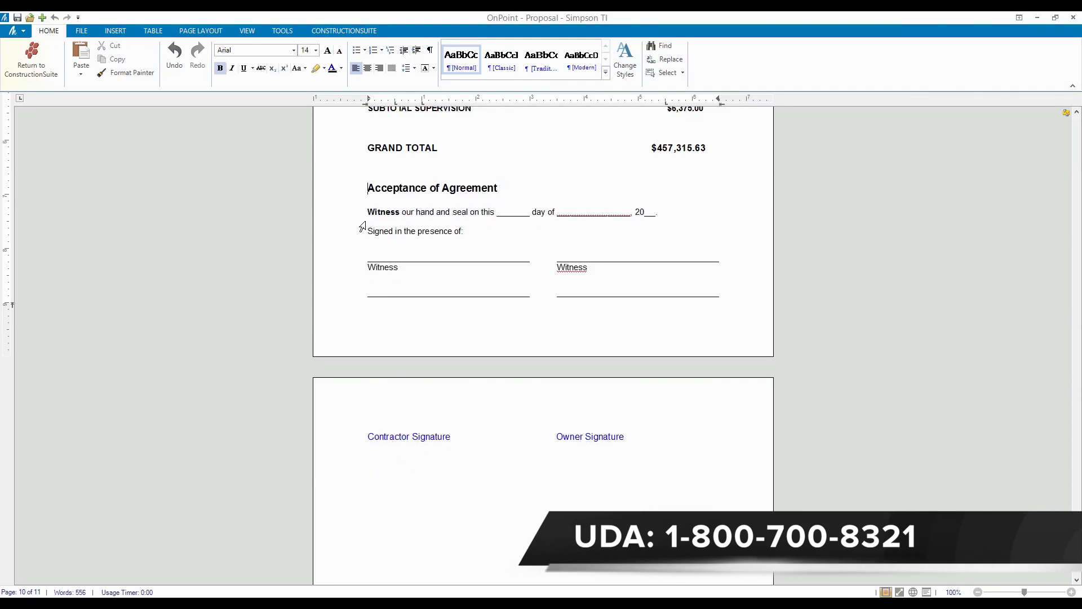
pyautogui.press('Tab')
pyautogui.press('BackSpace')
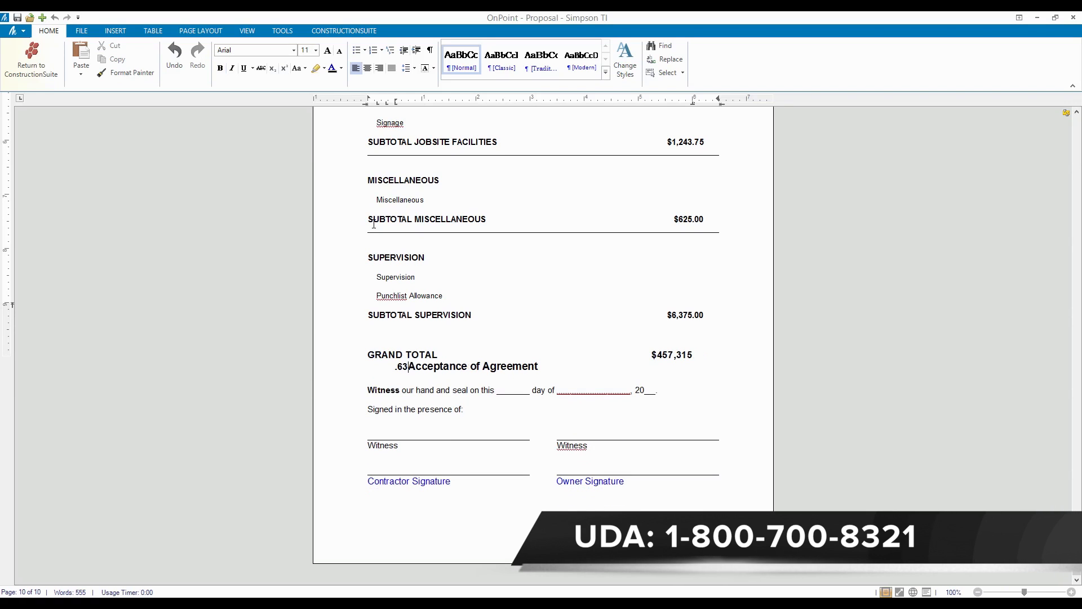
pyautogui.press('Return')
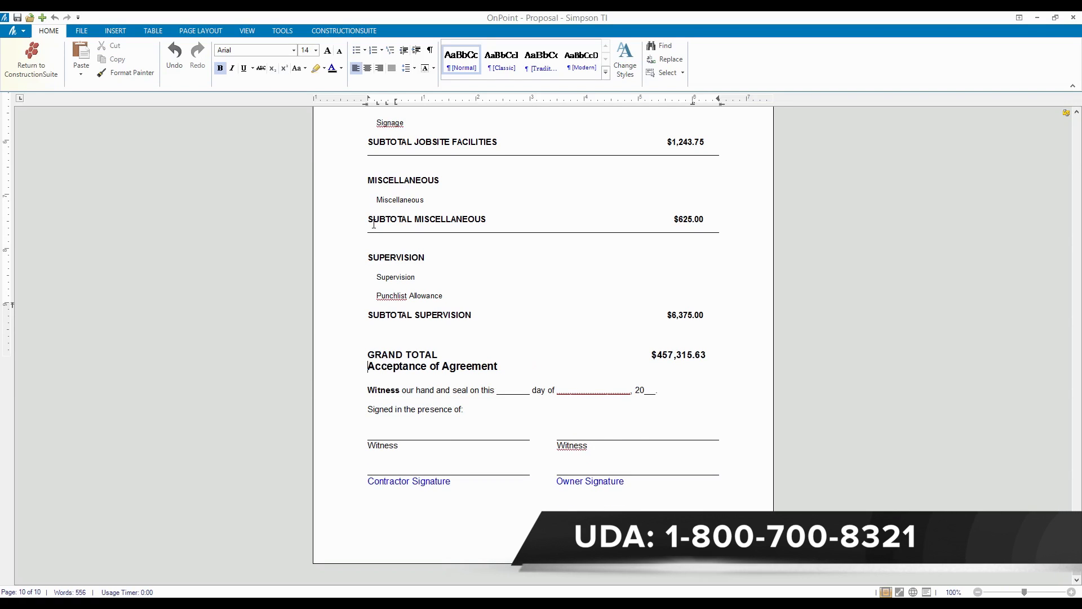
# Remove the extra blank space above GRAND TOTAL and insert a blank line before the Acceptance of Agreement heading.
pyautogui.click(360, 343)
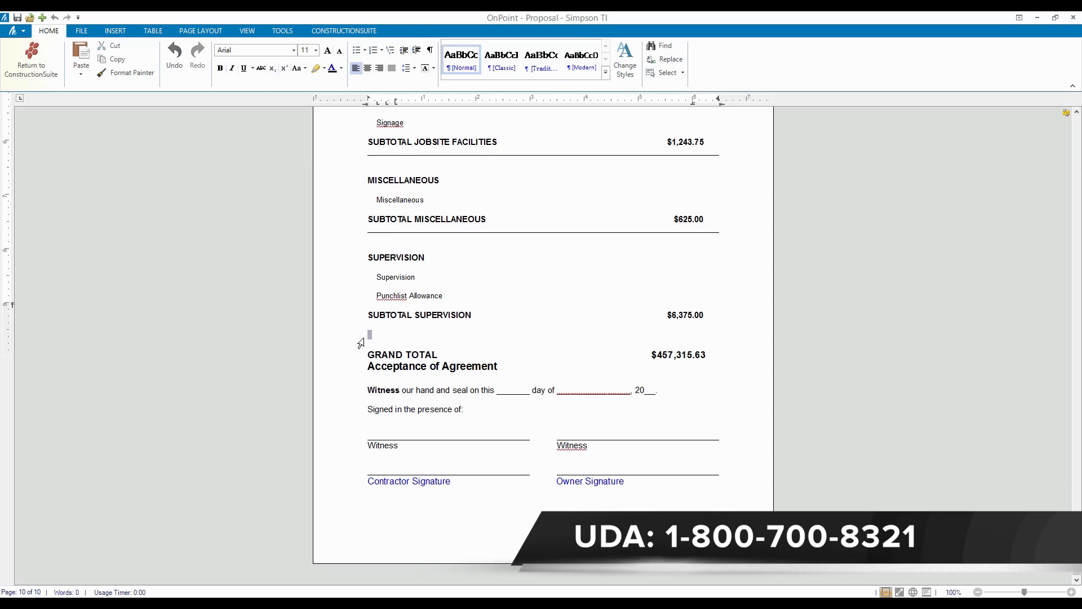
pyautogui.press('Delete')
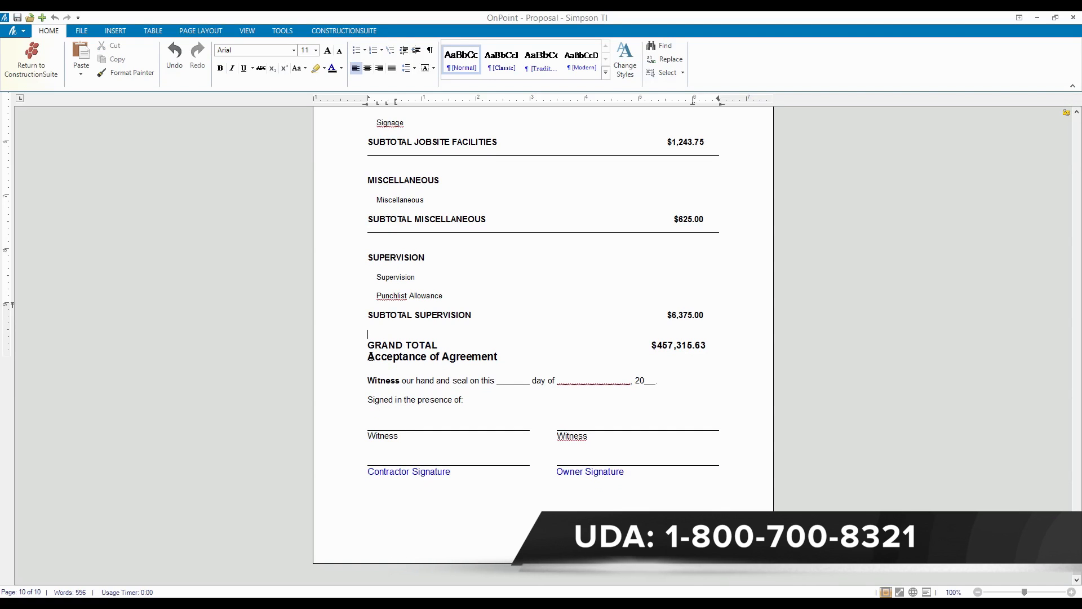
pyautogui.click(364, 361)
pyautogui.click(371, 361)
pyautogui.press('Return')
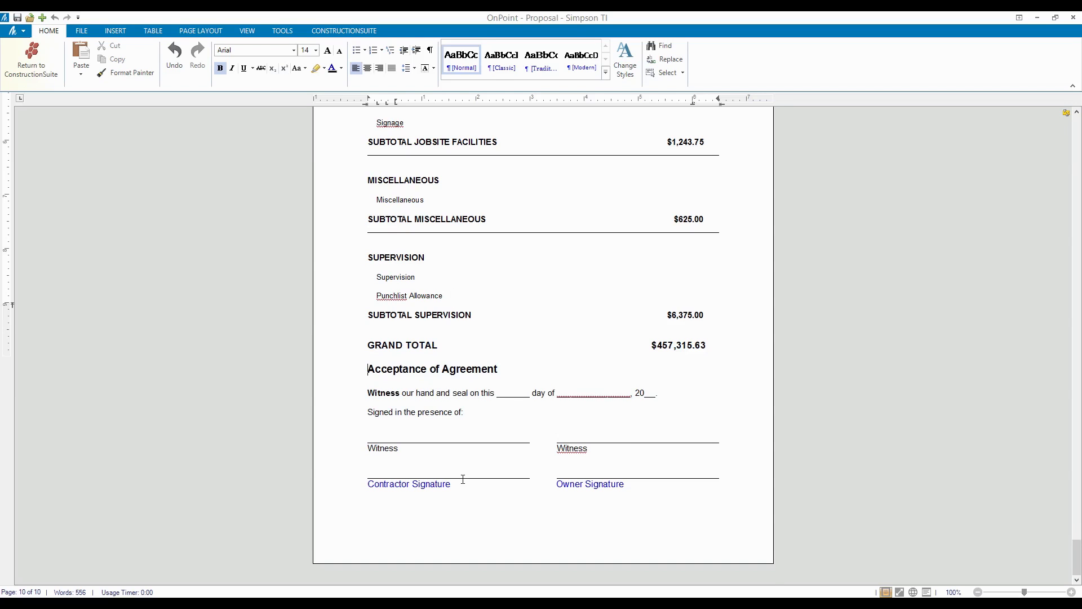
# Delete the date and "edited by" lines from the notes under Fascia & Soffit Materials and Windows.
pyautogui.scroll(15, 464, 482)
pyautogui.scroll(8, 473, 479)
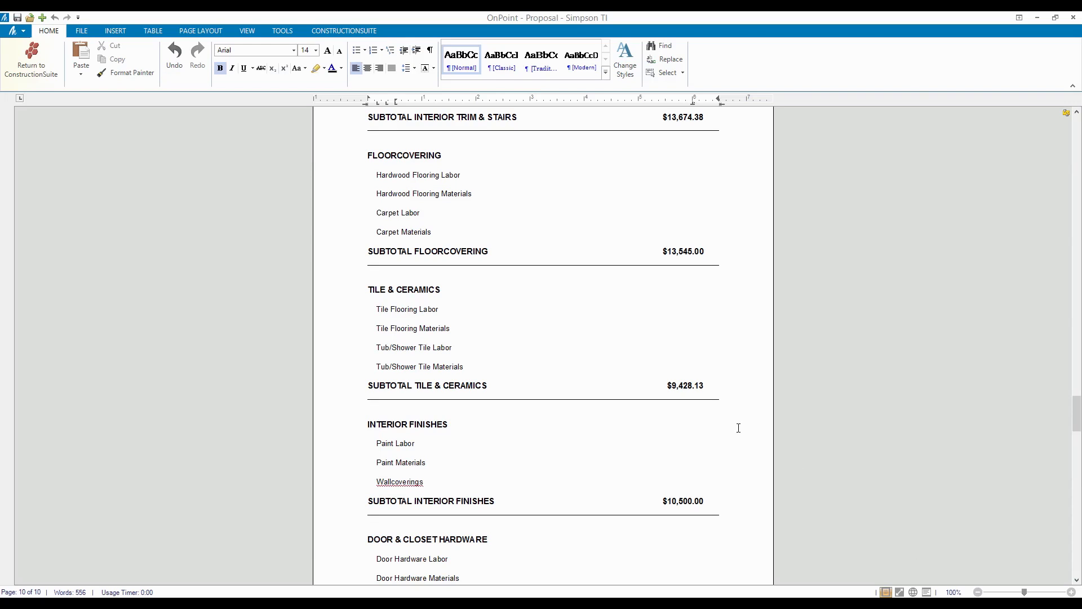
pyautogui.scroll(5, 519, 338)
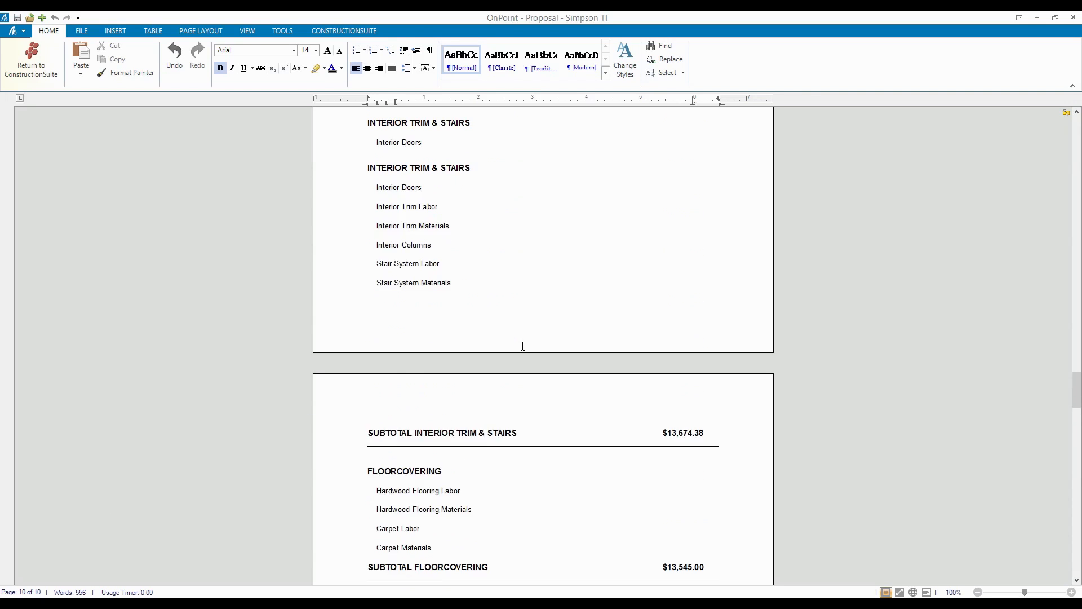
pyautogui.scroll(20, 522, 346)
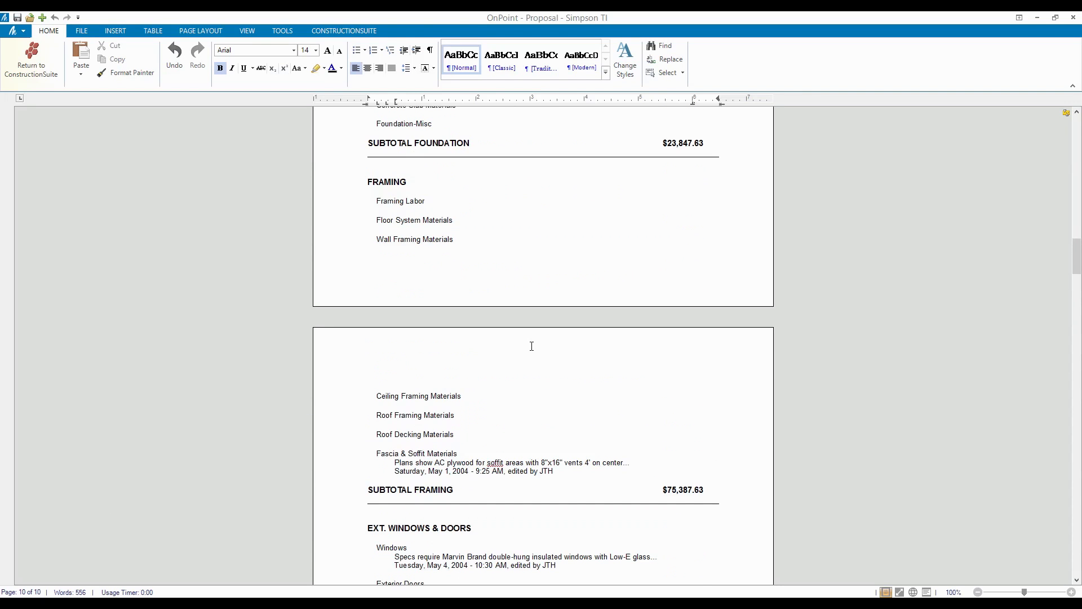
pyautogui.scroll(-2, 532, 346)
pyautogui.moveTo(554, 381); pyautogui.dragTo(394, 382)
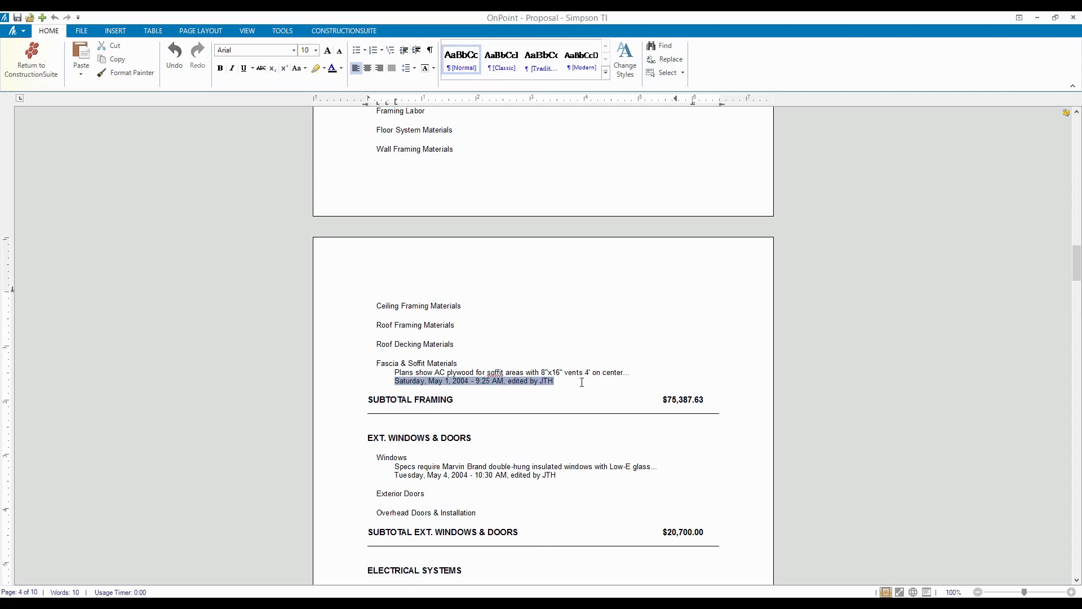
pyautogui.press('Delete')
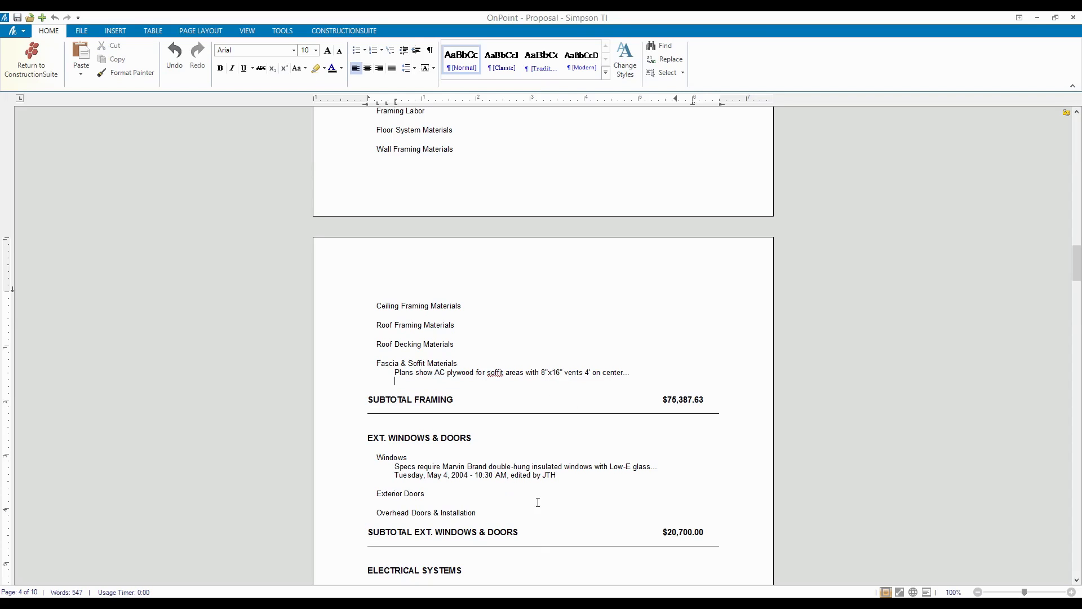
pyautogui.moveTo(566, 478); pyautogui.dragTo(394, 476)
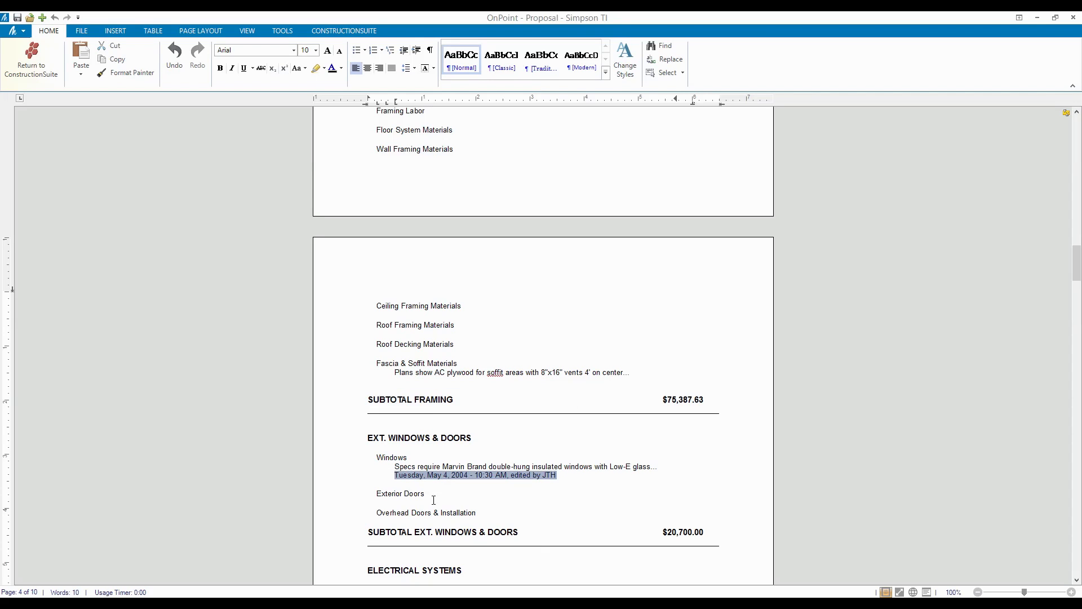
pyautogui.press('Delete')
# Delete the date and "edited by" lines from the Footers Labor and Site Work notes in the FOUNDATION section.
pyautogui.scroll(5, 476, 406)
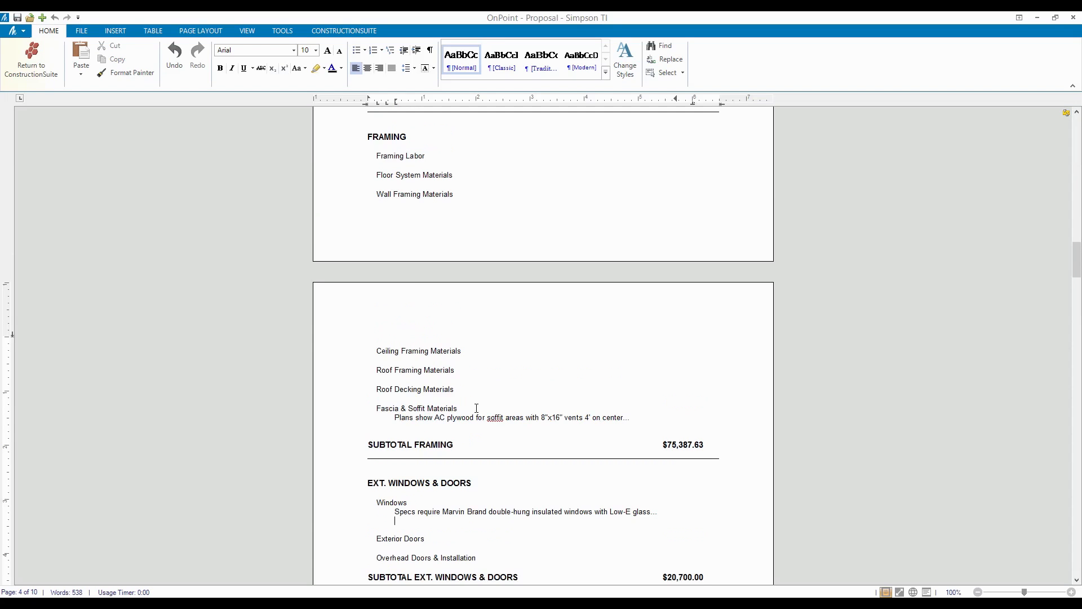
pyautogui.scroll(4, 476, 407)
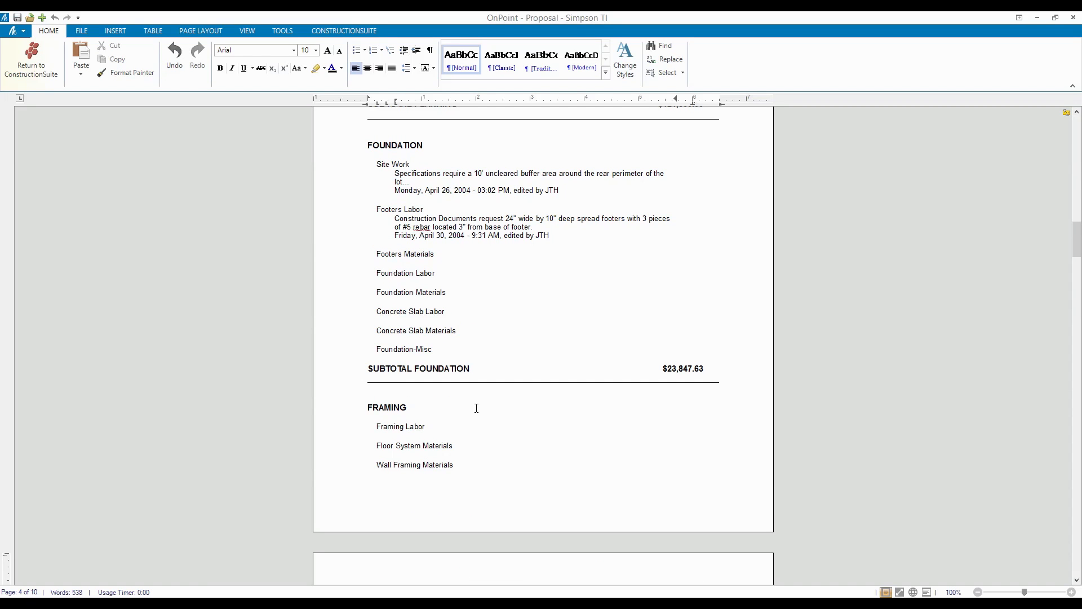
pyautogui.moveTo(553, 243); pyautogui.dragTo(394, 243)
pyautogui.press('Delete')
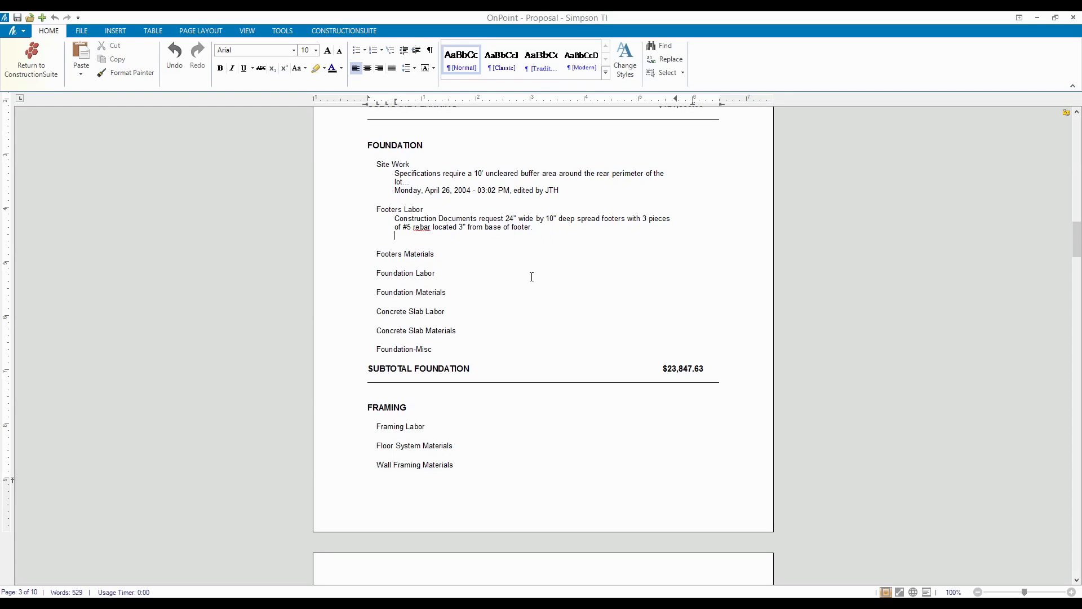
pyautogui.moveTo(562, 190); pyautogui.dragTo(395, 191)
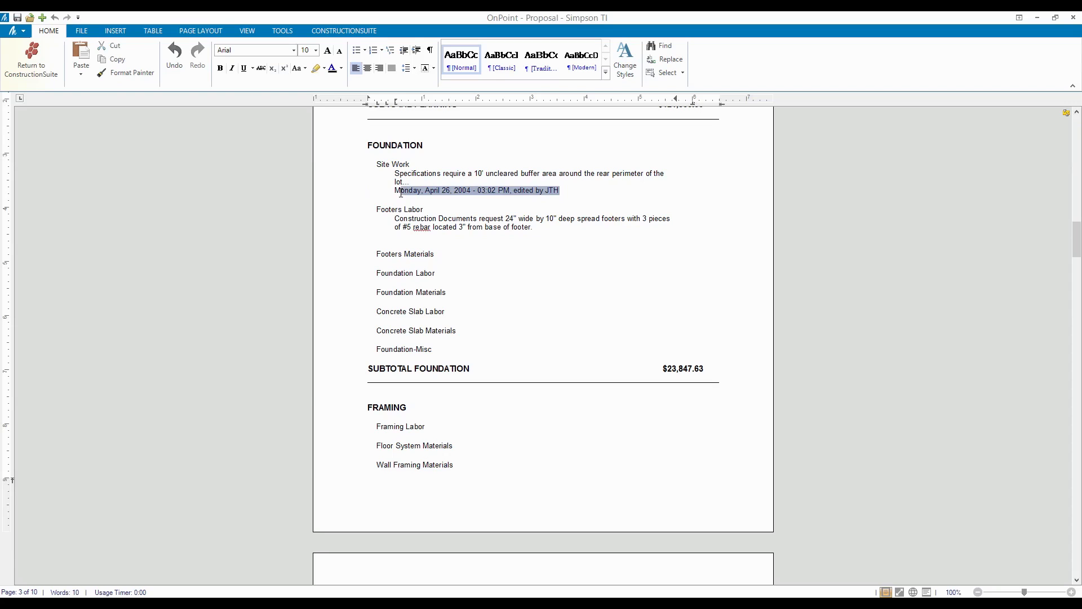
pyautogui.press('Delete')
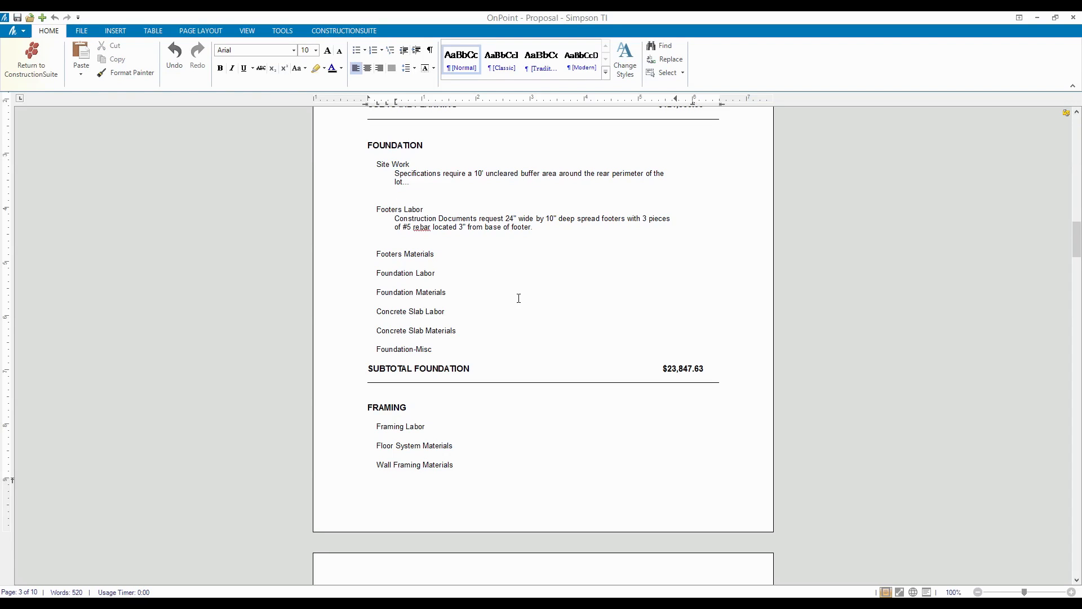
# Delete the date and "edited by" line from the Permits note in the PLANNING section.
pyautogui.scroll(5, 519, 298)
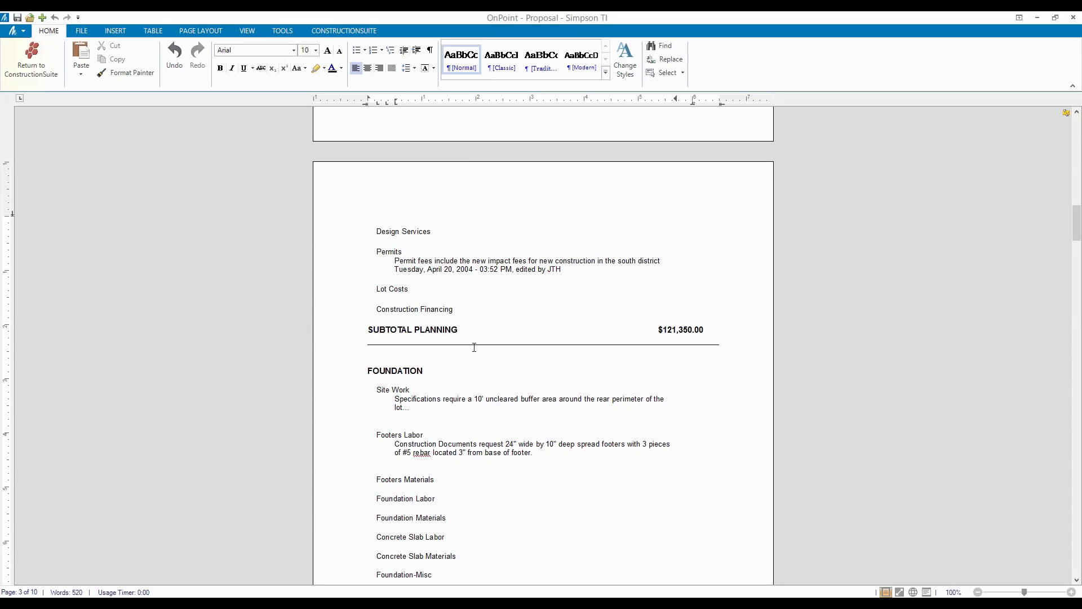
pyautogui.scroll(2, 474, 347)
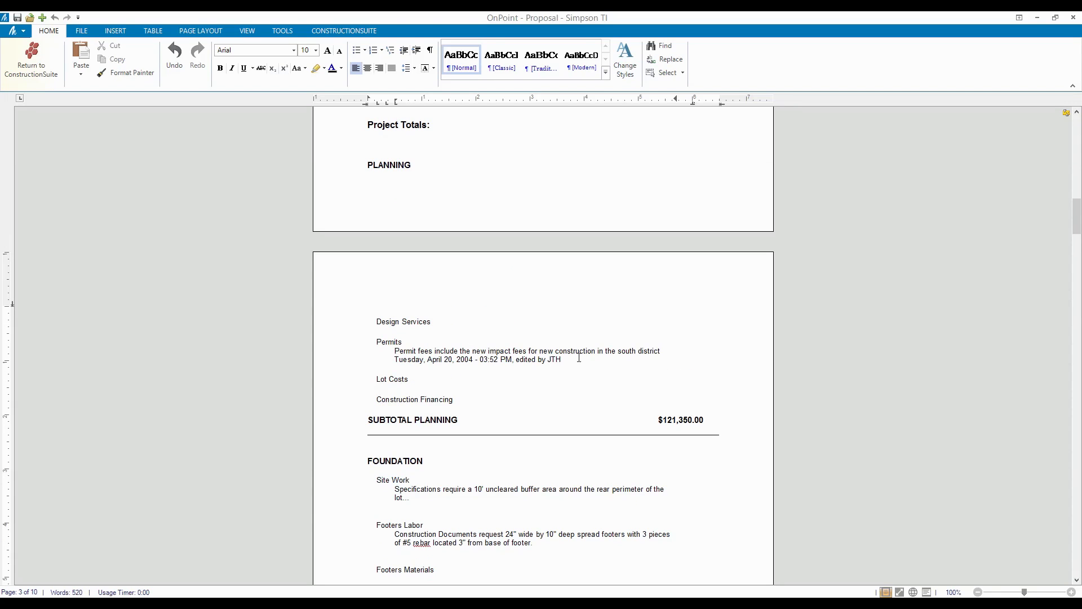
pyautogui.moveTo(570, 359); pyautogui.dragTo(396, 362)
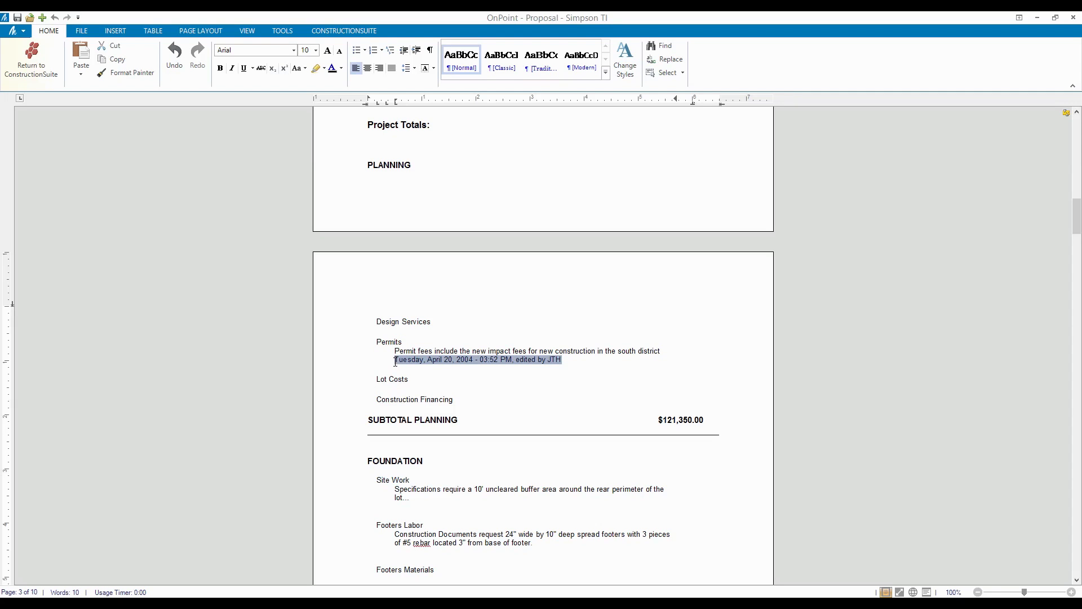
pyautogui.press('Delete')
# Check the contractor phone field's options on the cover page and place the cursor on the line below it.
pyautogui.scroll(9, 465, 324)
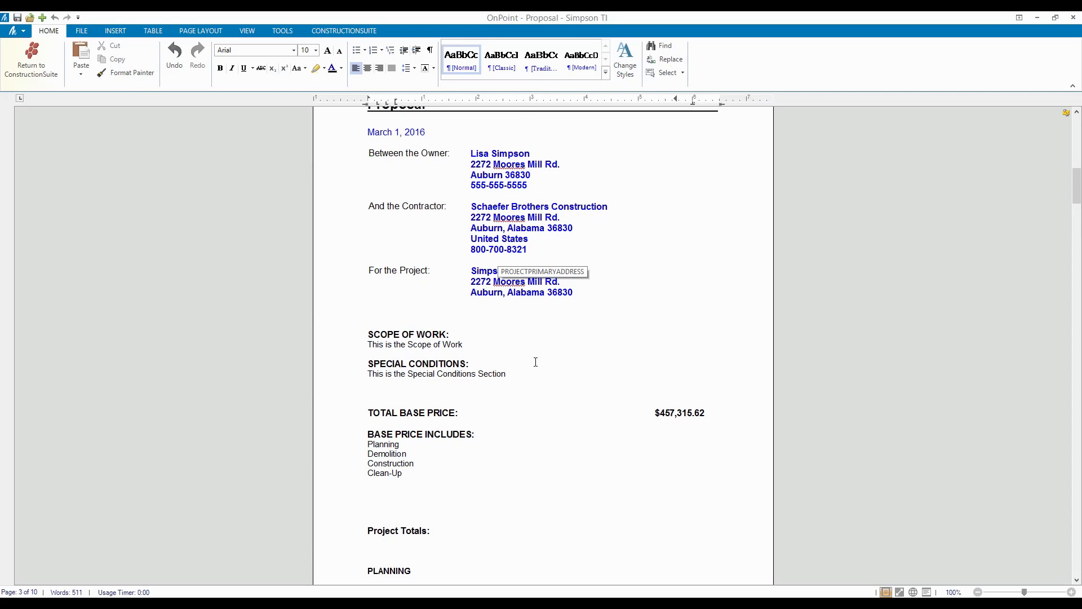
pyautogui.scroll(5, 540, 251)
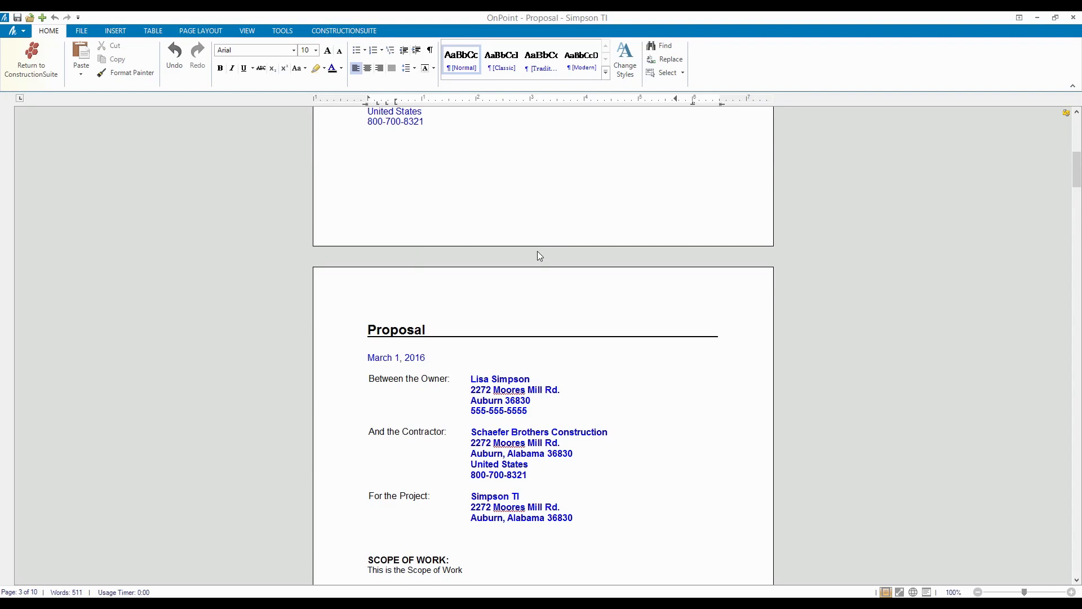
pyautogui.scroll(3, 540, 257)
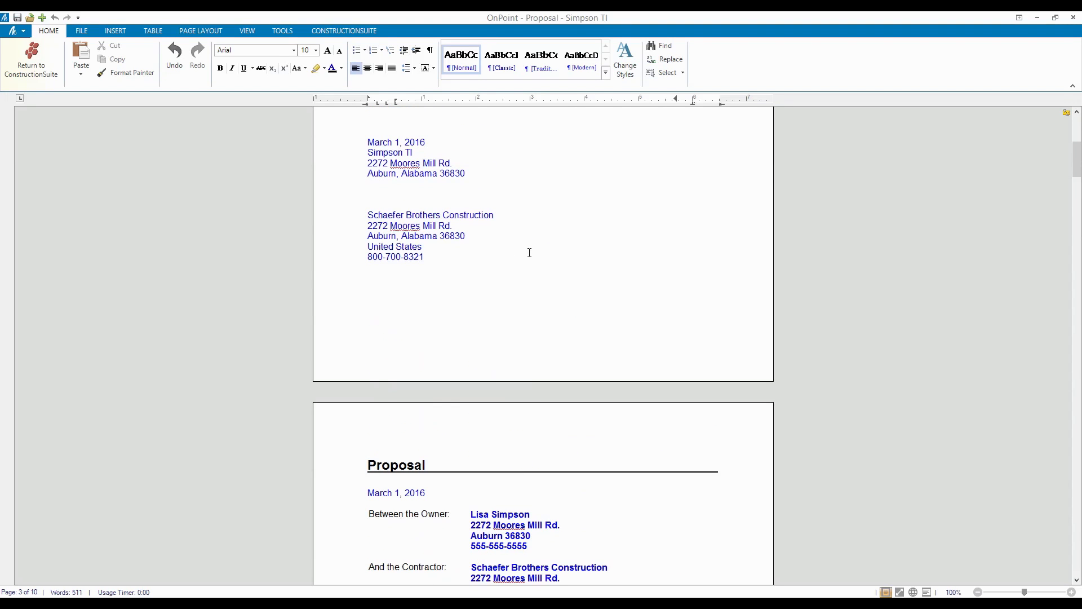
pyautogui.rightClick(386, 259)
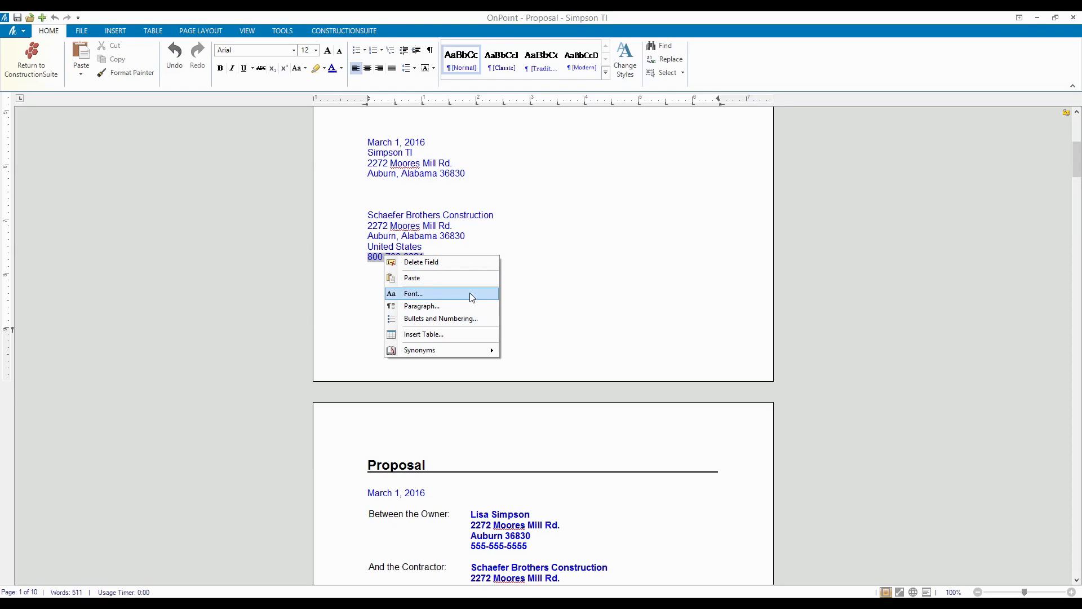
pyautogui.click(585, 321)
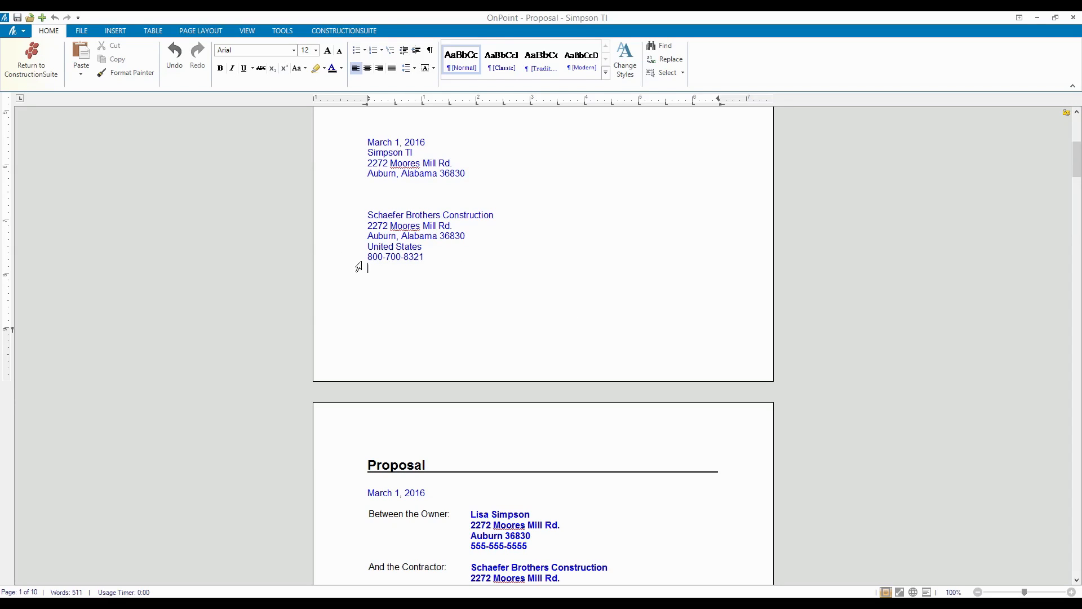
# Browse the contact fields available for insertion, including the Primary Info and Custom Fields groups, without inserting any.
pyautogui.click(291, 28)
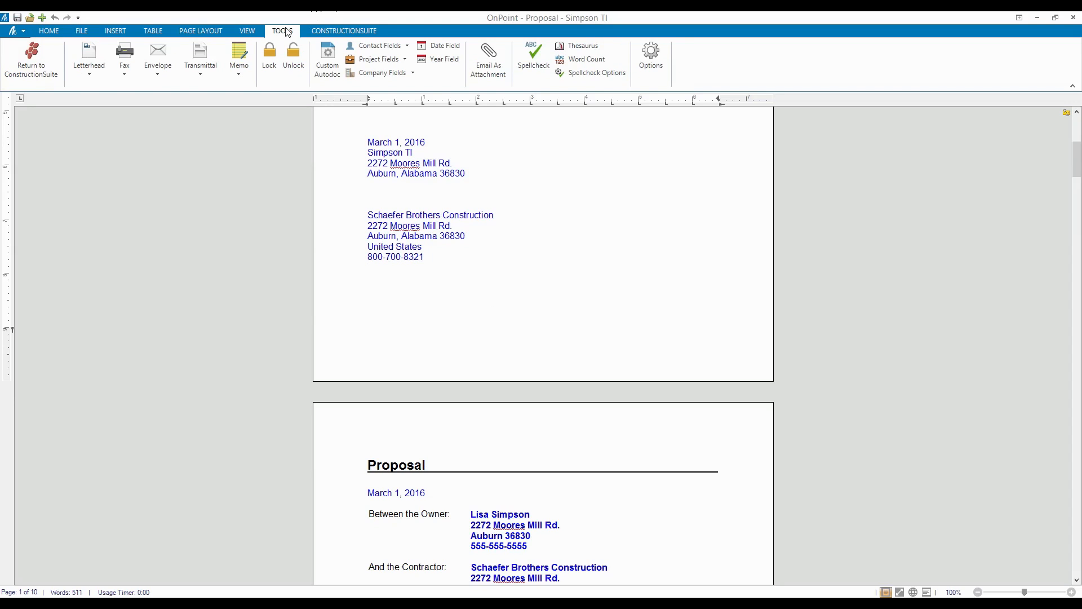
pyautogui.click(407, 50)
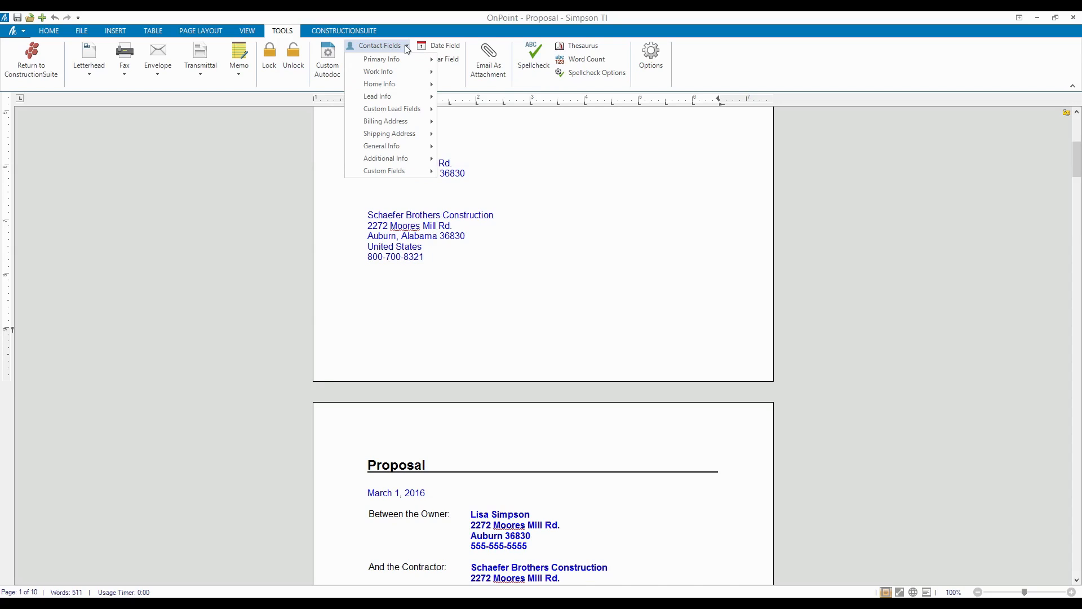
pyautogui.moveTo(406, 63)
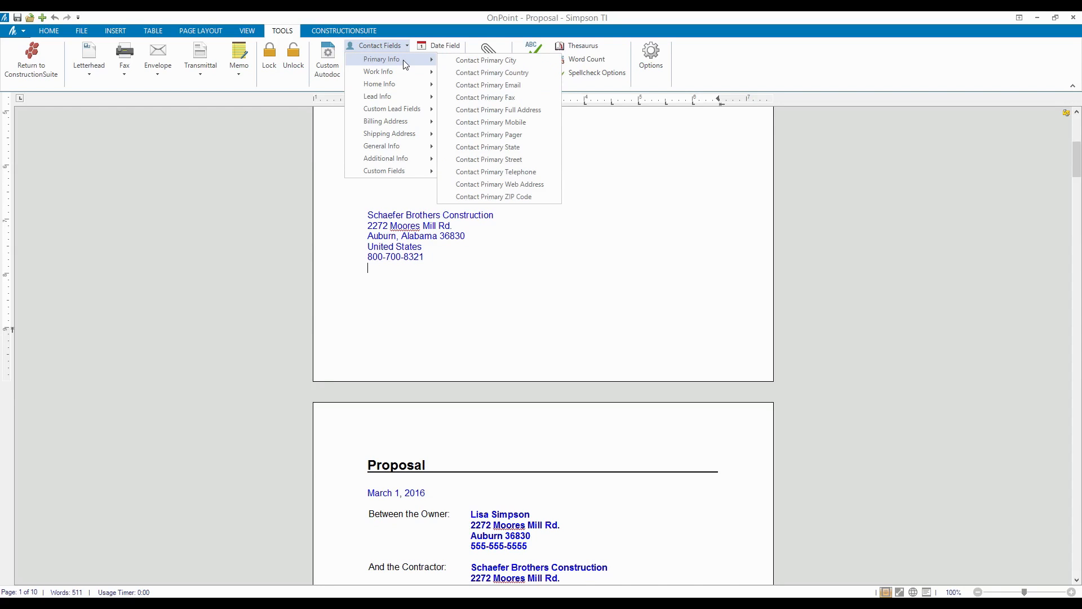
pyautogui.moveTo(378, 74)
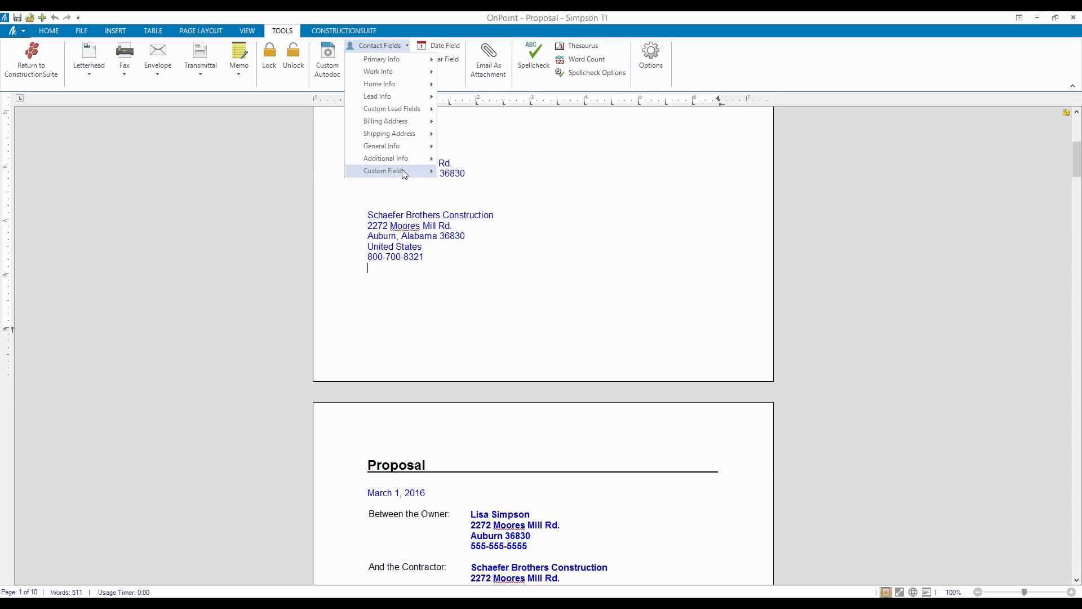
pyautogui.moveTo(403, 171)
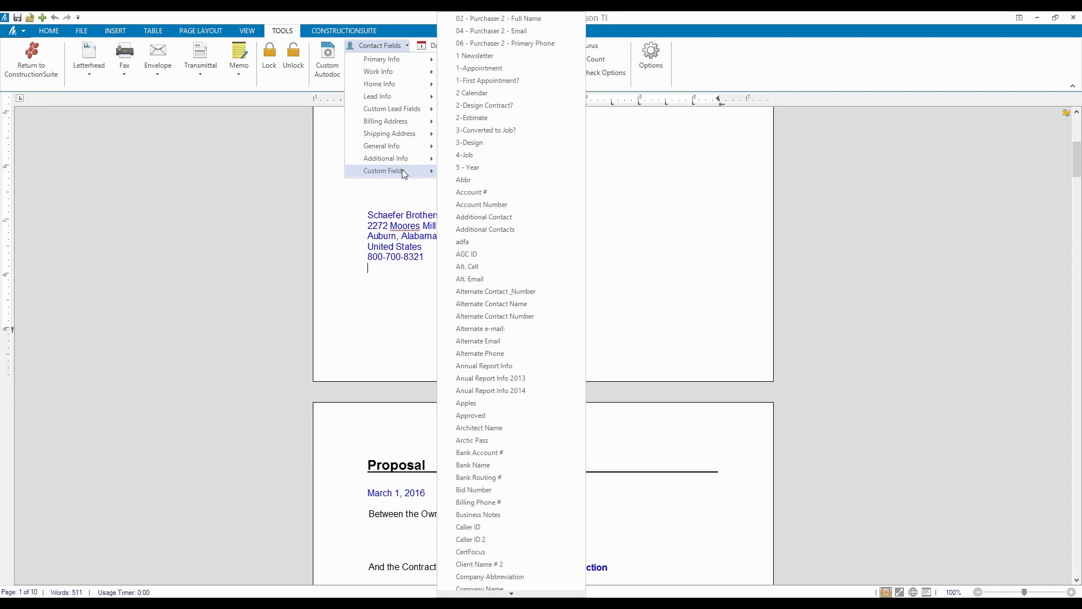
pyautogui.scroll(-4, 479, 204)
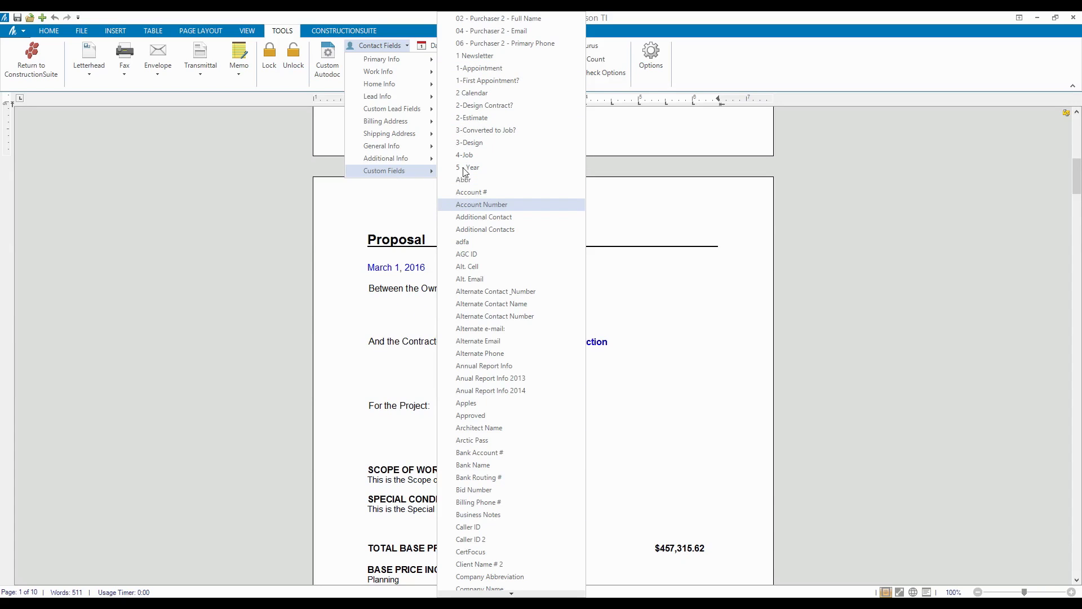
pyautogui.moveTo(506, 595)
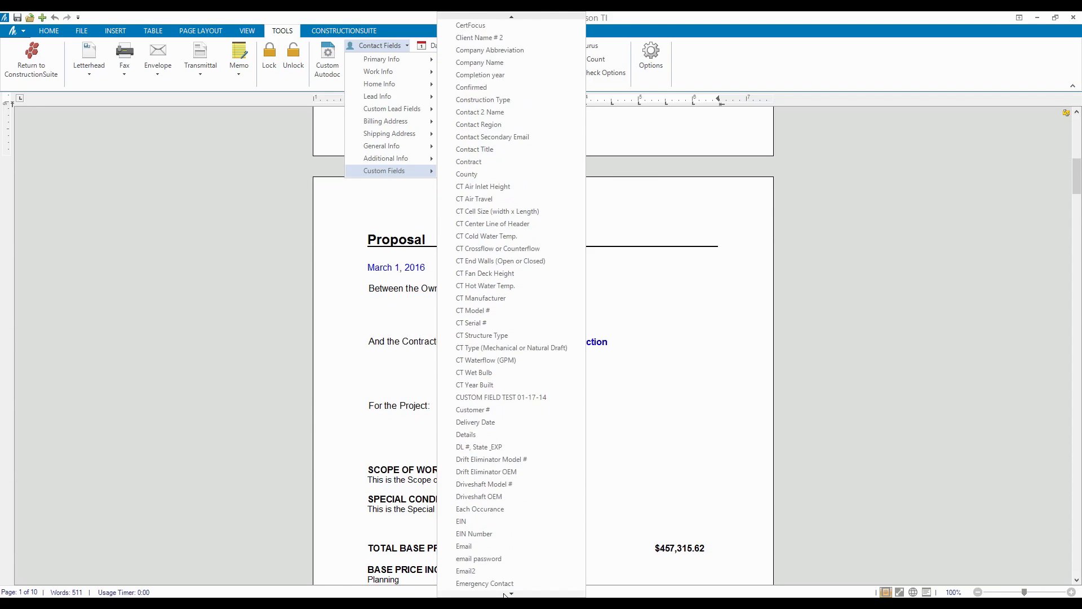
pyautogui.click(728, 319)
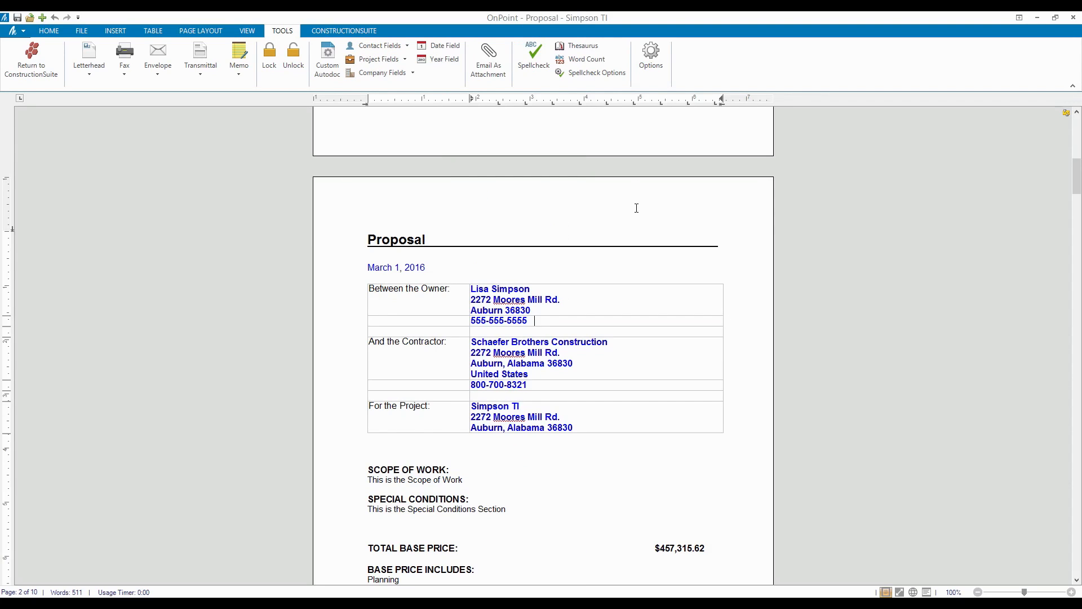
# Examine the groups of project fields available for insertion, such as Project Address.
pyautogui.scroll(3, 635, 210)
pyautogui.click(403, 61)
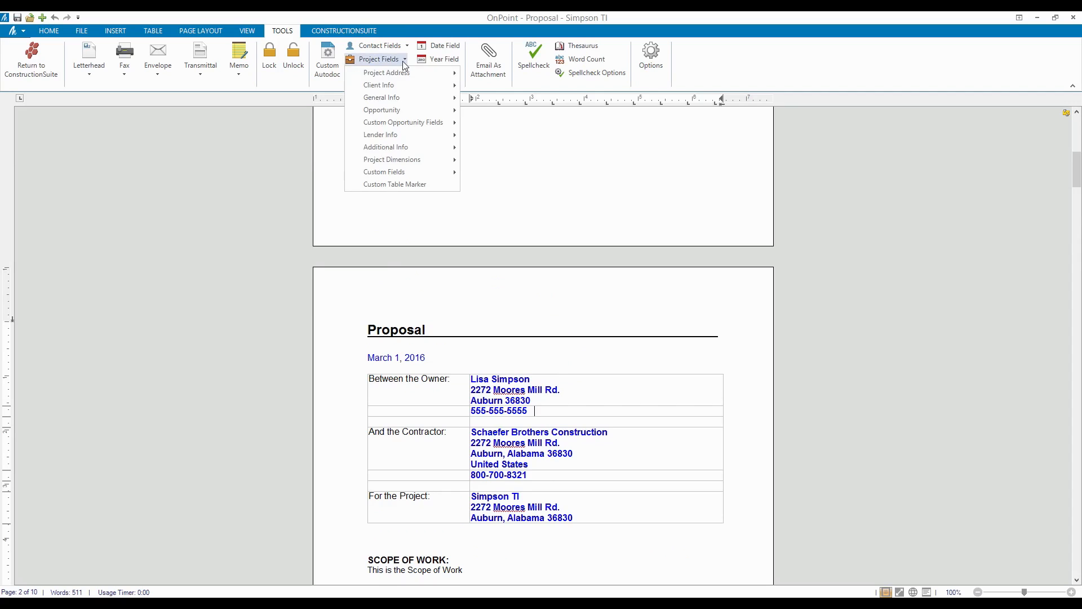
pyautogui.moveTo(399, 73)
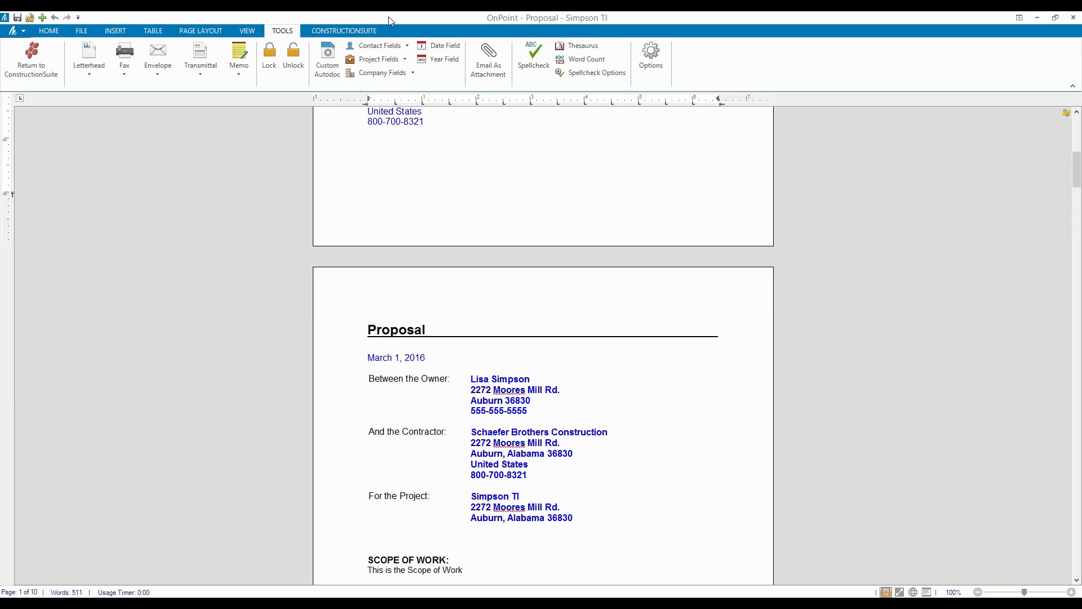
# Browse the company fields available for insertion, including the Additional Info group, and return to the cover page without inserting any.
pyautogui.click(385, 72)
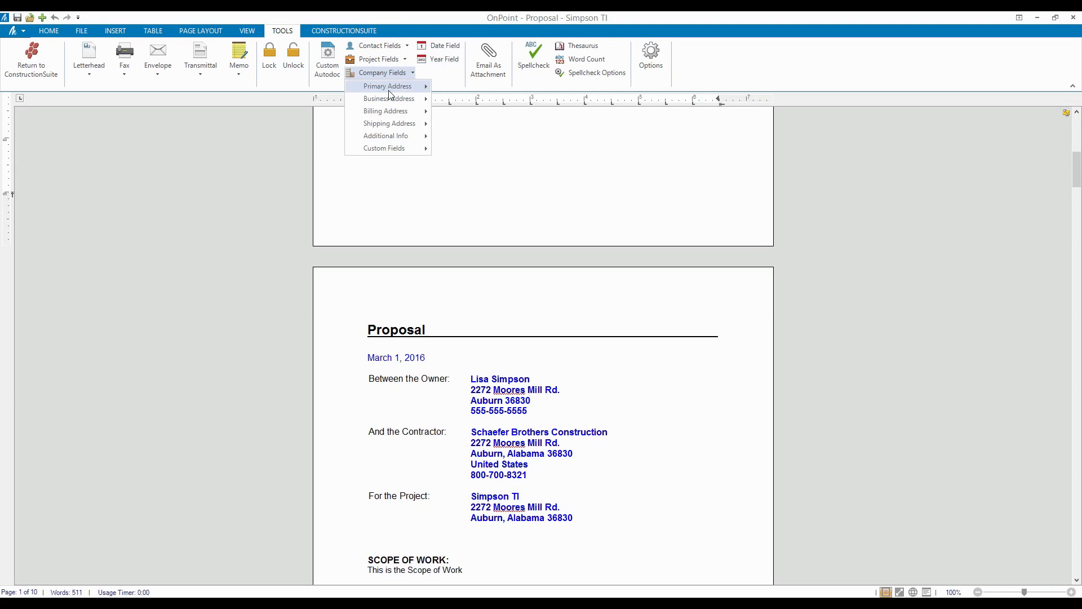
pyautogui.moveTo(393, 123)
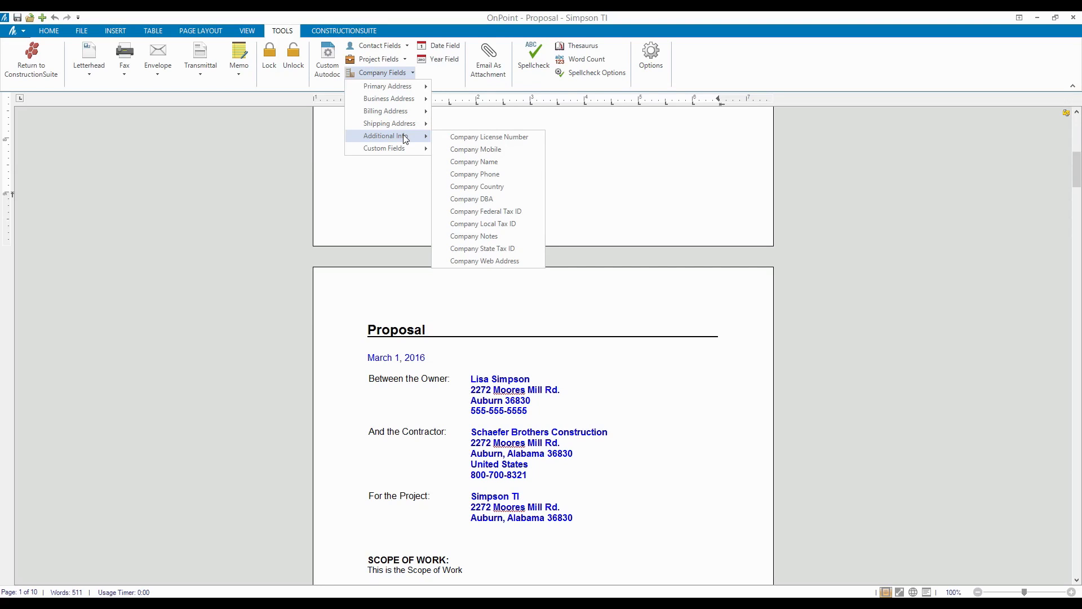
pyautogui.click(433, 19)
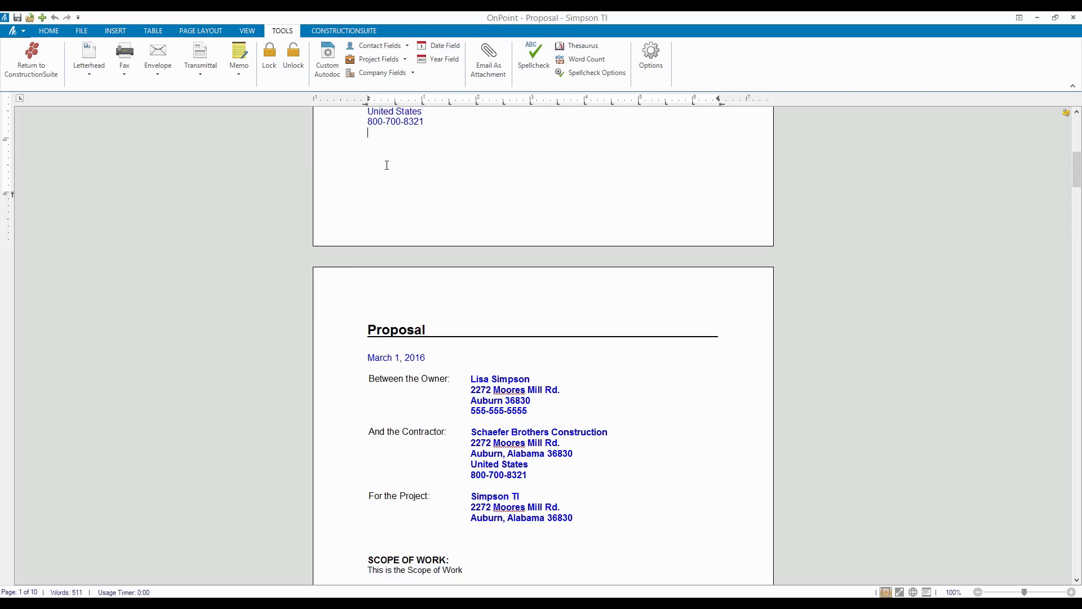
pyautogui.scroll(3, 387, 167)
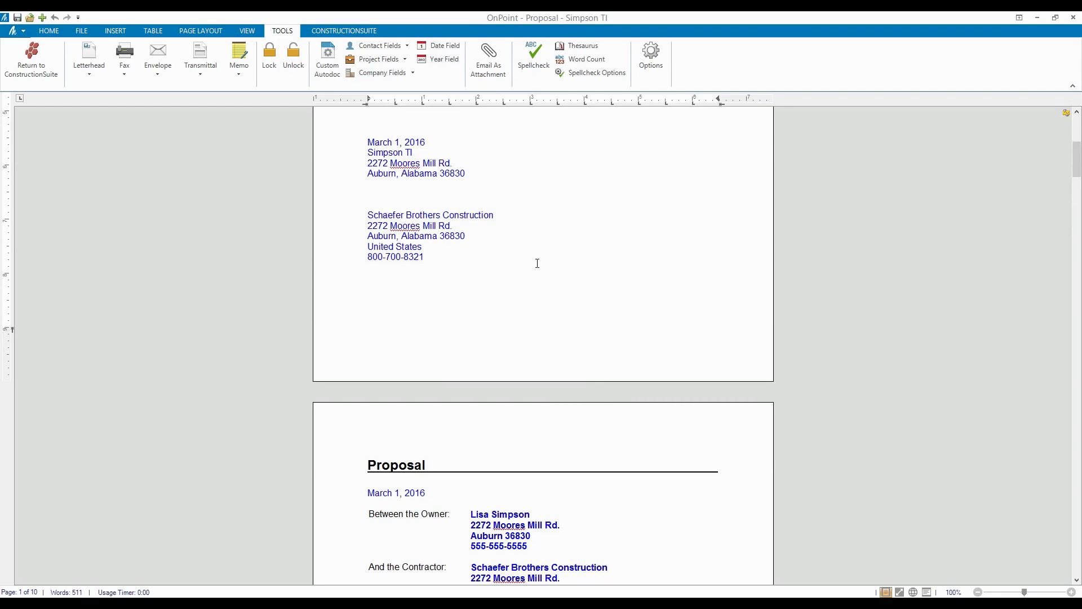
pyautogui.scroll(4, 538, 264)
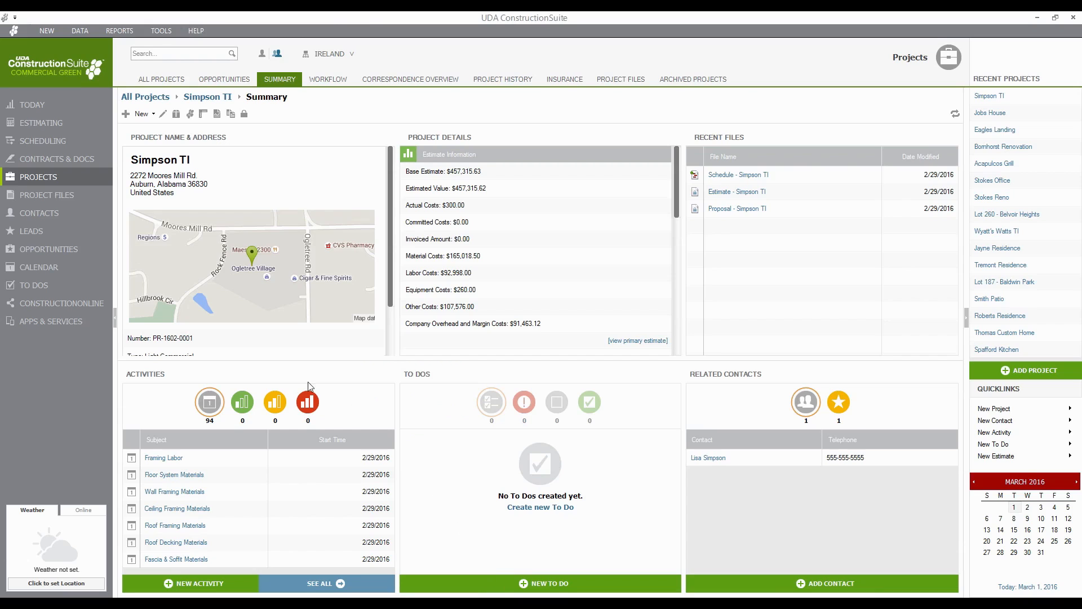
# Switch to ConstructionSuite and open the Contracts group of the OnPoint document templates.
pyautogui.click(71, 163)
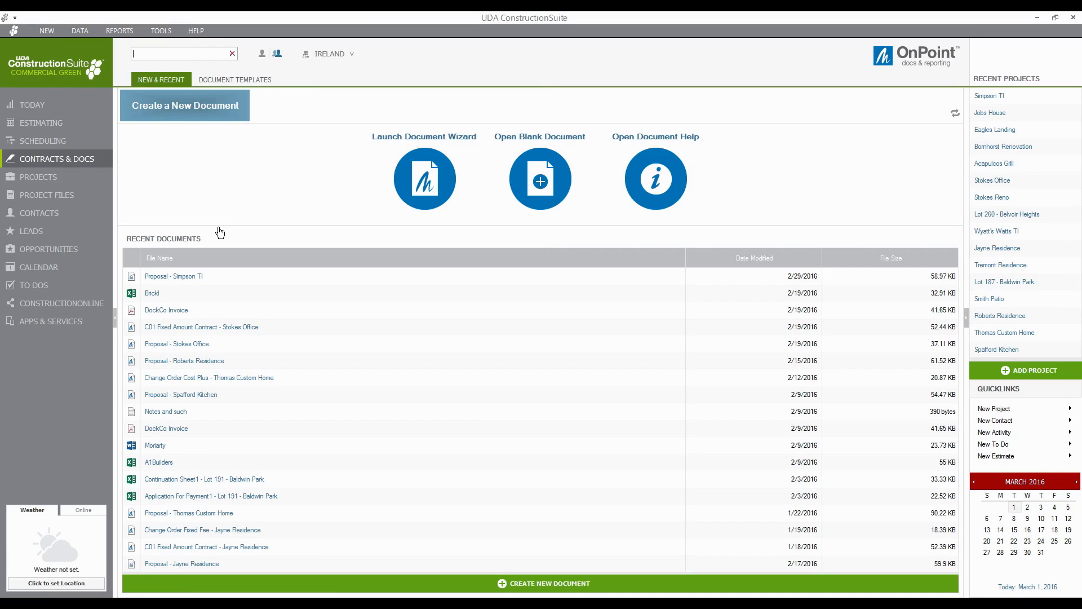
pyautogui.click(253, 85)
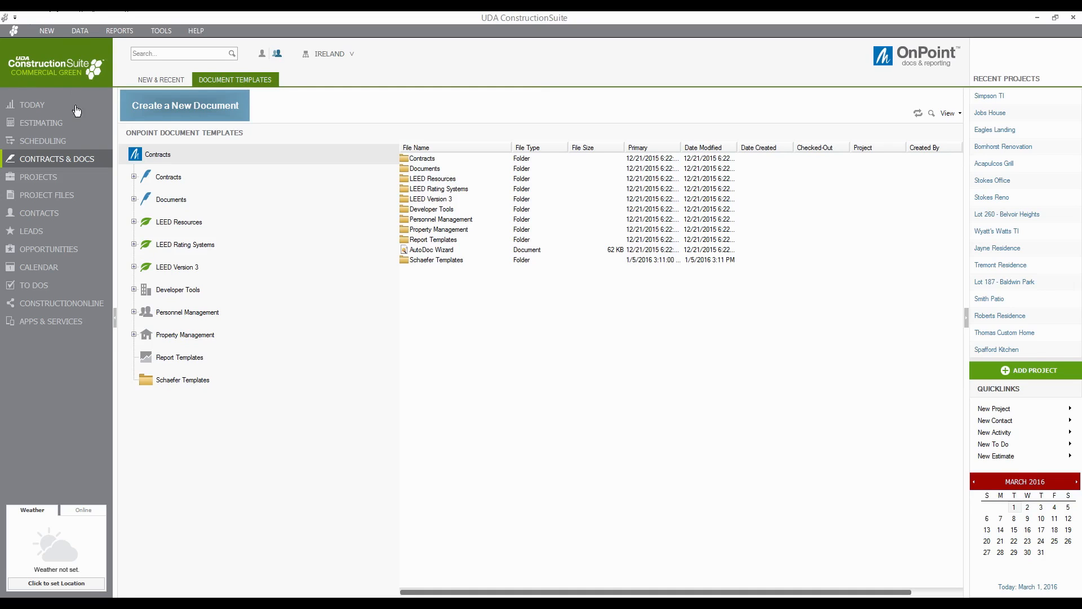
pyautogui.click(134, 177)
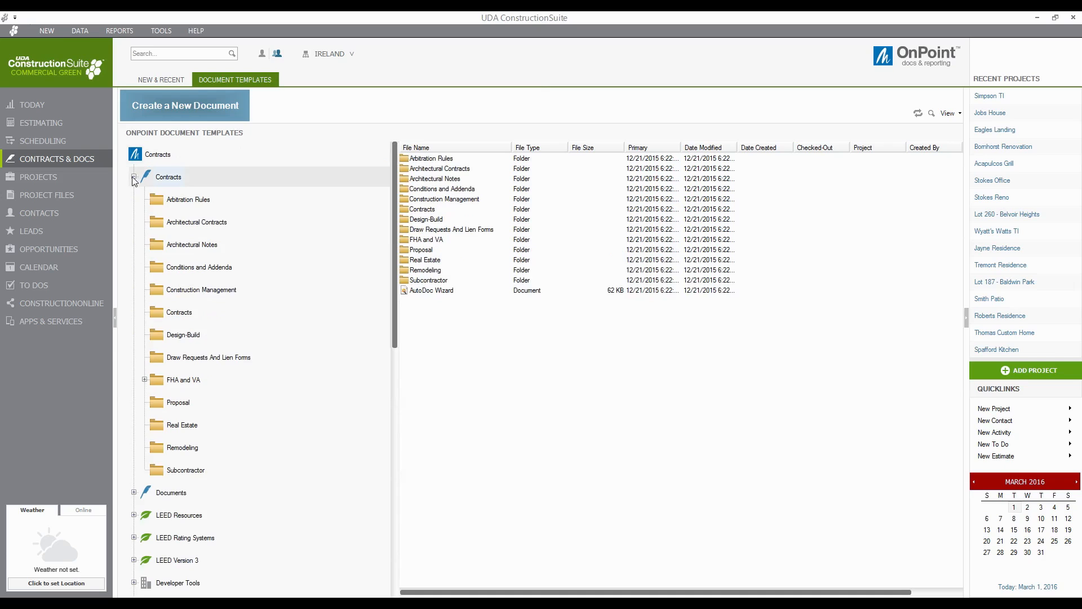
# Review the templates in the Contracts, Conditions and Addenda, and Design-Build folders.
pyautogui.click(169, 313)
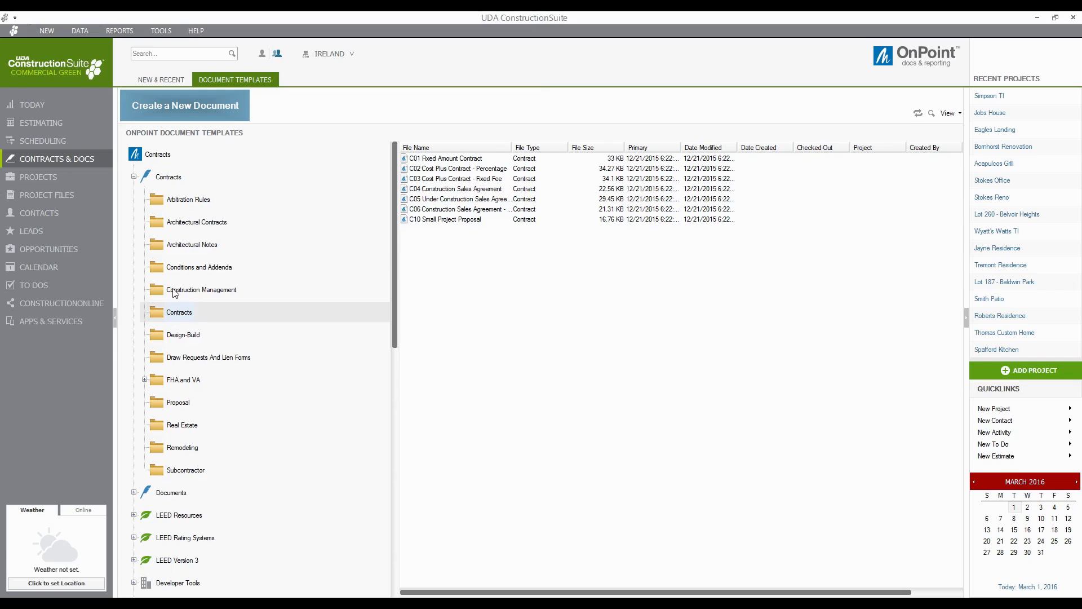
pyautogui.click(208, 272)
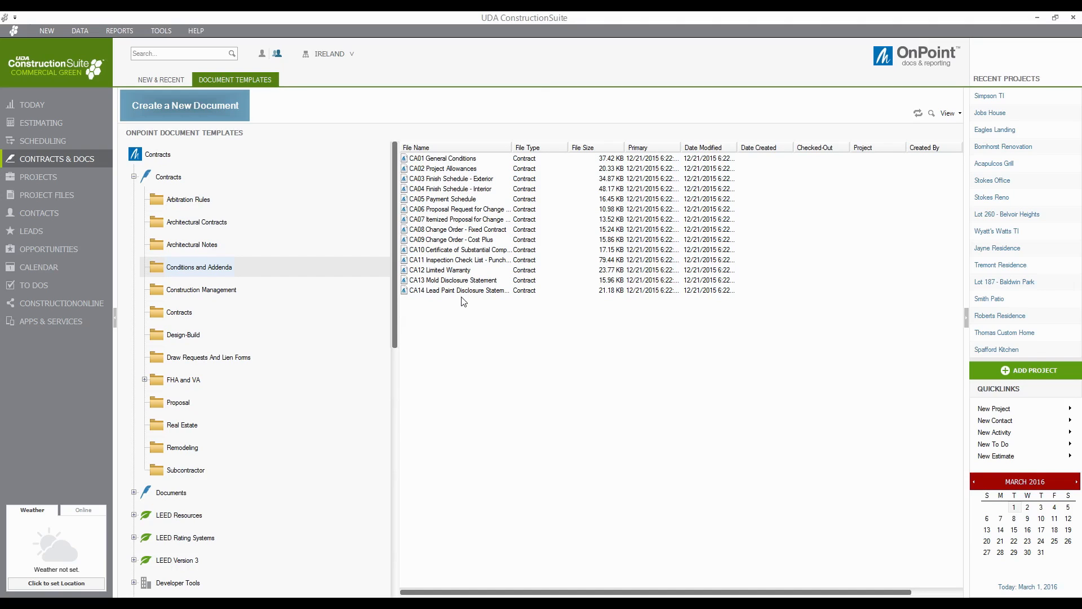
pyautogui.click(600, 362)
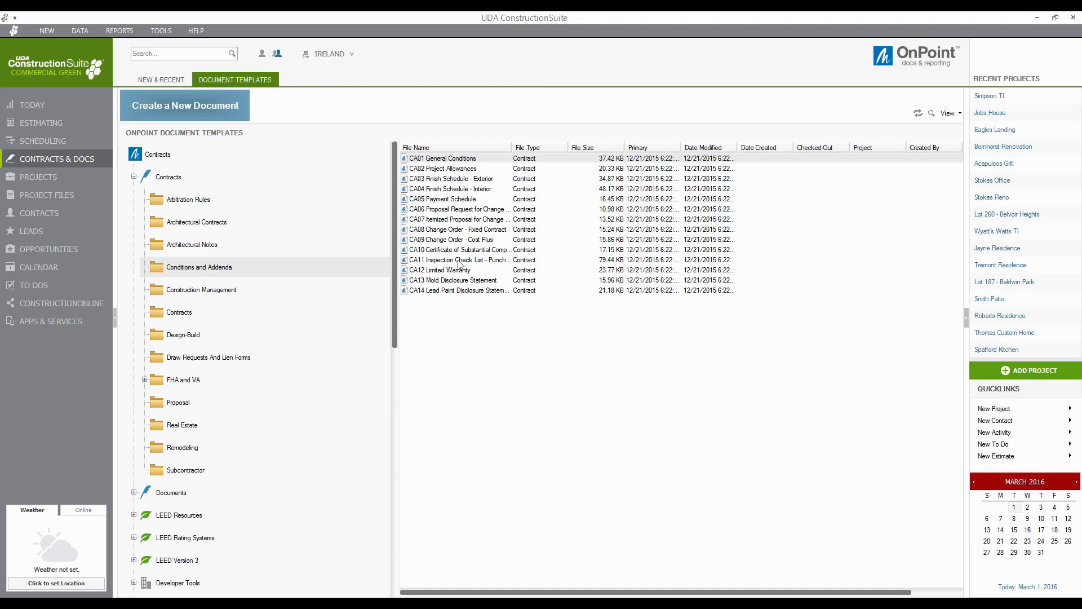
pyautogui.click(196, 224)
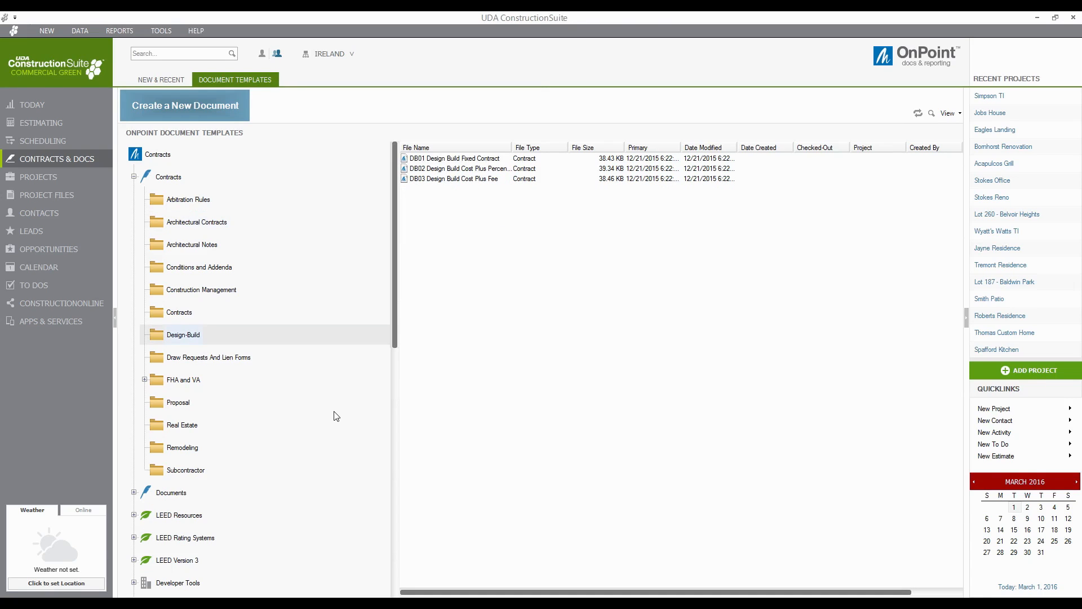
# Look through the full list of trade contract templates in the Subcontractor folder.
pyautogui.click(208, 359)
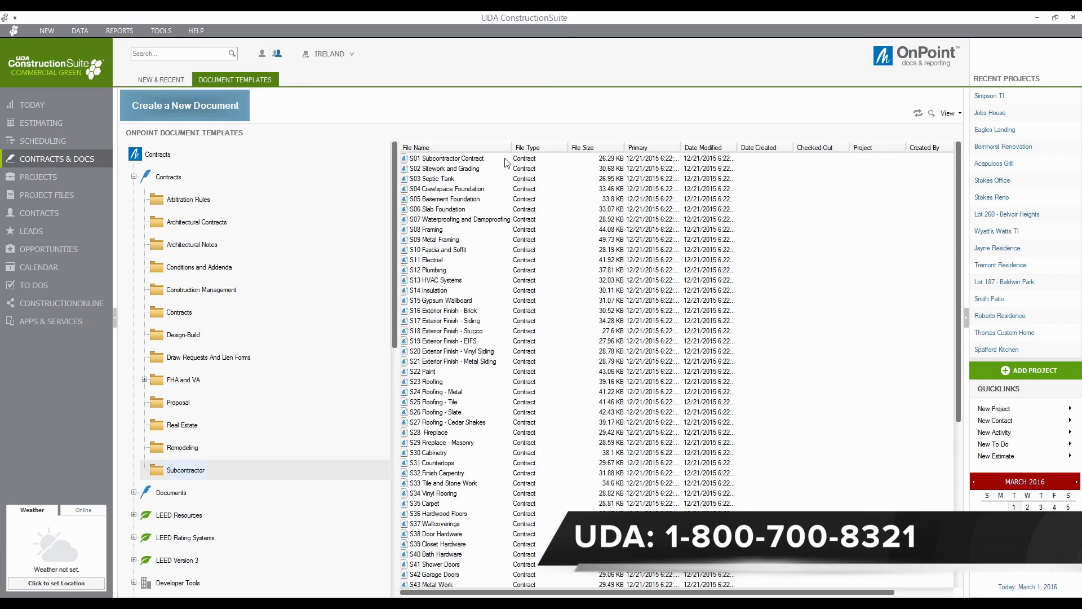
pyautogui.scroll(-1, 498, 221)
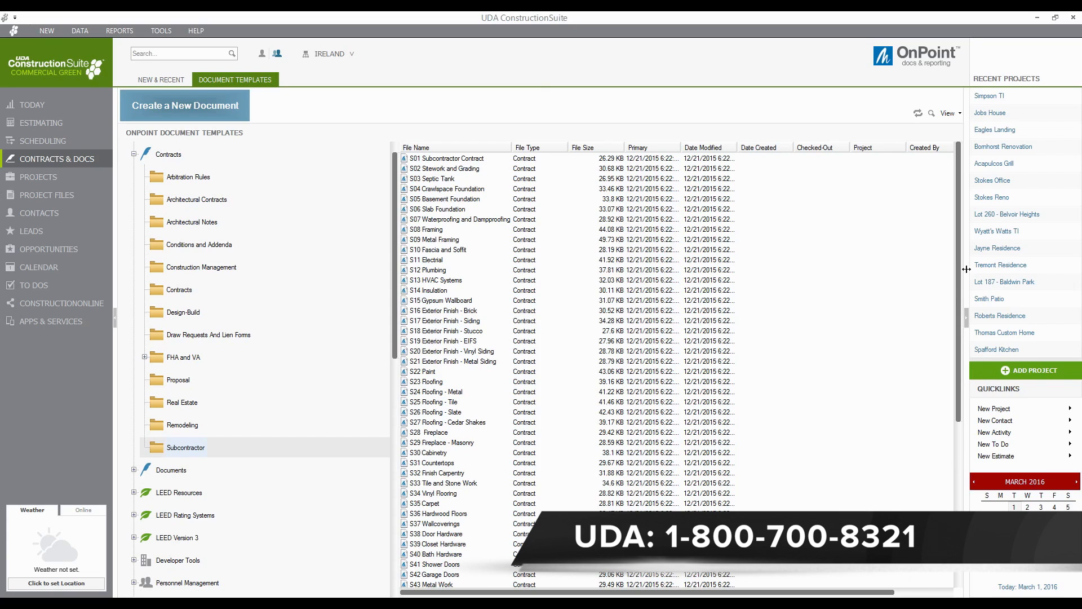
pyautogui.scroll(-8, 956, 270)
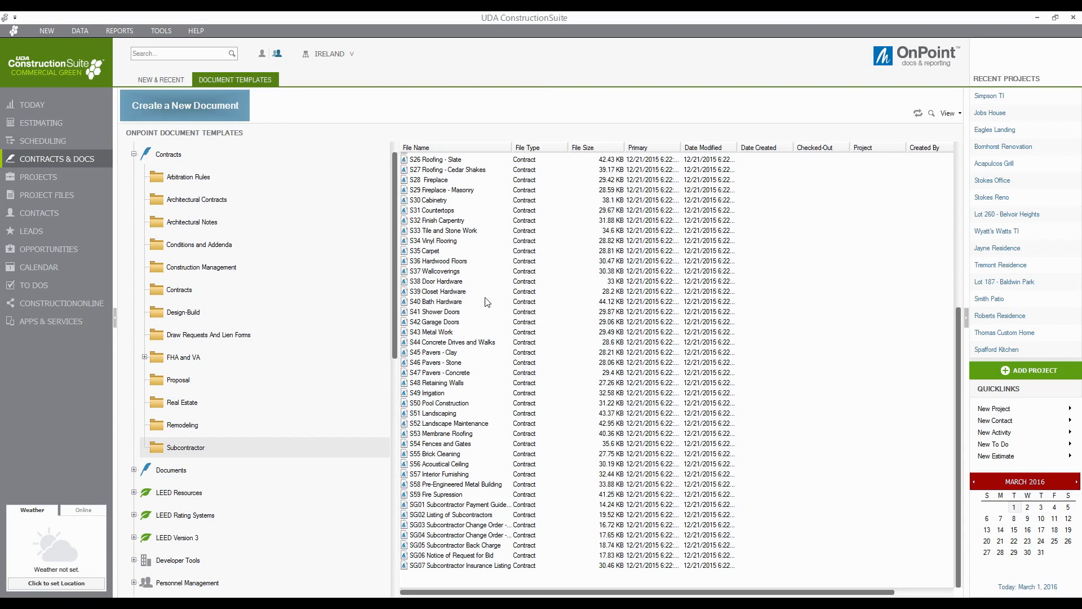
pyautogui.scroll(1, 484, 313)
pyautogui.scroll(8, 485, 314)
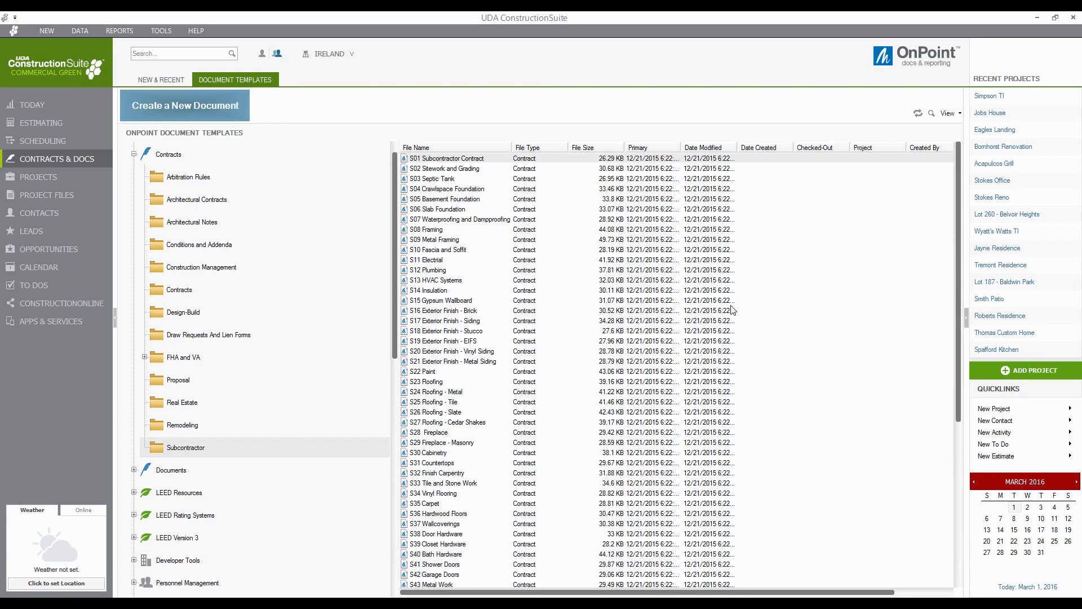
# Open the S01 Subcontractor Contract template for editing, acknowledging the template lock notice and cancelling the save as a new template.
pyautogui.rightClick(424, 162)
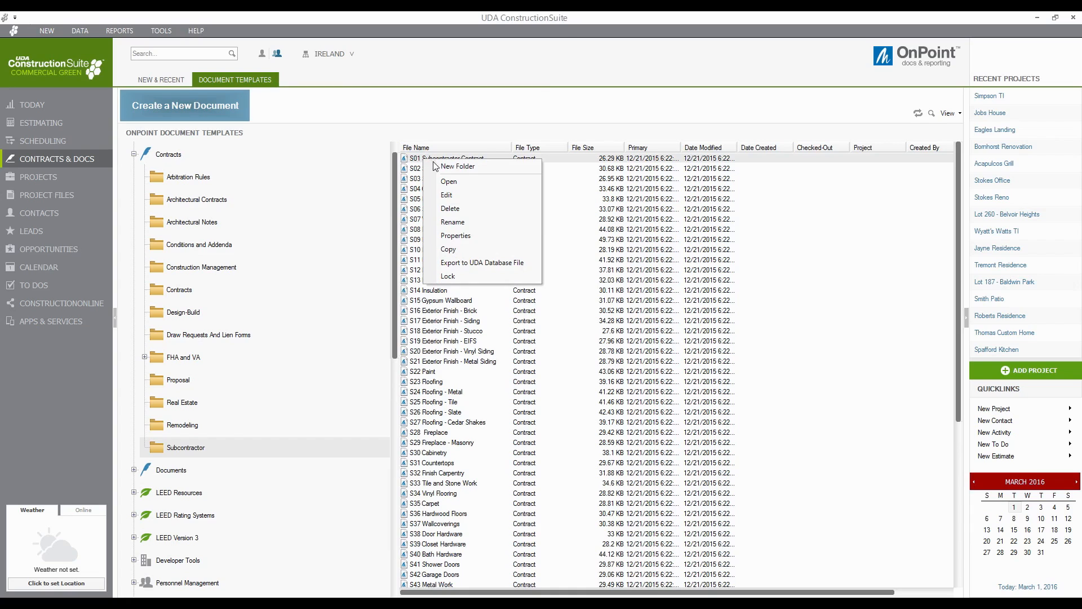
pyautogui.click(470, 202)
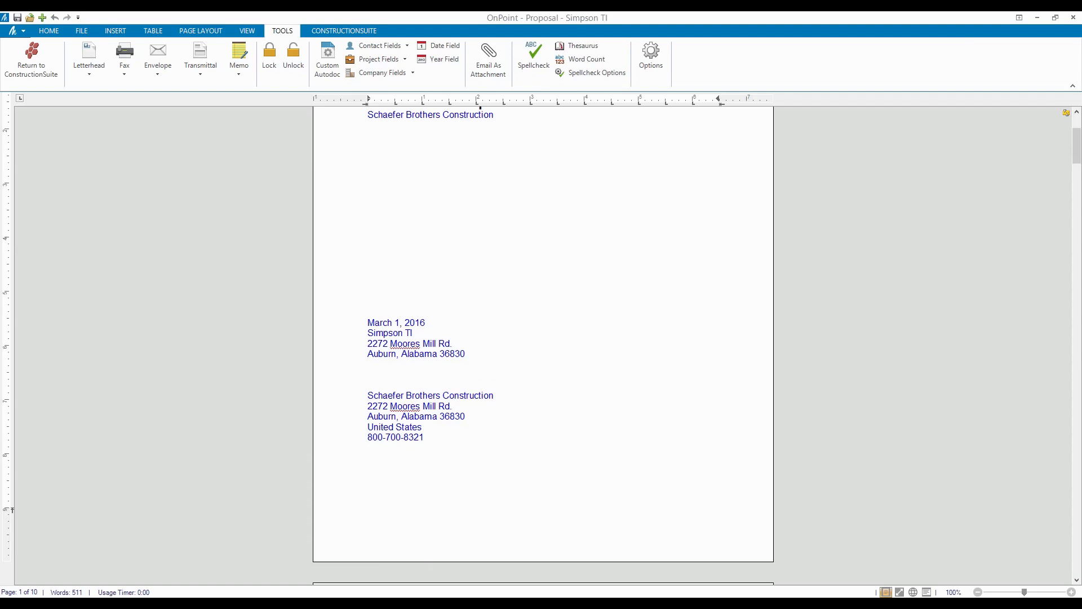
pyautogui.click(606, 603)
pyautogui.click(642, 570)
pyautogui.moveTo(789, 17); pyautogui.dragTo(836, 218)
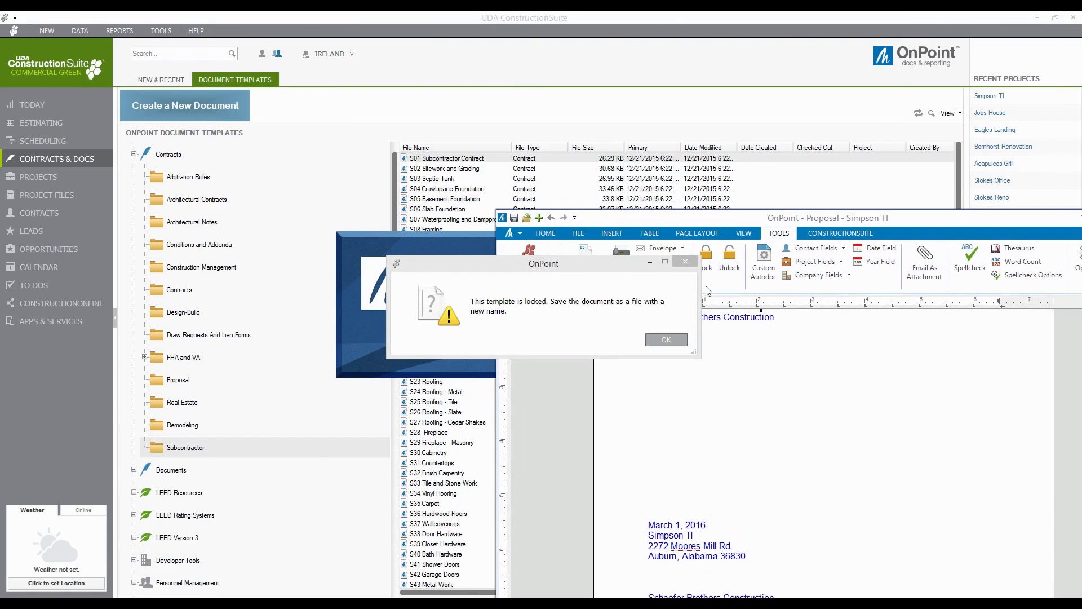
pyautogui.press('Return')
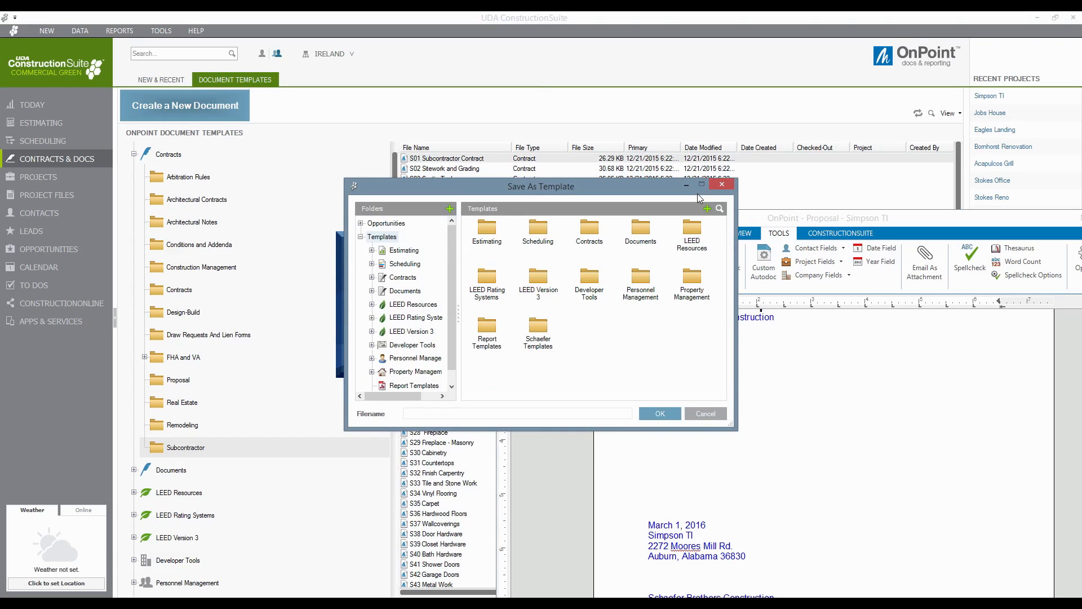
pyautogui.click(702, 408)
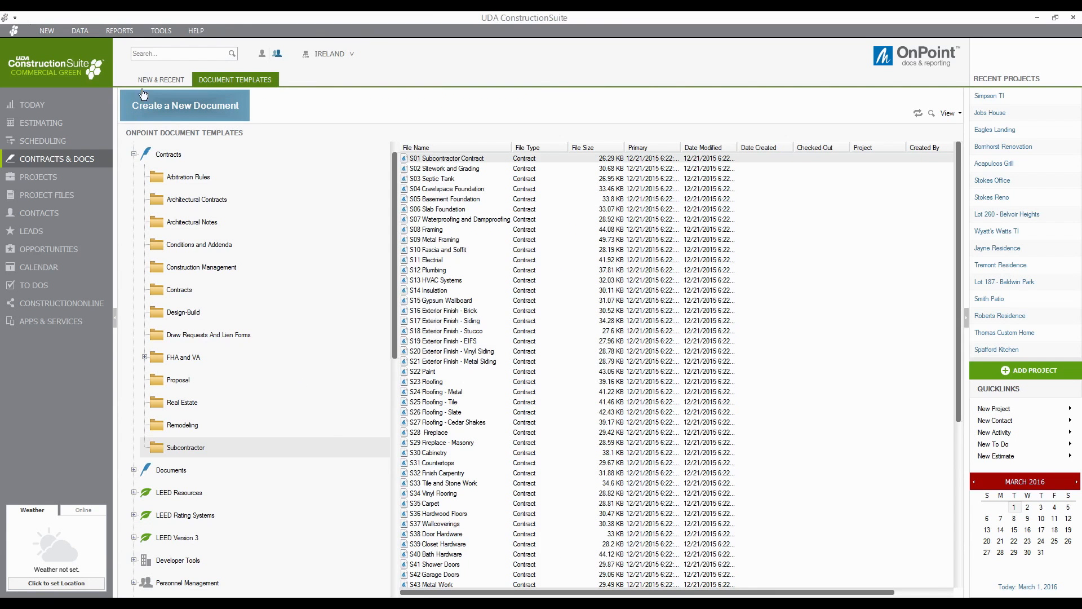
pyautogui.click(161, 30)
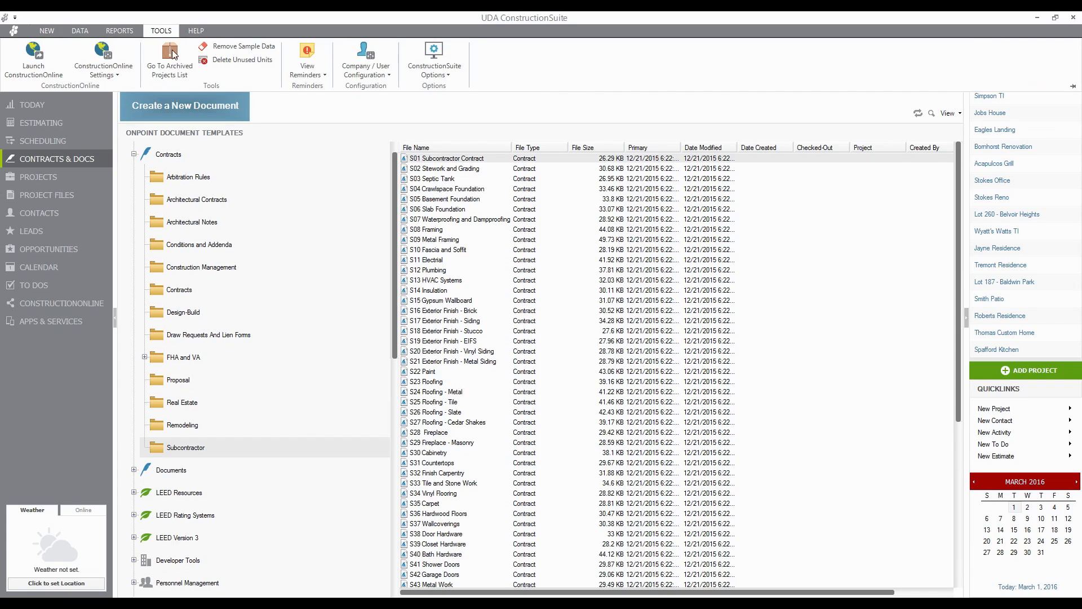
pyautogui.click(457, 77)
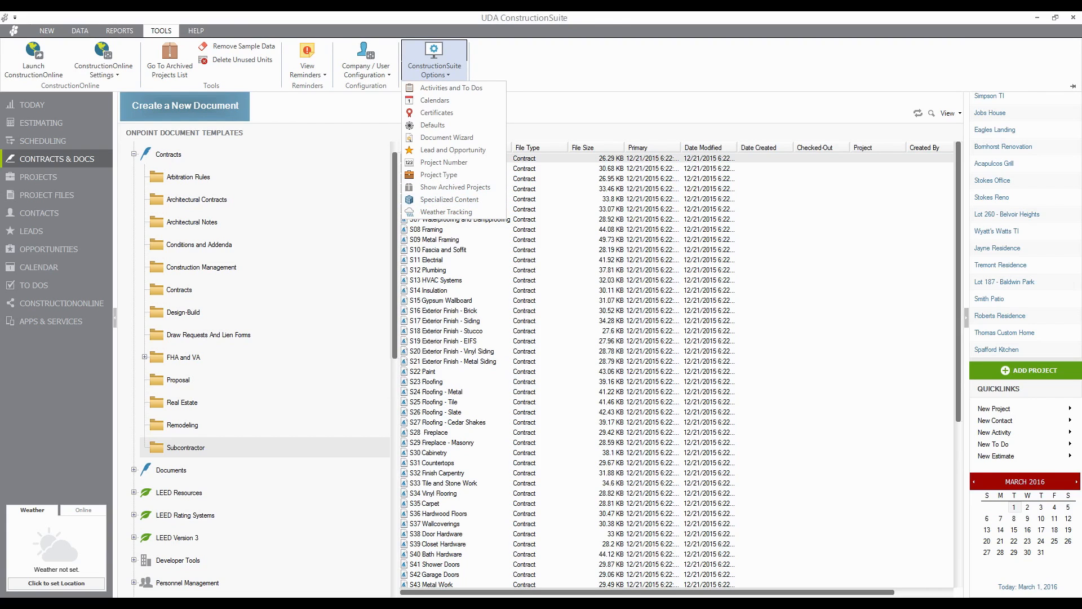
pyautogui.moveTo(465, 603)
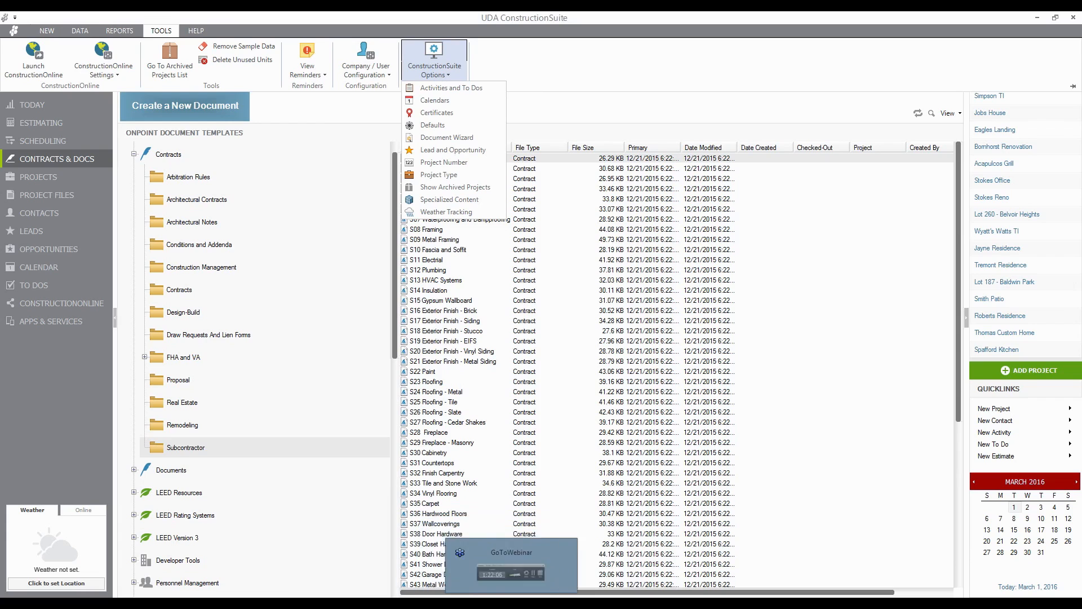
# Switch to the open S01 Subcontractor Contract template and select "labor, materials and equipment" in Article 1.1.
pyautogui.moveTo(605, 603)
pyautogui.click(623, 579)
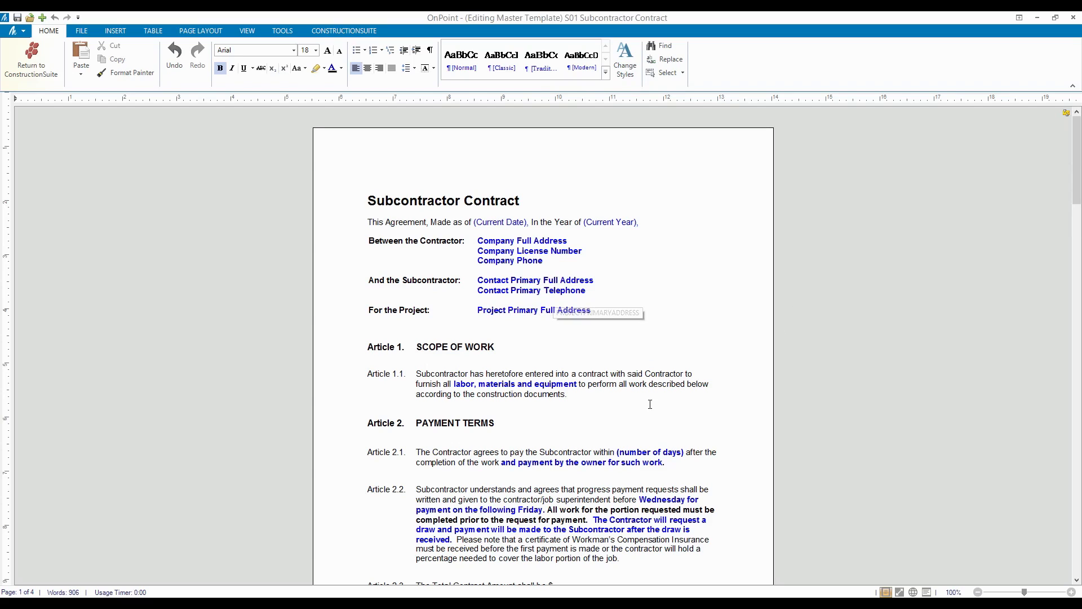
pyautogui.click(644, 384)
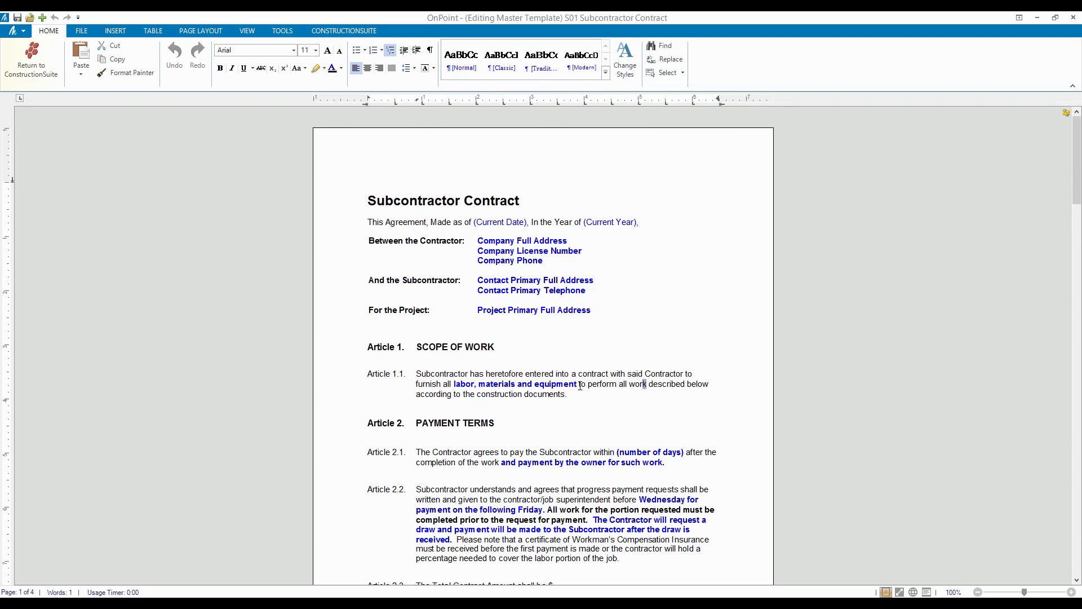
pyautogui.moveTo(577, 385); pyautogui.dragTo(456, 383)
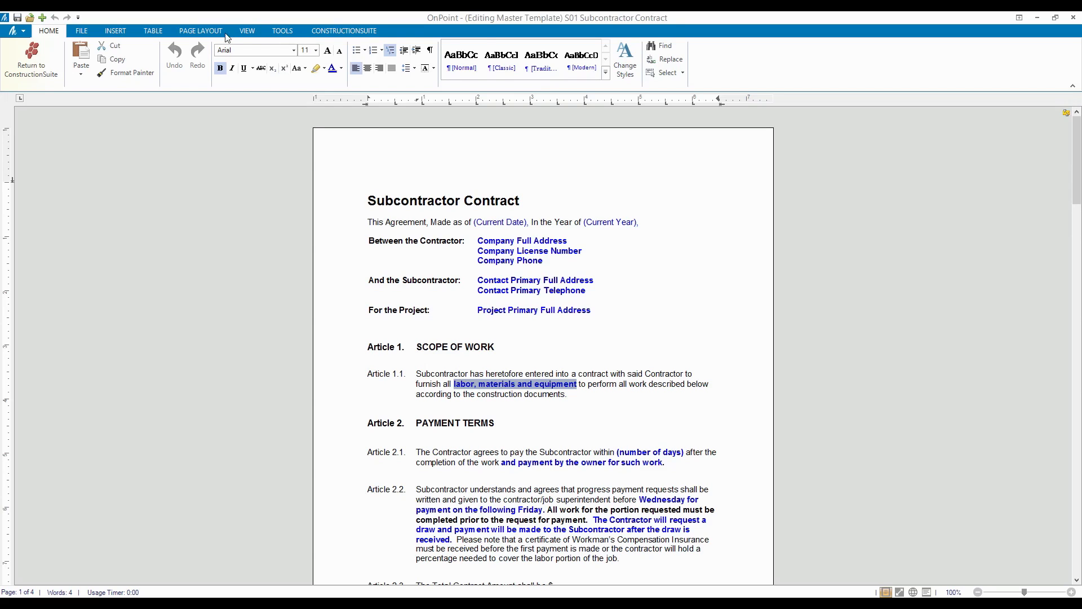
# Check the contact, project and additional document options in the Document Management Wizard, then cancel it.
pyautogui.click(194, 35)
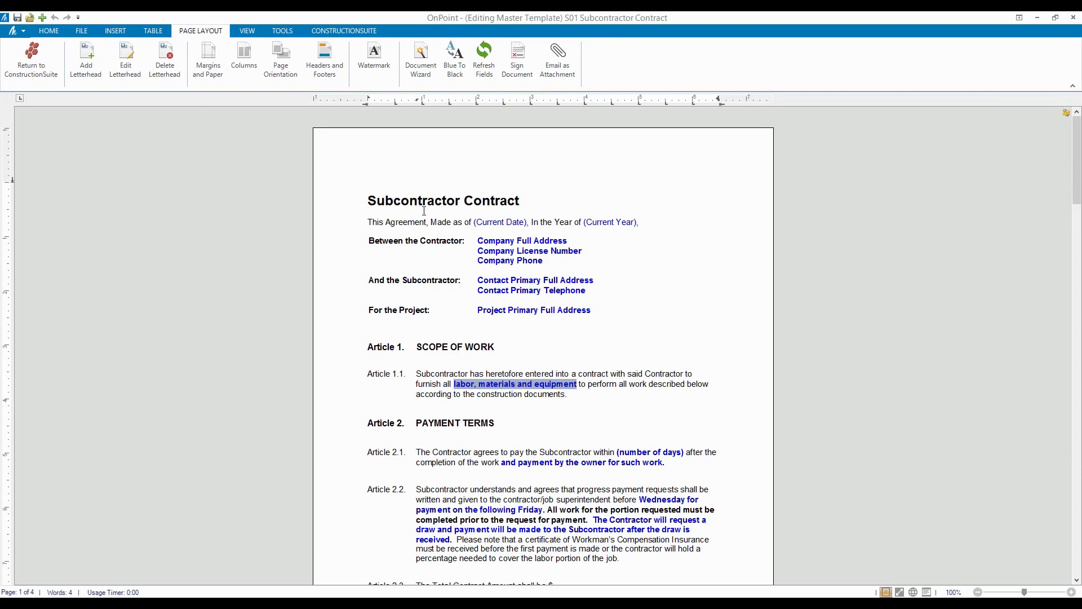
pyautogui.click(420, 59)
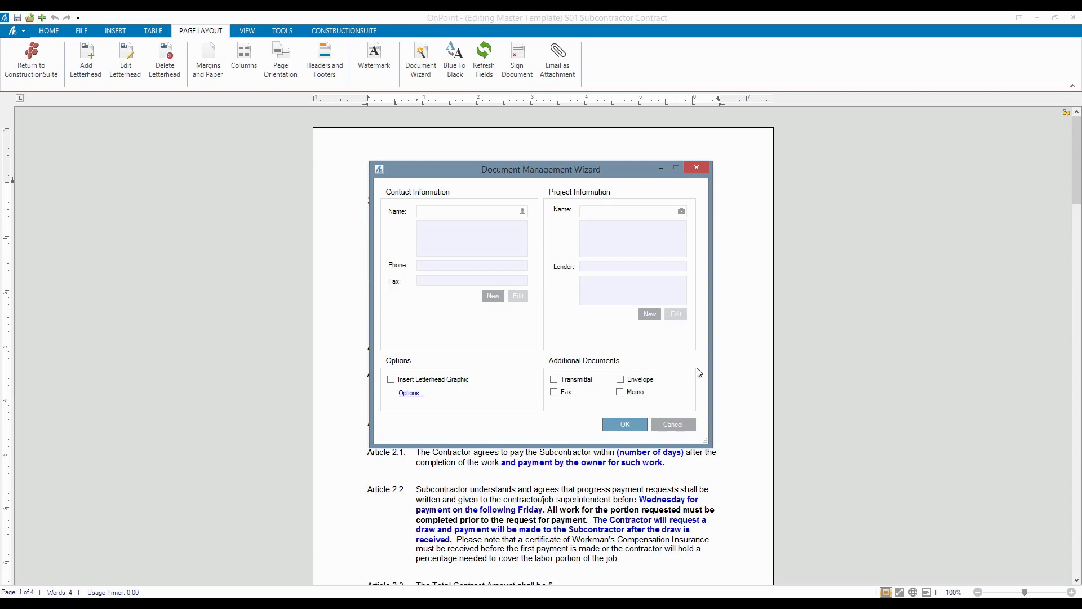
pyautogui.click(676, 423)
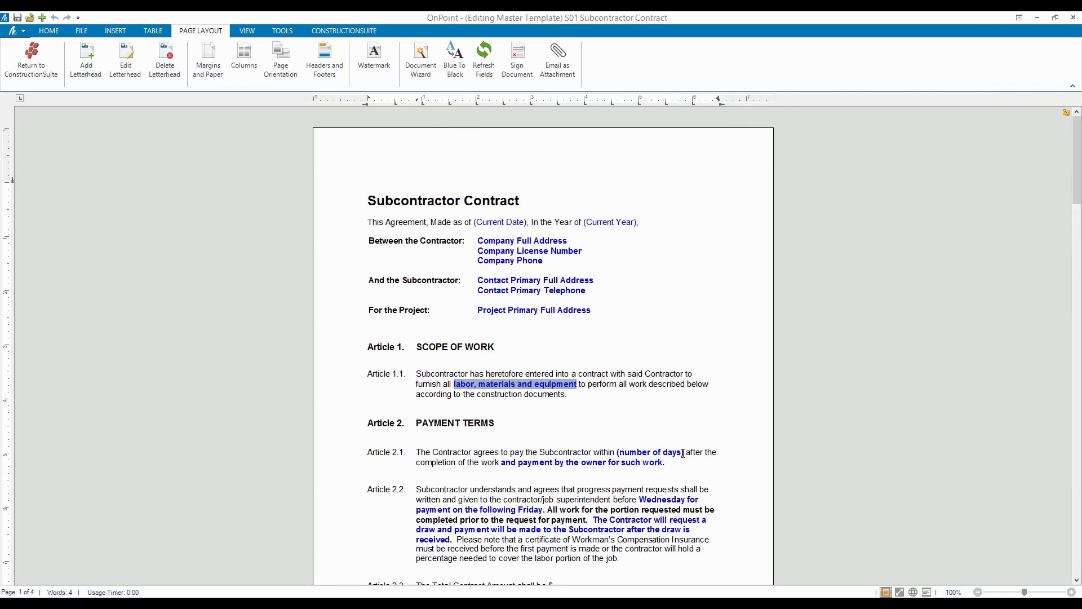
# Examine the "(number of days)" placeholder in Article 2.1 and the contract articles that follow it.
pyautogui.moveTo(681, 453); pyautogui.dragTo(622, 455)
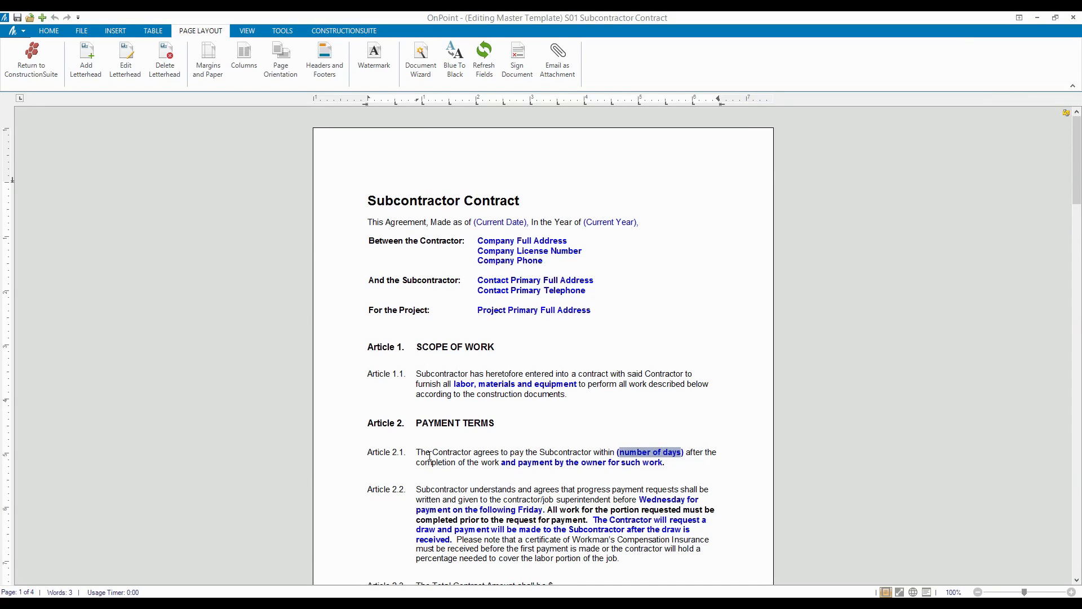
pyautogui.moveTo(430, 455); pyautogui.dragTo(610, 457)
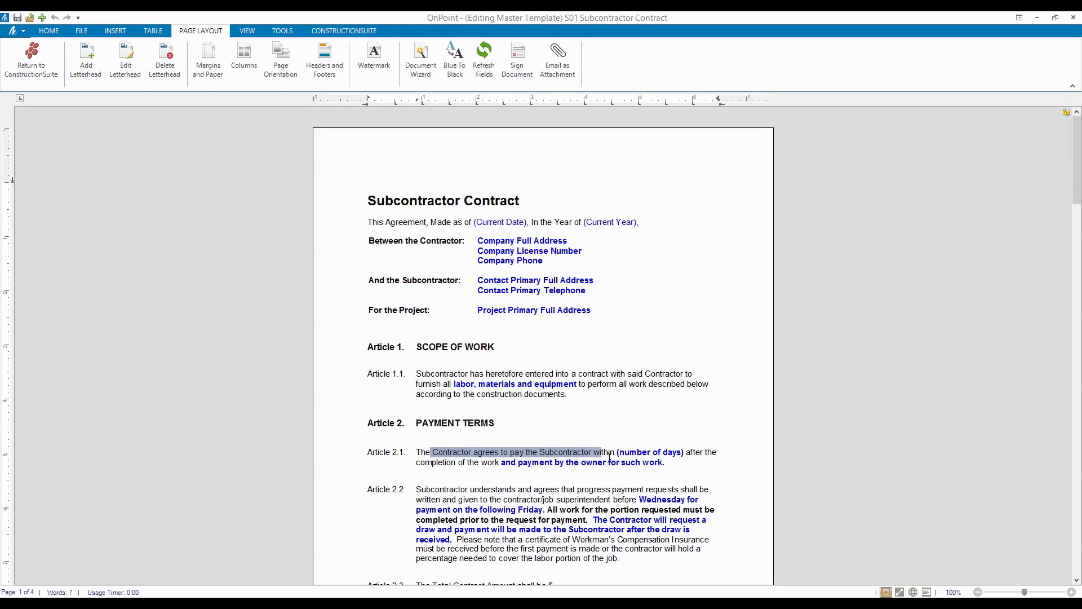
pyautogui.click(616, 452)
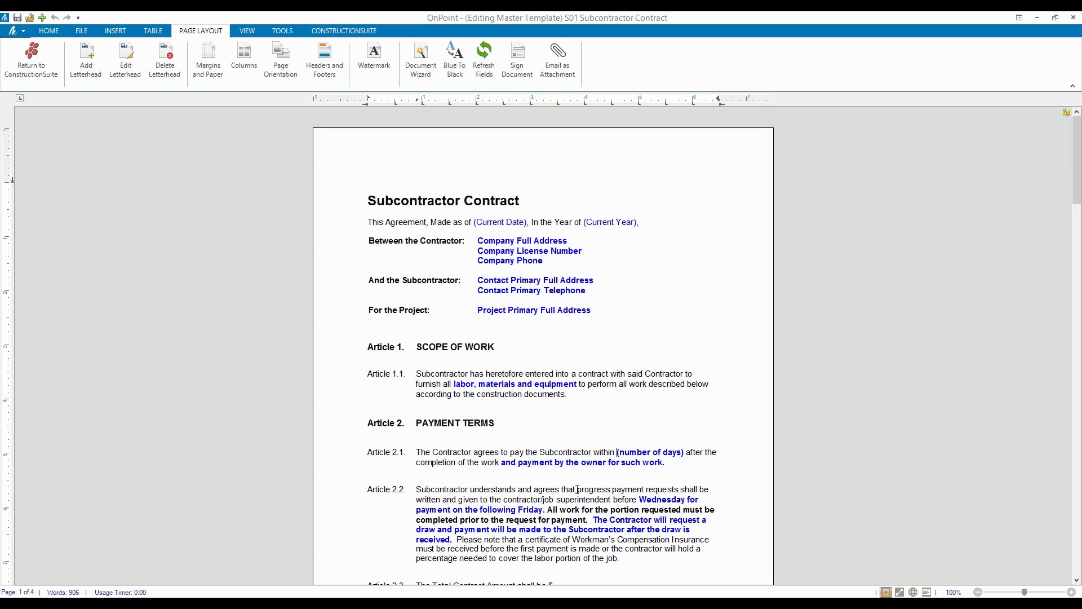
pyautogui.scroll(-3, 578, 490)
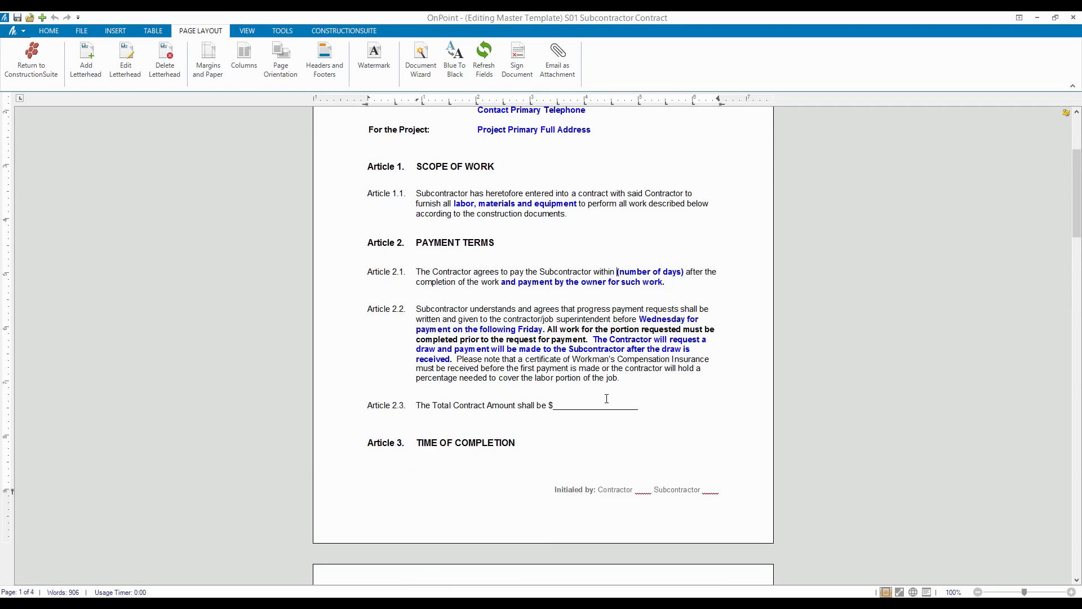
pyautogui.scroll(-5, 606, 399)
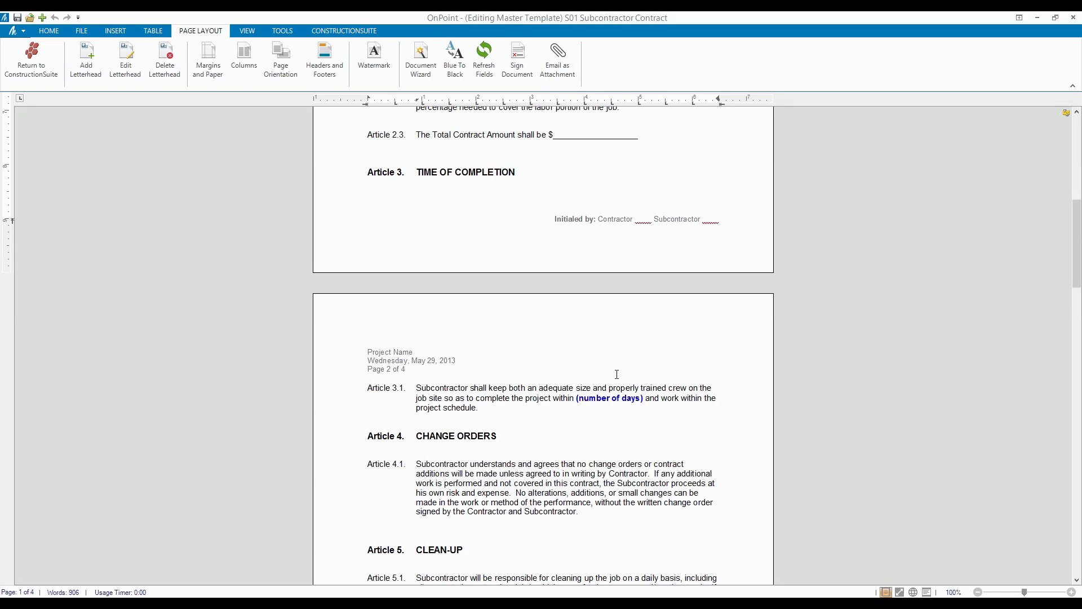
# Look over Articles 3 through 9 of the subcontractor contract and check the option for saving it as a template.
pyautogui.scroll(-4, 617, 374)
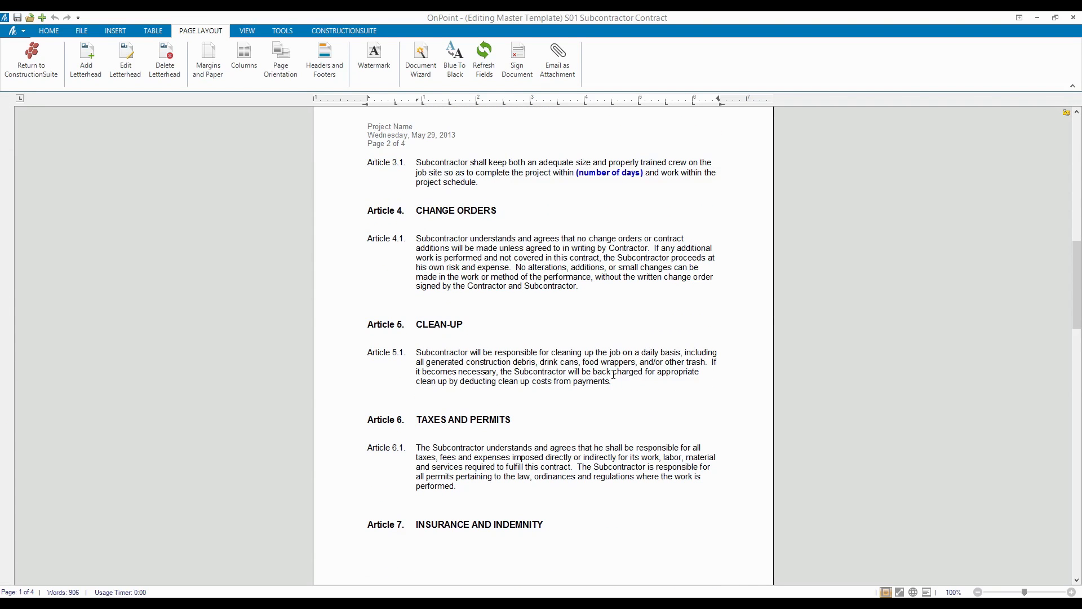
pyautogui.scroll(-8, 613, 375)
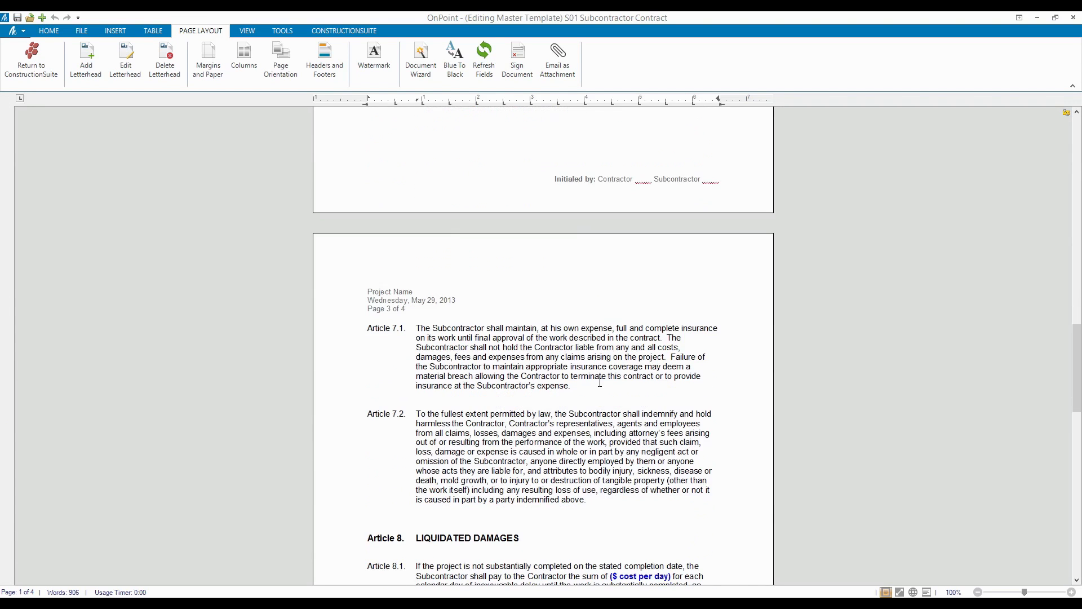
pyautogui.scroll(-2, 600, 382)
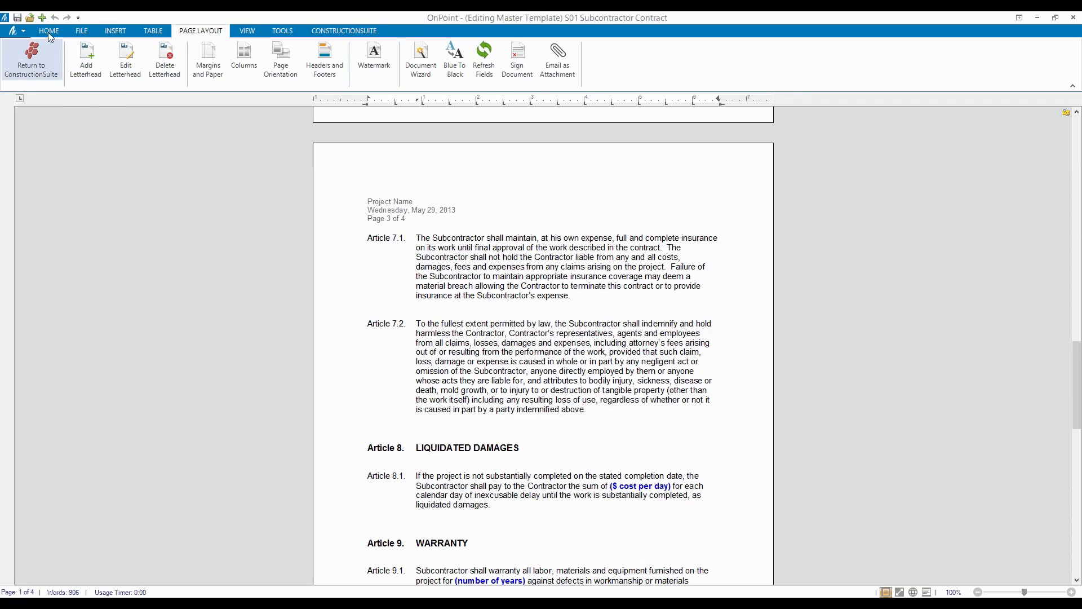
pyautogui.click(80, 32)
pyautogui.click(180, 63)
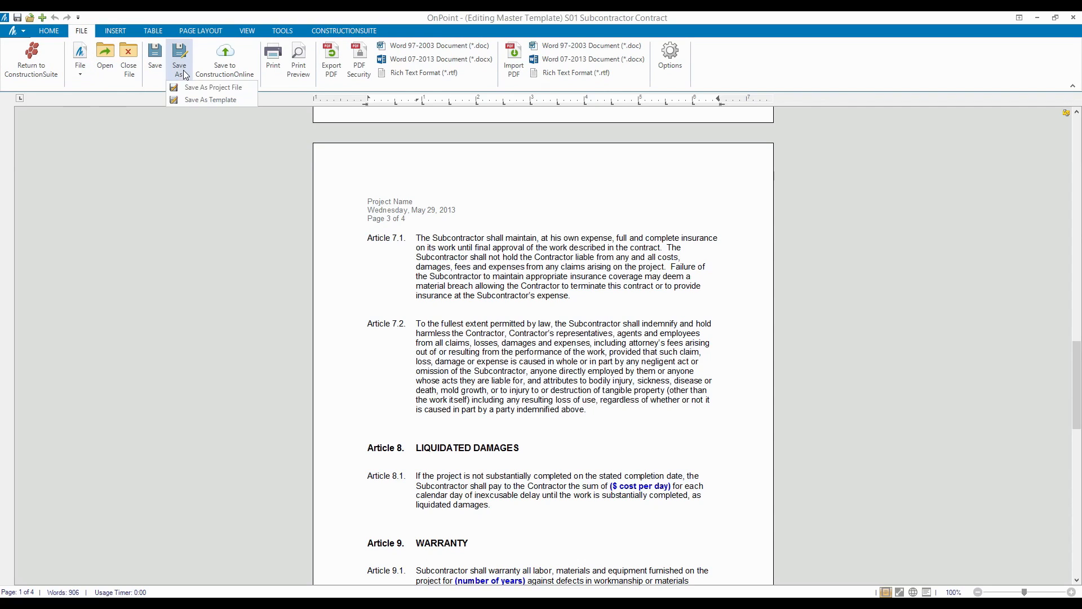
pyautogui.click(208, 100)
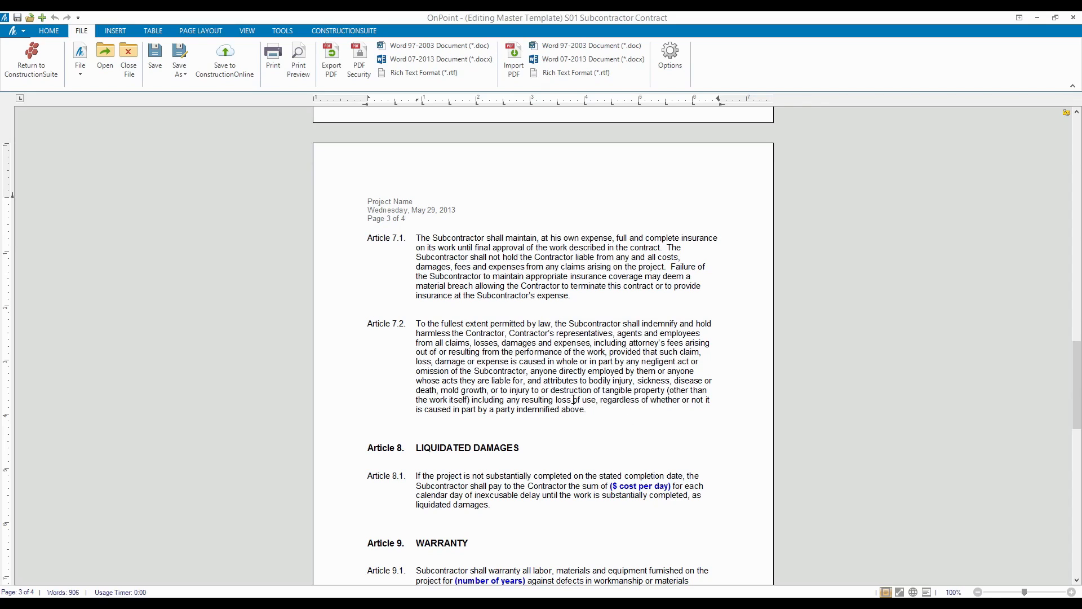
# Try to convert the contract's blue placeholder text to black with Blue To Black, and dismiss the notice.
pyautogui.scroll(-3, 587, 422)
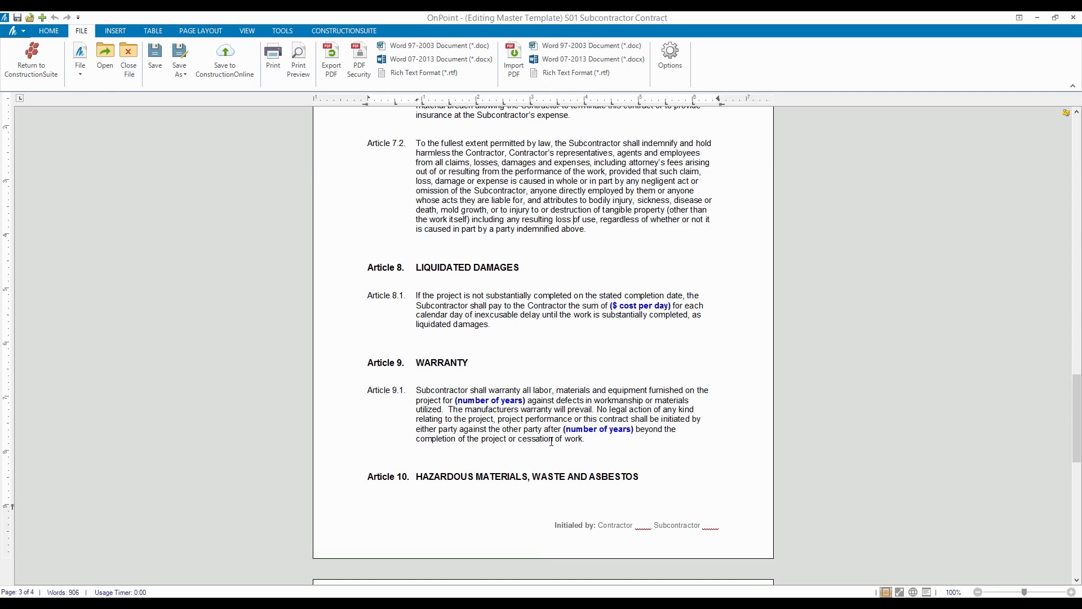
pyautogui.click(201, 30)
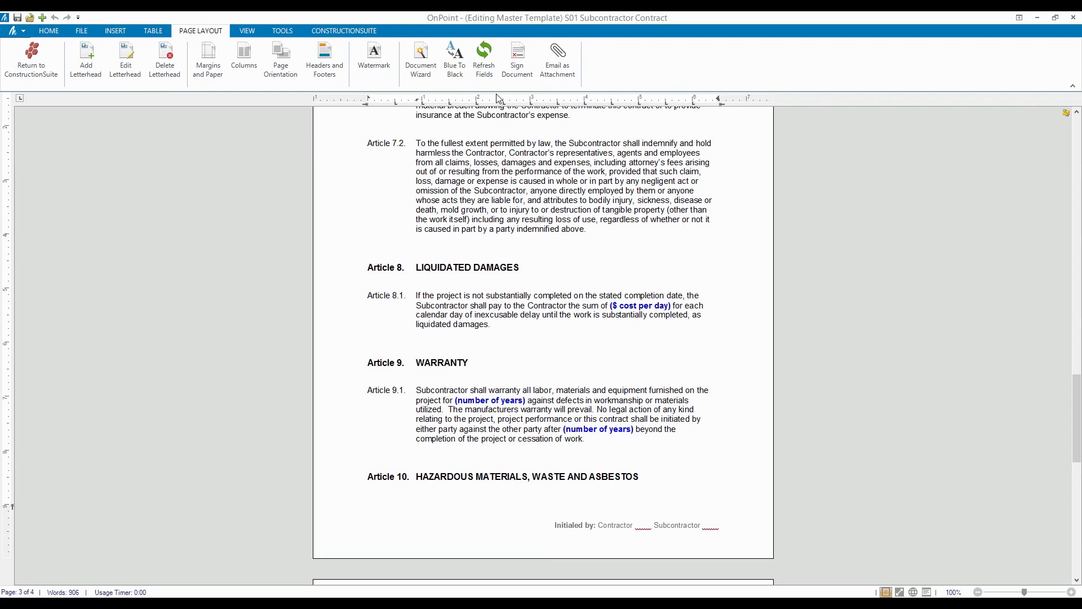
pyautogui.click(458, 57)
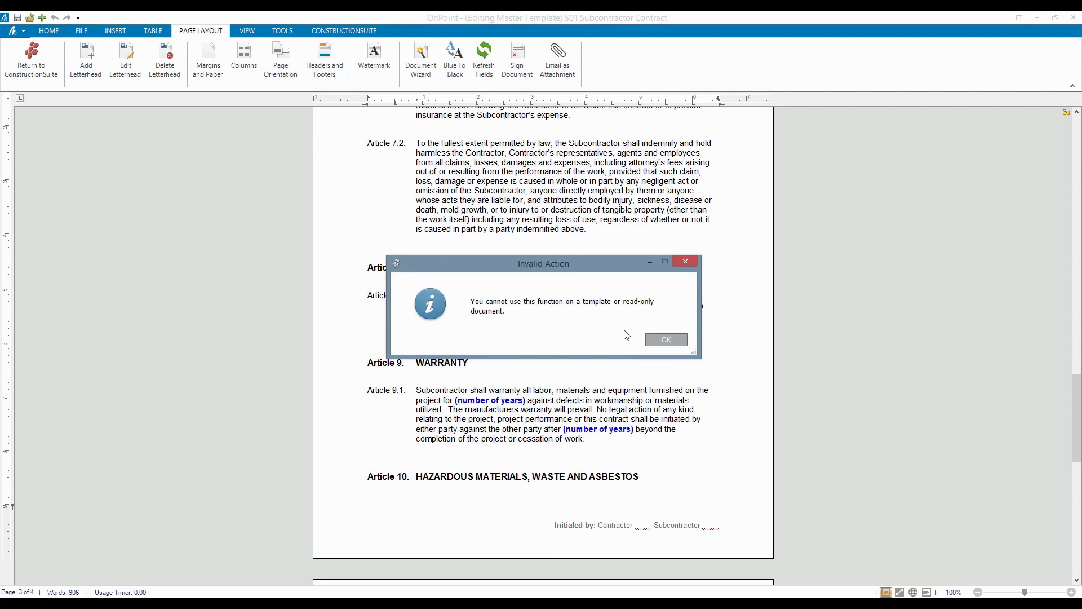
pyautogui.click(663, 341)
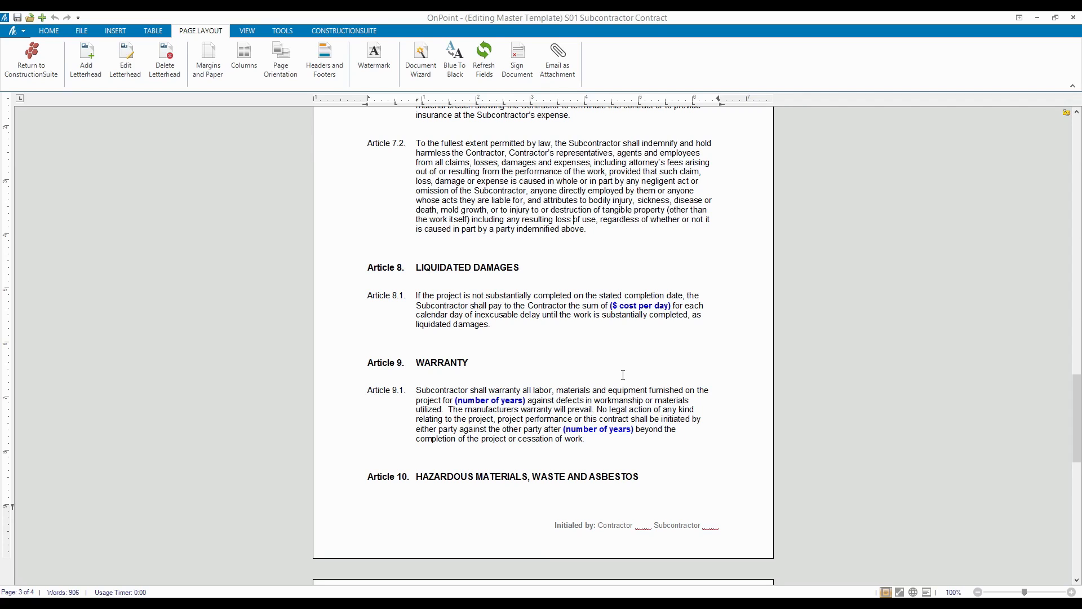
# Check the e-mail form with the contract attached as a PDF, cancel it, and display the file import and export options.
pyautogui.click(560, 59)
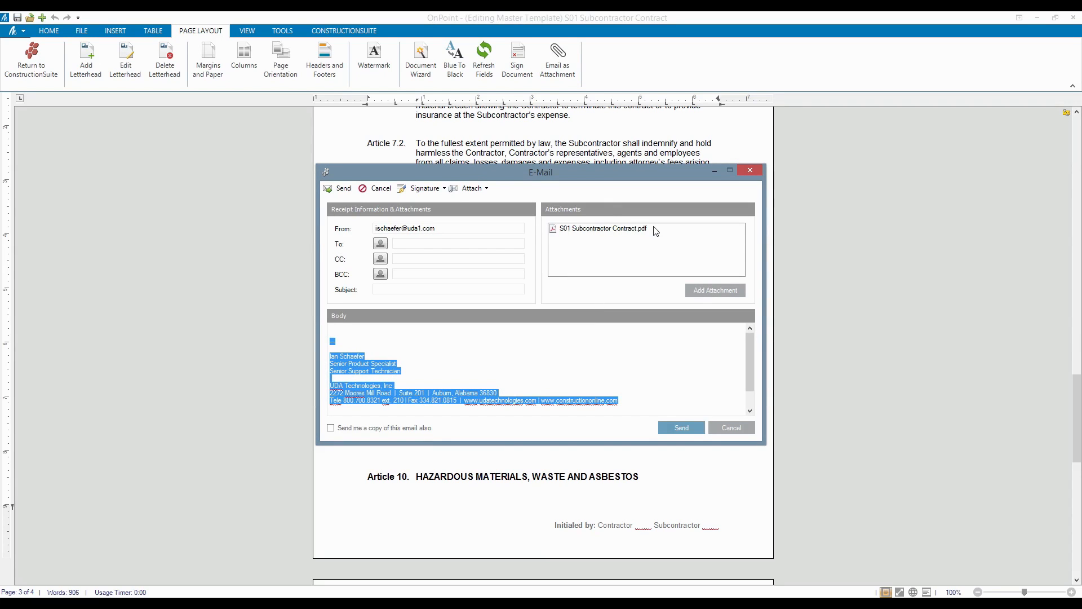
pyautogui.click(725, 424)
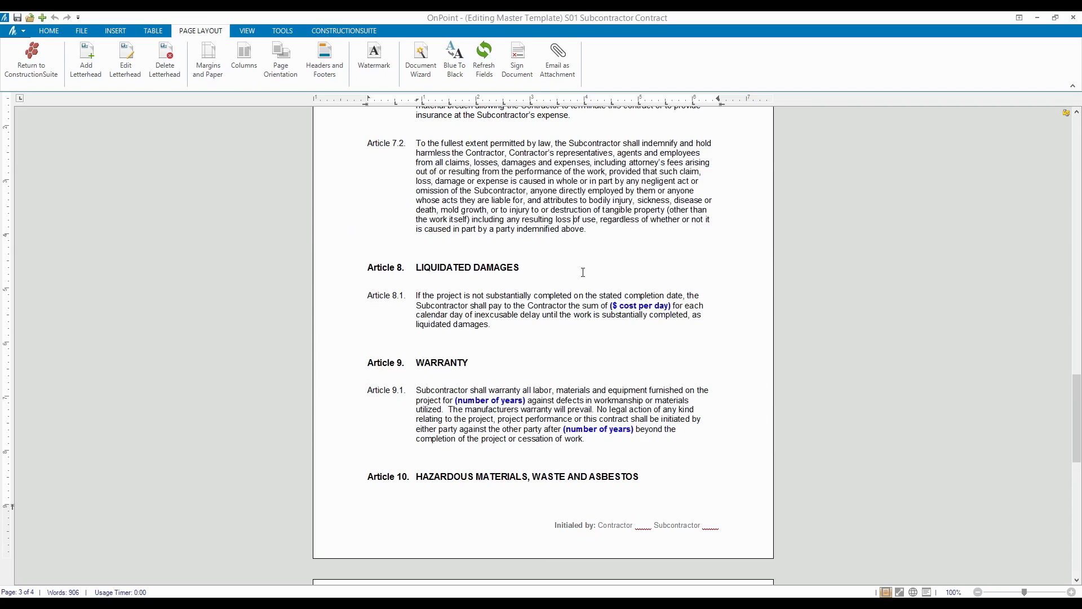
pyautogui.click(83, 32)
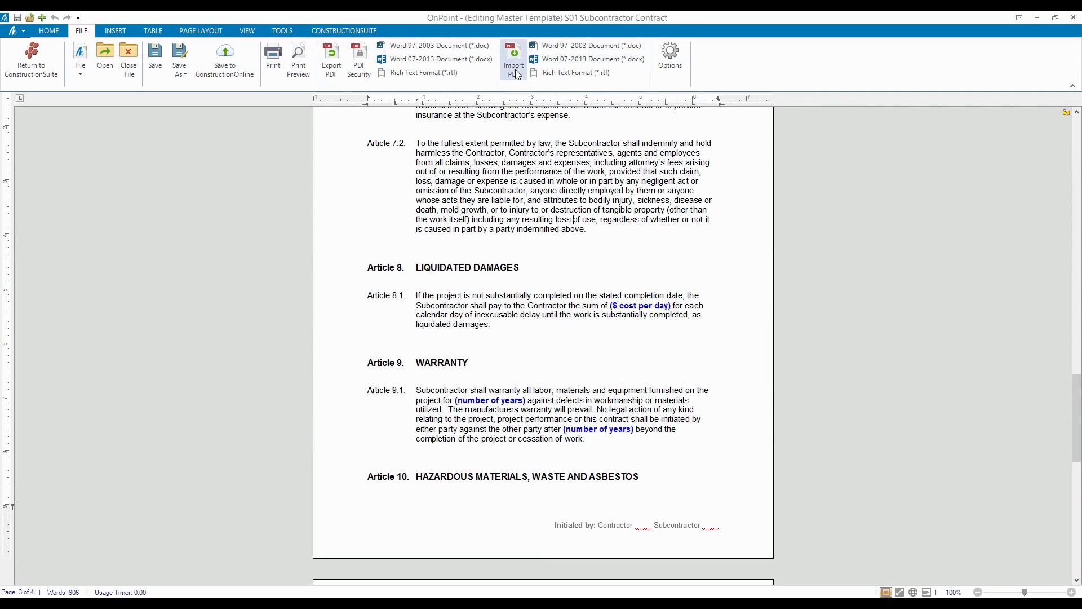
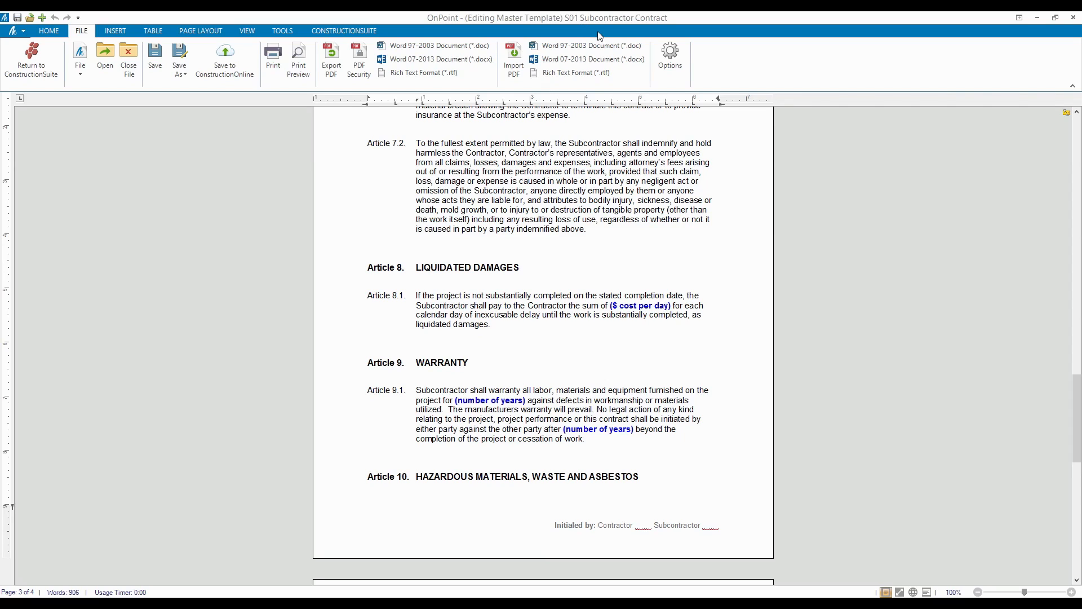
# Switch to the Simpson TI estimate, display its view options and maximize its window.
pyautogui.click(614, 543)
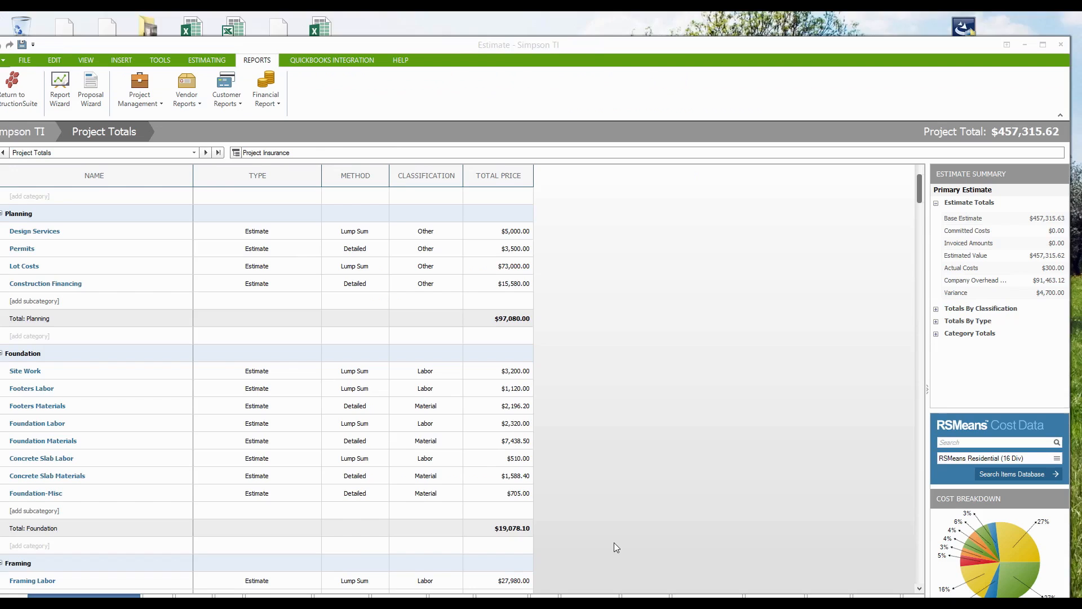
pyautogui.click(85, 60)
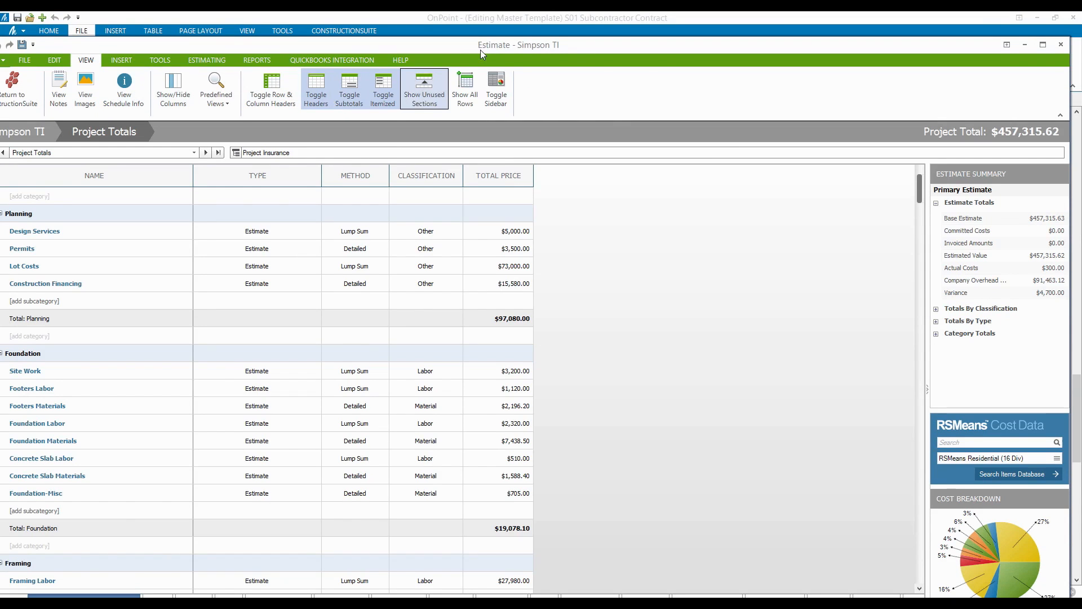
pyautogui.moveTo(483, 43); pyautogui.dragTo(505, 29)
pyautogui.doubleClick(506, 30)
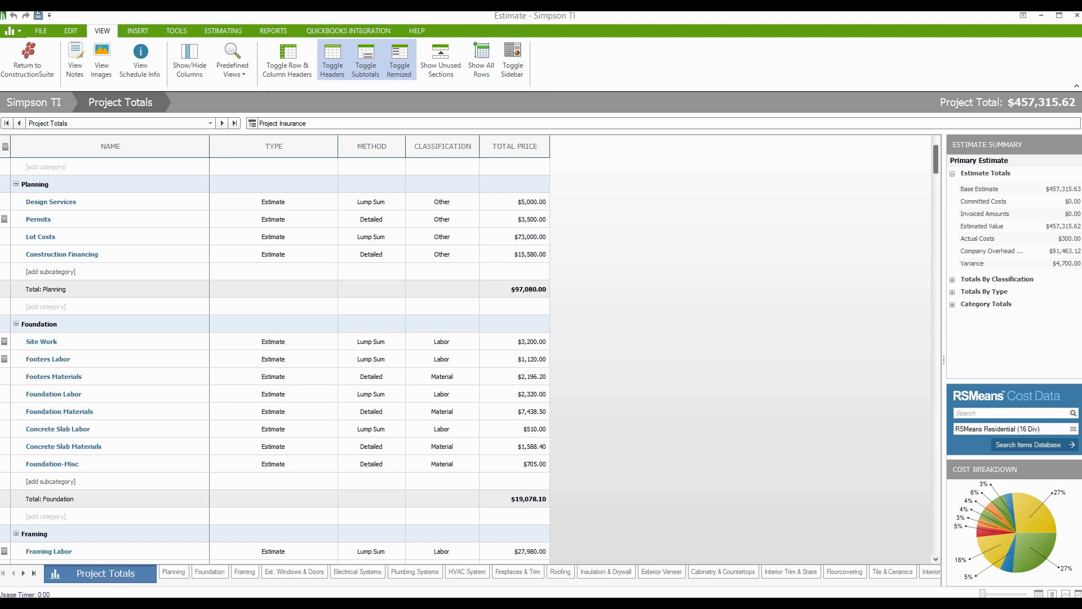
# Switch to the UDA ConstructionSuite main window and display its help and contact information options.
pyautogui.hotkey('alt', 'Tab')
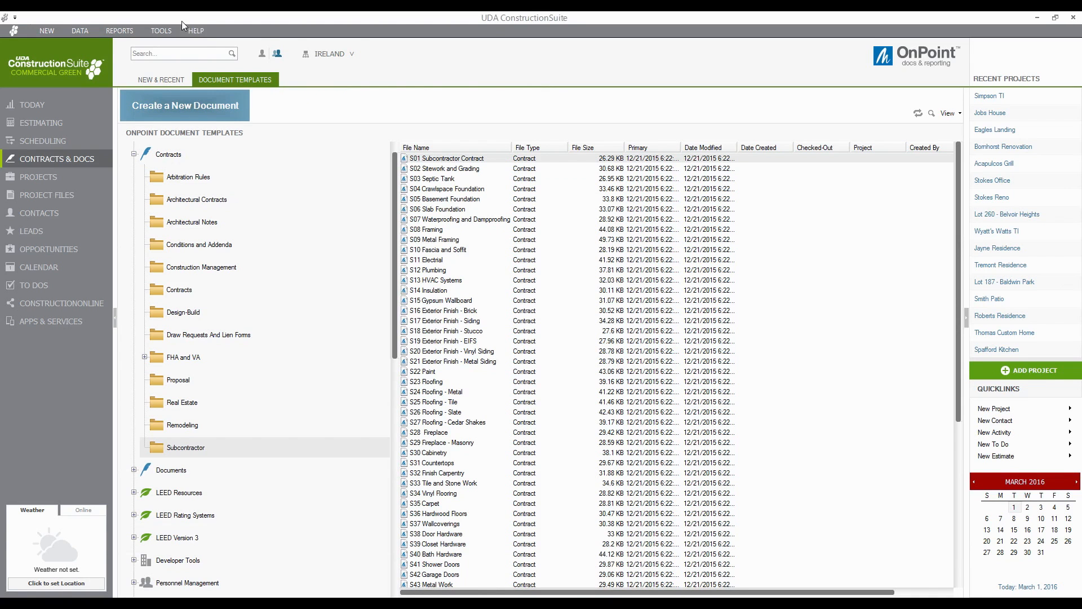
pyautogui.click(197, 31)
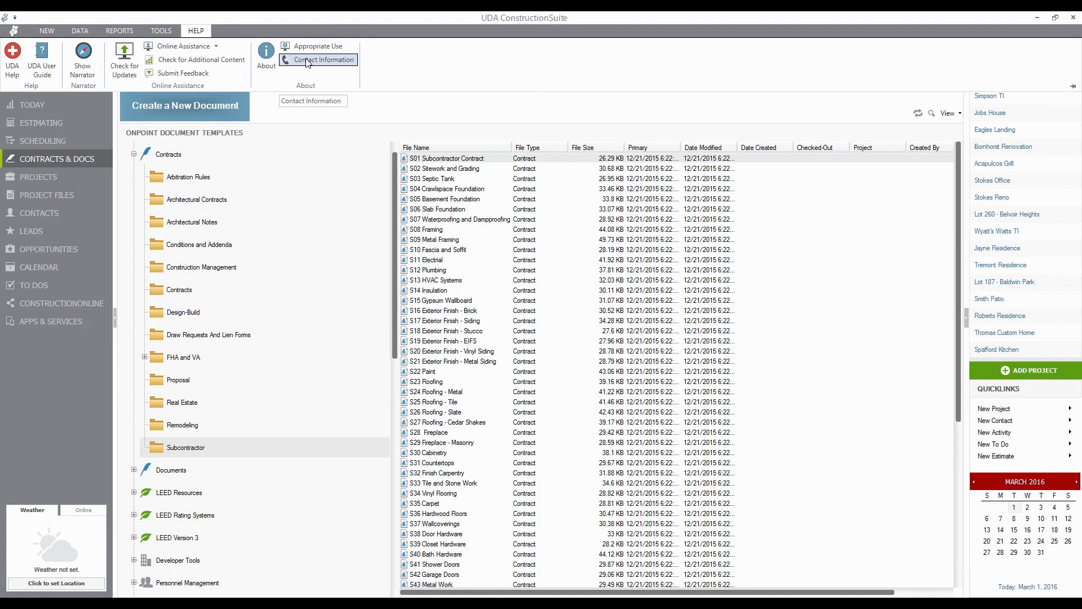